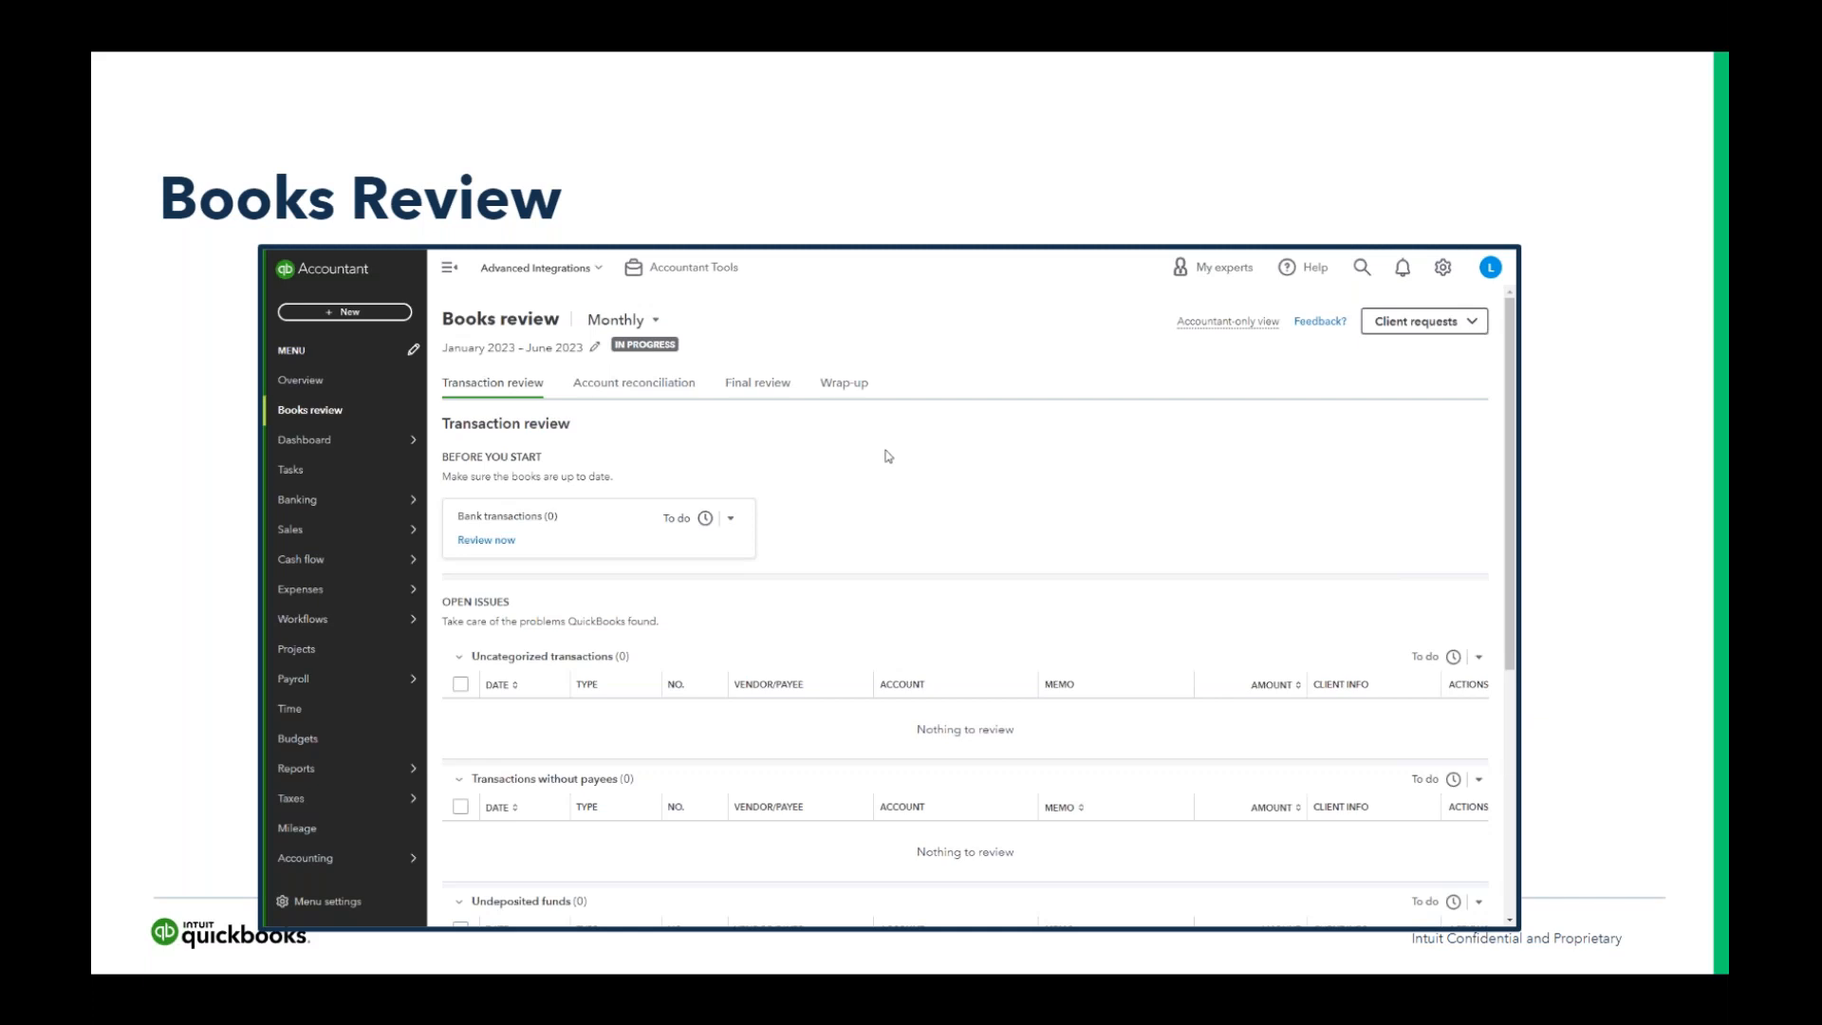
- Switch from the slideshow to QuickBooks Online Accountant in Chrome and open the books of the client QBOV (Adv)
{"action": "key", "text": "super"}
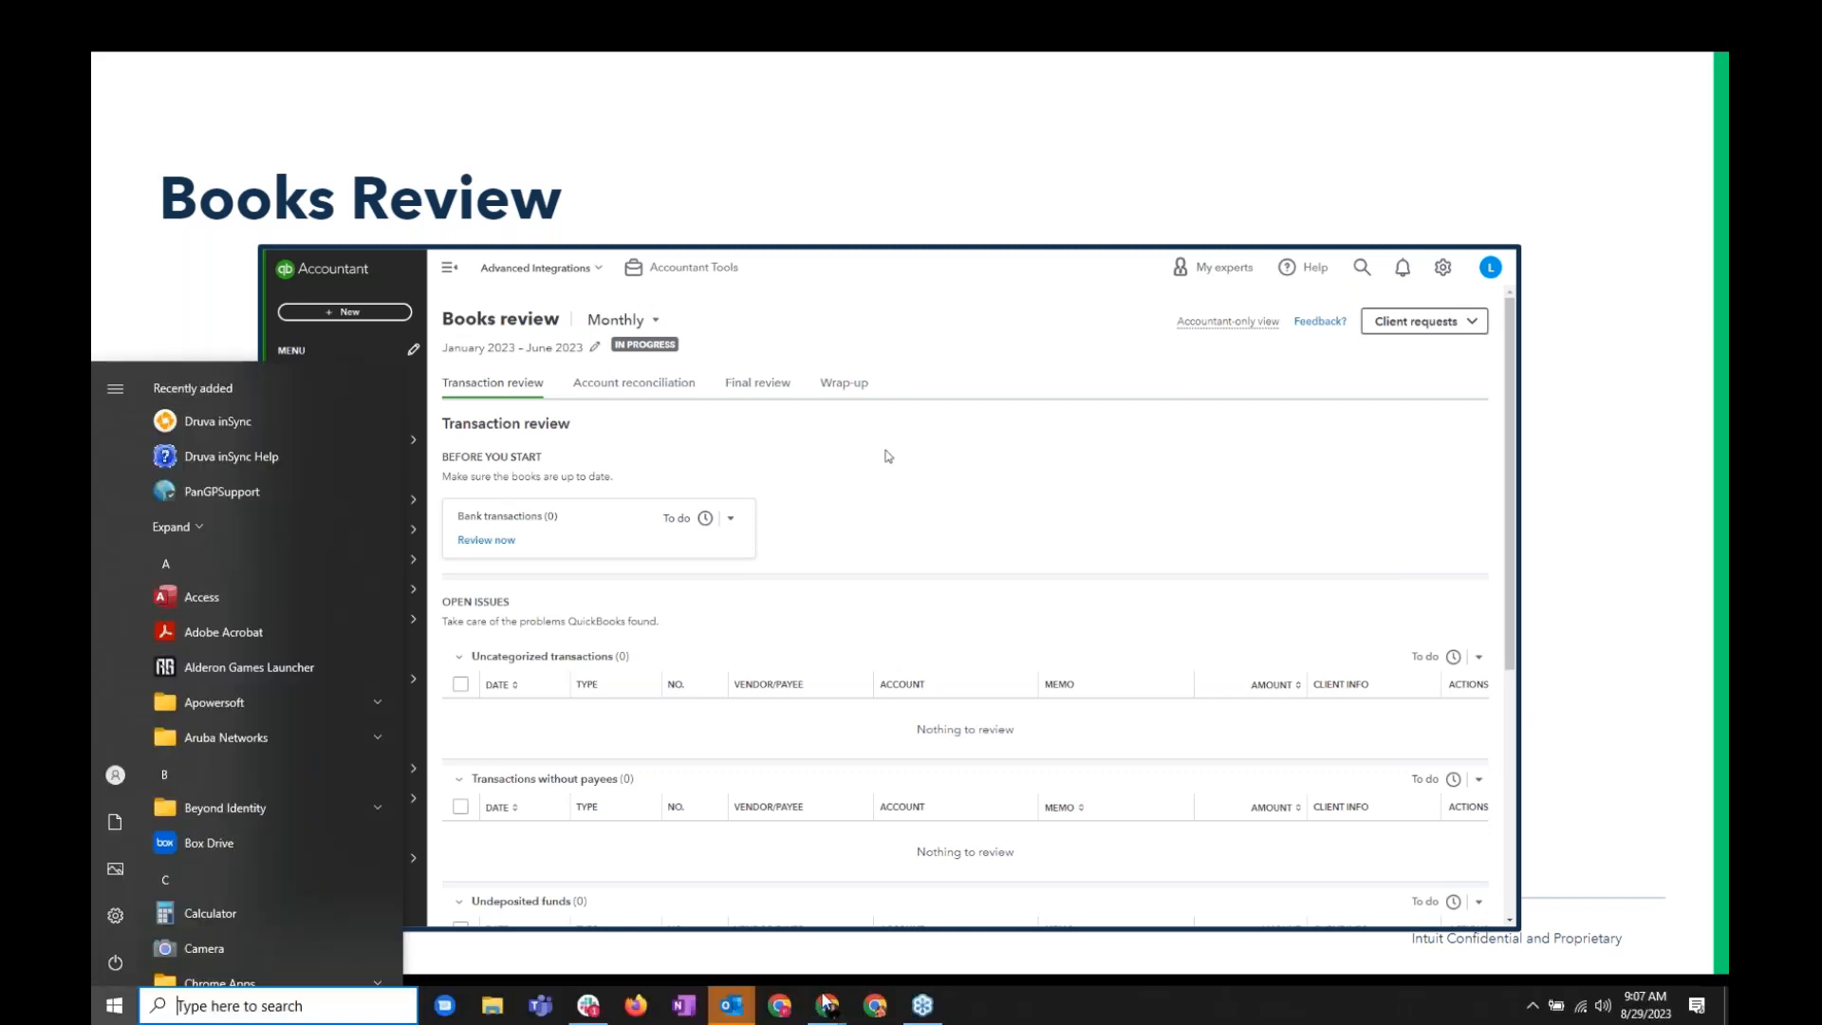
{"action": "mouse_move", "coordinate": [847, 1016]}
{"action": "left_click", "coordinate": [921, 926]}
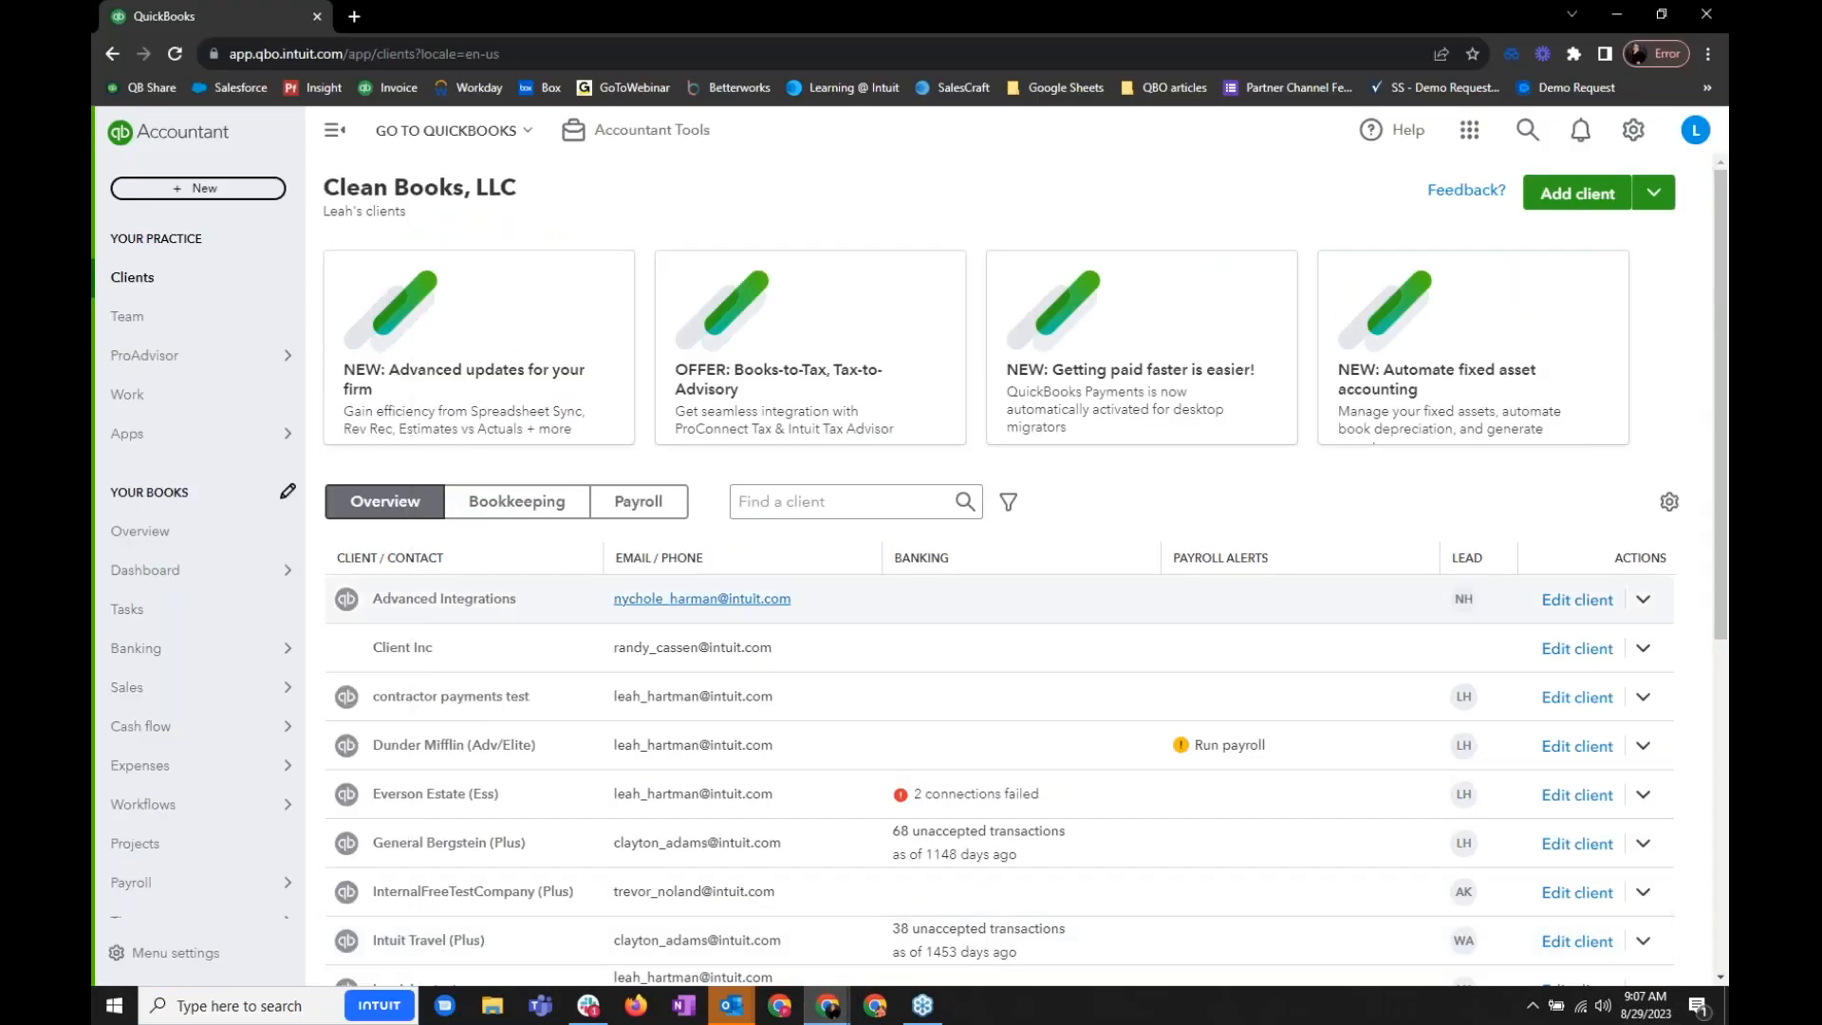
{"action": "left_click", "coordinate": [465, 141]}
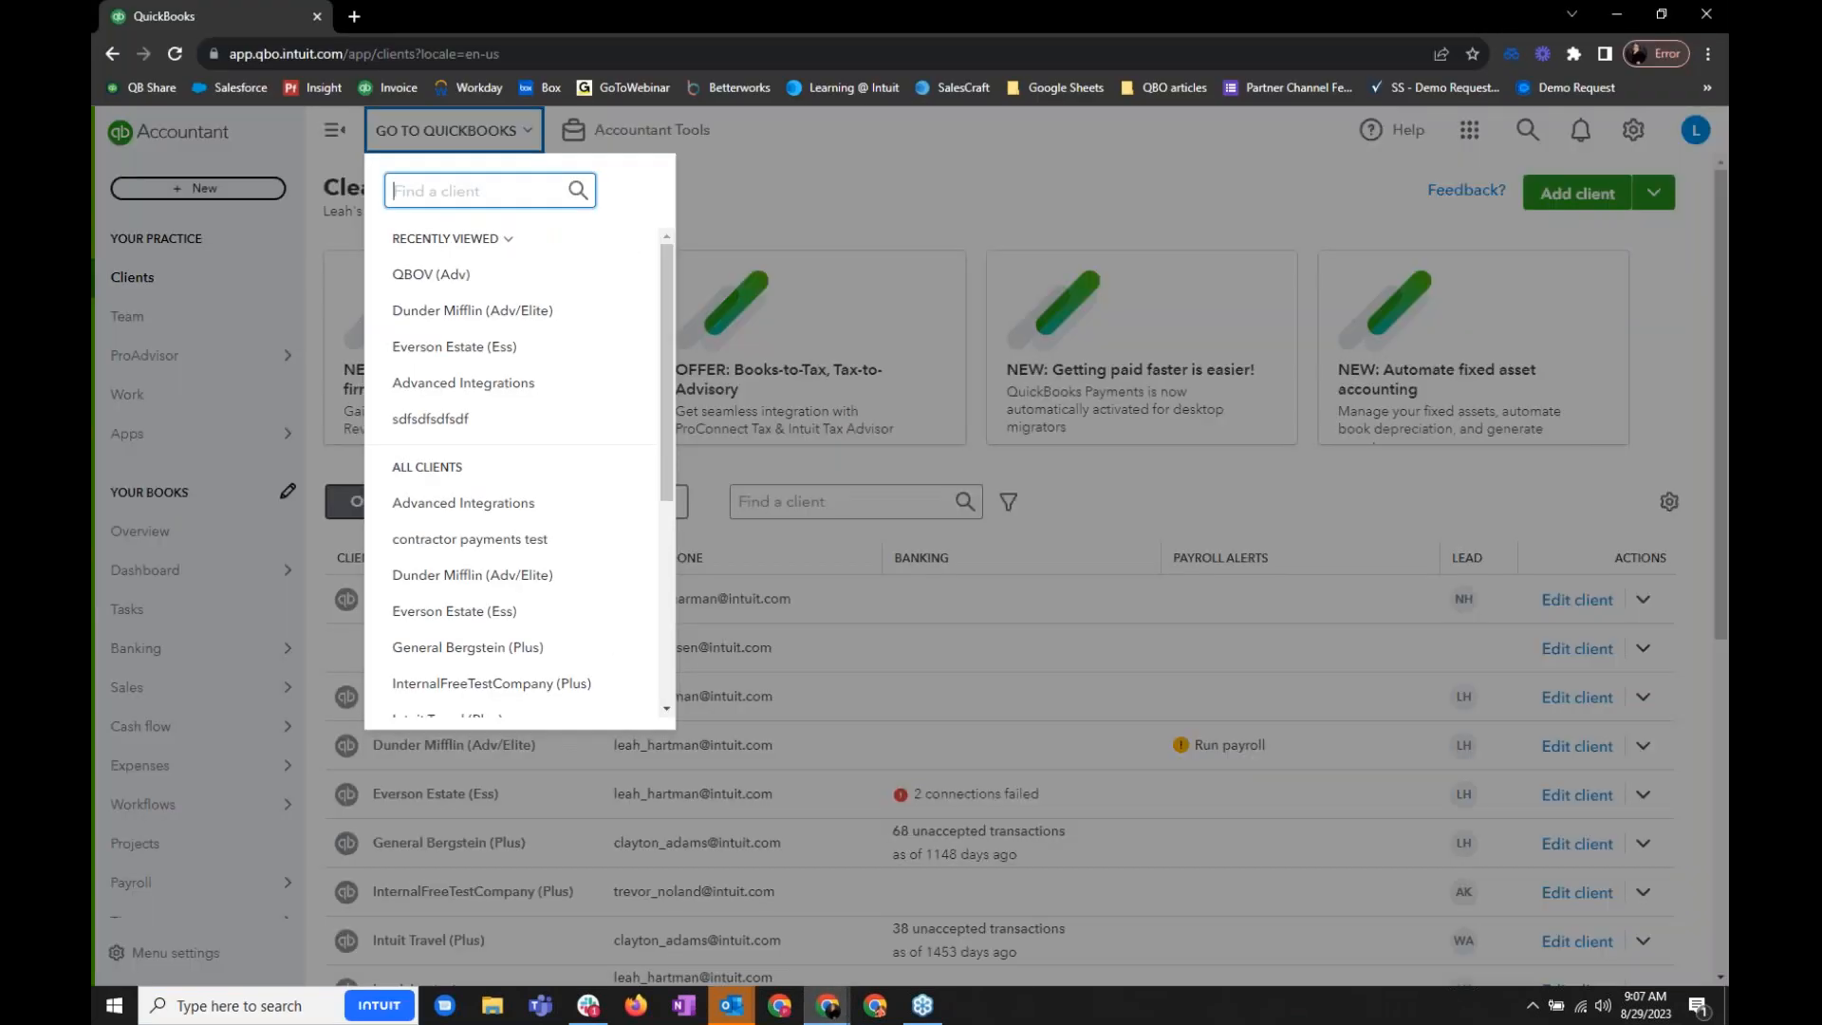
{"action": "left_click", "coordinate": [456, 276]}
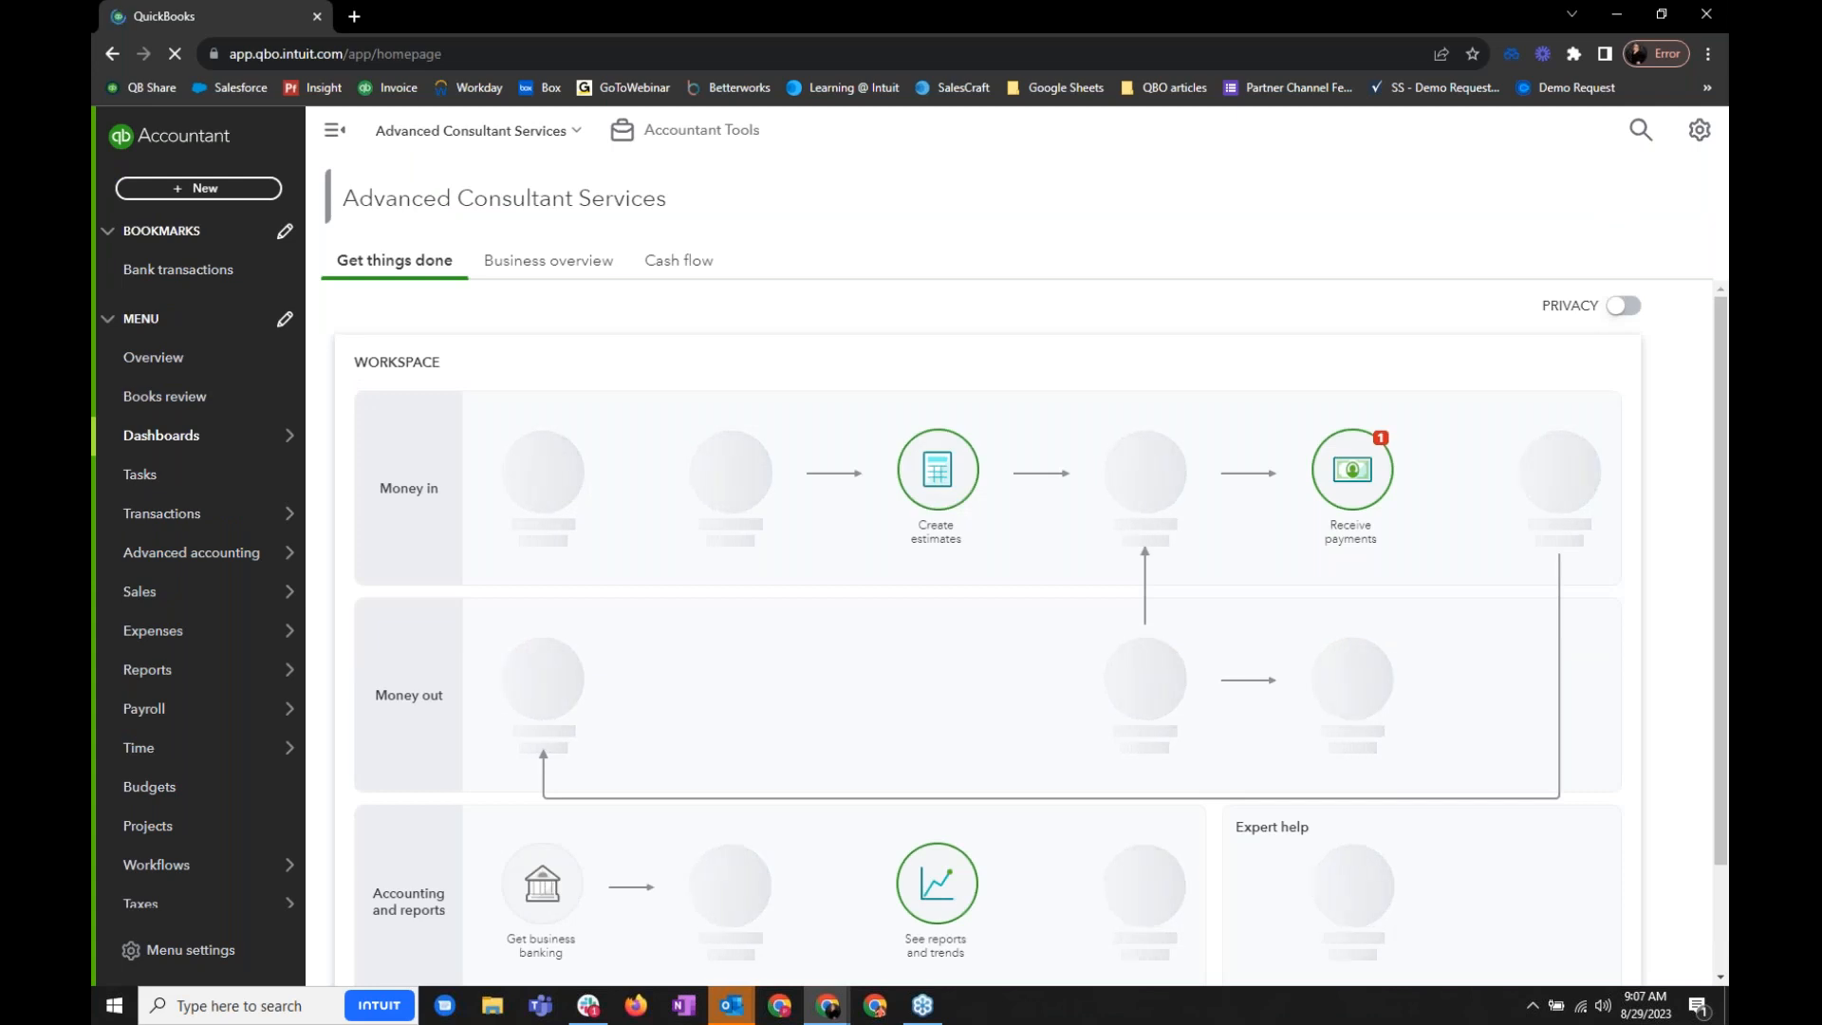
- Open the client's Books review and check the available review types, keeping Cleanup
{"action": "mouse_move", "coordinate": [221, 418]}
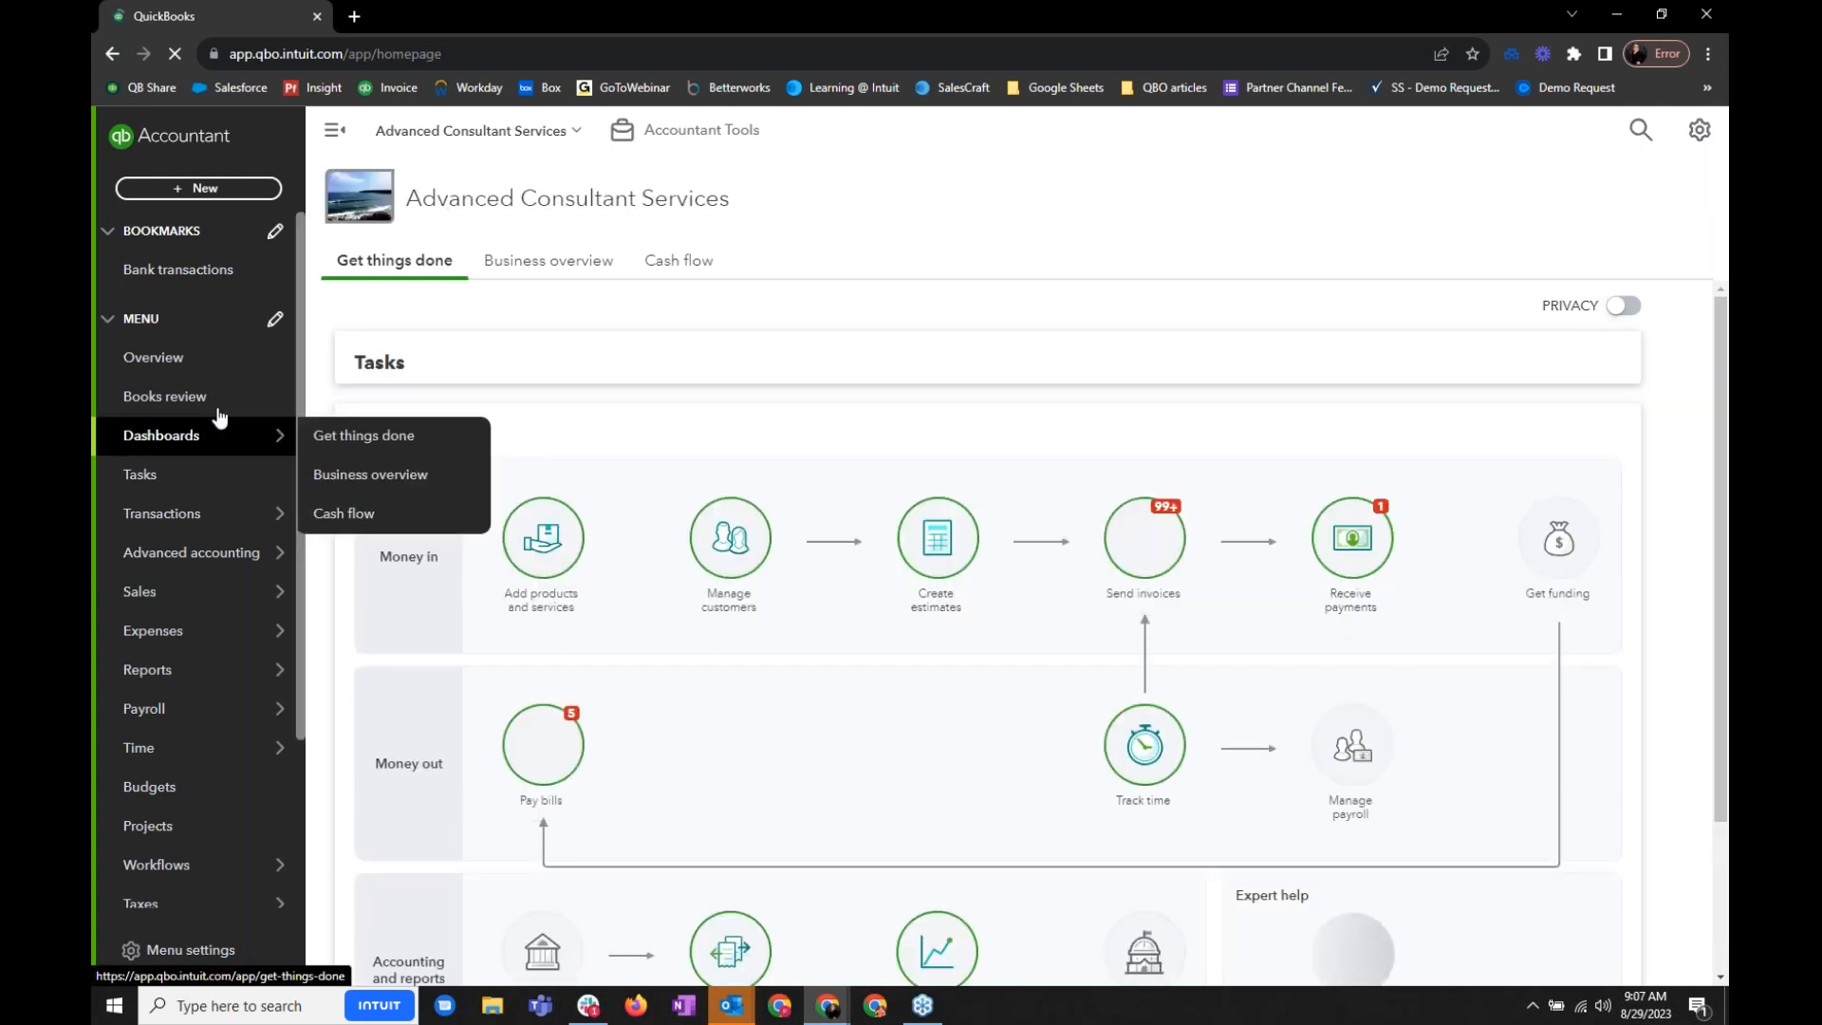
{"action": "left_click", "coordinate": [221, 406]}
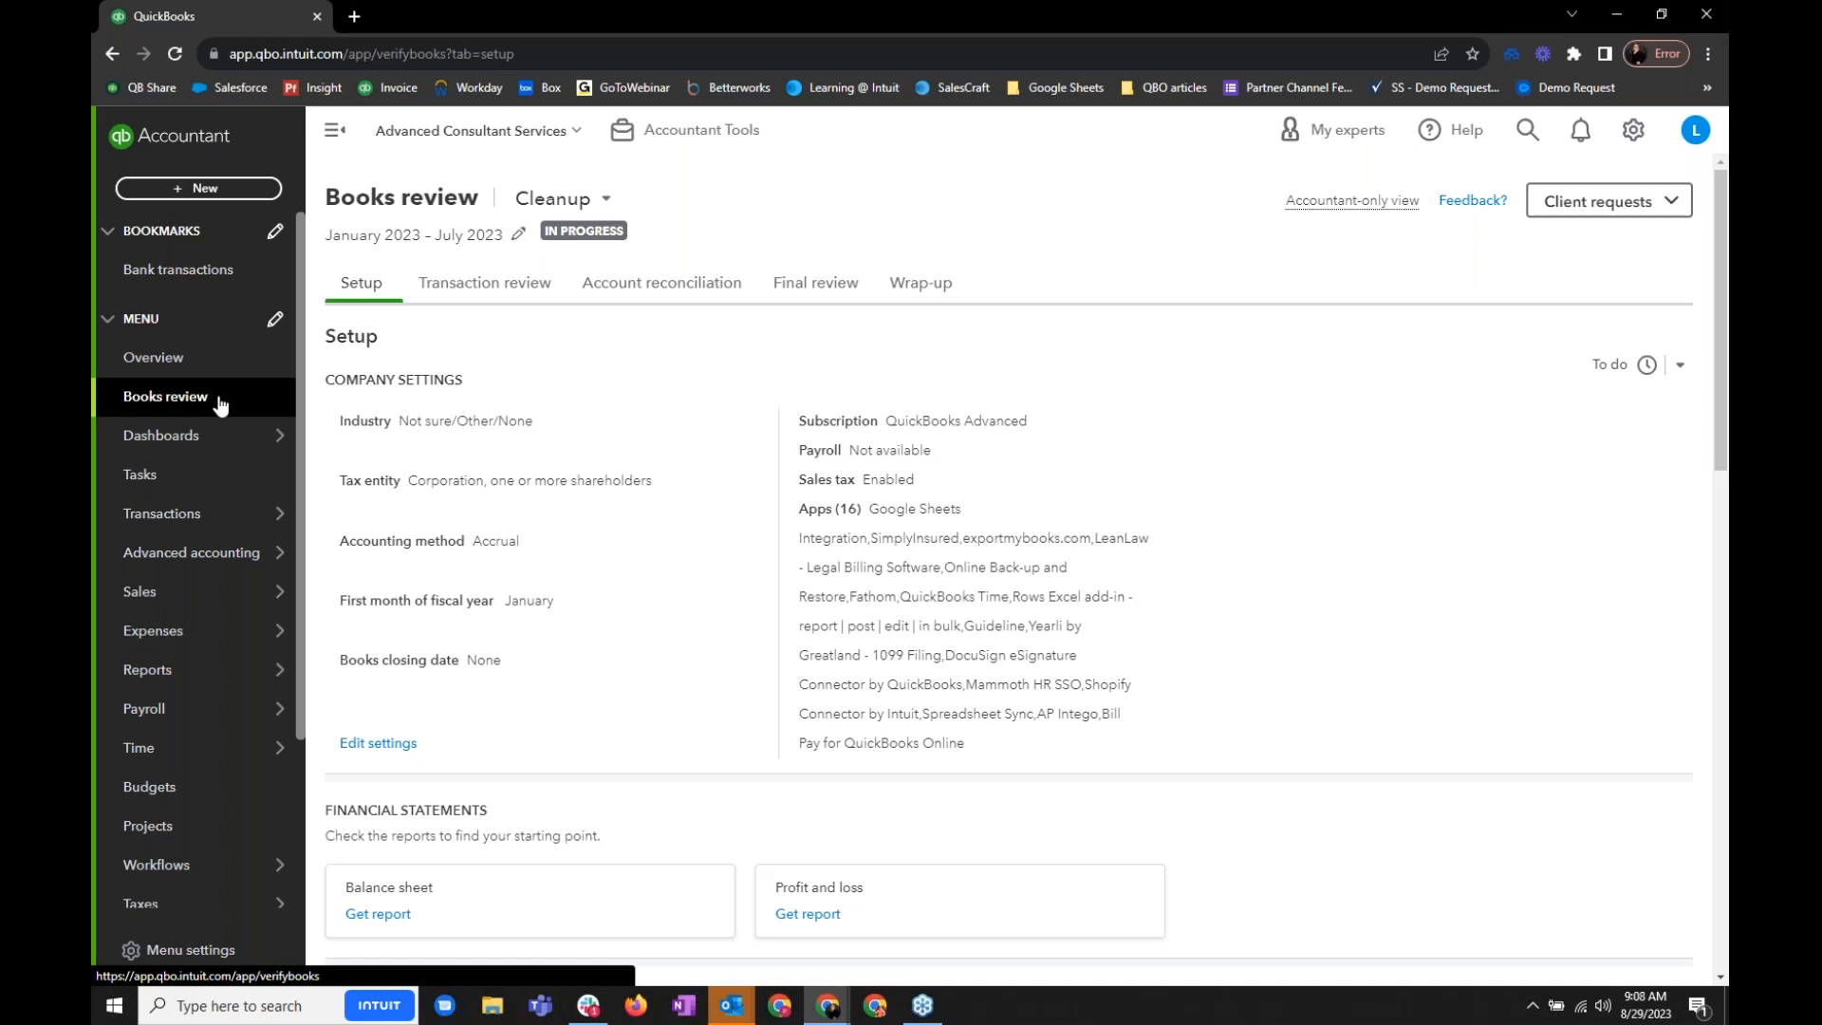
{"action": "left_click", "coordinate": [605, 201]}
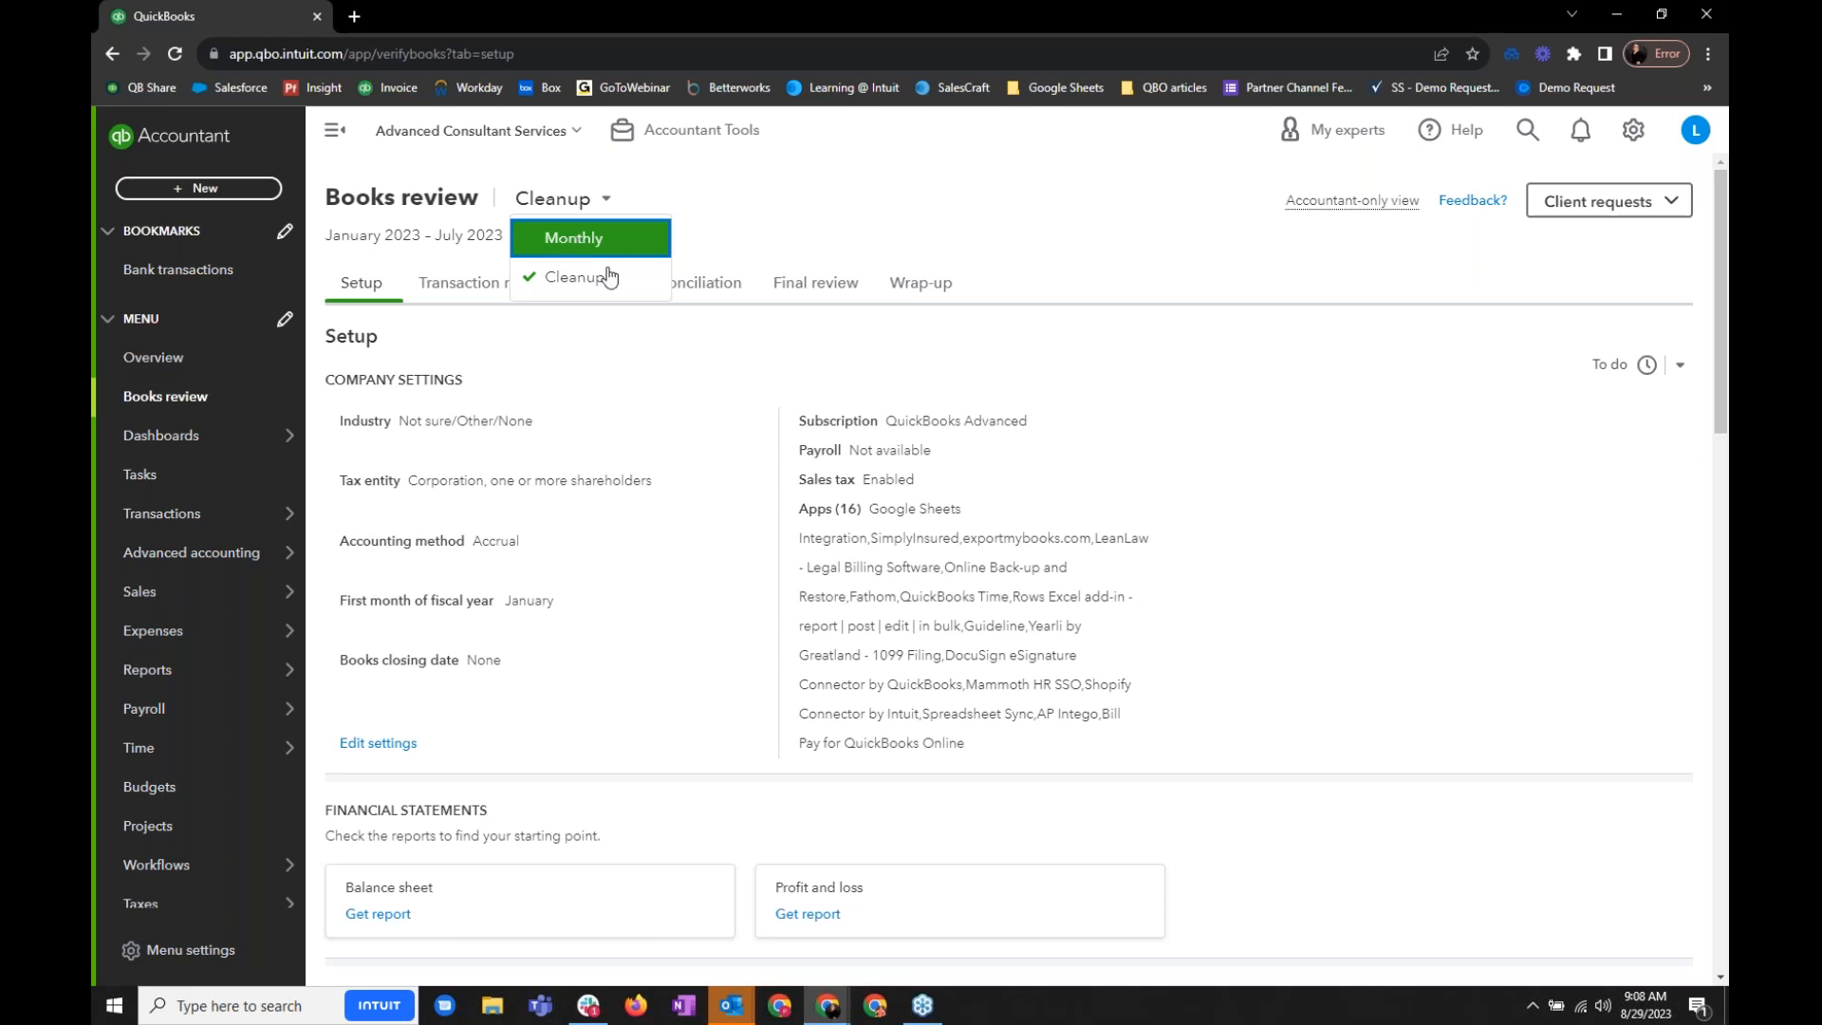
{"action": "left_click", "coordinate": [707, 340]}
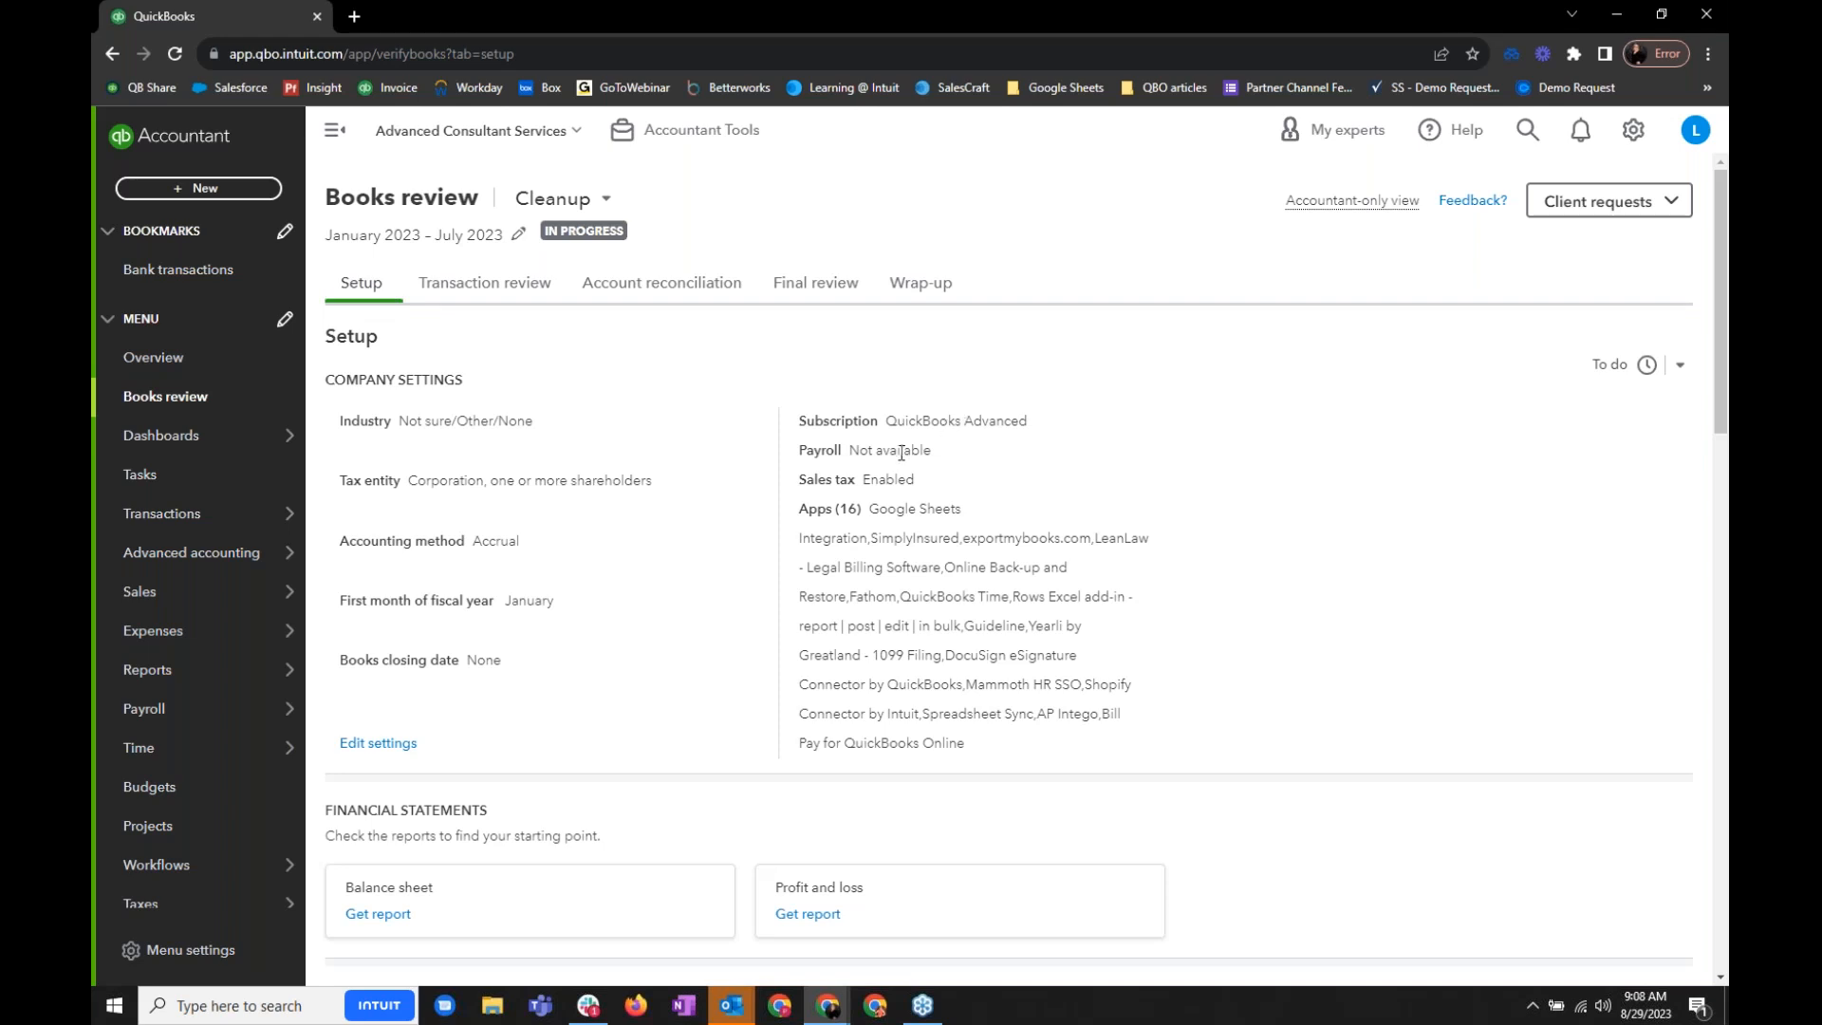
- Examine the Setup review: connected apps, financial statements, opening balance adjustments, potential account issues and additional items
{"action": "left_click_drag", "start_coordinate": [800, 508], "coordinate": [1205, 771]}
{"action": "left_click", "coordinate": [1198, 746]}
{"action": "scroll", "coordinate": [1186, 729], "scroll_direction": "down", "scroll_amount": 5}
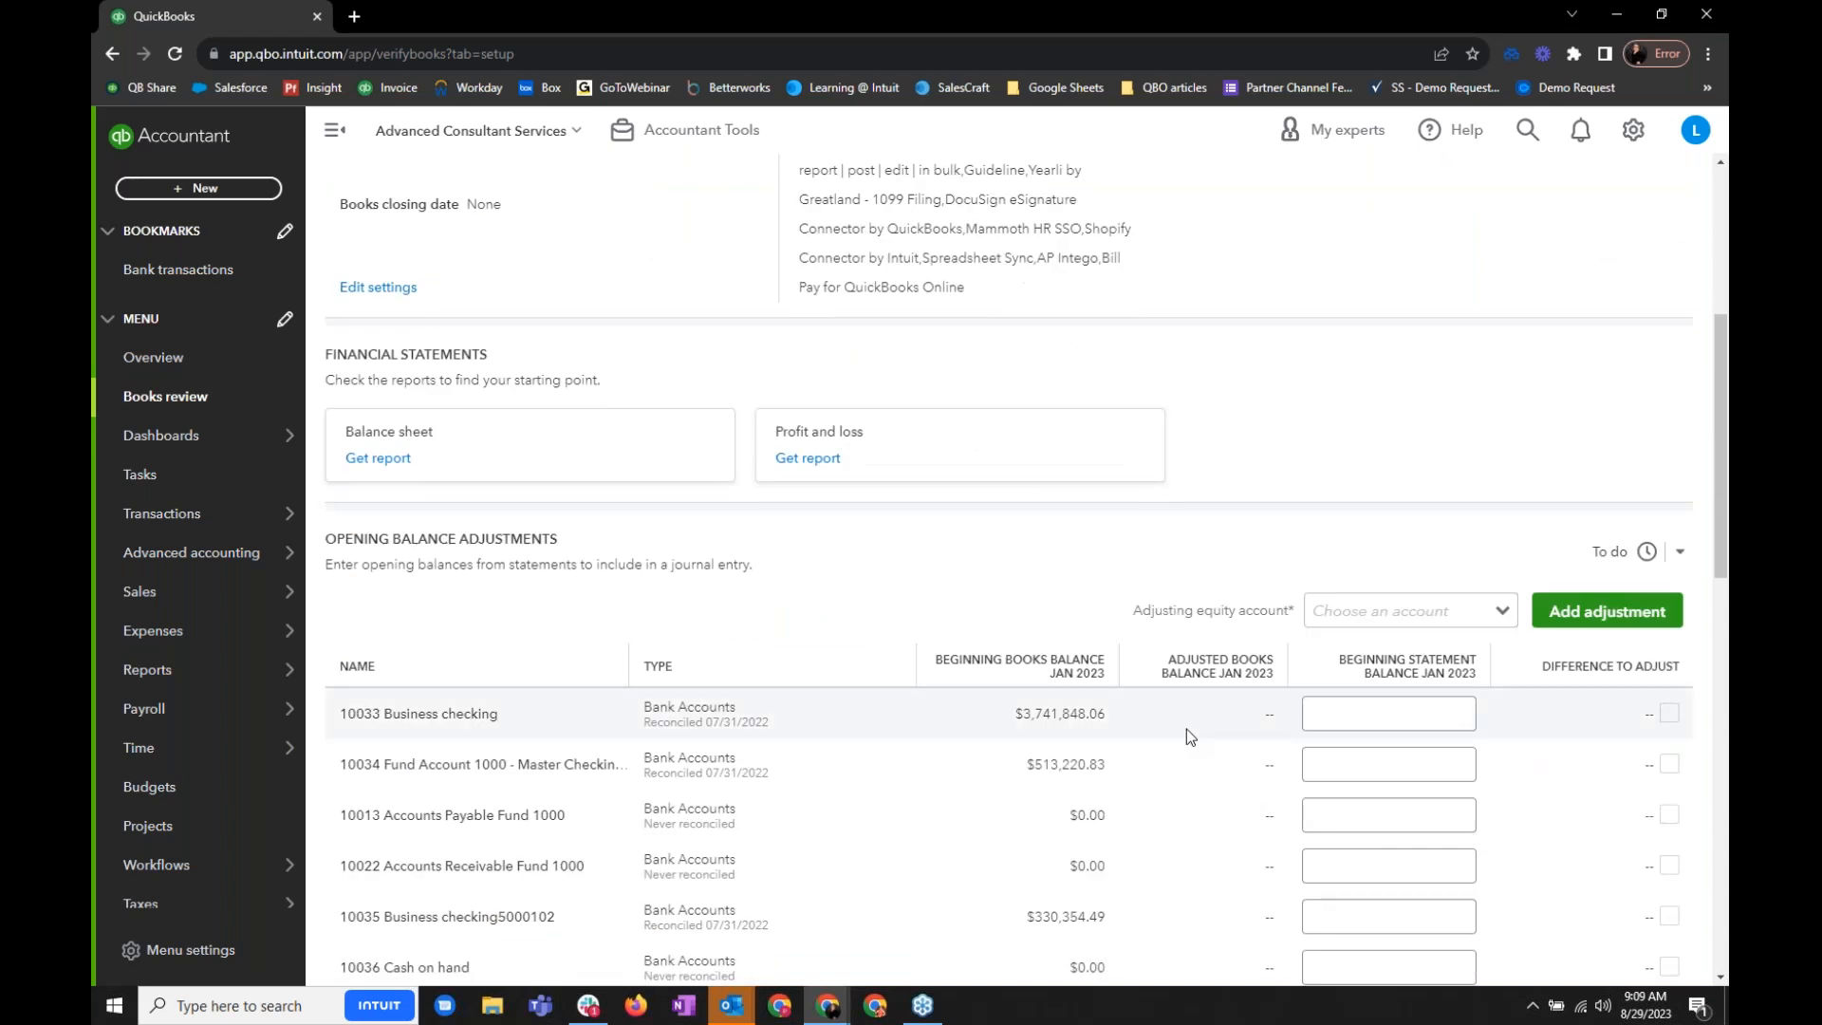
{"action": "scroll", "coordinate": [1186, 720], "scroll_direction": "down", "scroll_amount": 5}
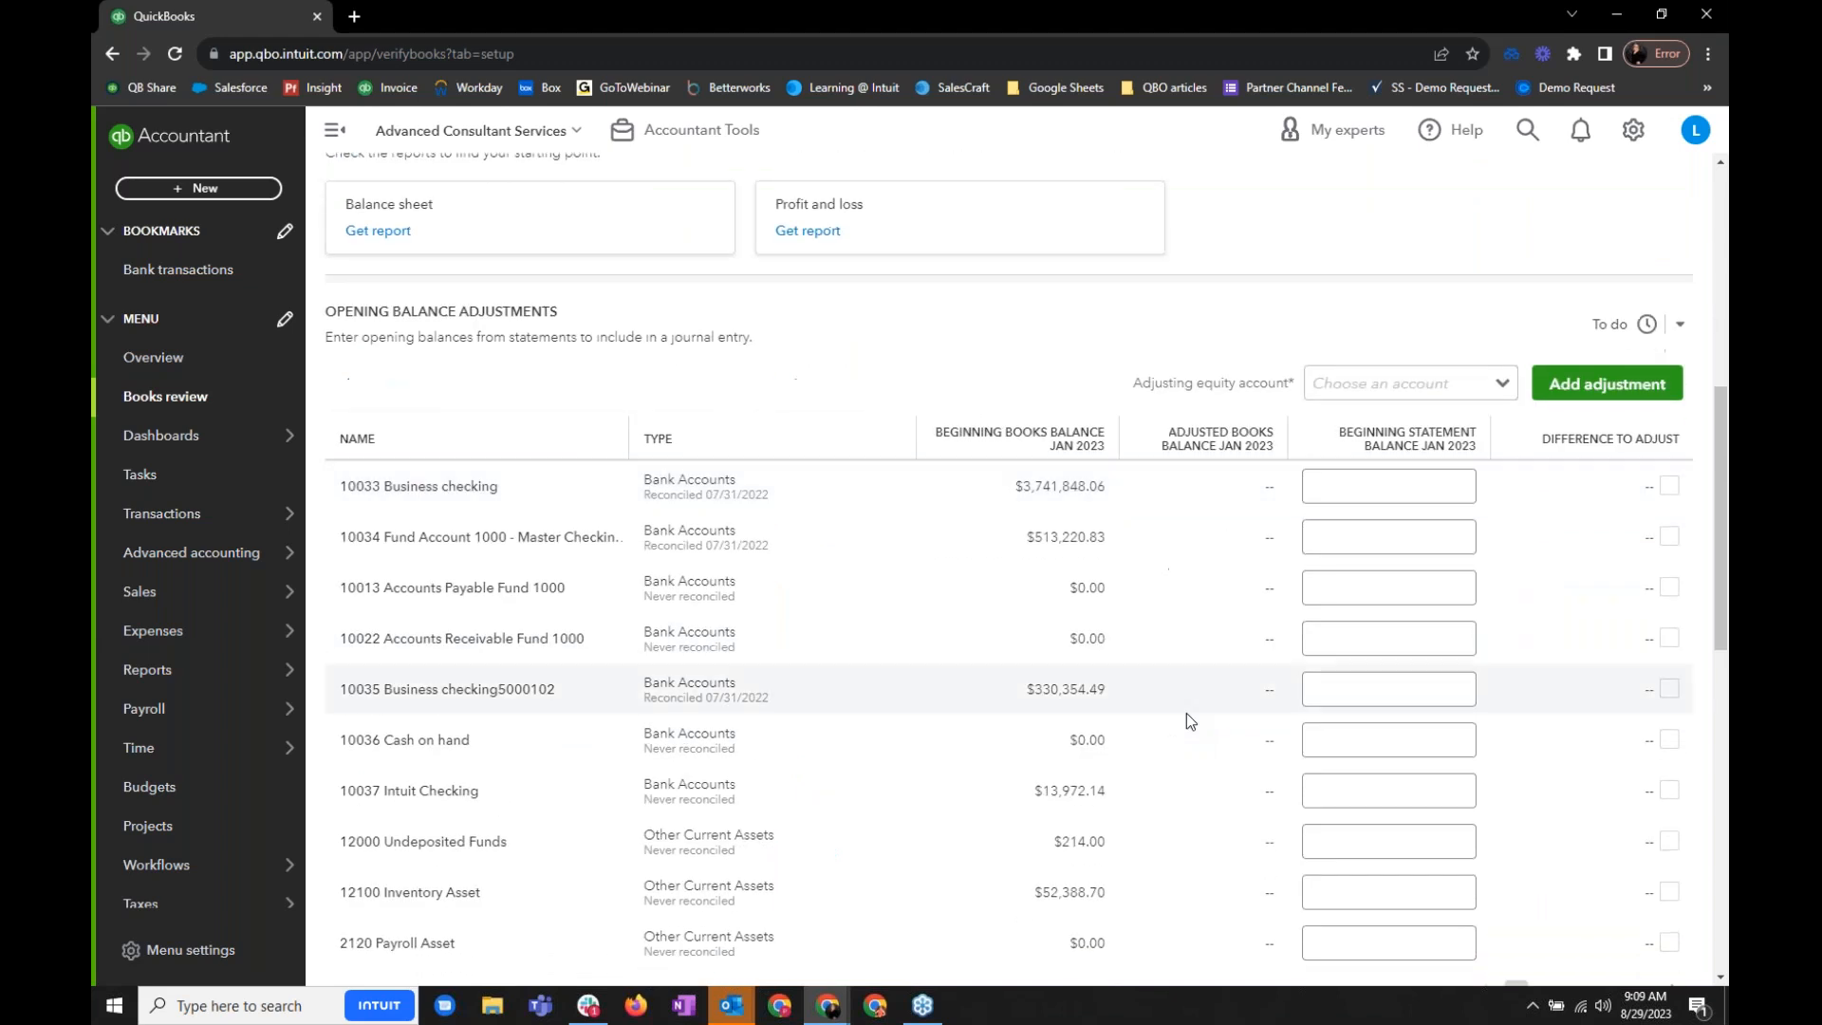
{"action": "scroll", "coordinate": [1186, 720], "scroll_direction": "down", "scroll_amount": 3}
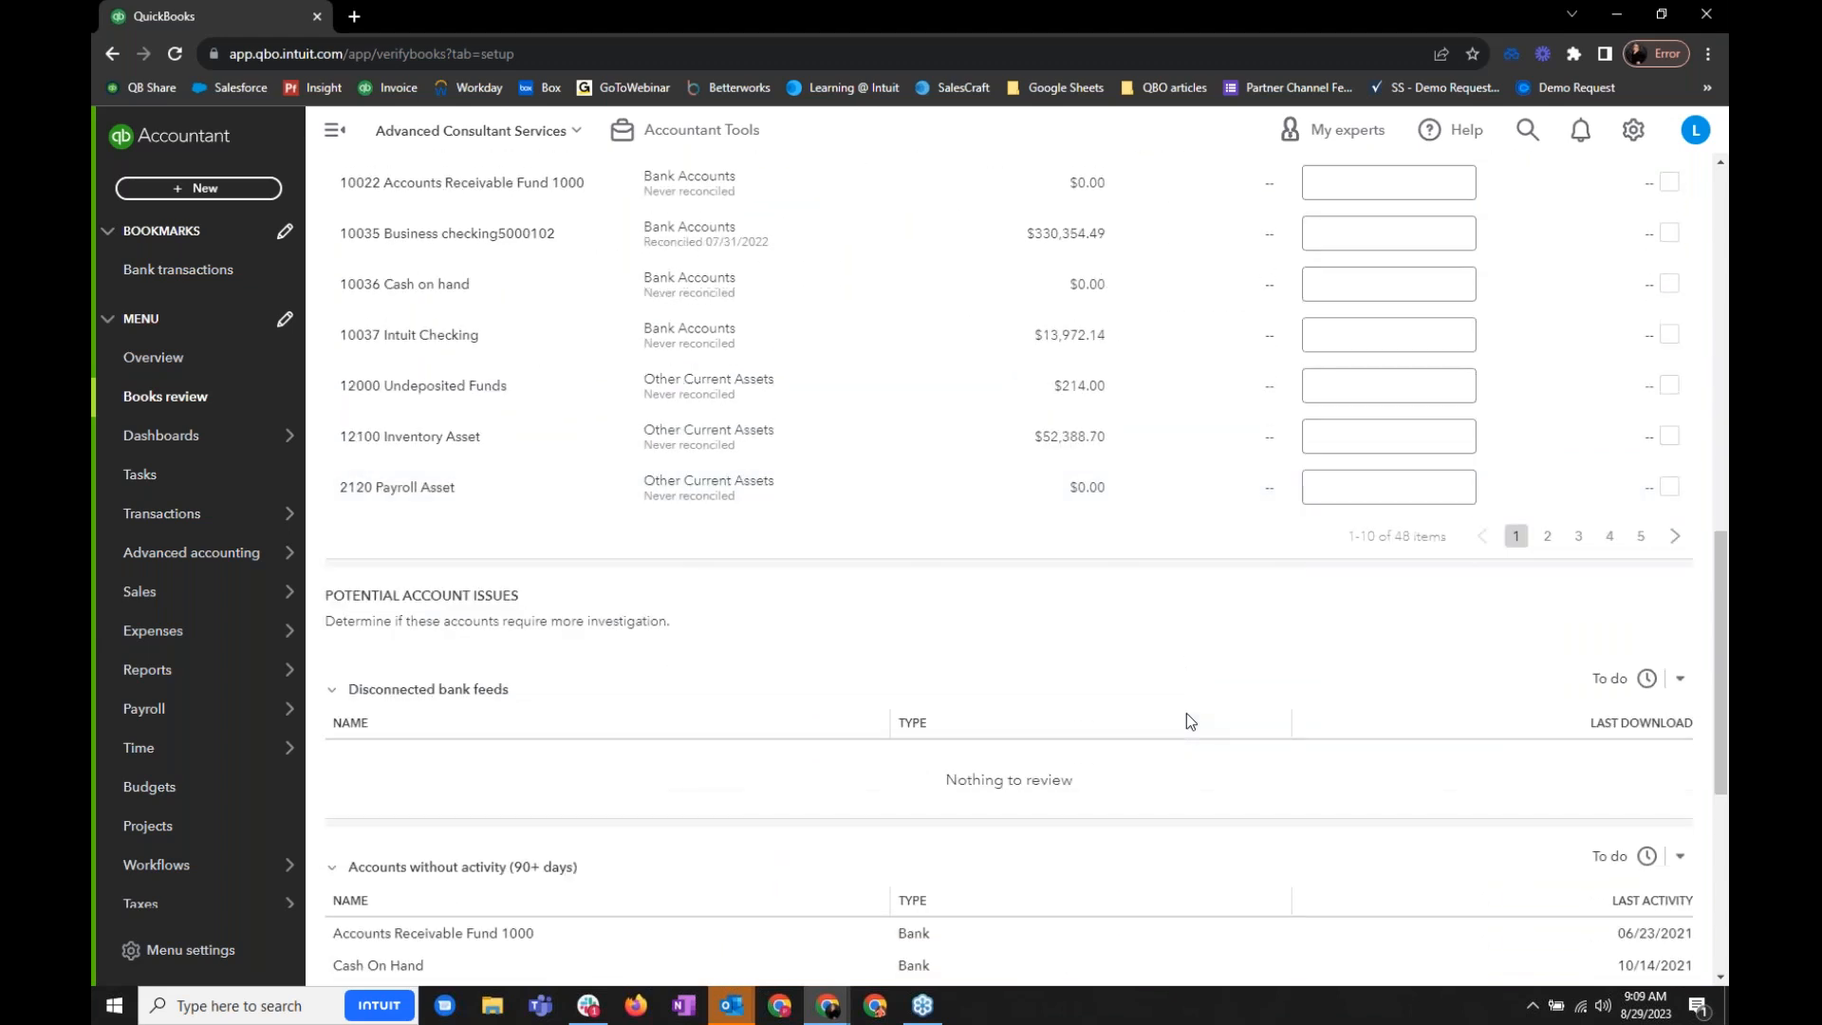
{"action": "scroll", "coordinate": [1186, 720], "scroll_direction": "down", "scroll_amount": 3}
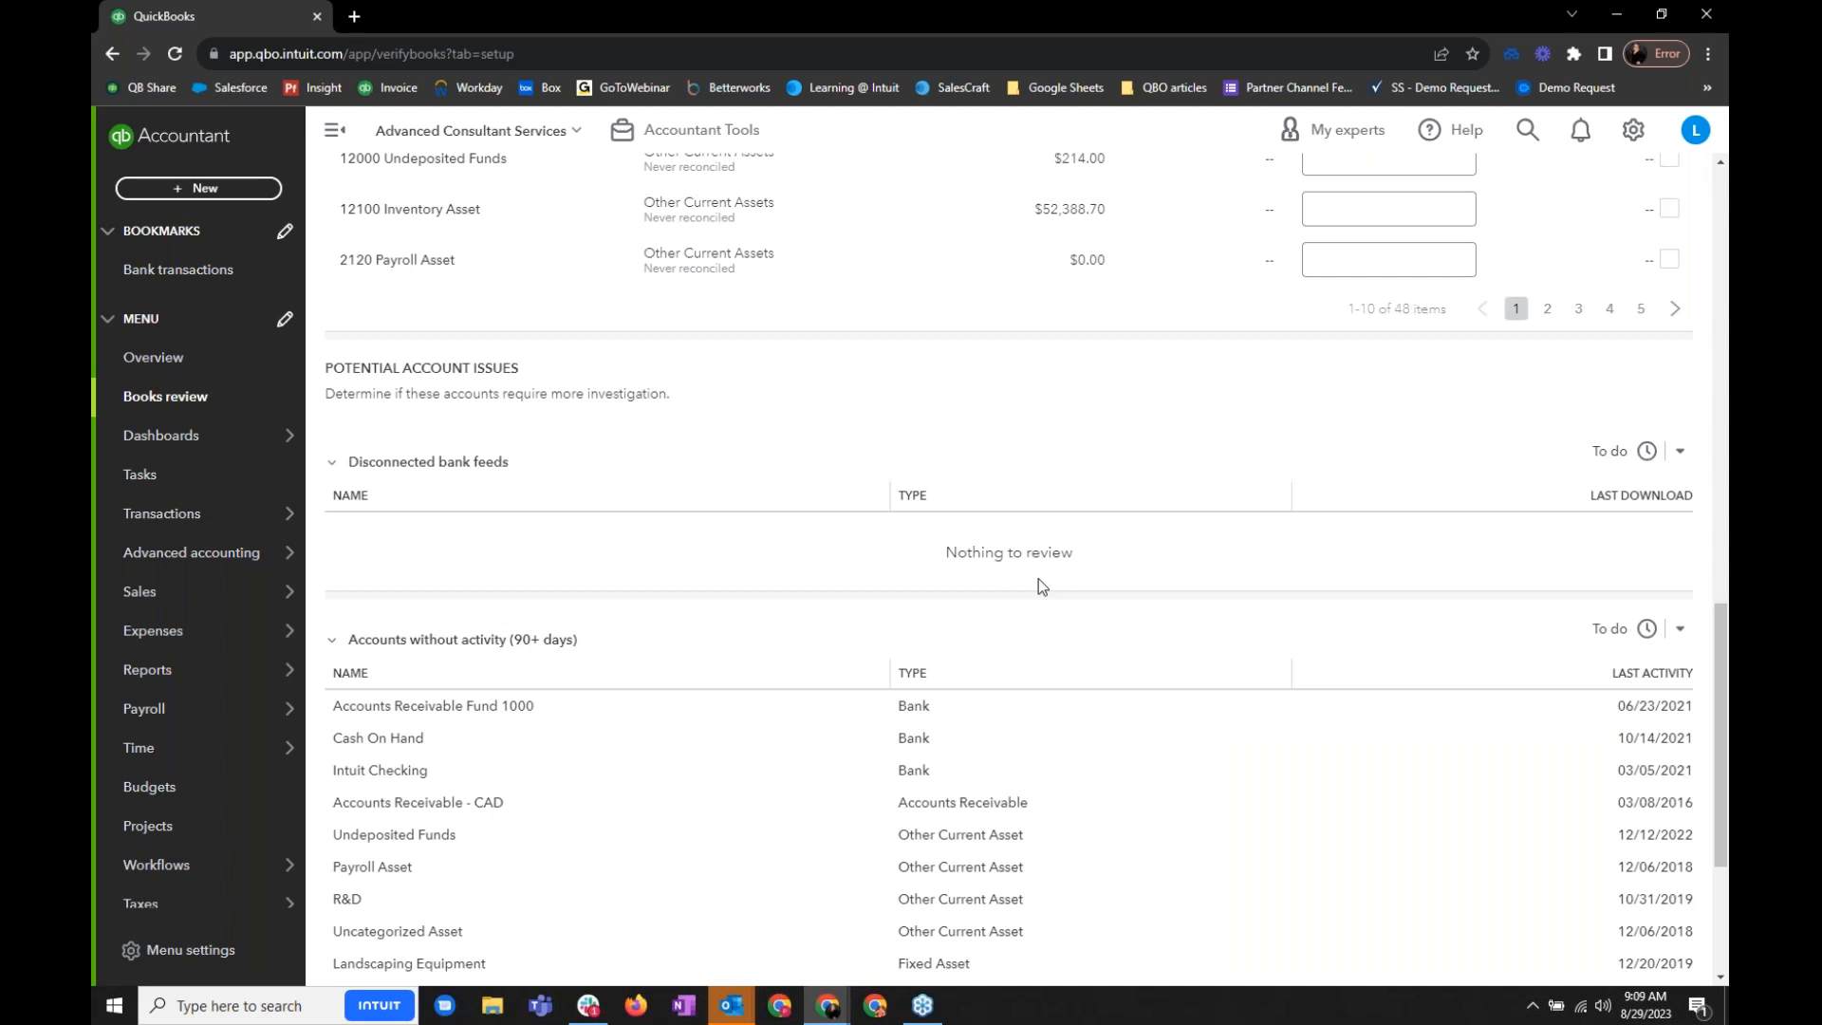
{"action": "scroll", "coordinate": [1039, 580], "scroll_direction": "down", "scroll_amount": 3}
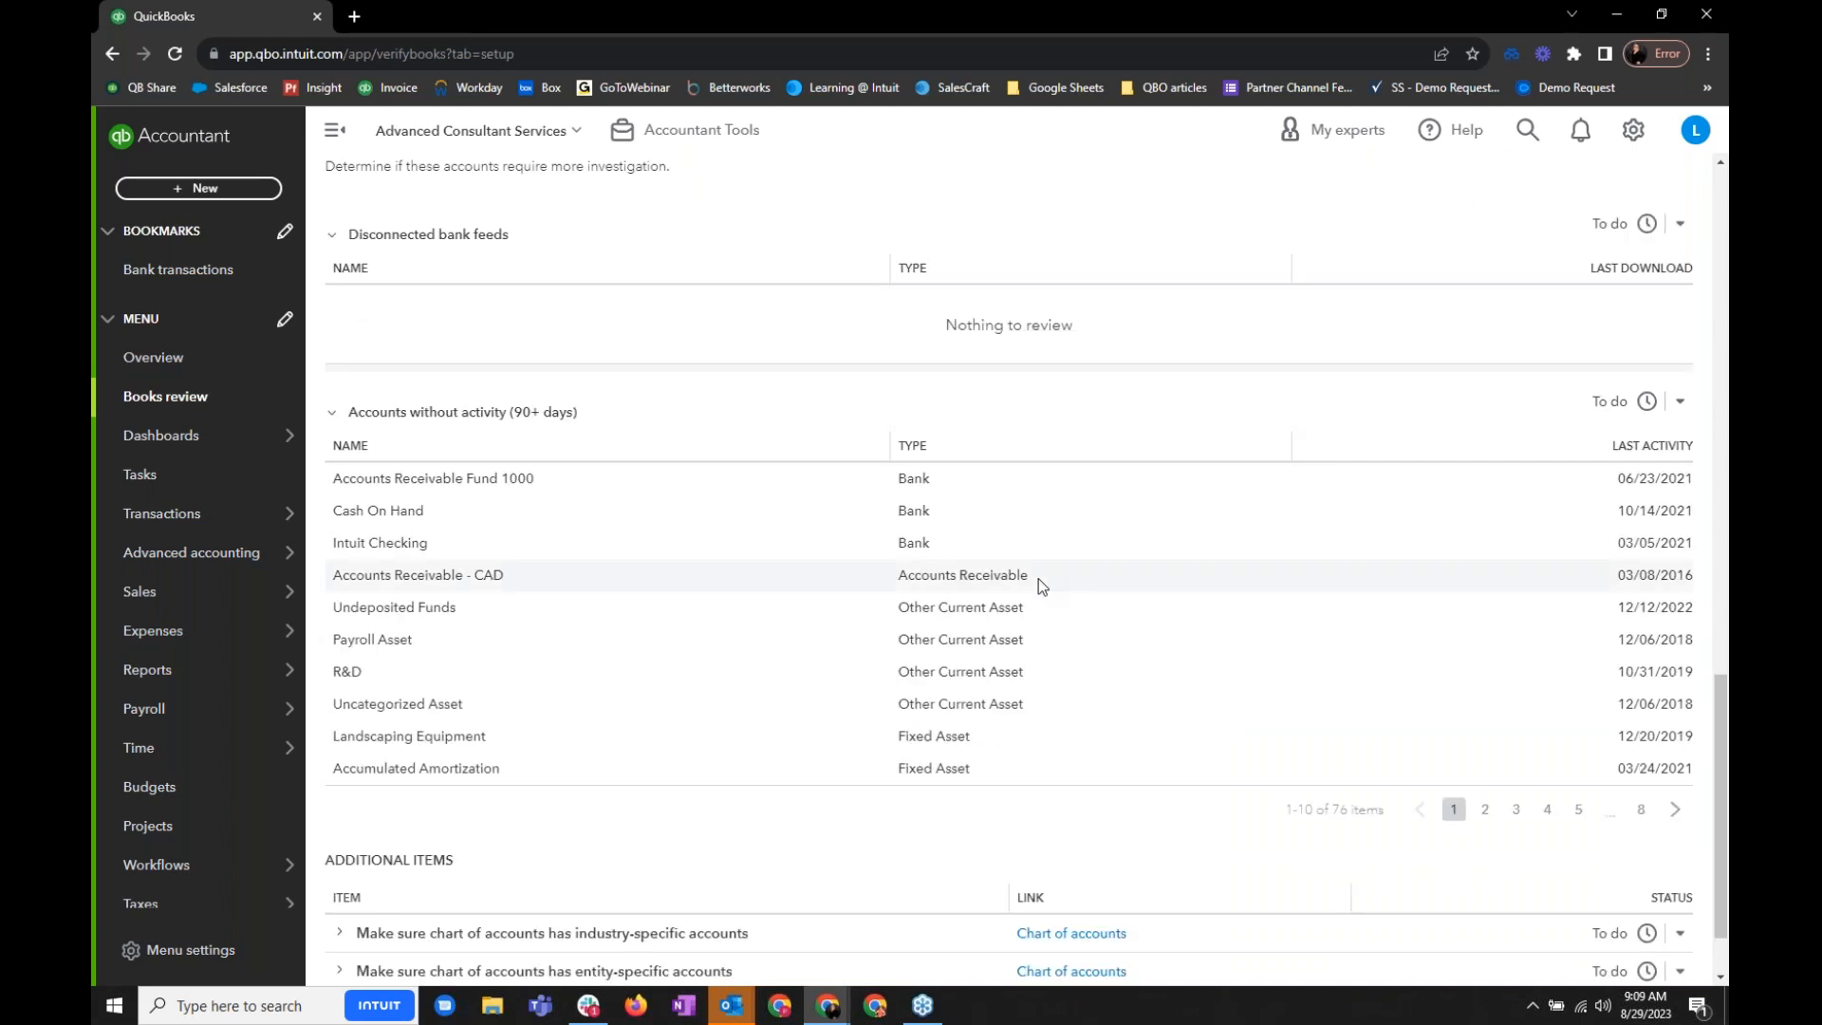
{"action": "scroll", "coordinate": [1038, 578], "scroll_direction": "down", "scroll_amount": 1}
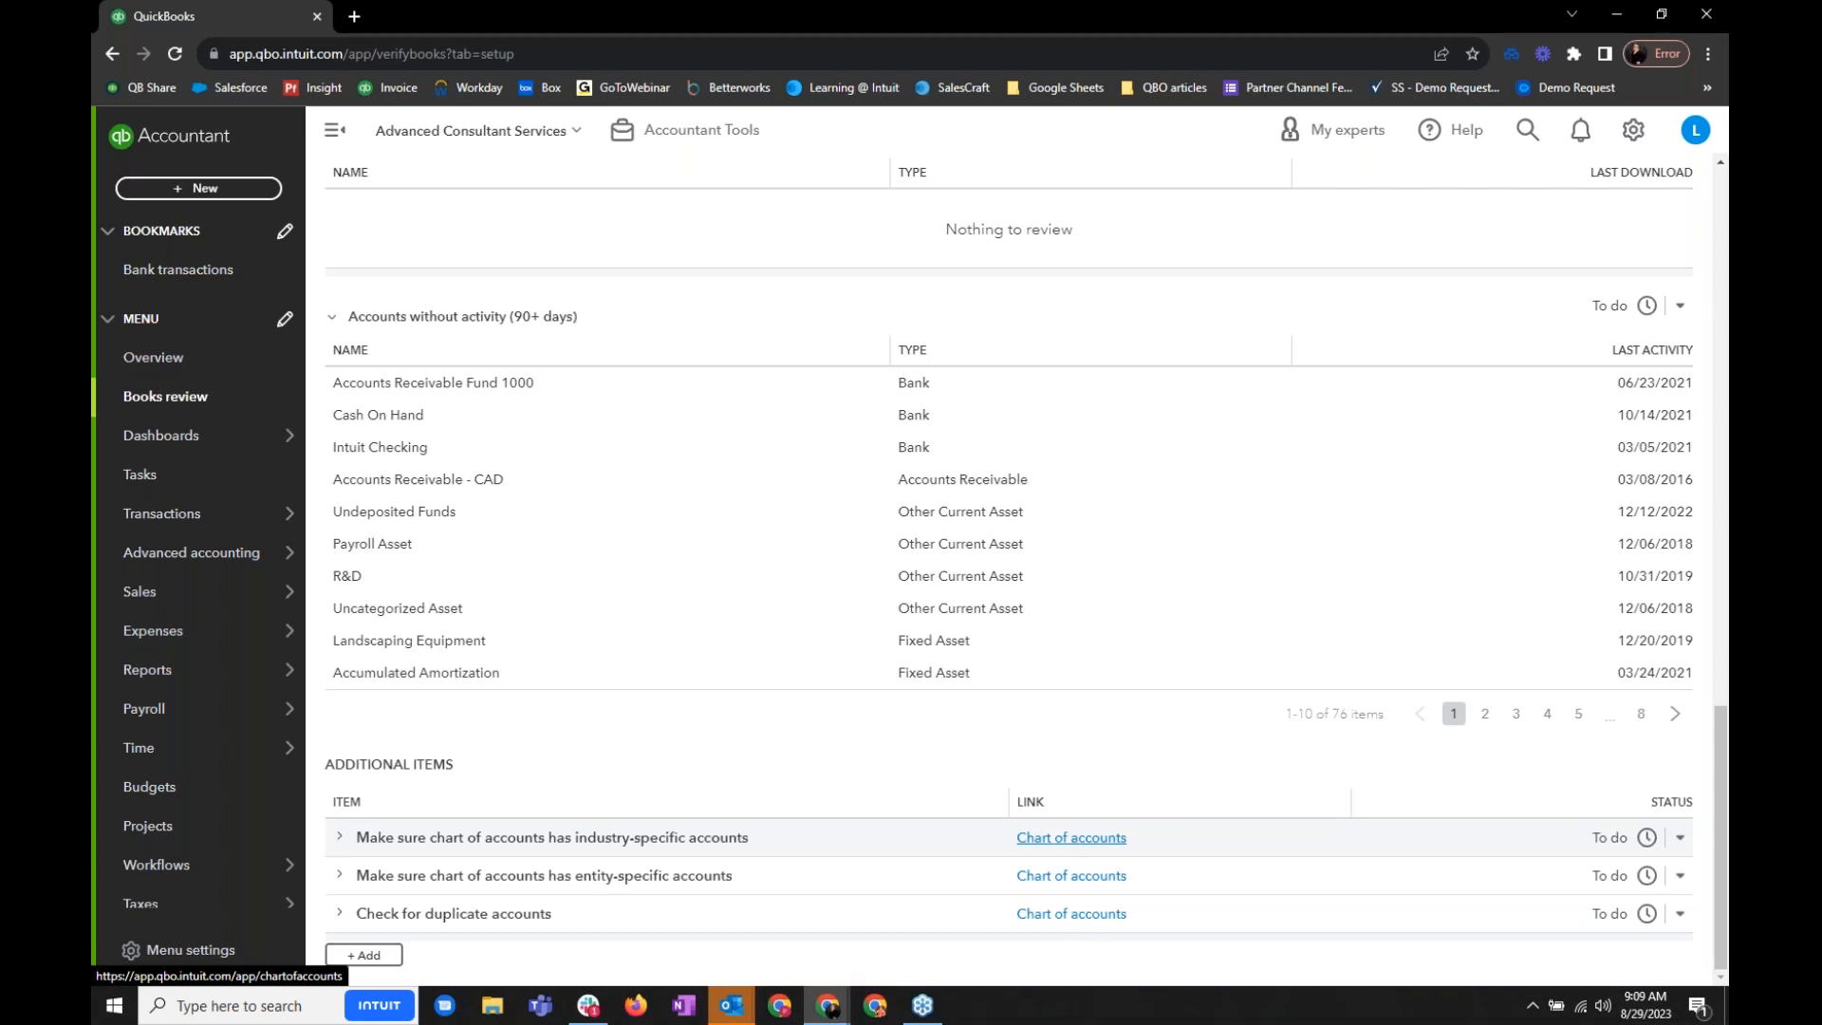
{"action": "scroll", "coordinate": [1009, 569], "scroll_direction": "up", "scroll_amount": 10}
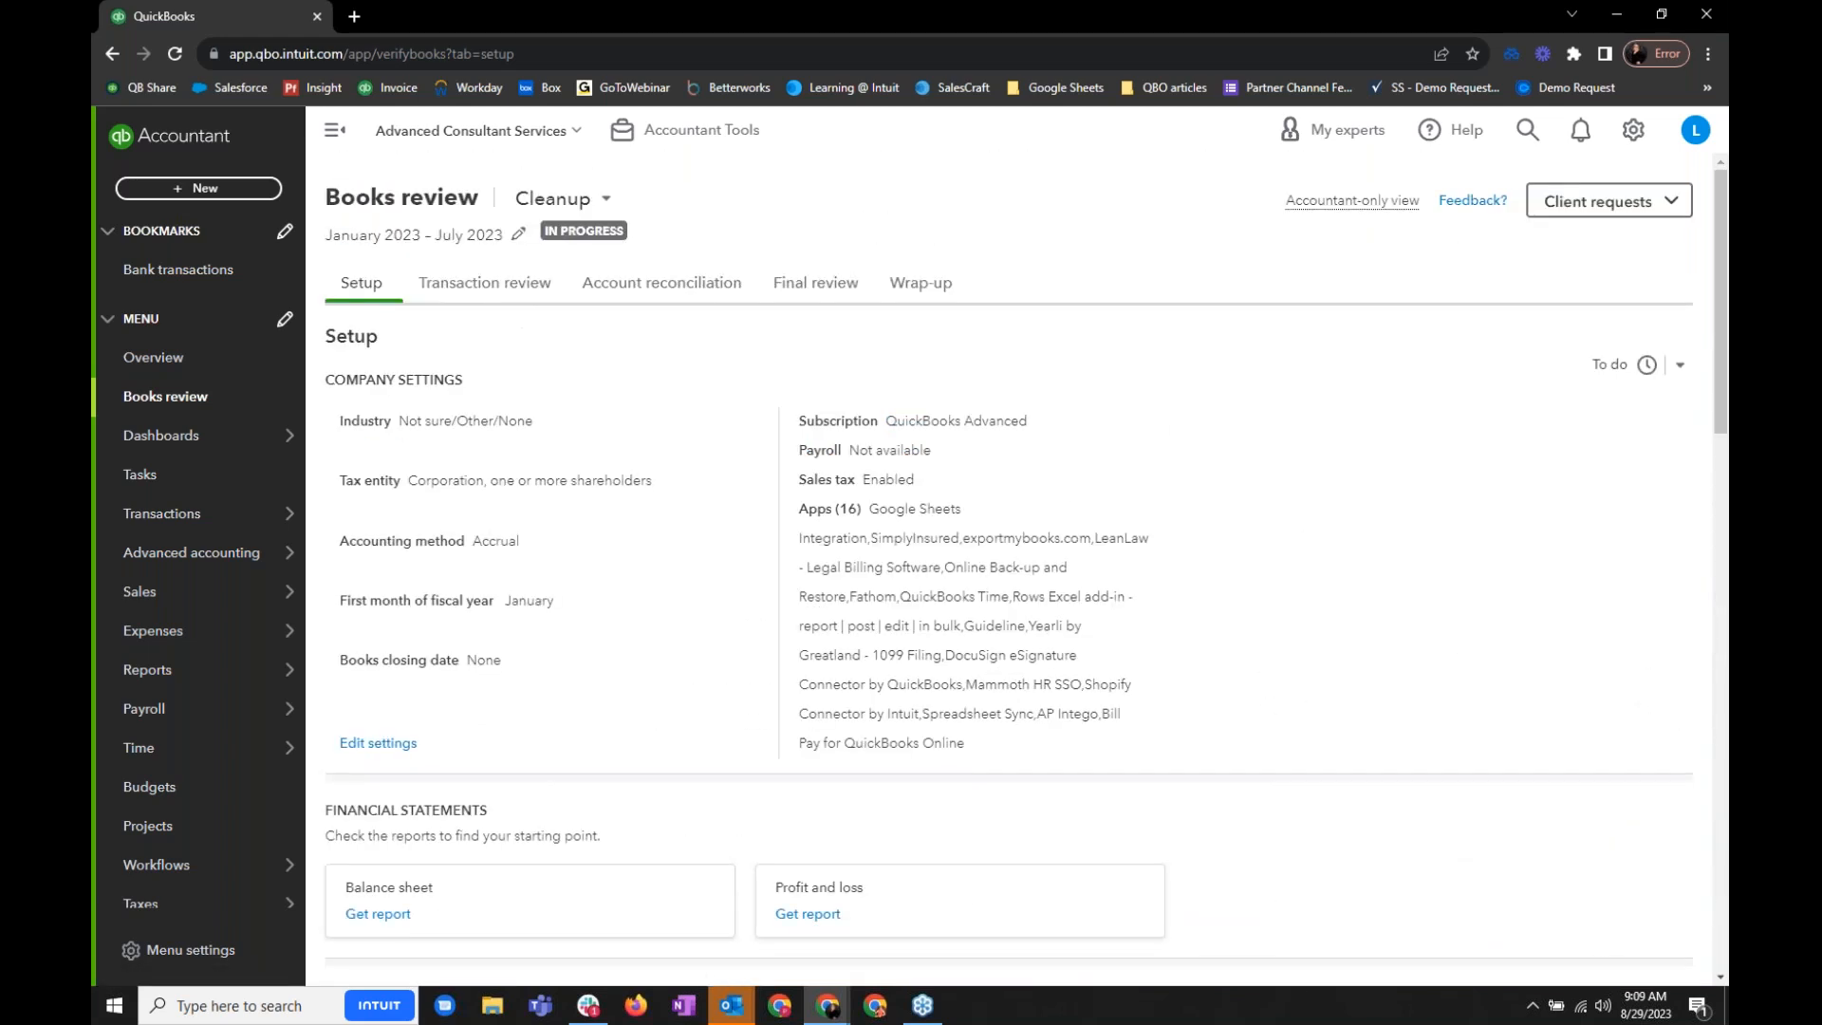
- Open the Transaction review and look over the uncategorized transactions and the transactions without payees
{"action": "left_click", "coordinate": [491, 287]}
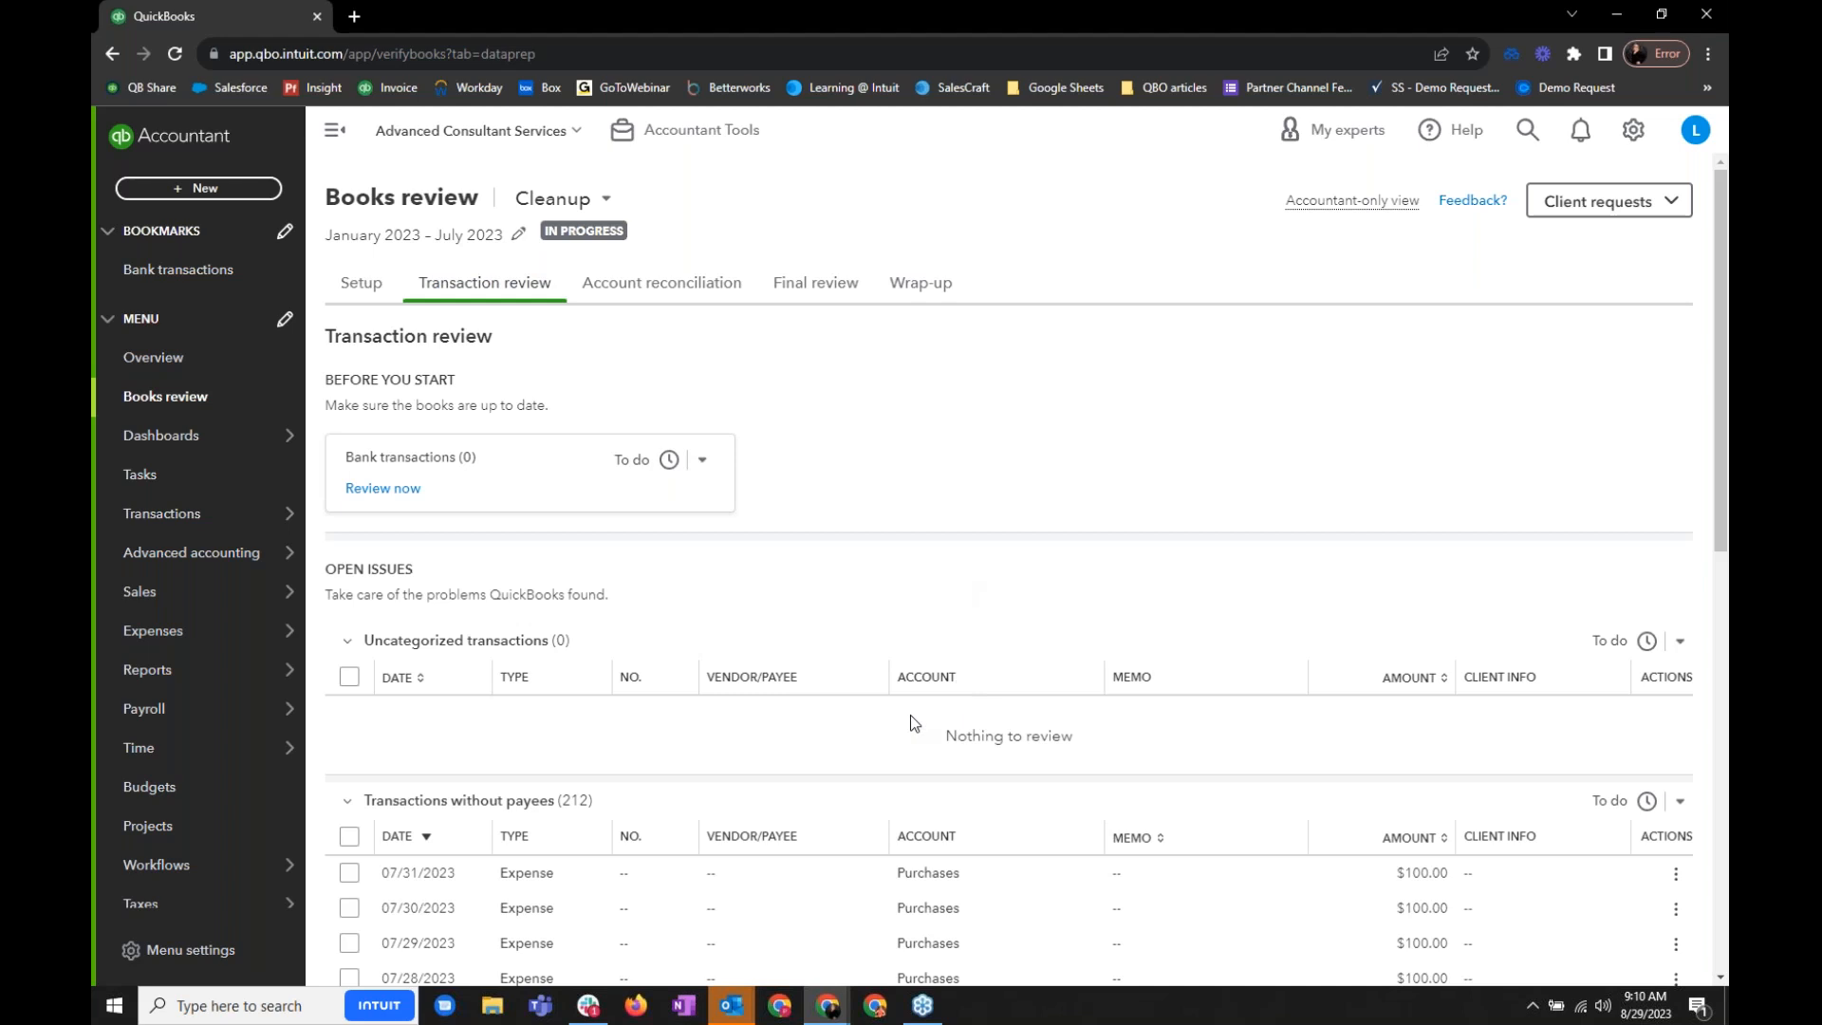
{"action": "scroll", "coordinate": [892, 736], "scroll_direction": "down", "scroll_amount": 2}
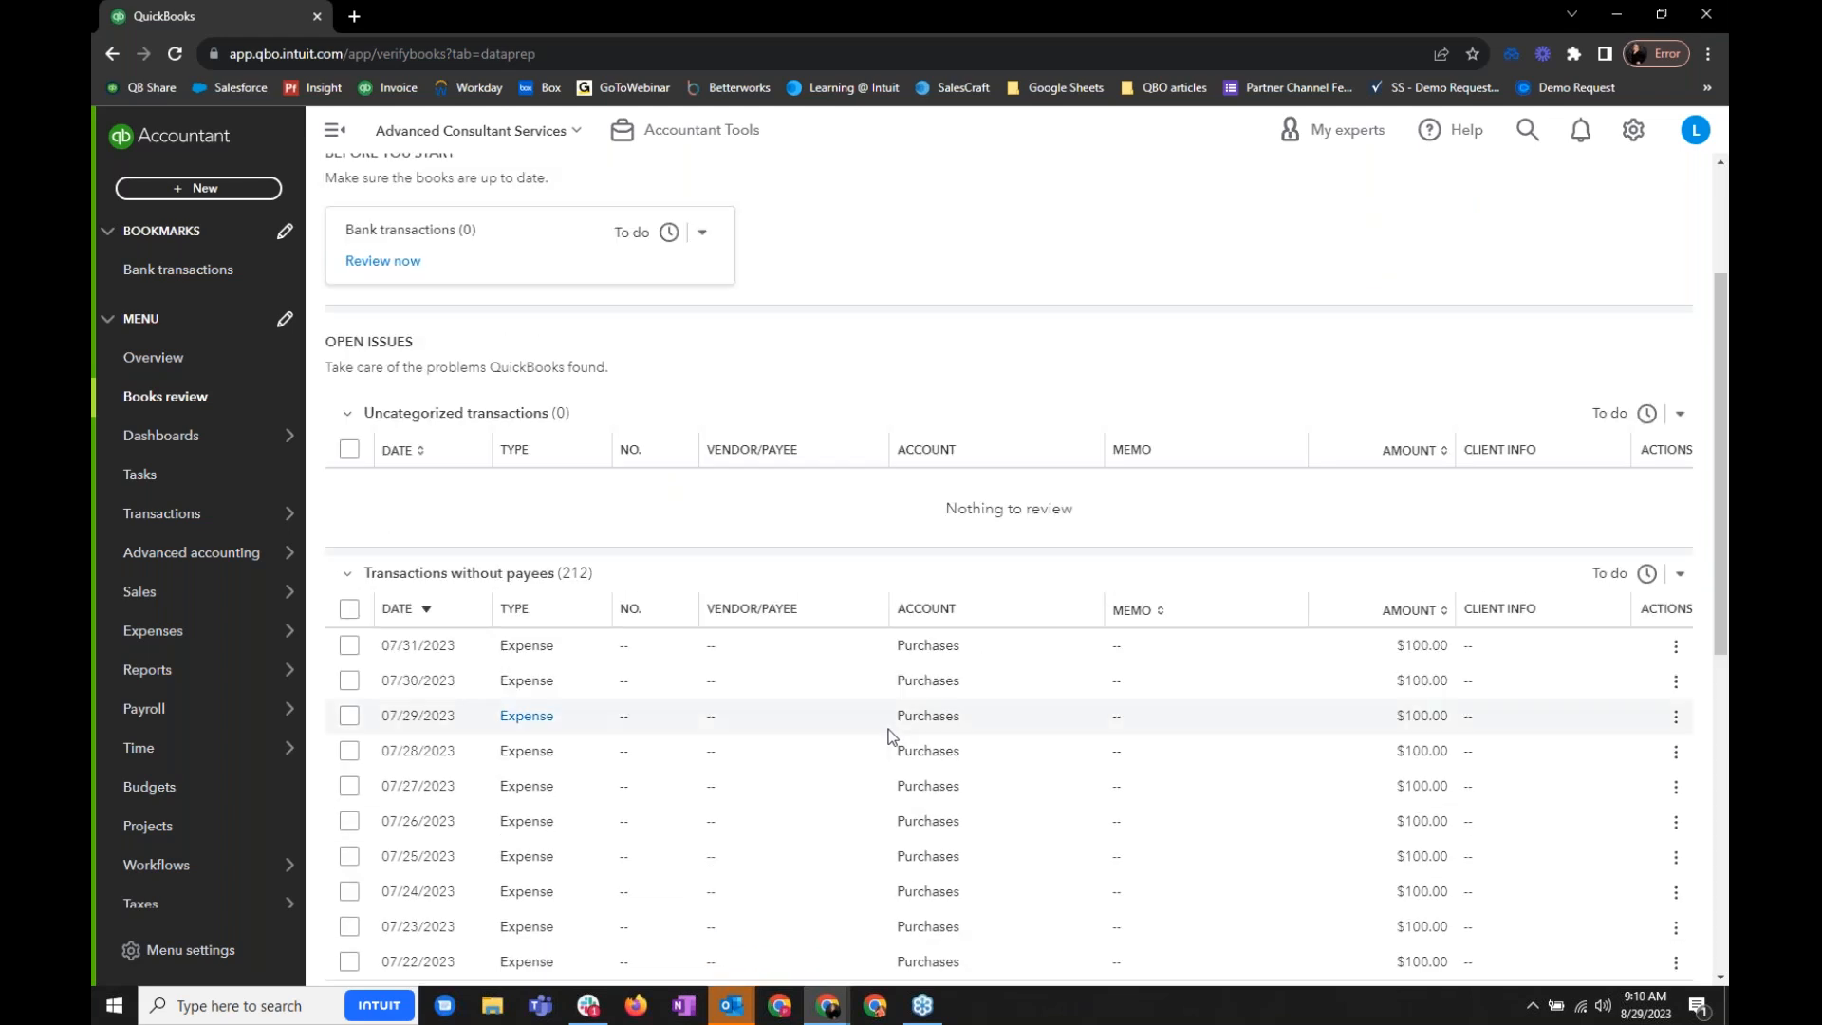
{"action": "scroll", "coordinate": [892, 736], "scroll_direction": "down", "scroll_amount": 2}
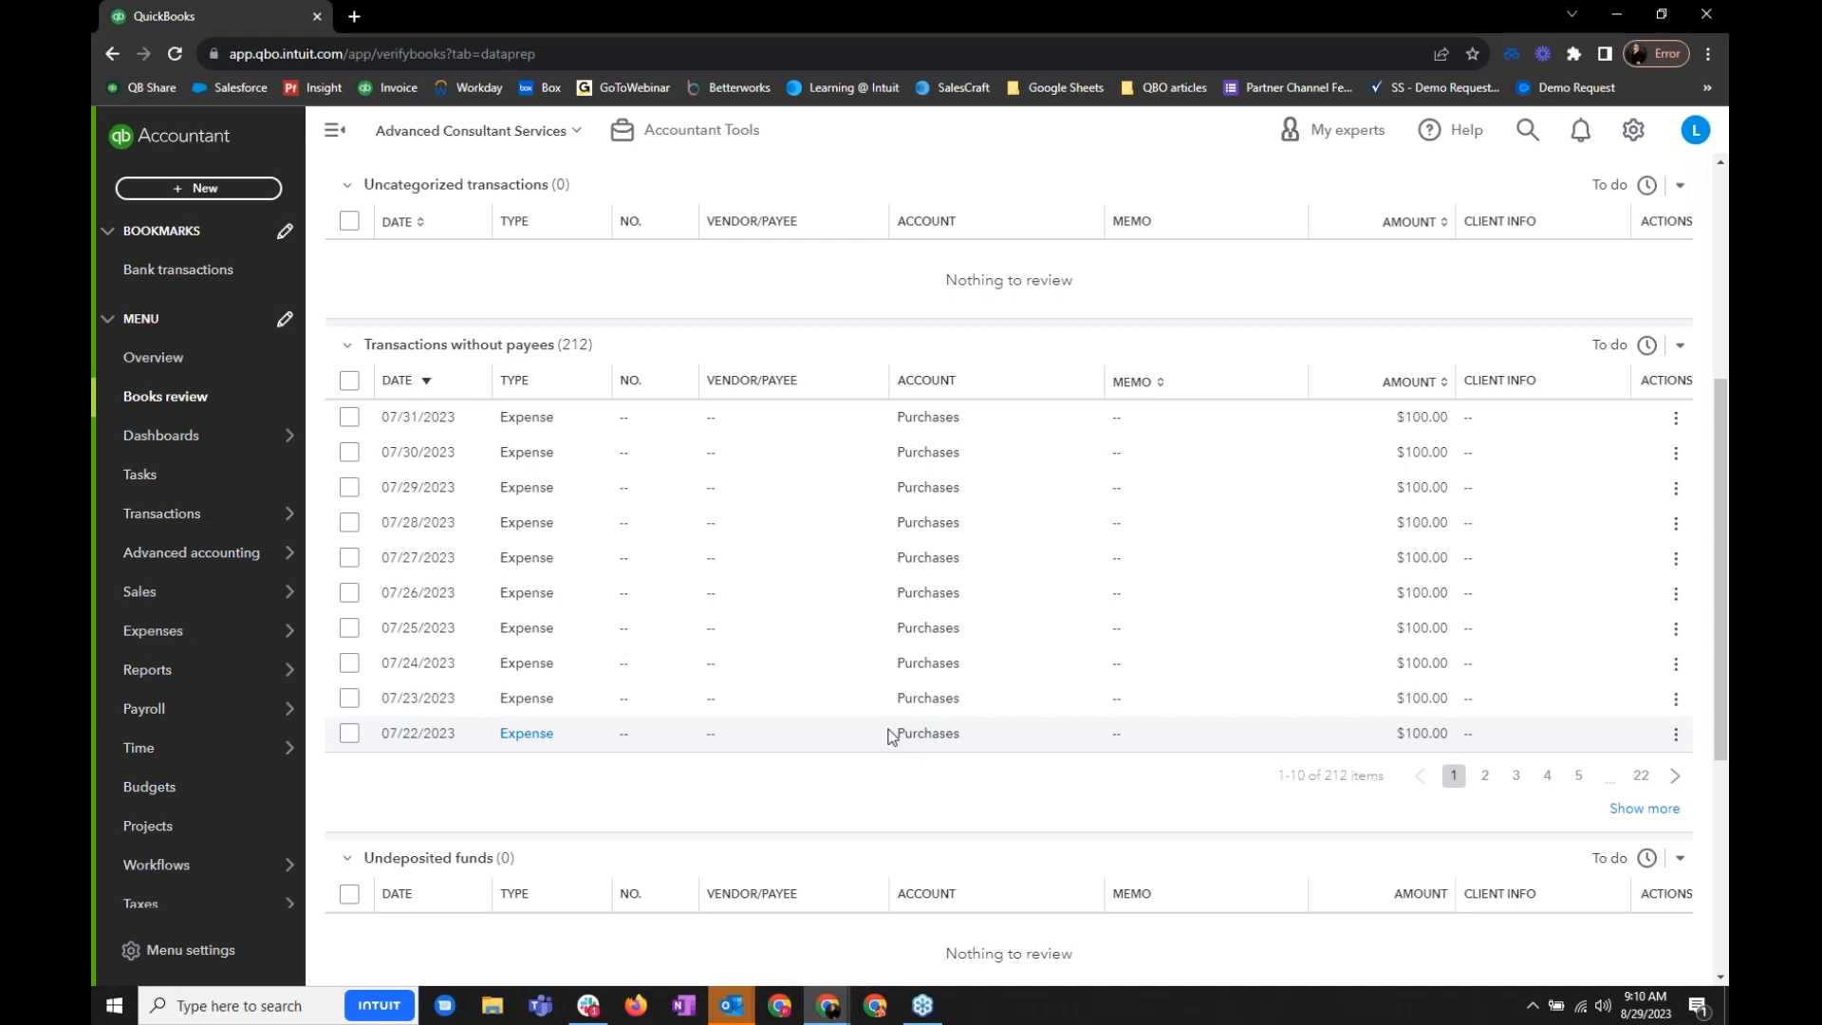
- Select the 07/31, 07/30 and 07/29/2023 expenses without payees and start an Ask client request for them
{"action": "left_click", "coordinate": [348, 420]}
{"action": "left_click", "coordinate": [349, 510]}
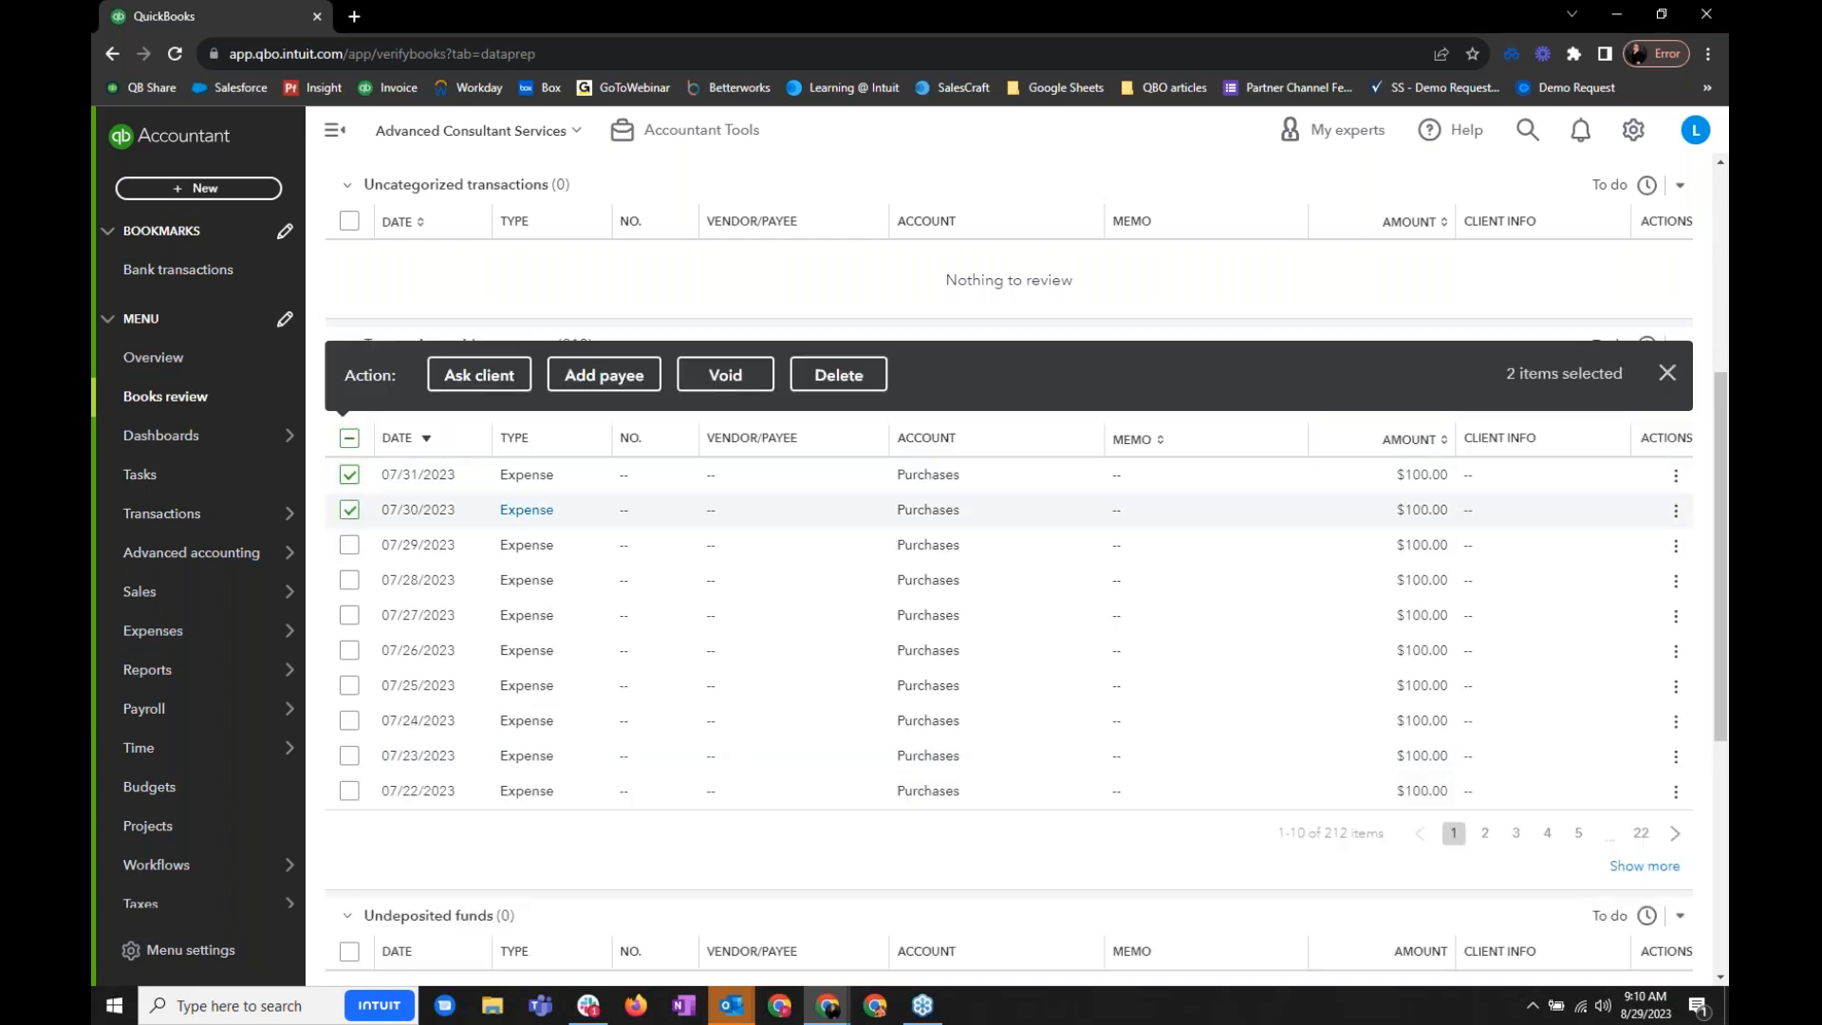
{"action": "left_click", "coordinate": [350, 545]}
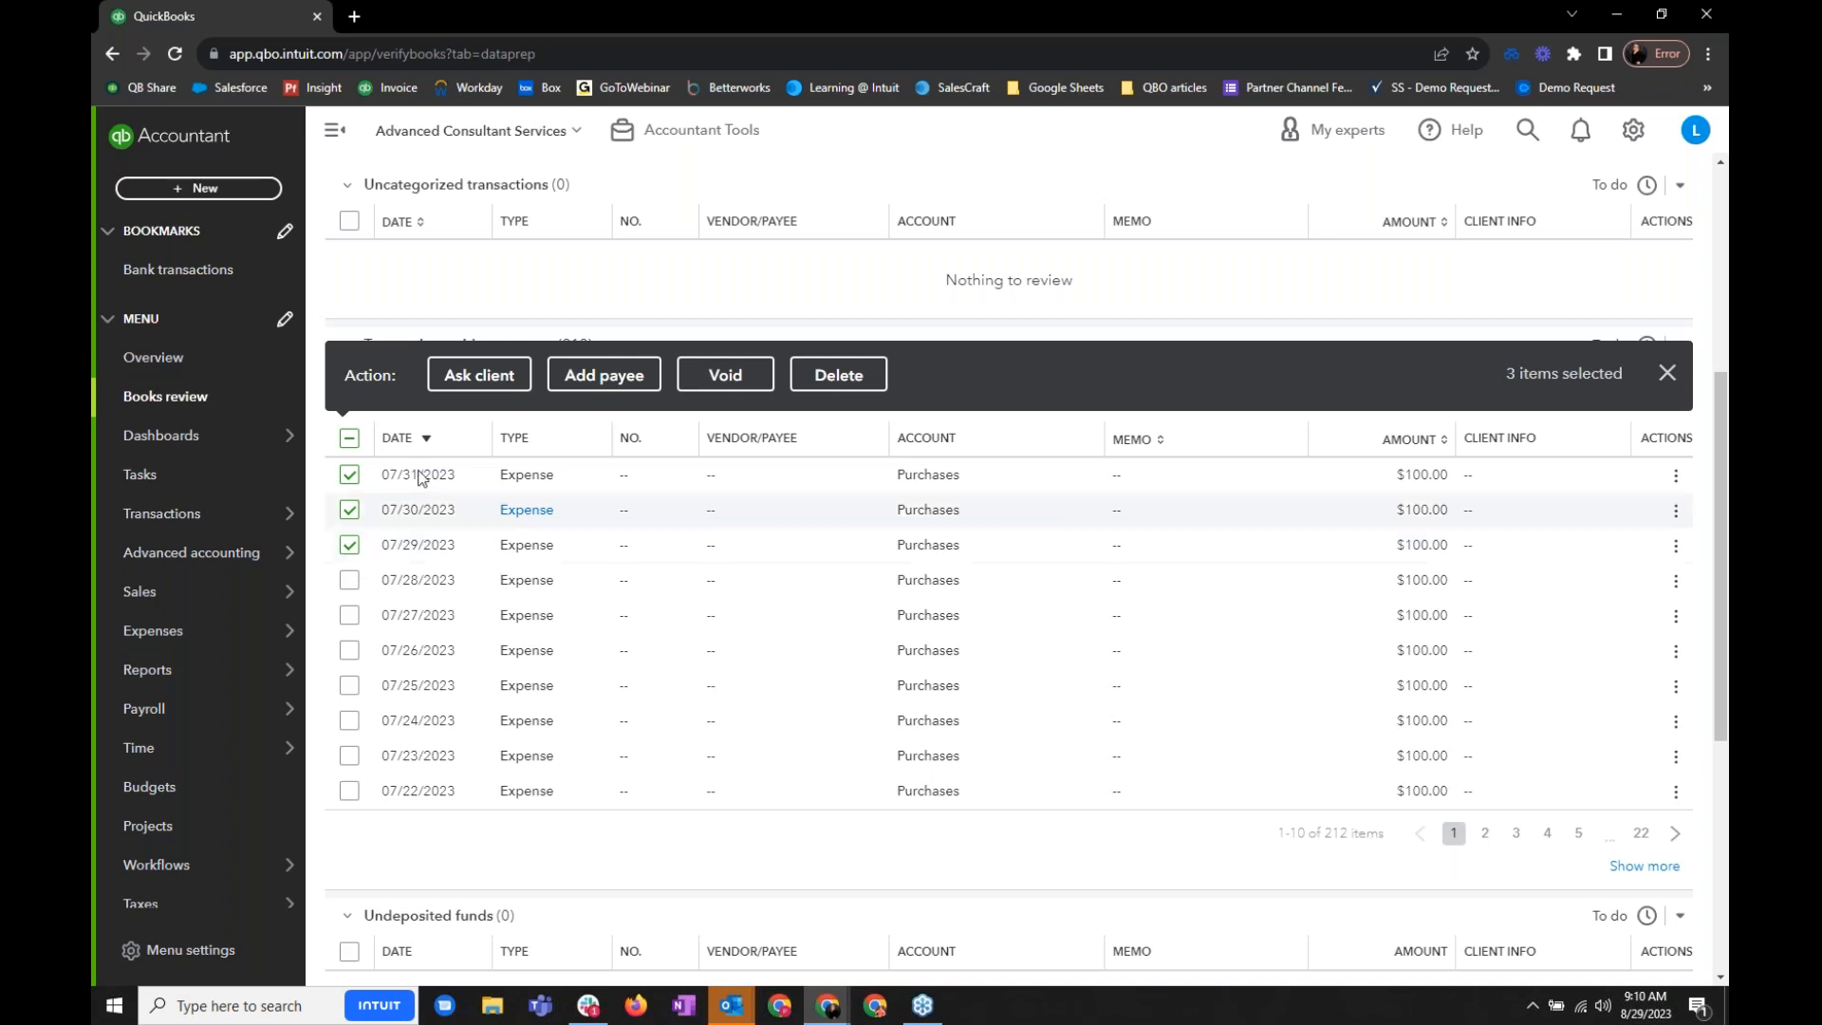
{"action": "left_click", "coordinate": [512, 383]}
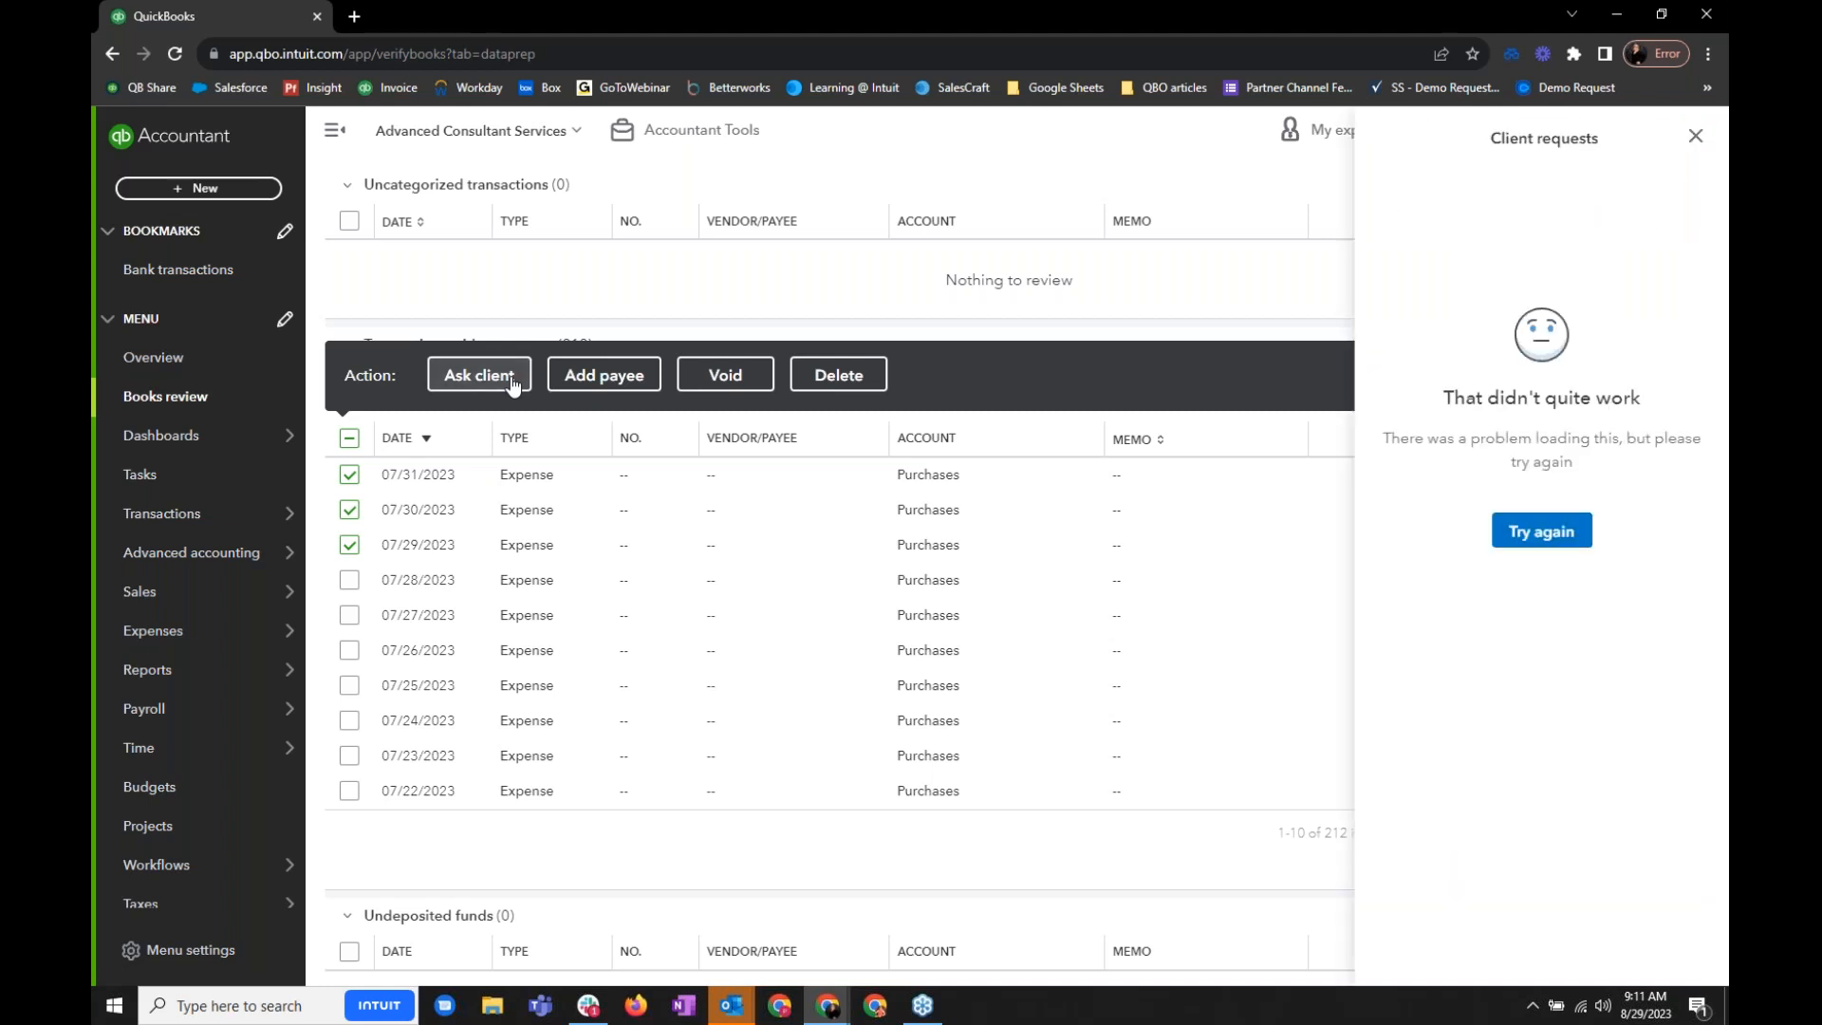
{"action": "left_click", "coordinate": [1504, 530]}
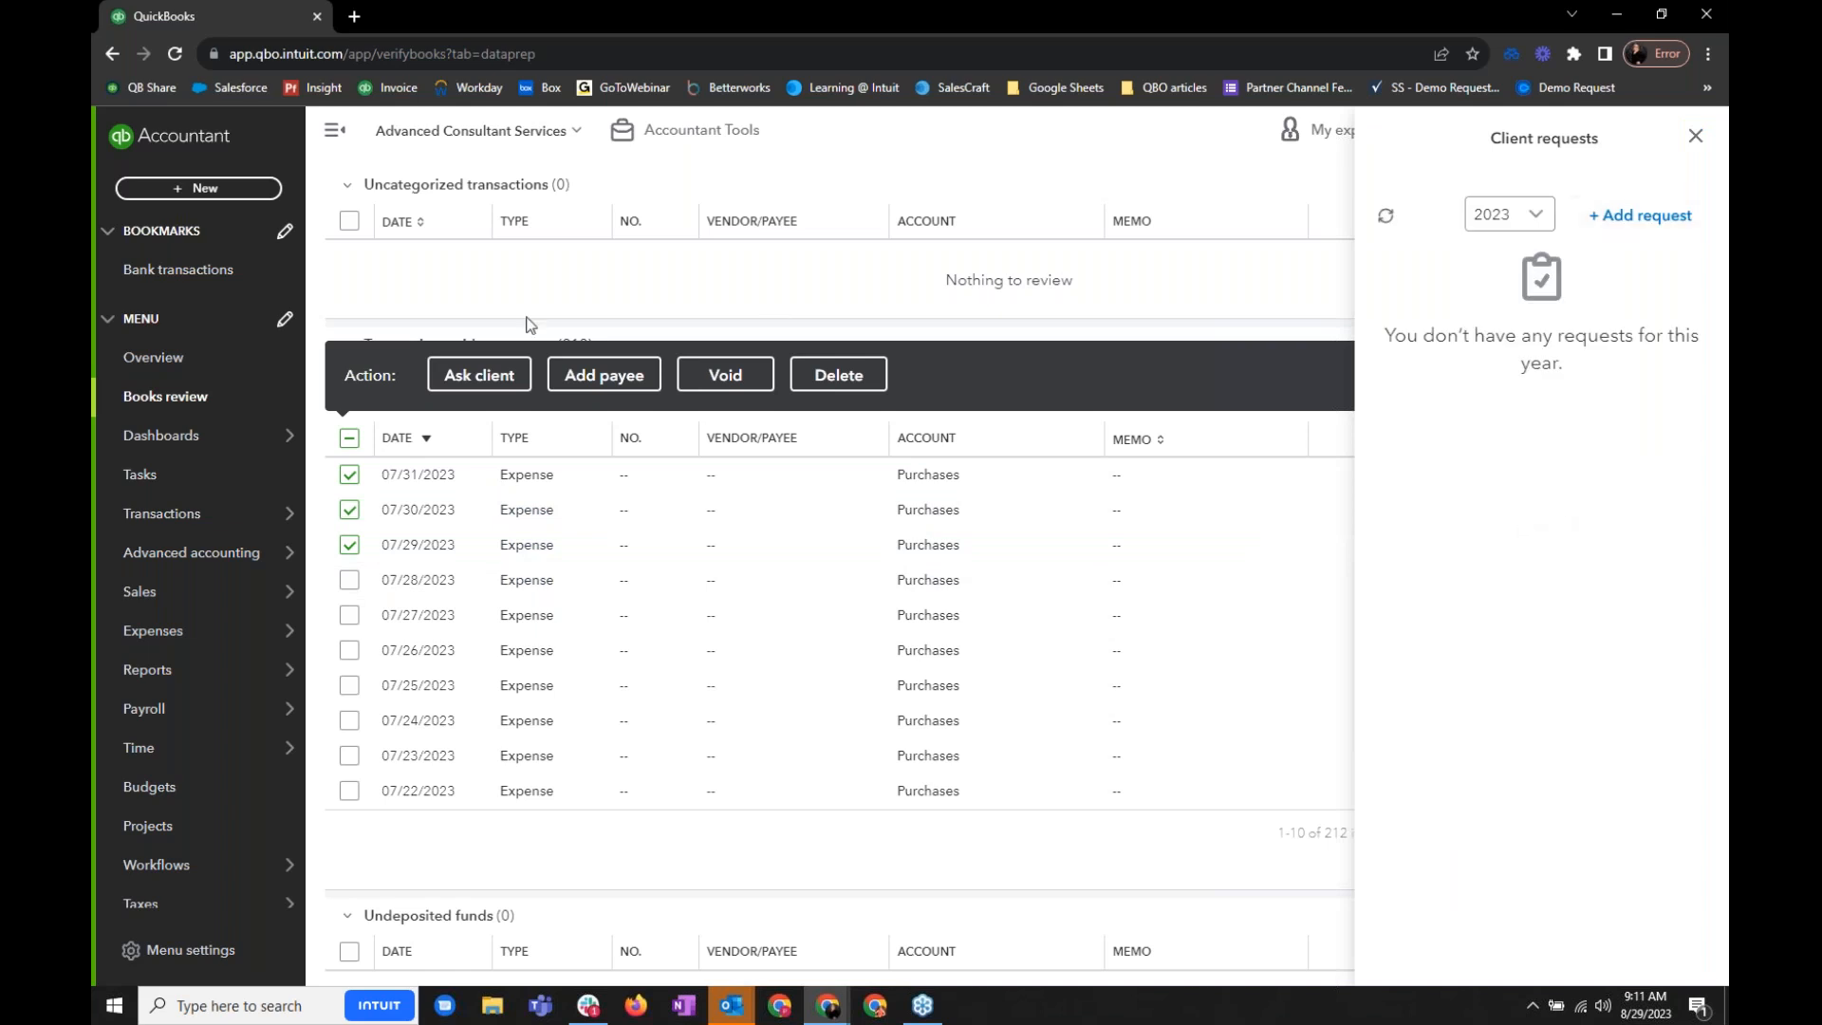
{"action": "left_click", "coordinate": [458, 377]}
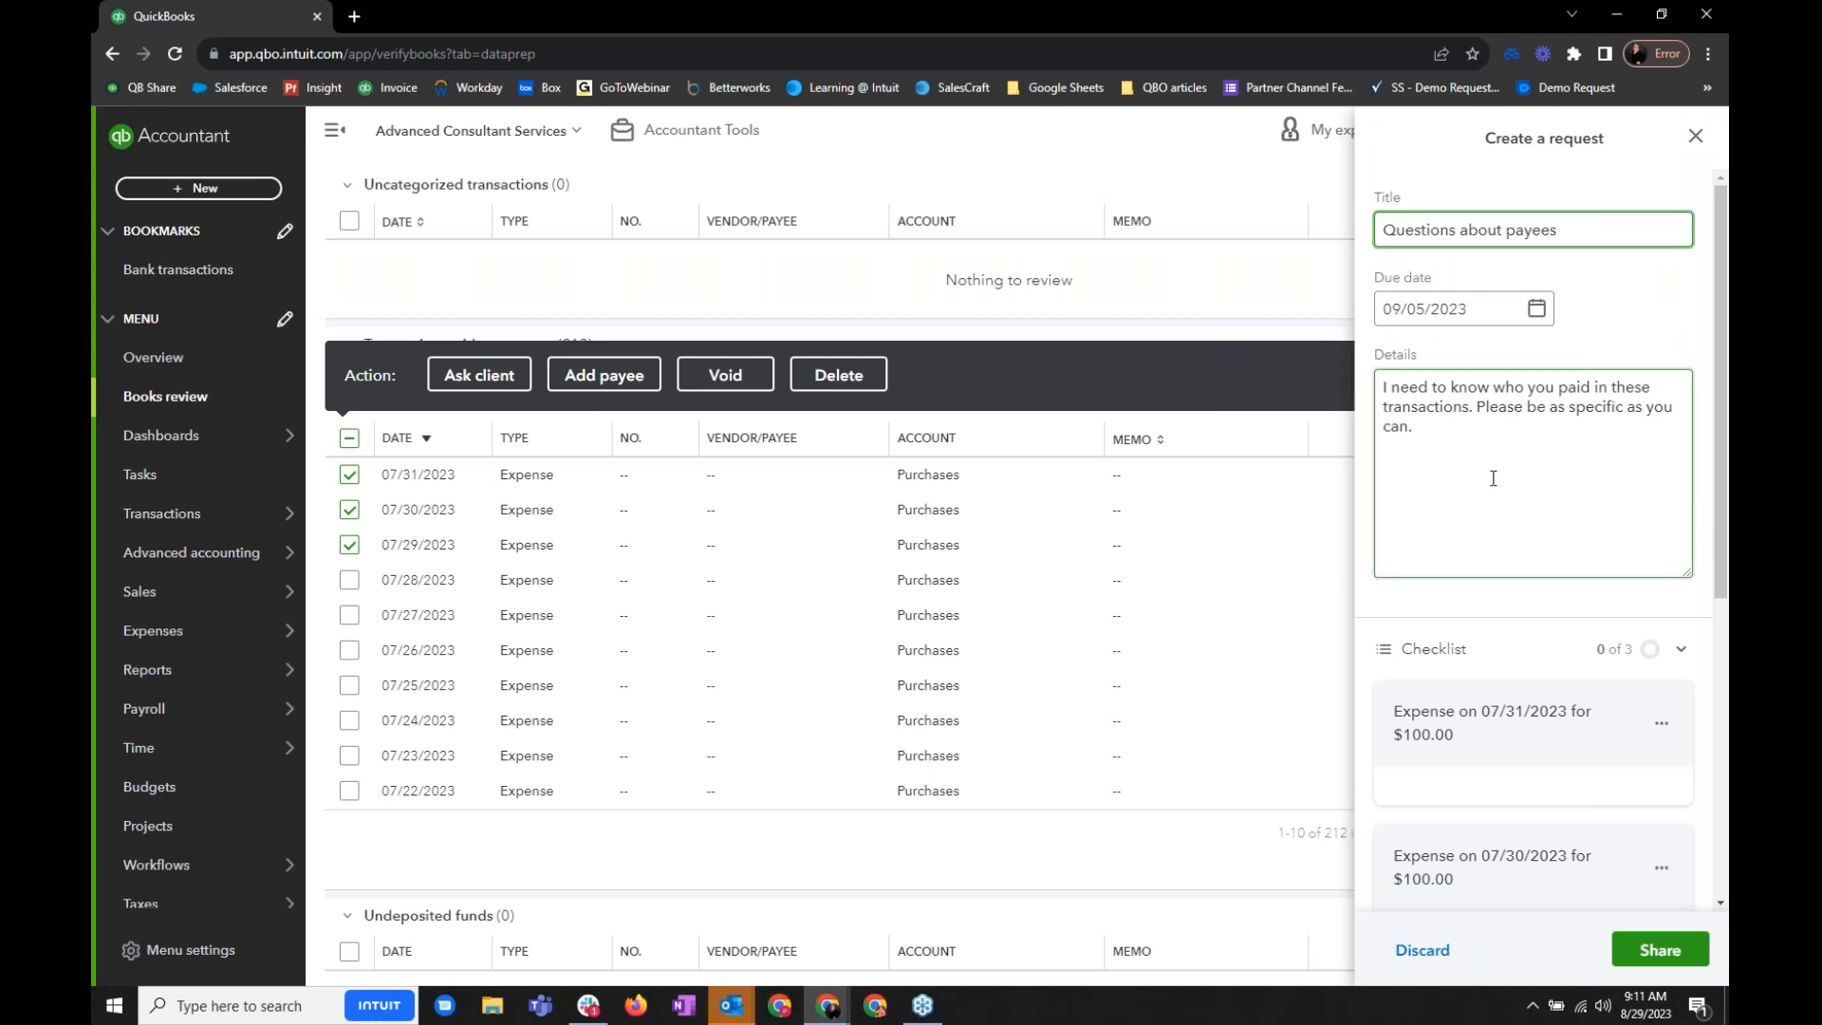
- Review the drafted payee request's details, checklist and sharing options, close it without sharing and clear the transaction selection
{"action": "scroll", "coordinate": [1494, 479], "scroll_direction": "down", "scroll_amount": 3}
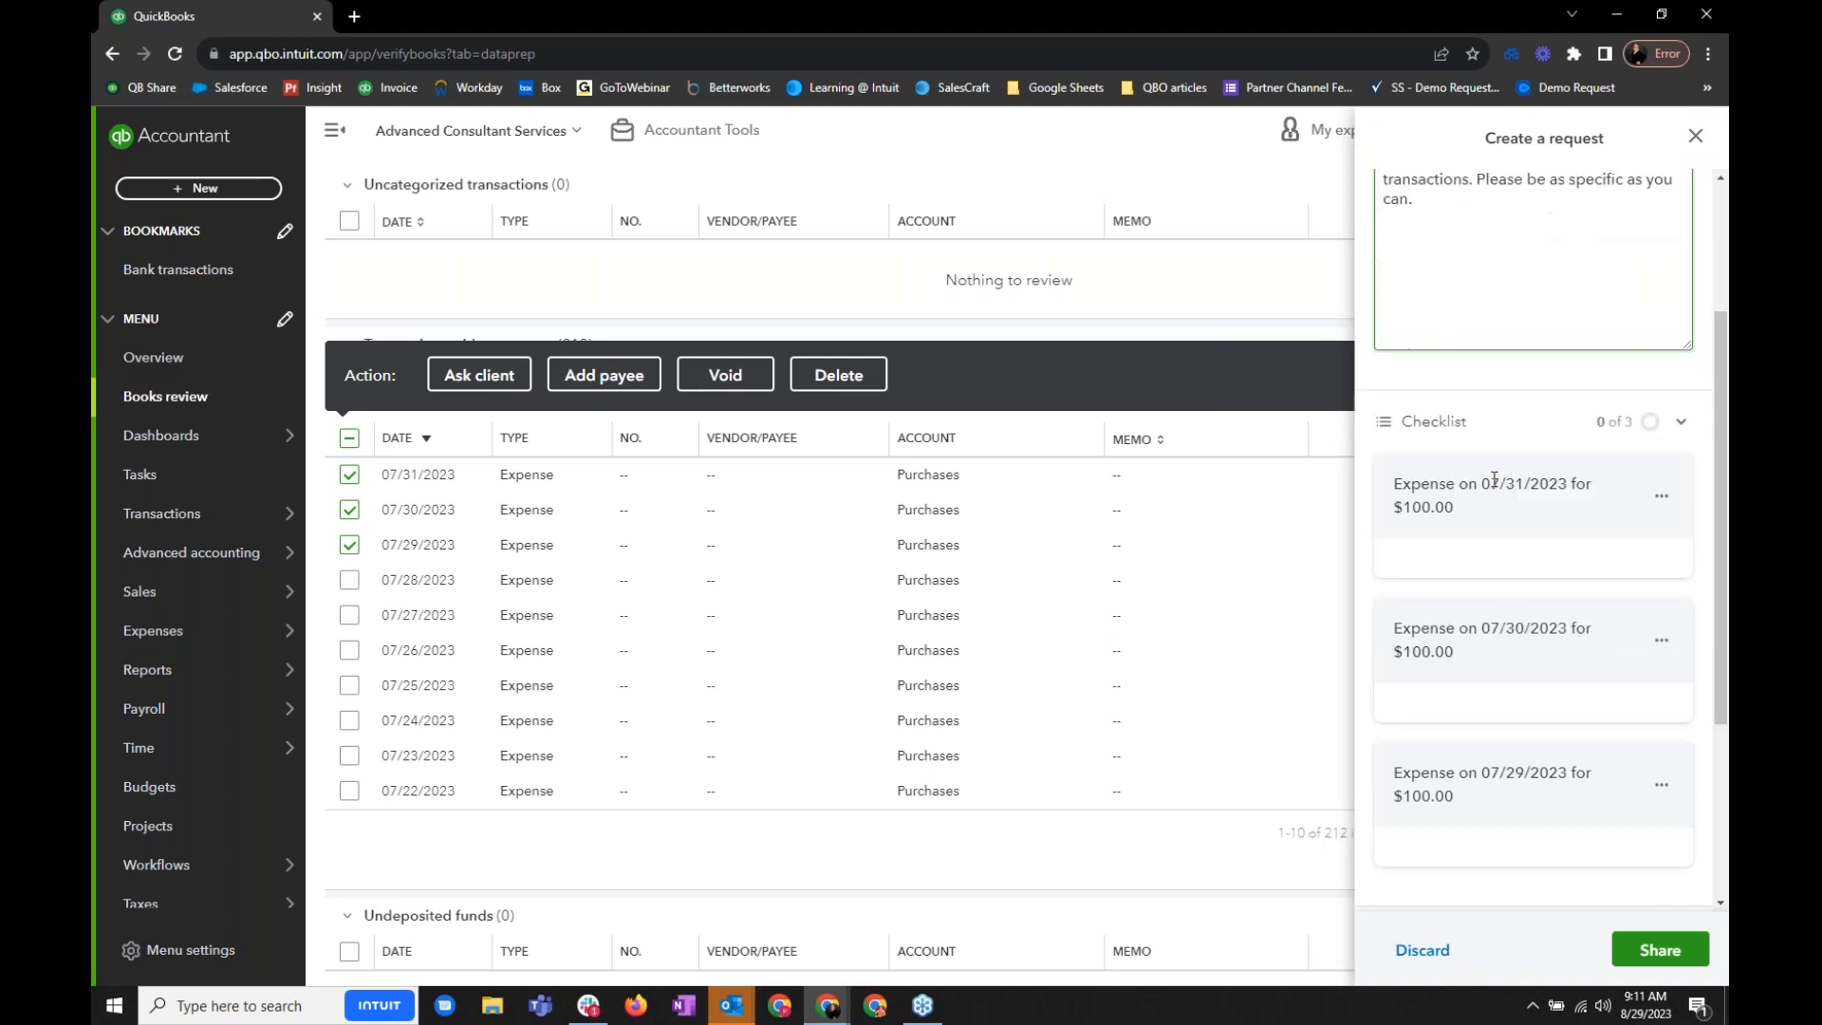
{"action": "scroll", "coordinate": [1541, 521], "scroll_direction": "down", "scroll_amount": 3}
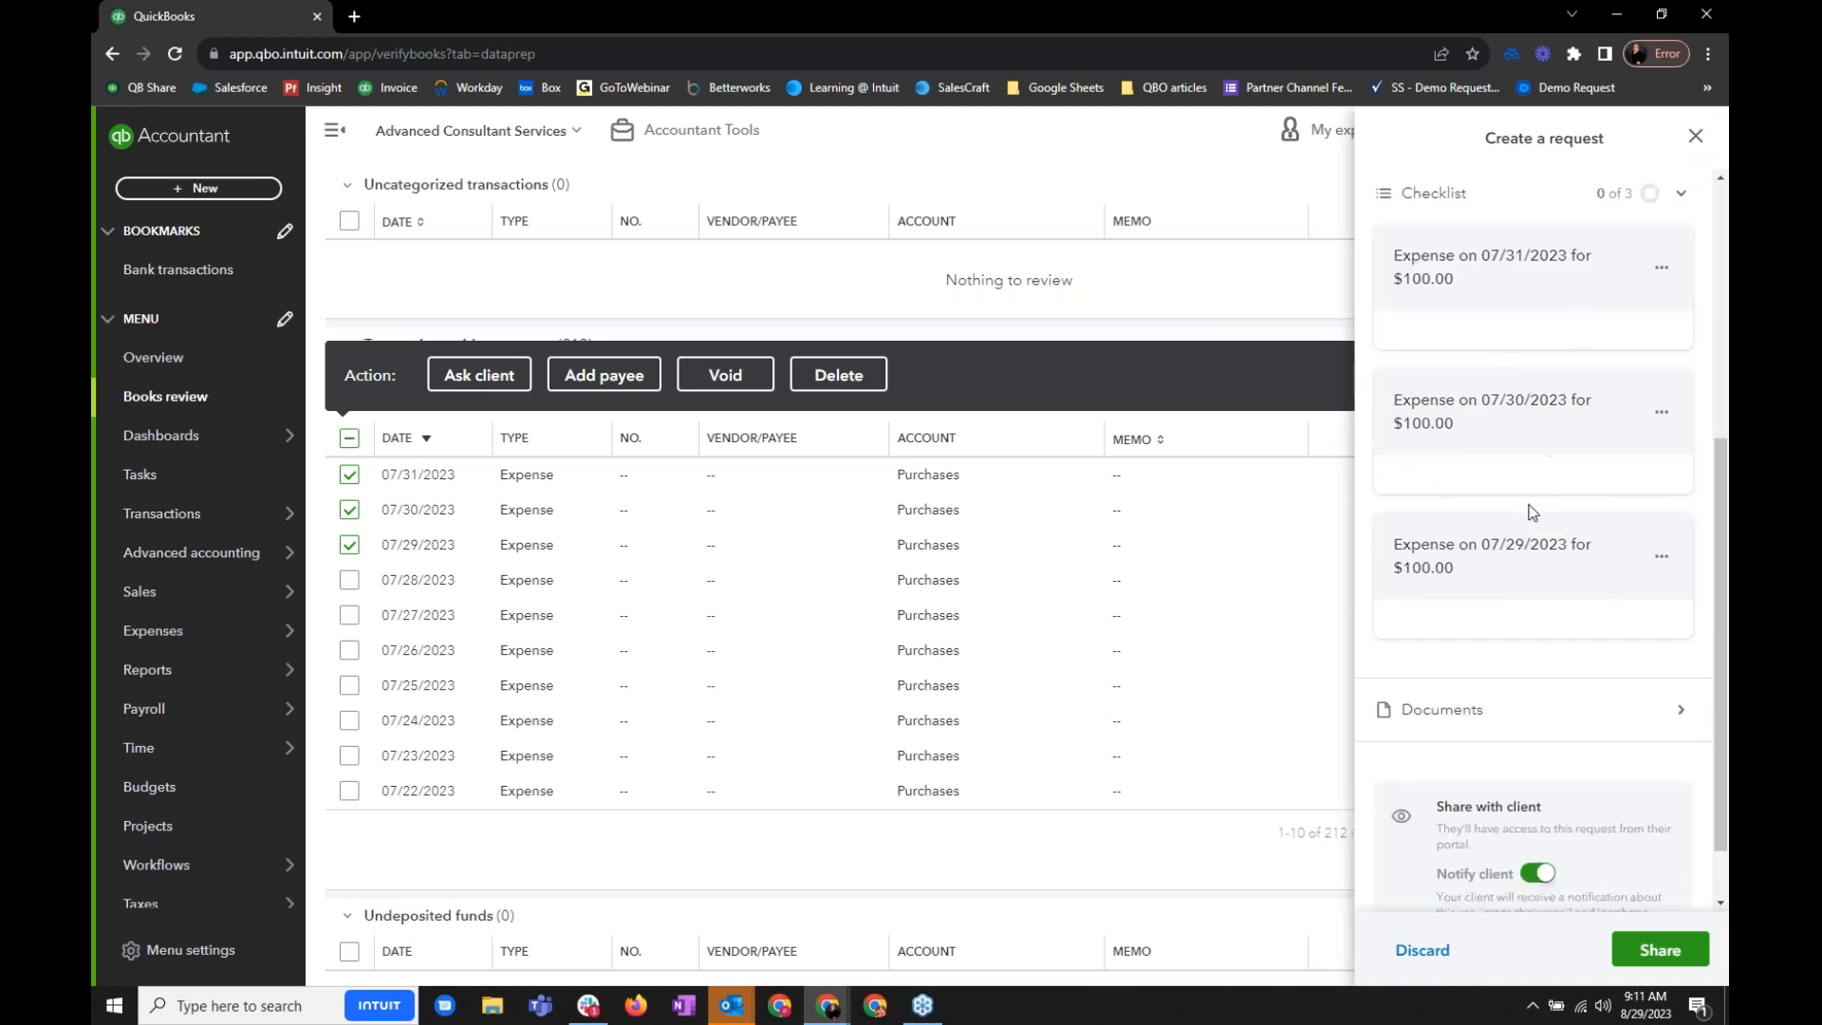
{"action": "scroll", "coordinate": [1531, 514], "scroll_direction": "down", "scroll_amount": 2}
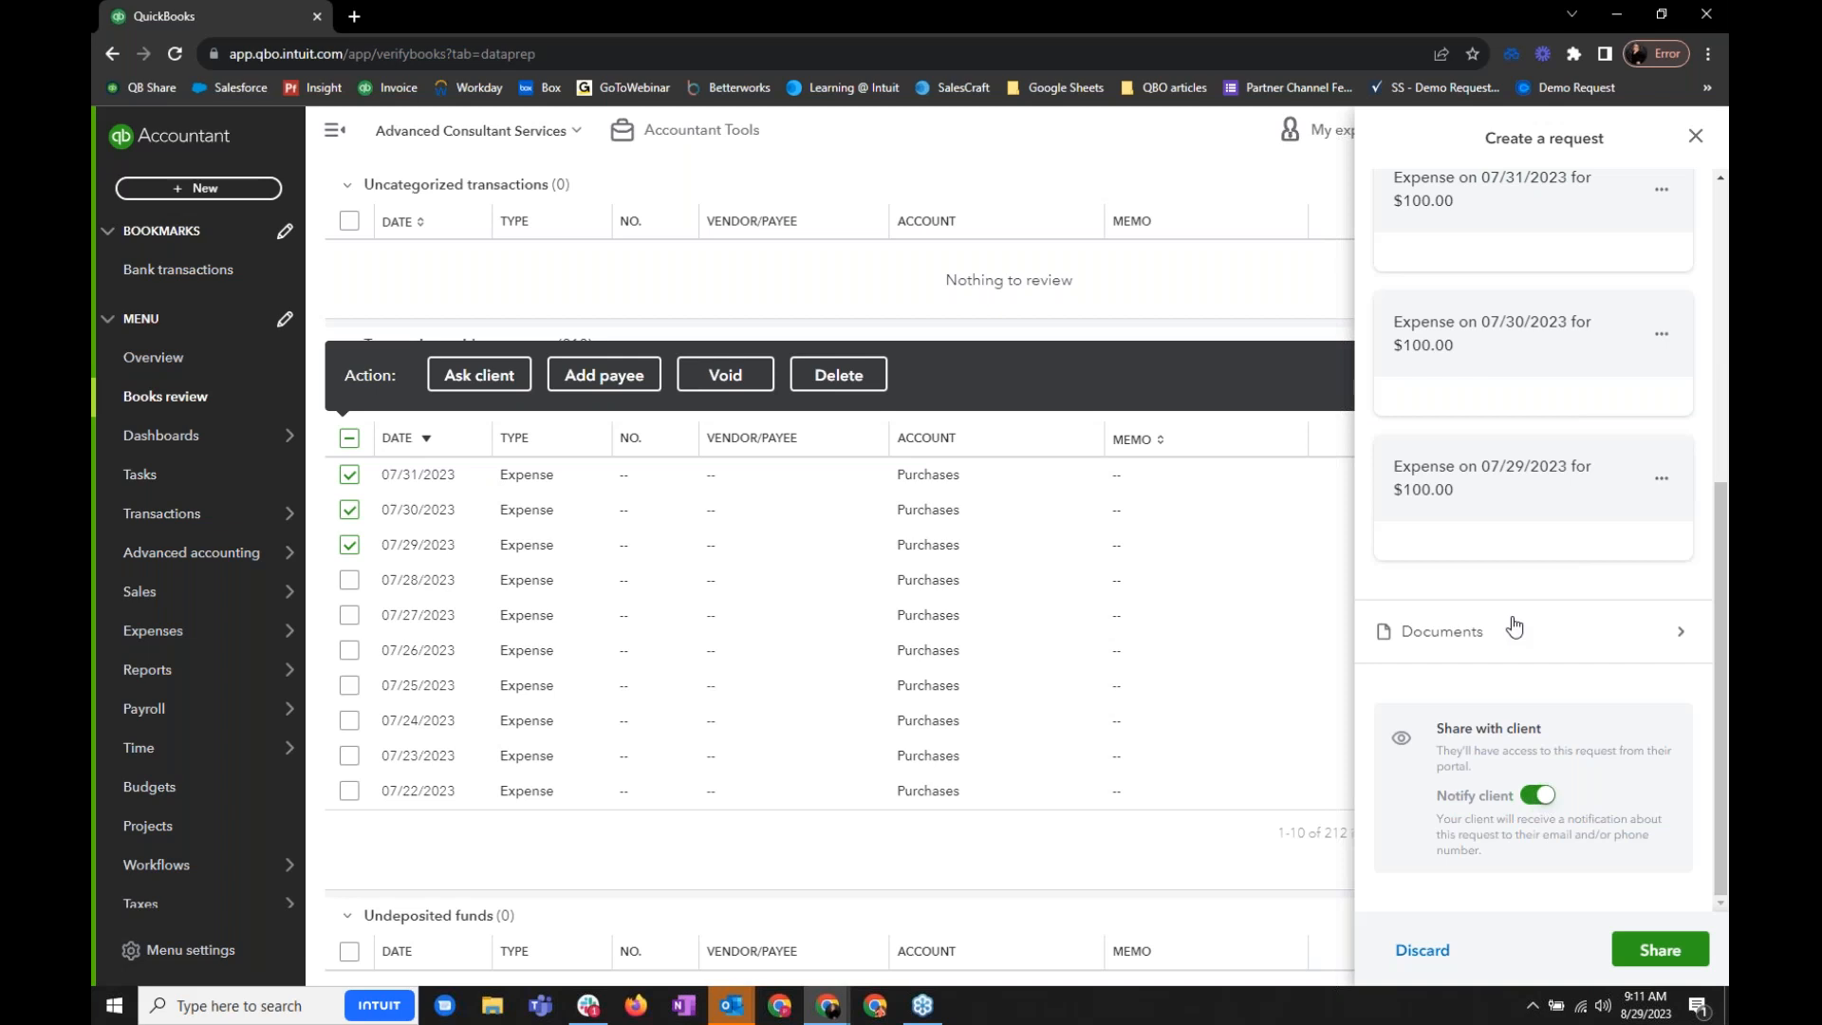
{"action": "scroll", "coordinate": [1515, 627], "scroll_direction": "up", "scroll_amount": 5}
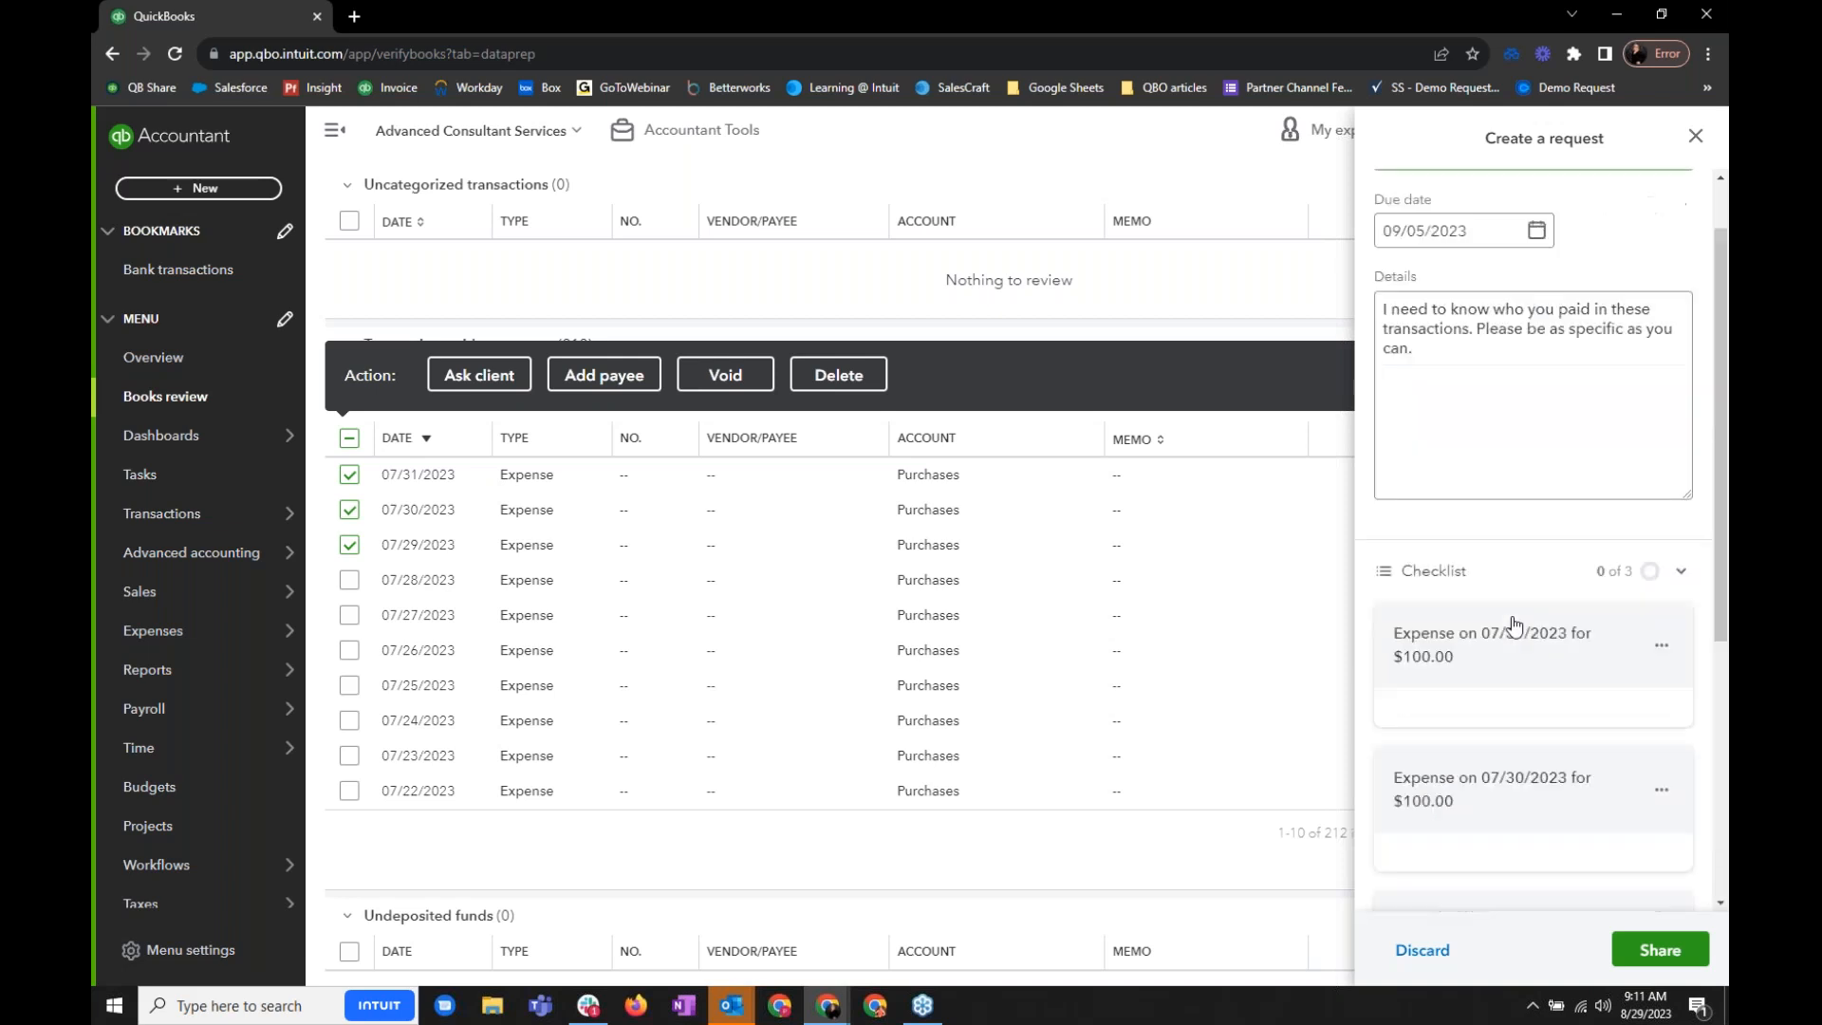
{"action": "scroll", "coordinate": [1515, 627], "scroll_direction": "up", "scroll_amount": 2}
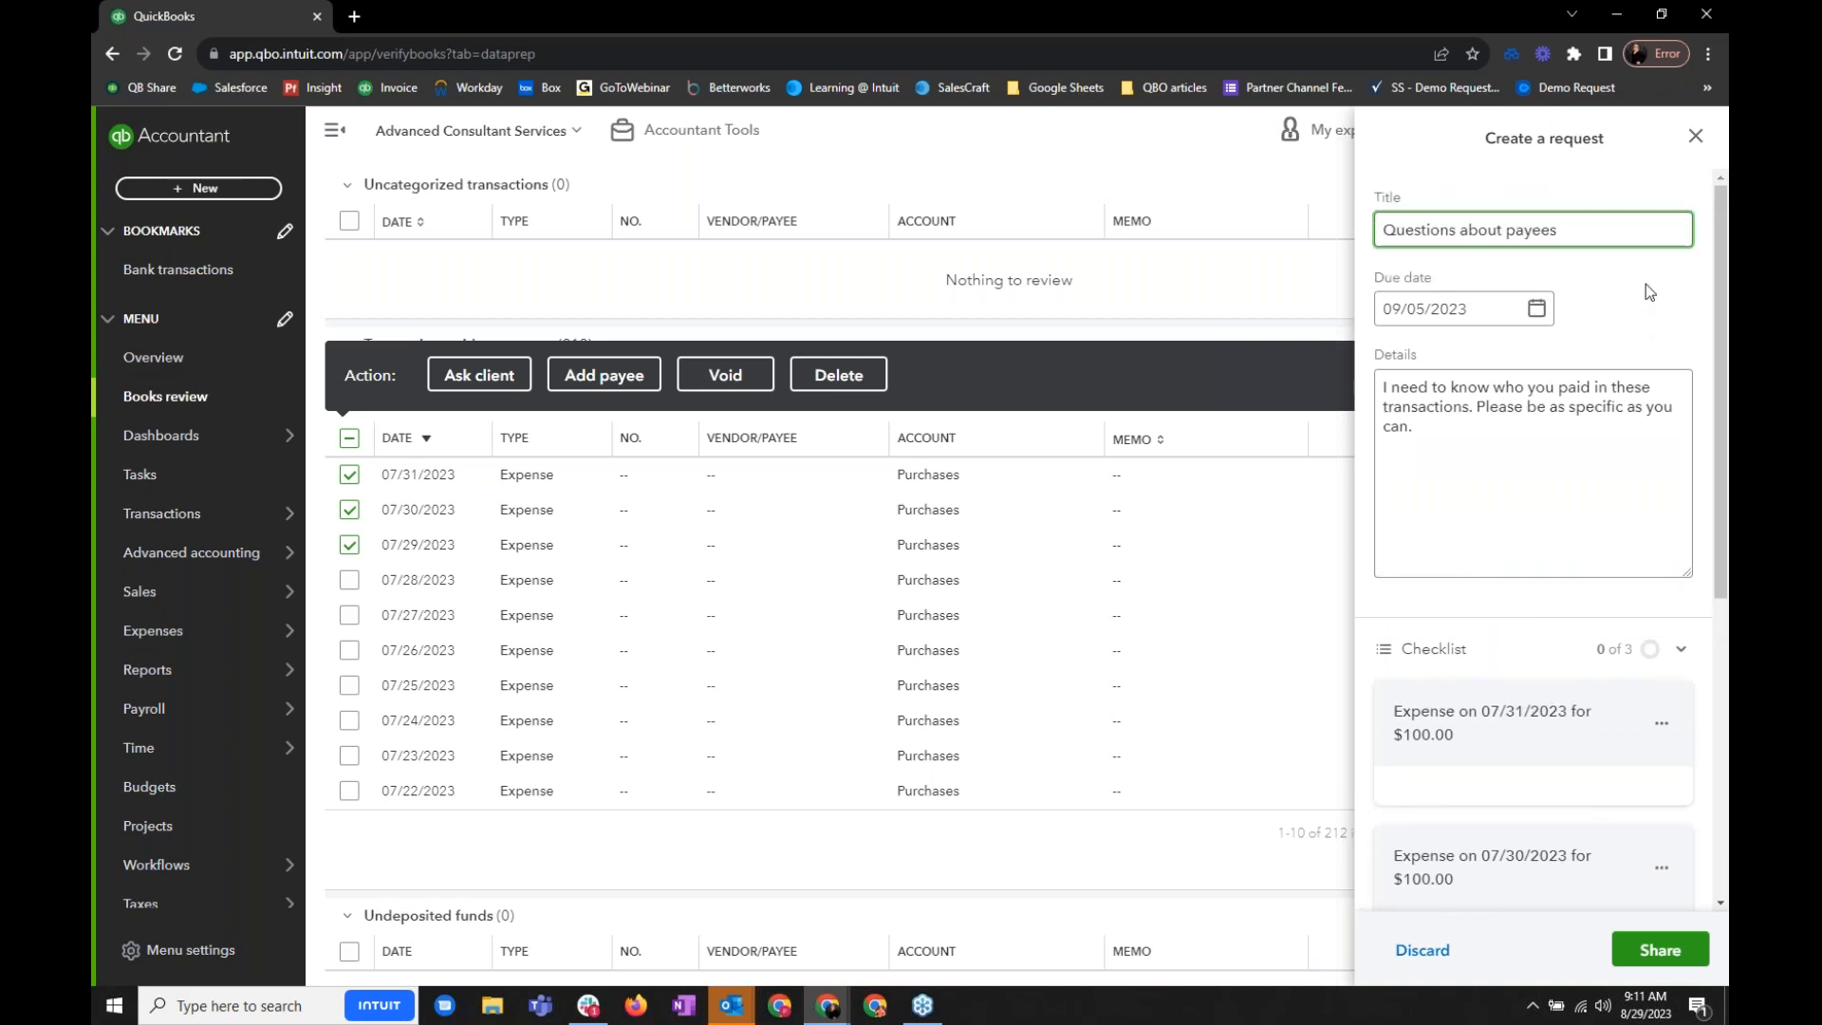
{"action": "left_click", "coordinate": [1696, 138]}
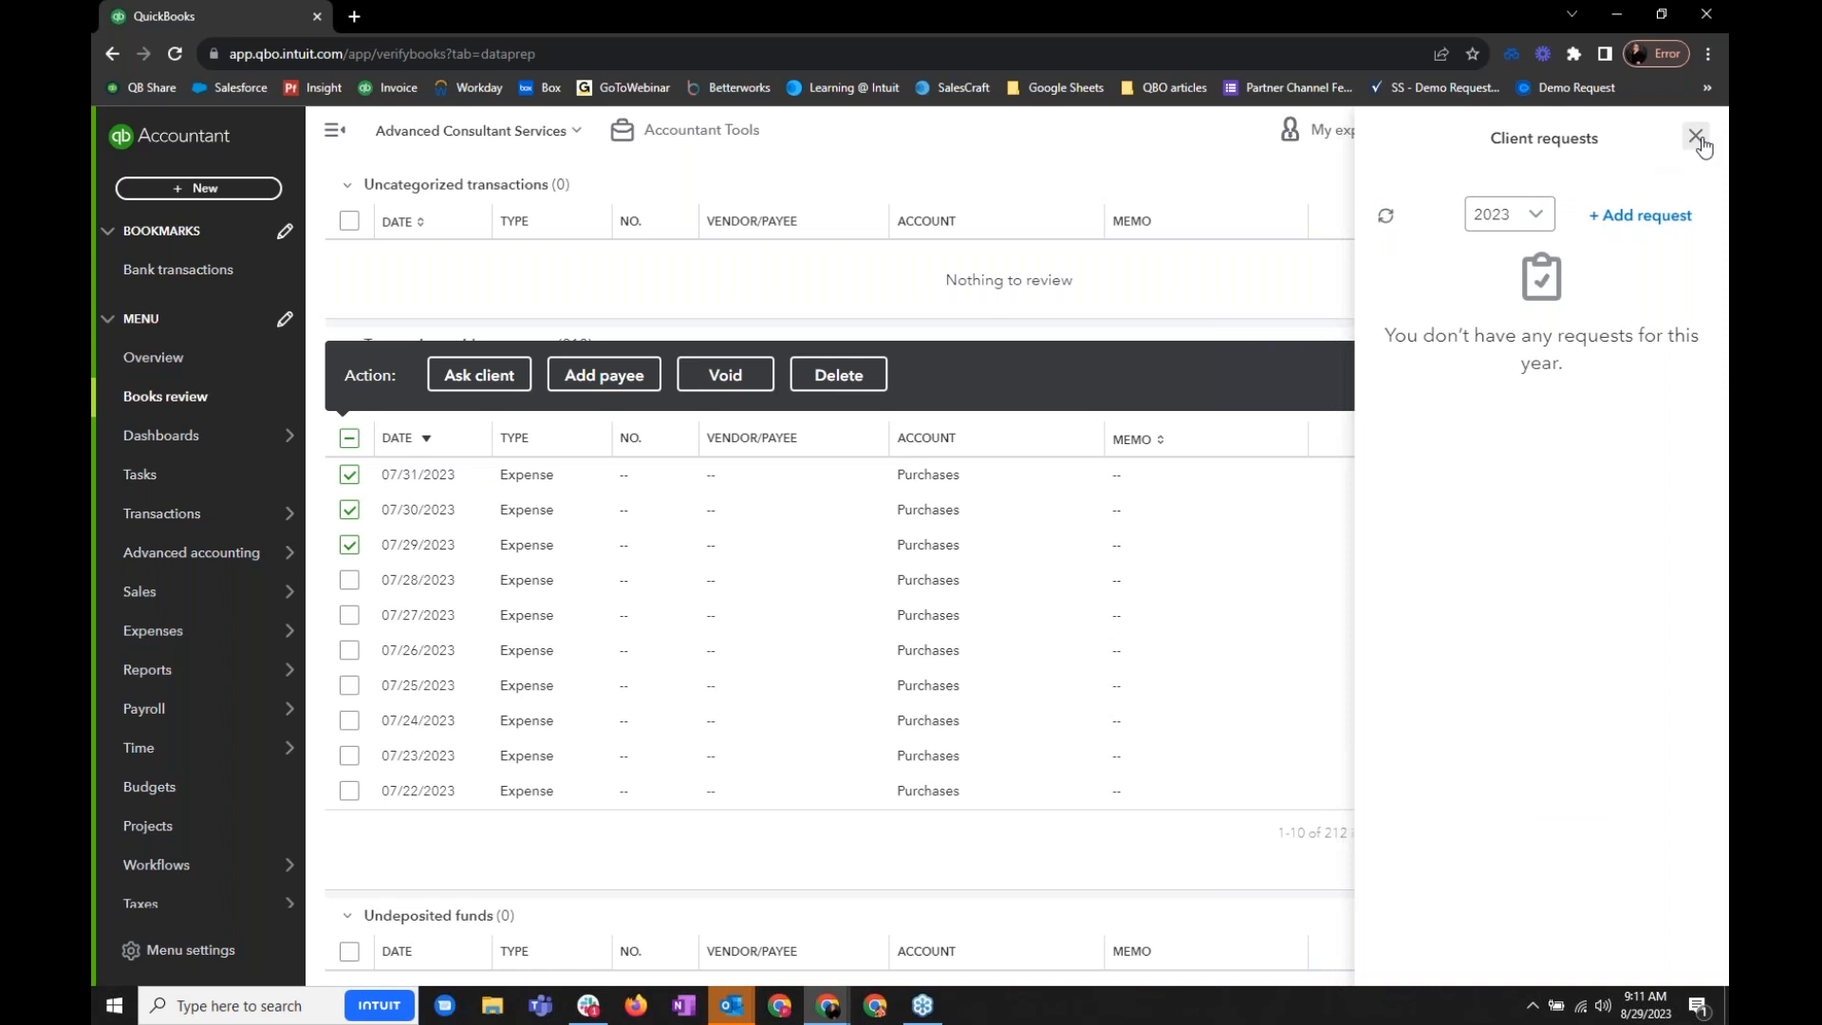
{"action": "left_click", "coordinate": [1696, 138]}
{"action": "left_click", "coordinate": [1668, 375]}
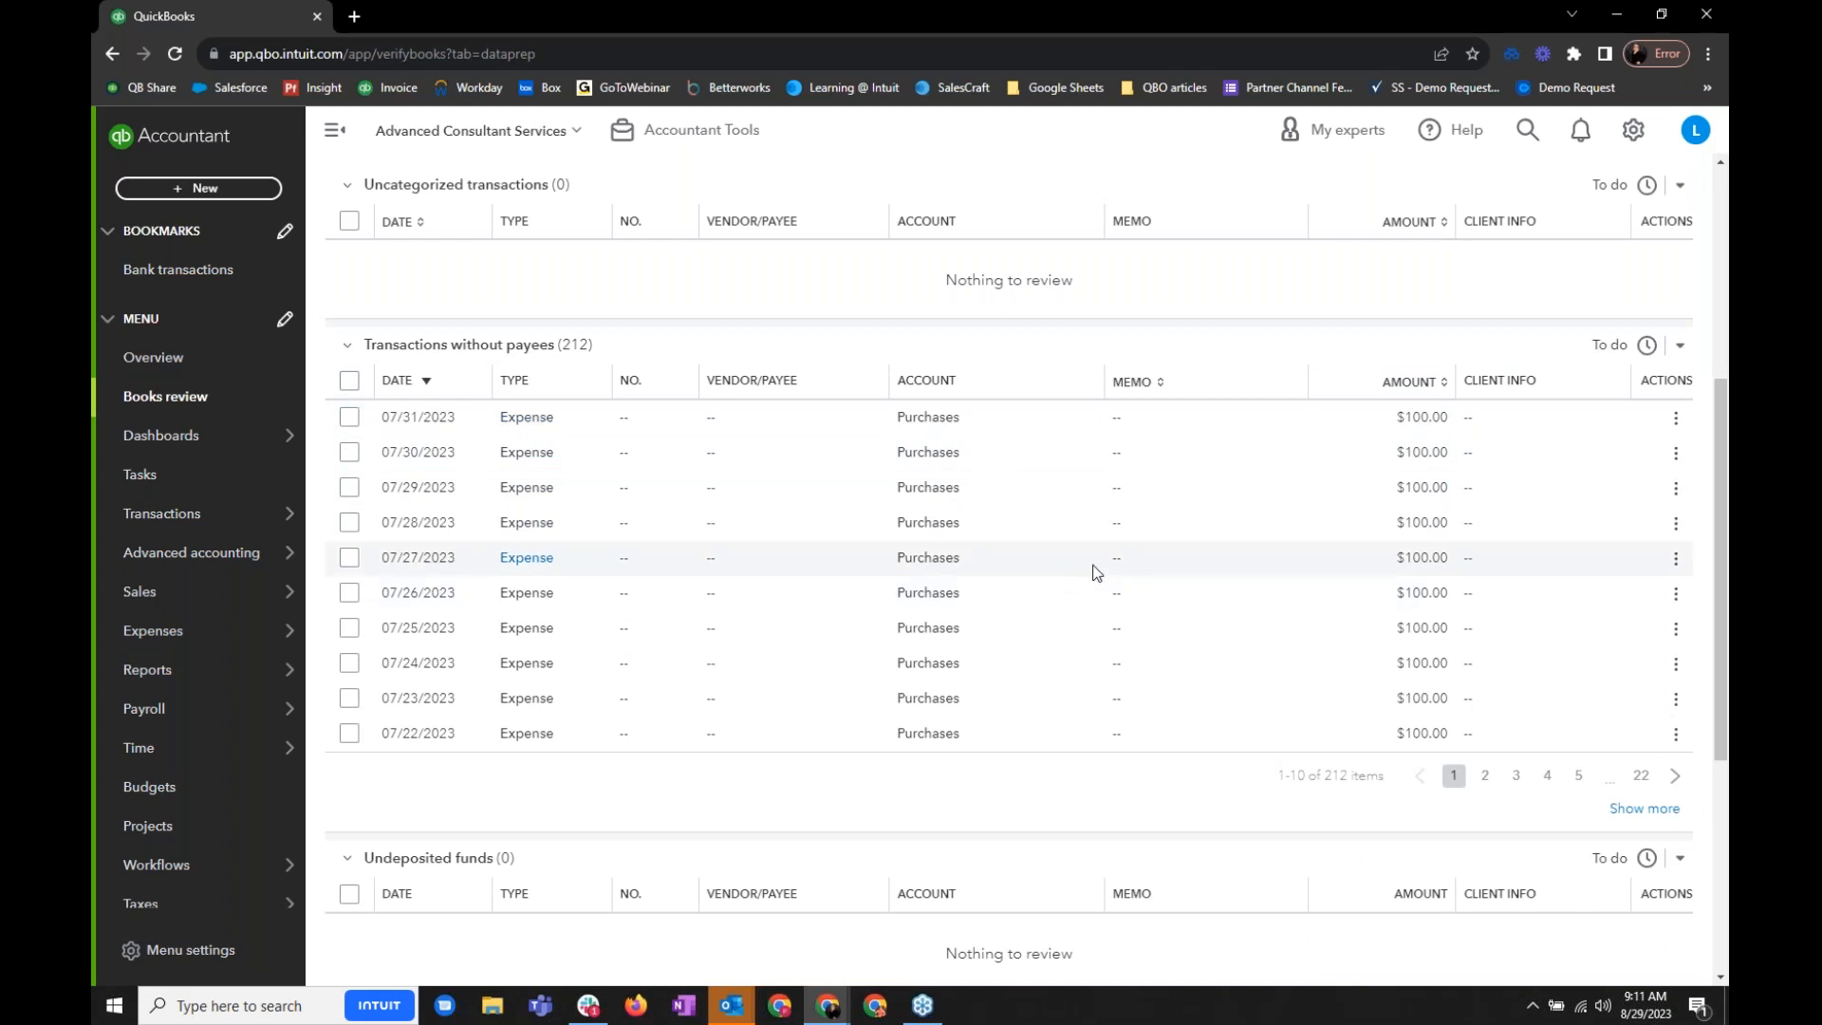
- Look over the undeposited funds, unapplied payments and additional items in the Transaction review
{"action": "scroll", "coordinate": [1097, 573], "scroll_direction": "down", "scroll_amount": 5}
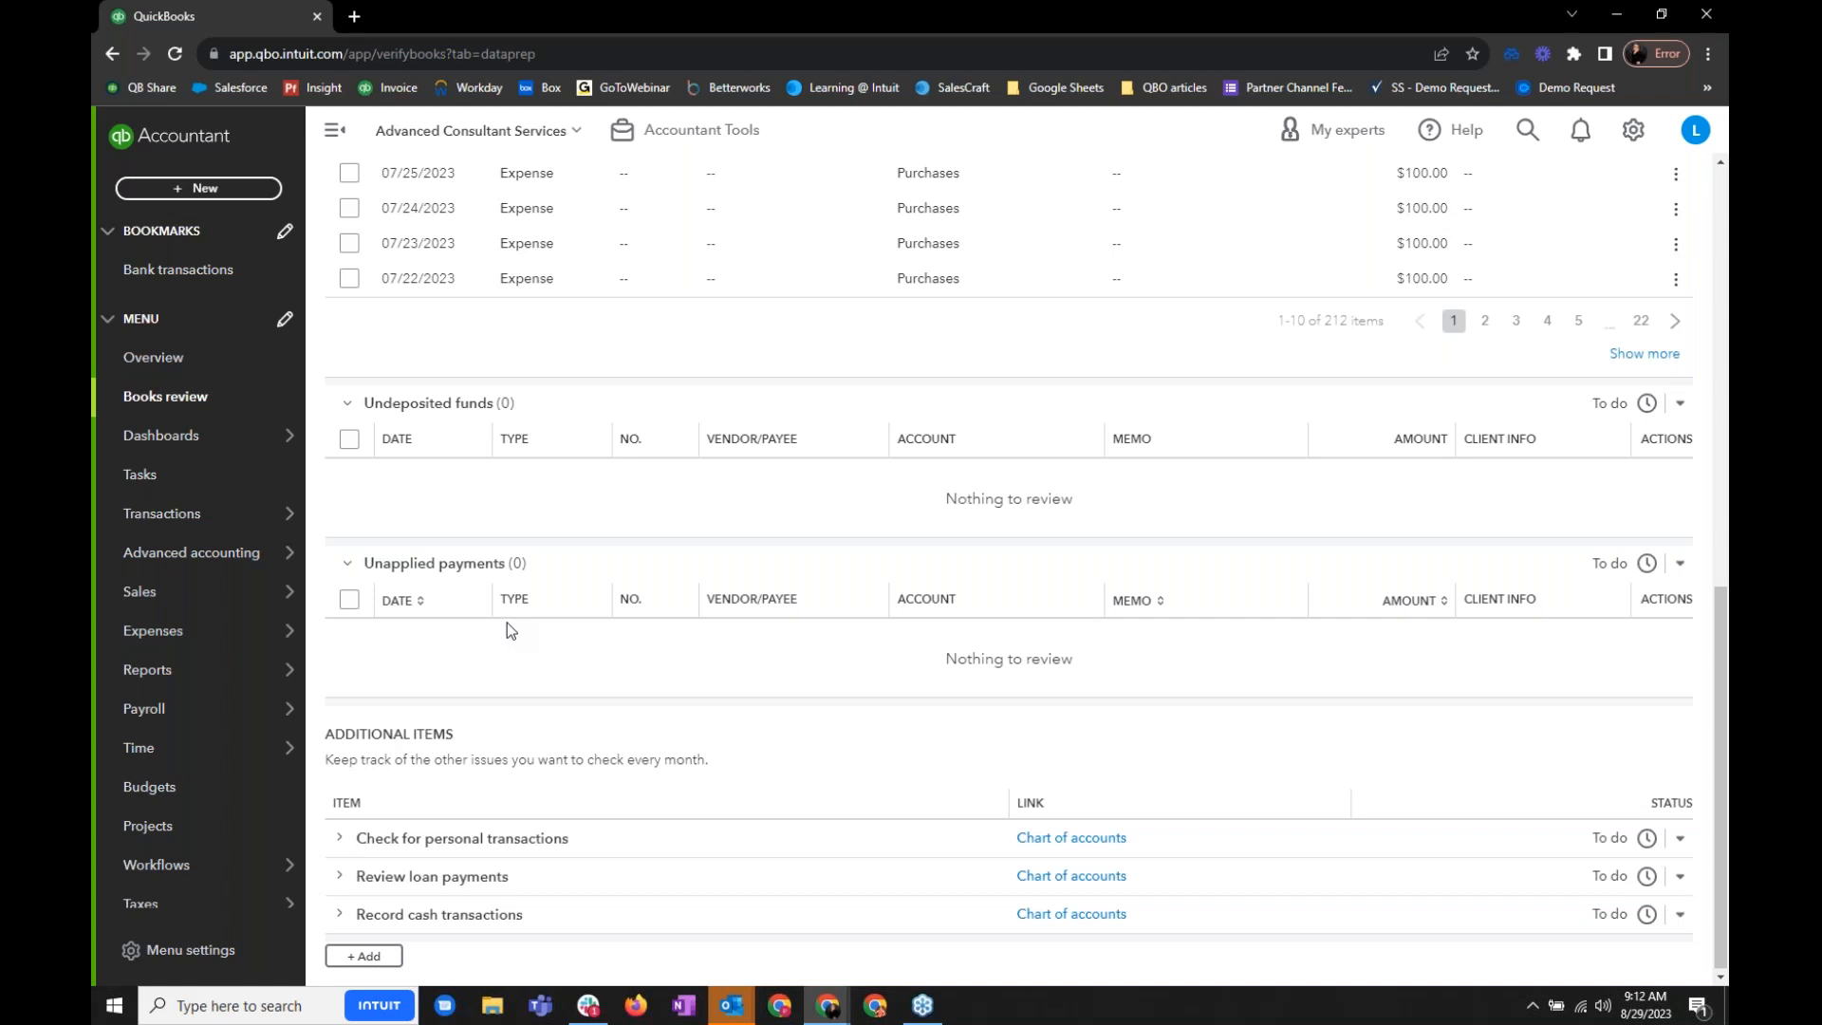
{"action": "scroll", "coordinate": [761, 708], "scroll_direction": "up", "scroll_amount": 5}
{"action": "scroll", "coordinate": [761, 708], "scroll_direction": "up", "scroll_amount": 5}
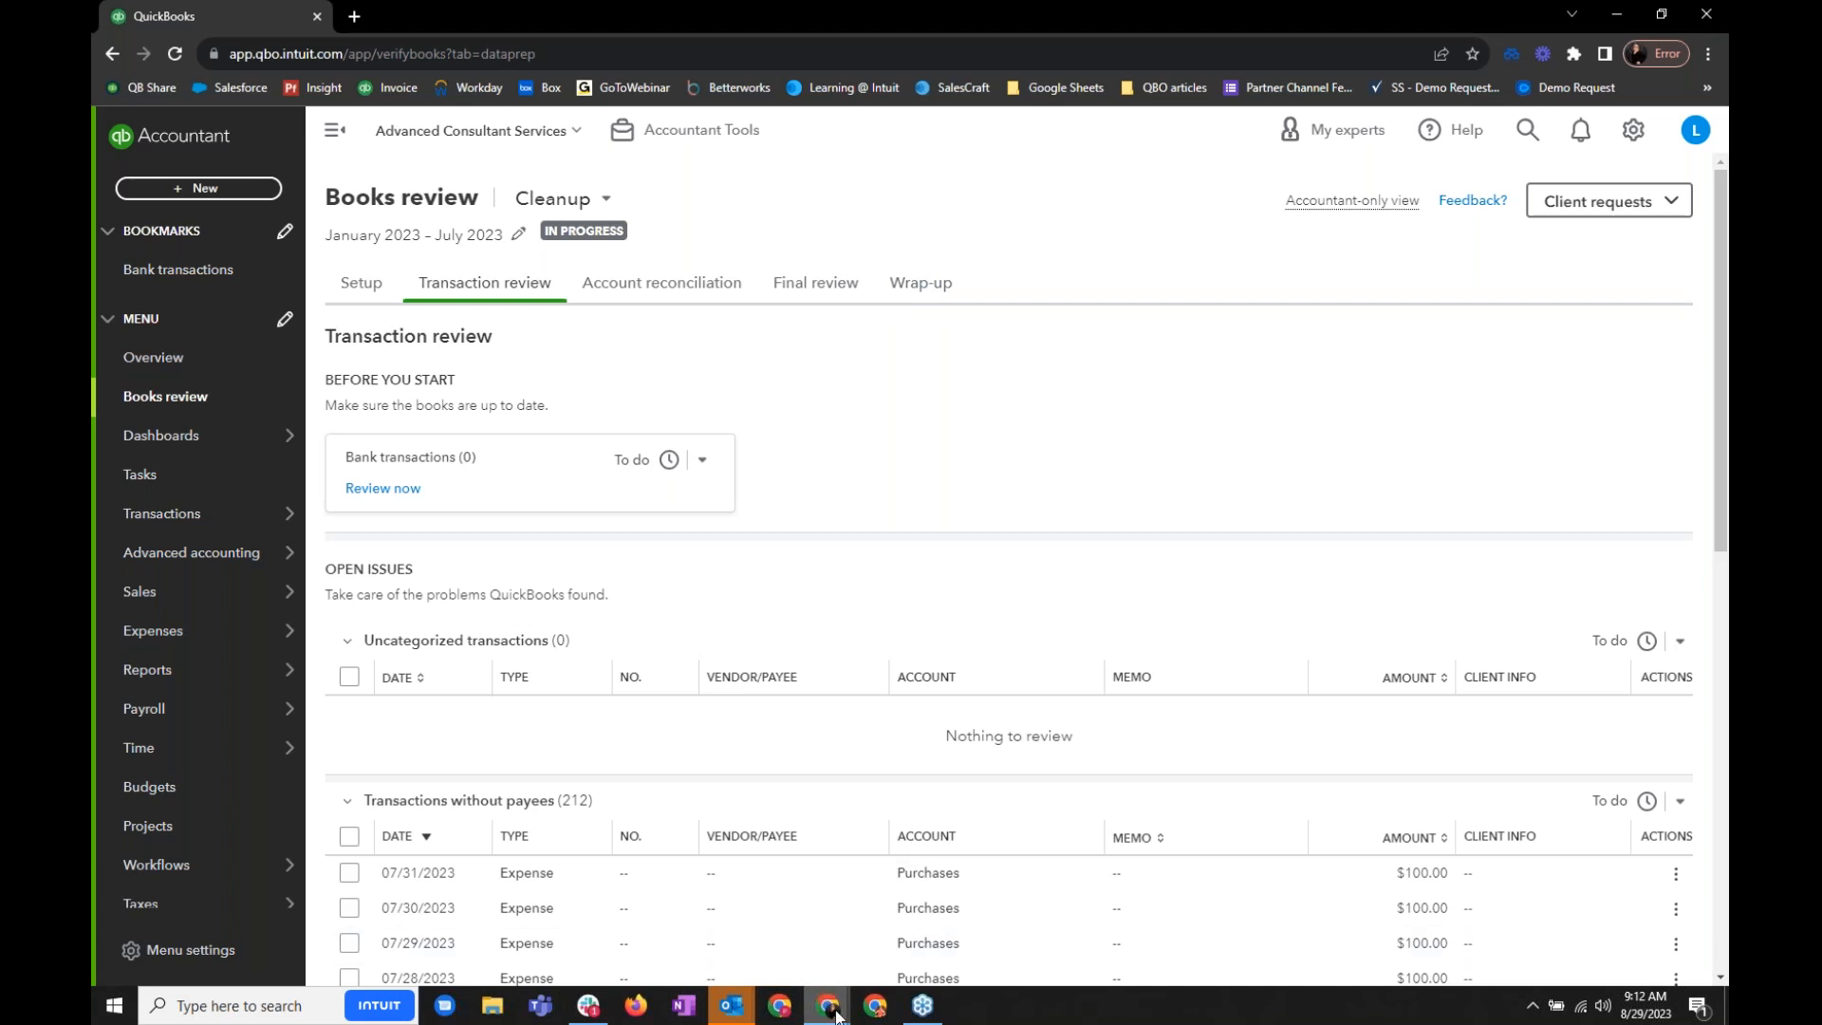
- Return to the presentation and advance to the Redesigned ProAdvisor Training Portal slide
{"action": "mouse_move", "coordinate": [827, 1002]}
{"action": "left_click", "coordinate": [787, 941]}
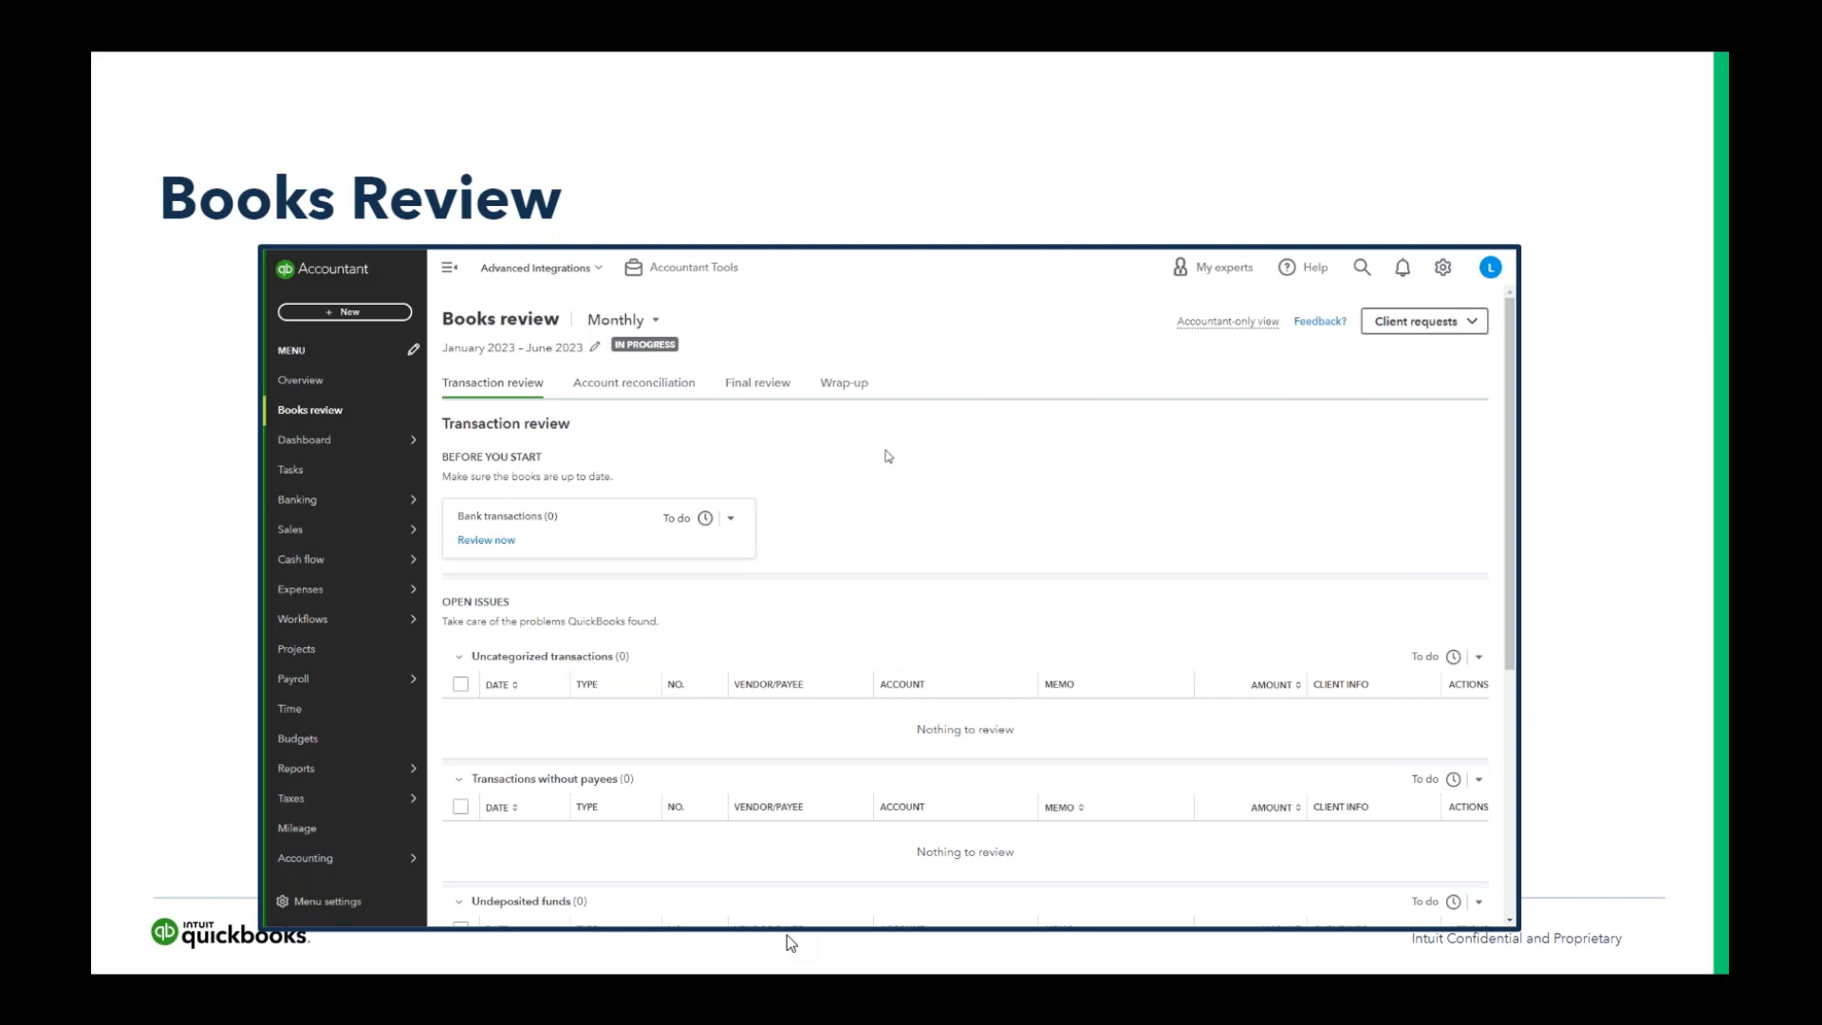
{"action": "key", "text": "Right"}
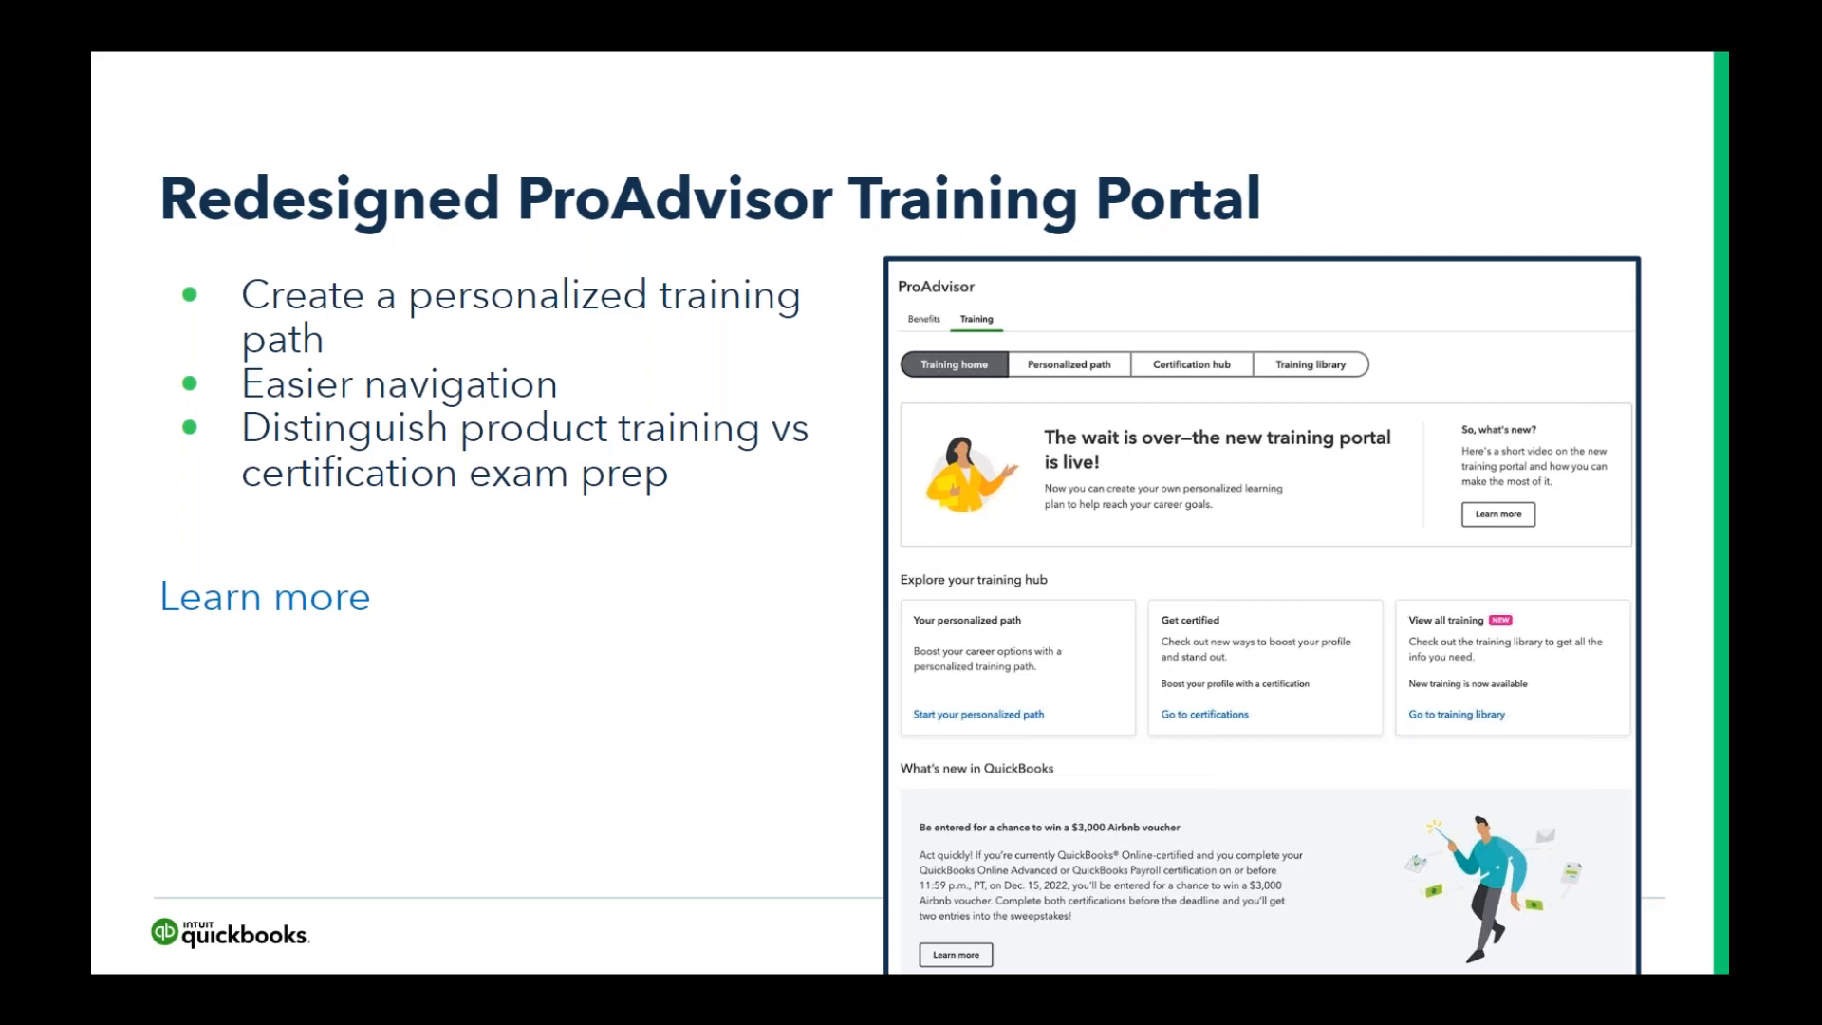
- Switch from the presentation to QuickBooks Online Accountant in the browser and leave the client's Books review for the firm's client list
{"action": "key", "text": "super"}
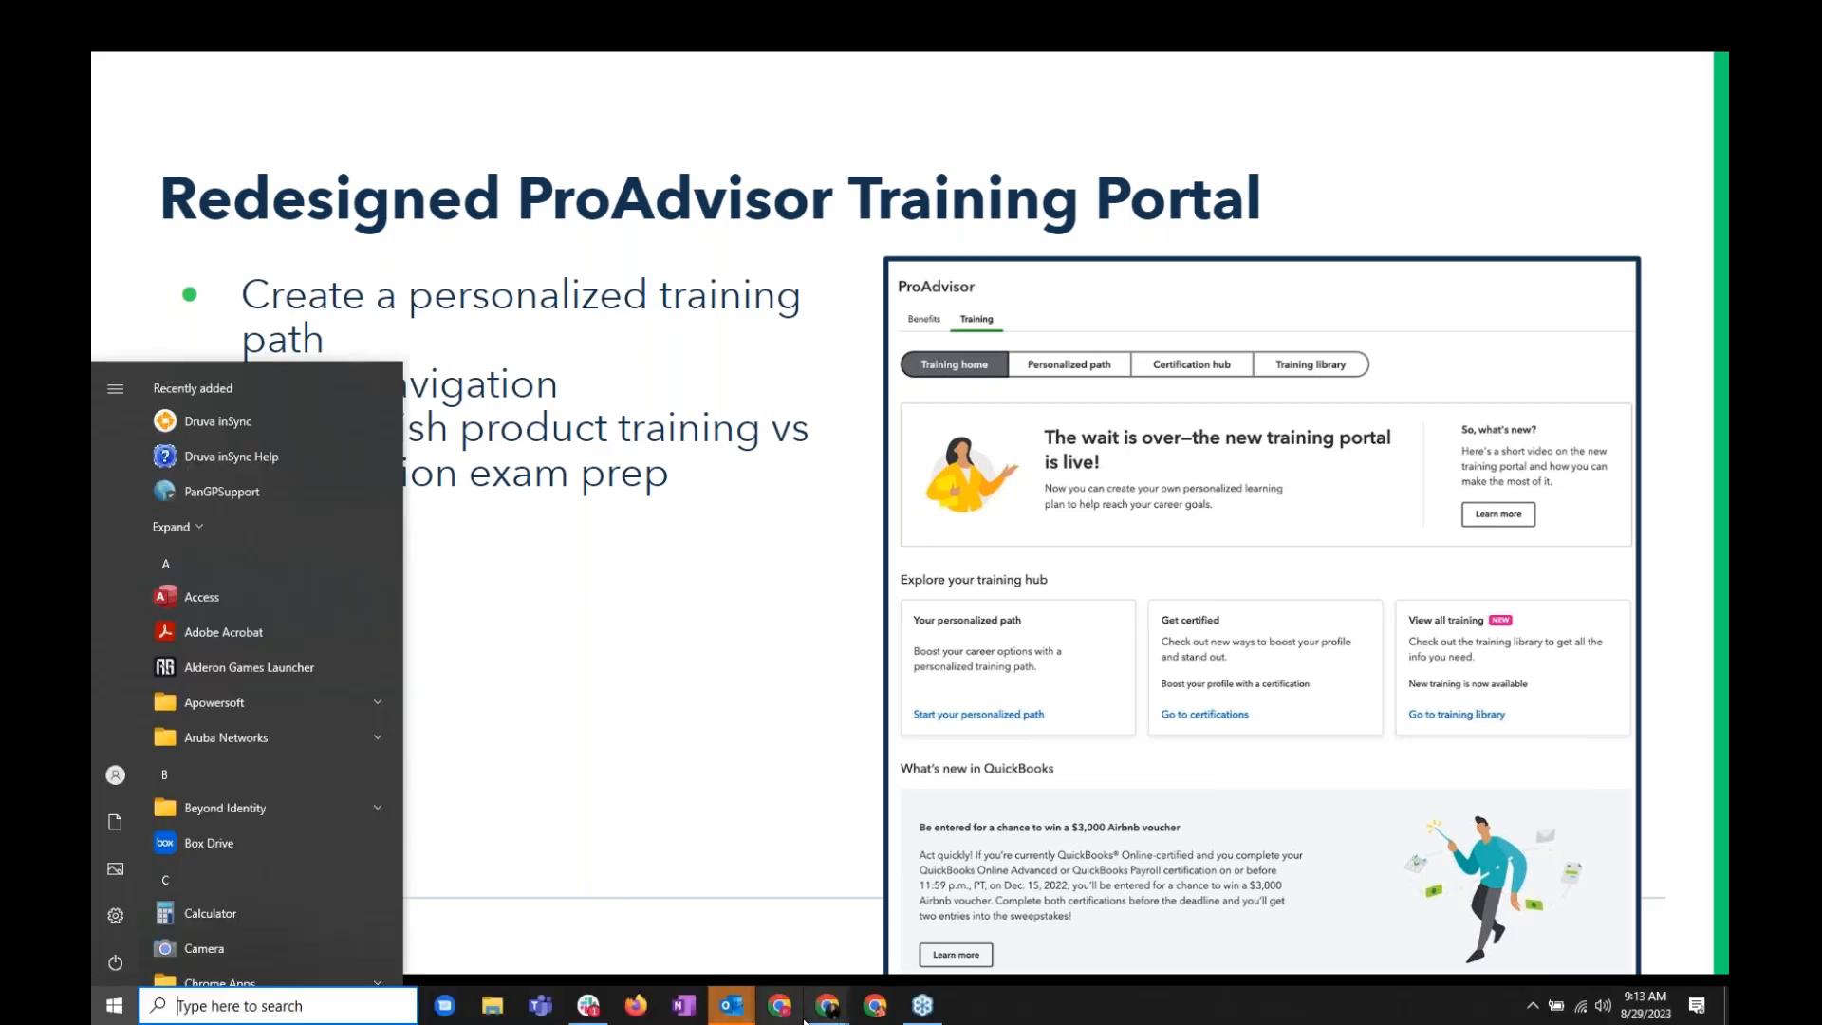
{"action": "left_click", "coordinate": [826, 1008]}
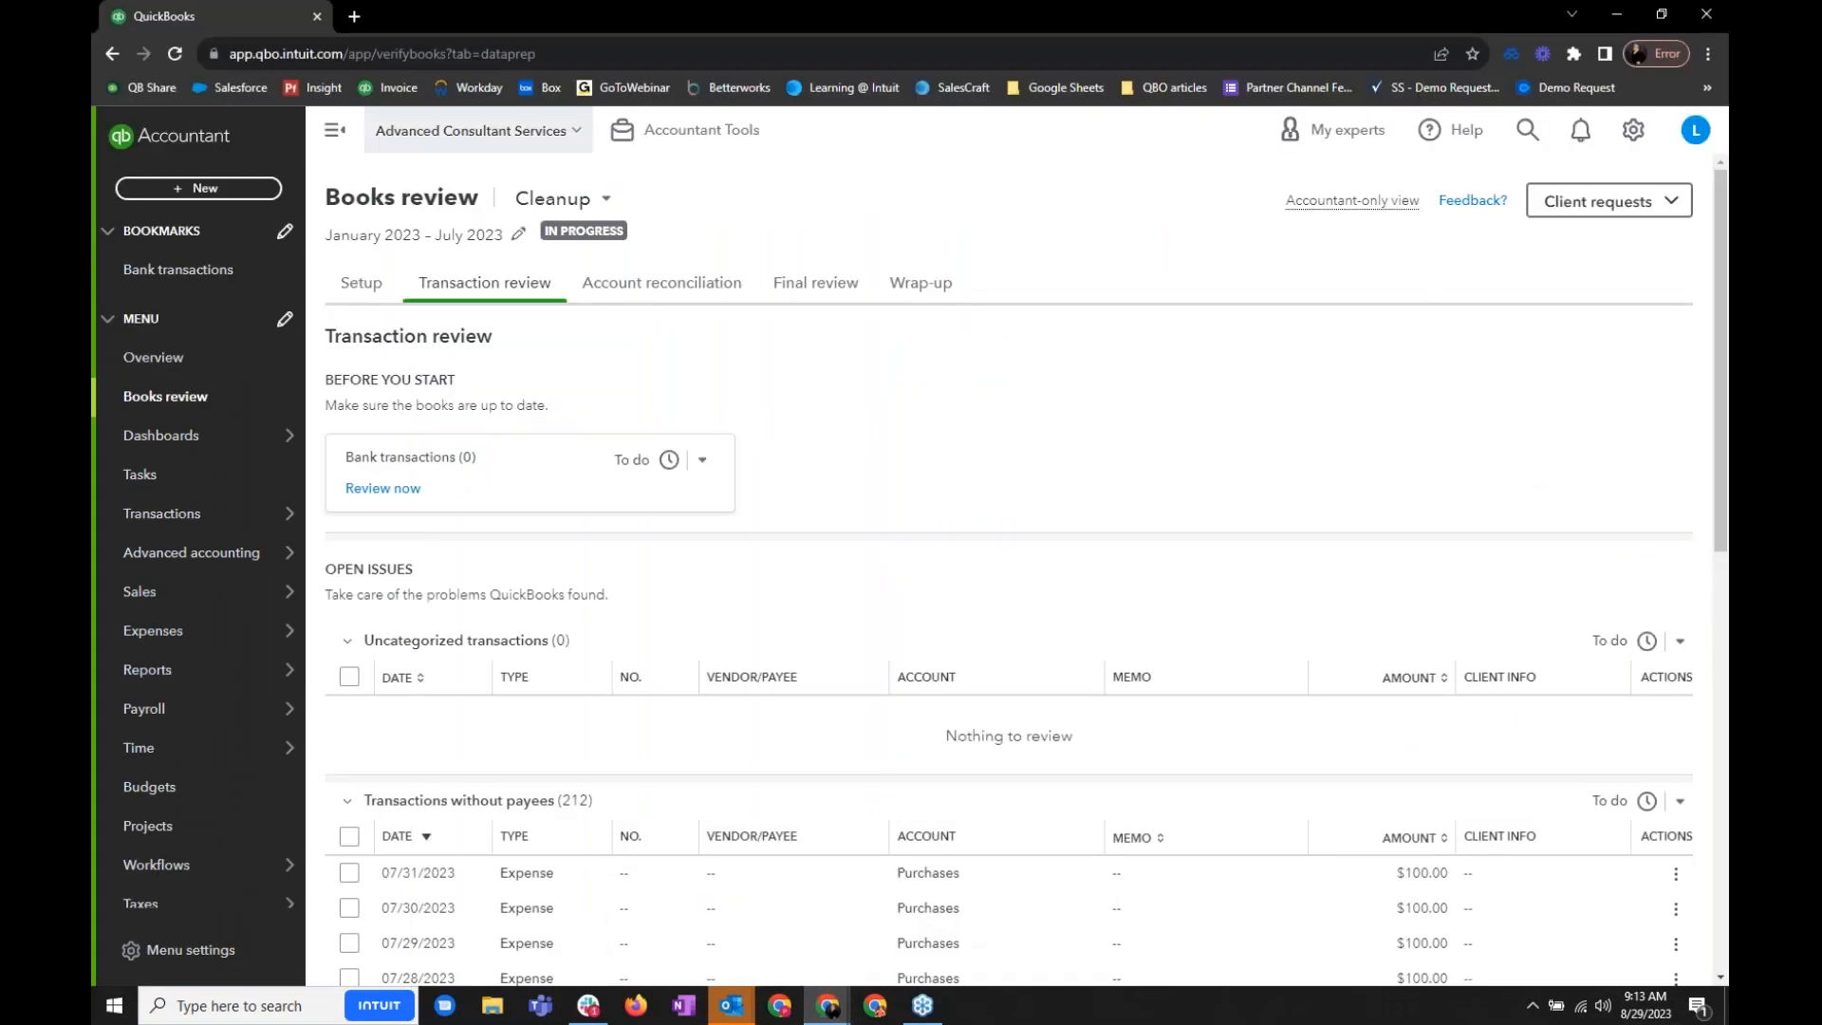
{"action": "left_click", "coordinate": [180, 144]}
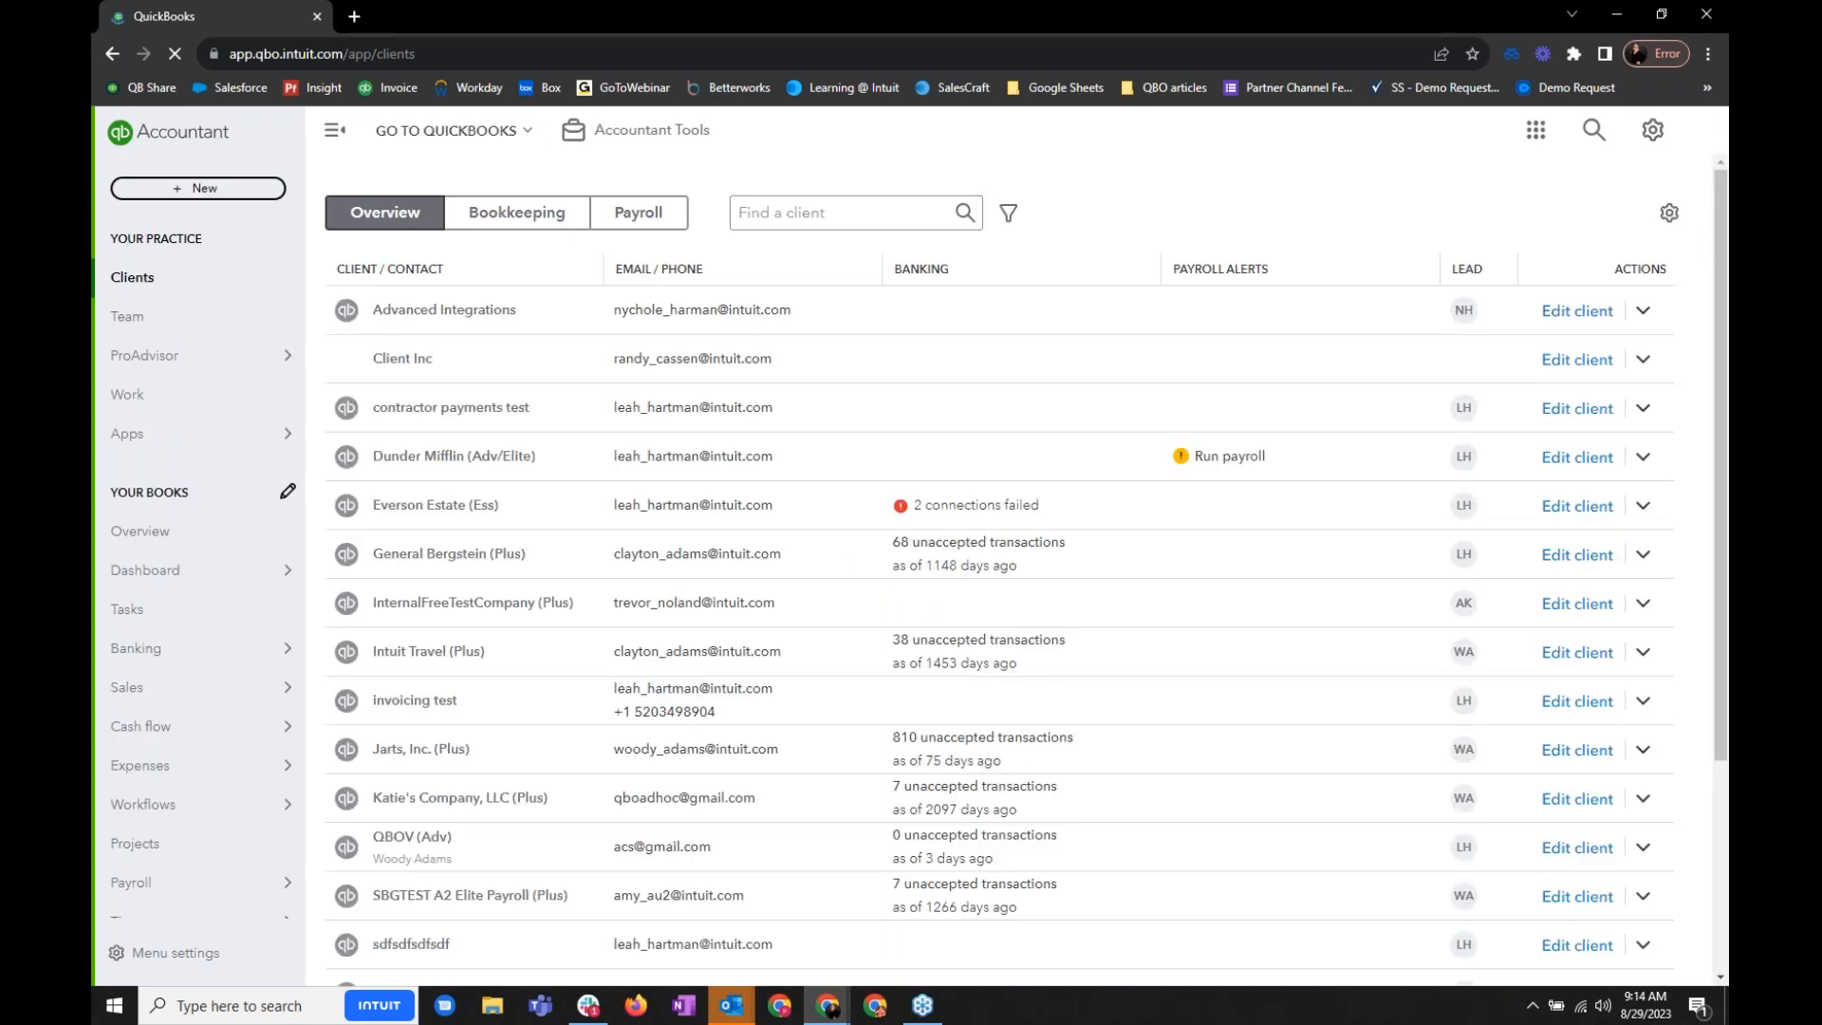
- Look over the ProAdvisor benefits, the training home and the personalized path in the training portal
{"action": "mouse_move", "coordinate": [270, 357]}
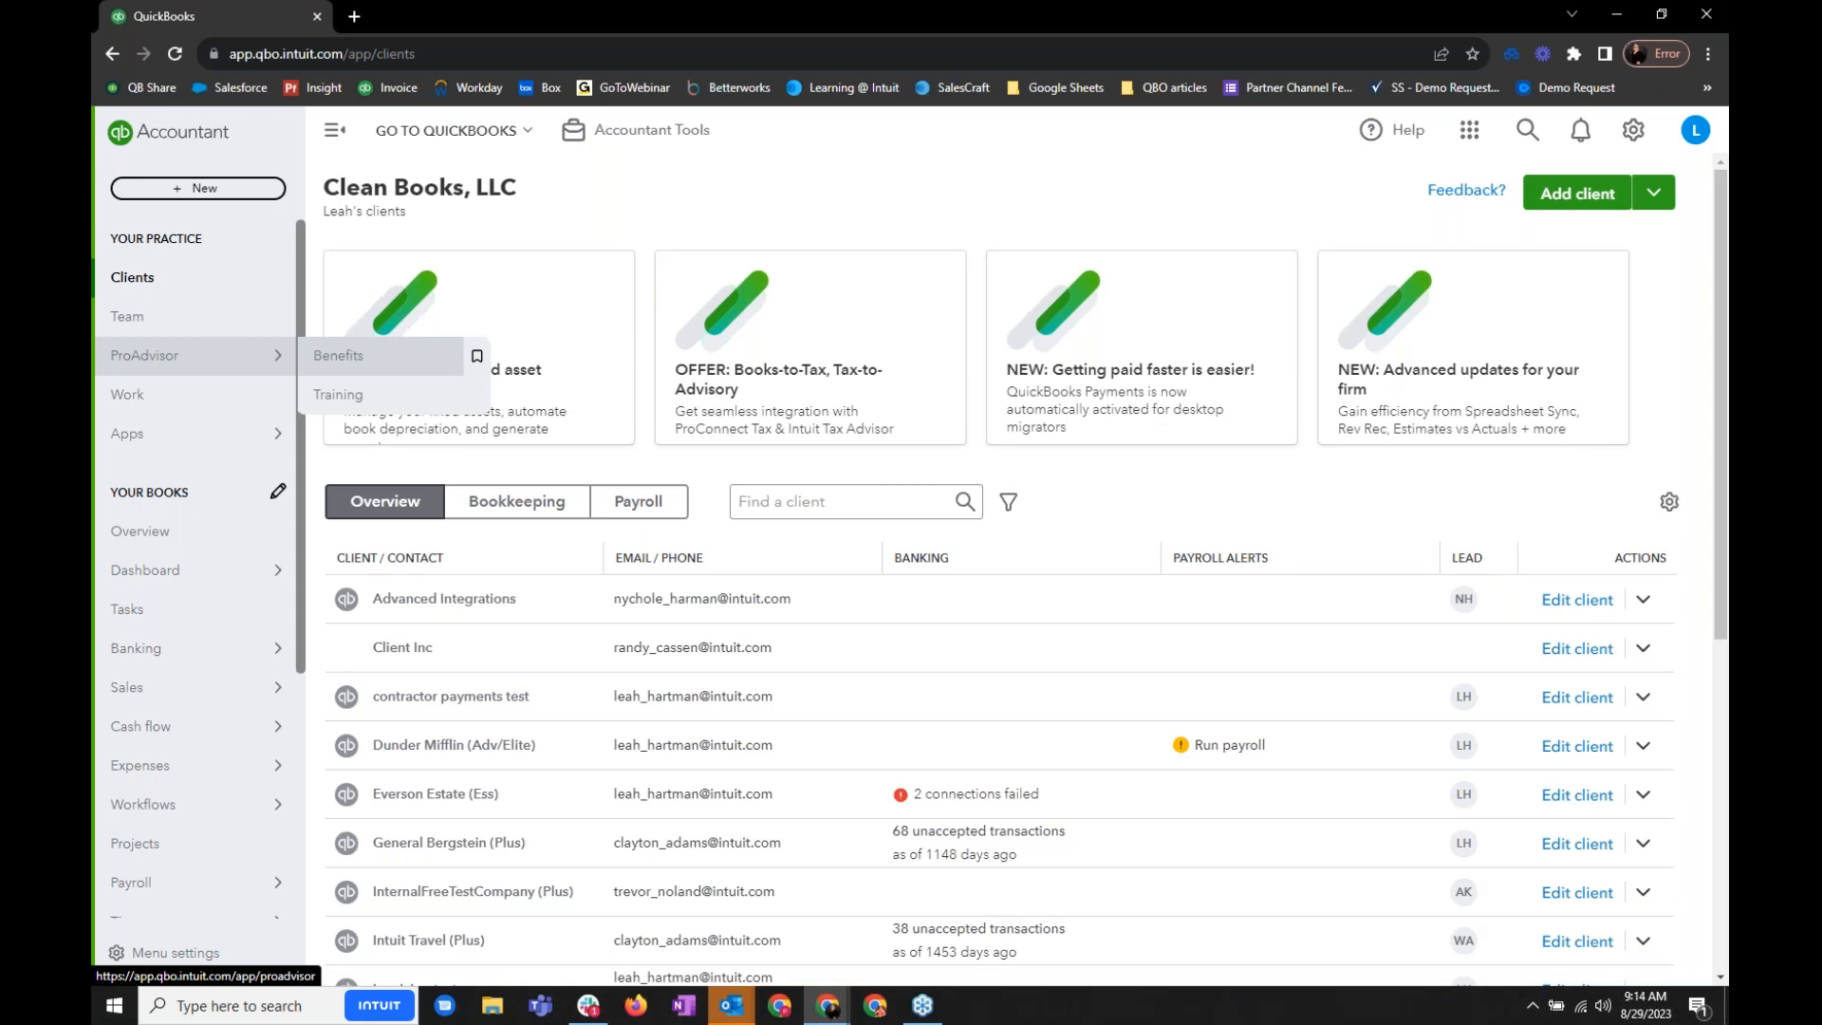
{"action": "left_click", "coordinate": [338, 355]}
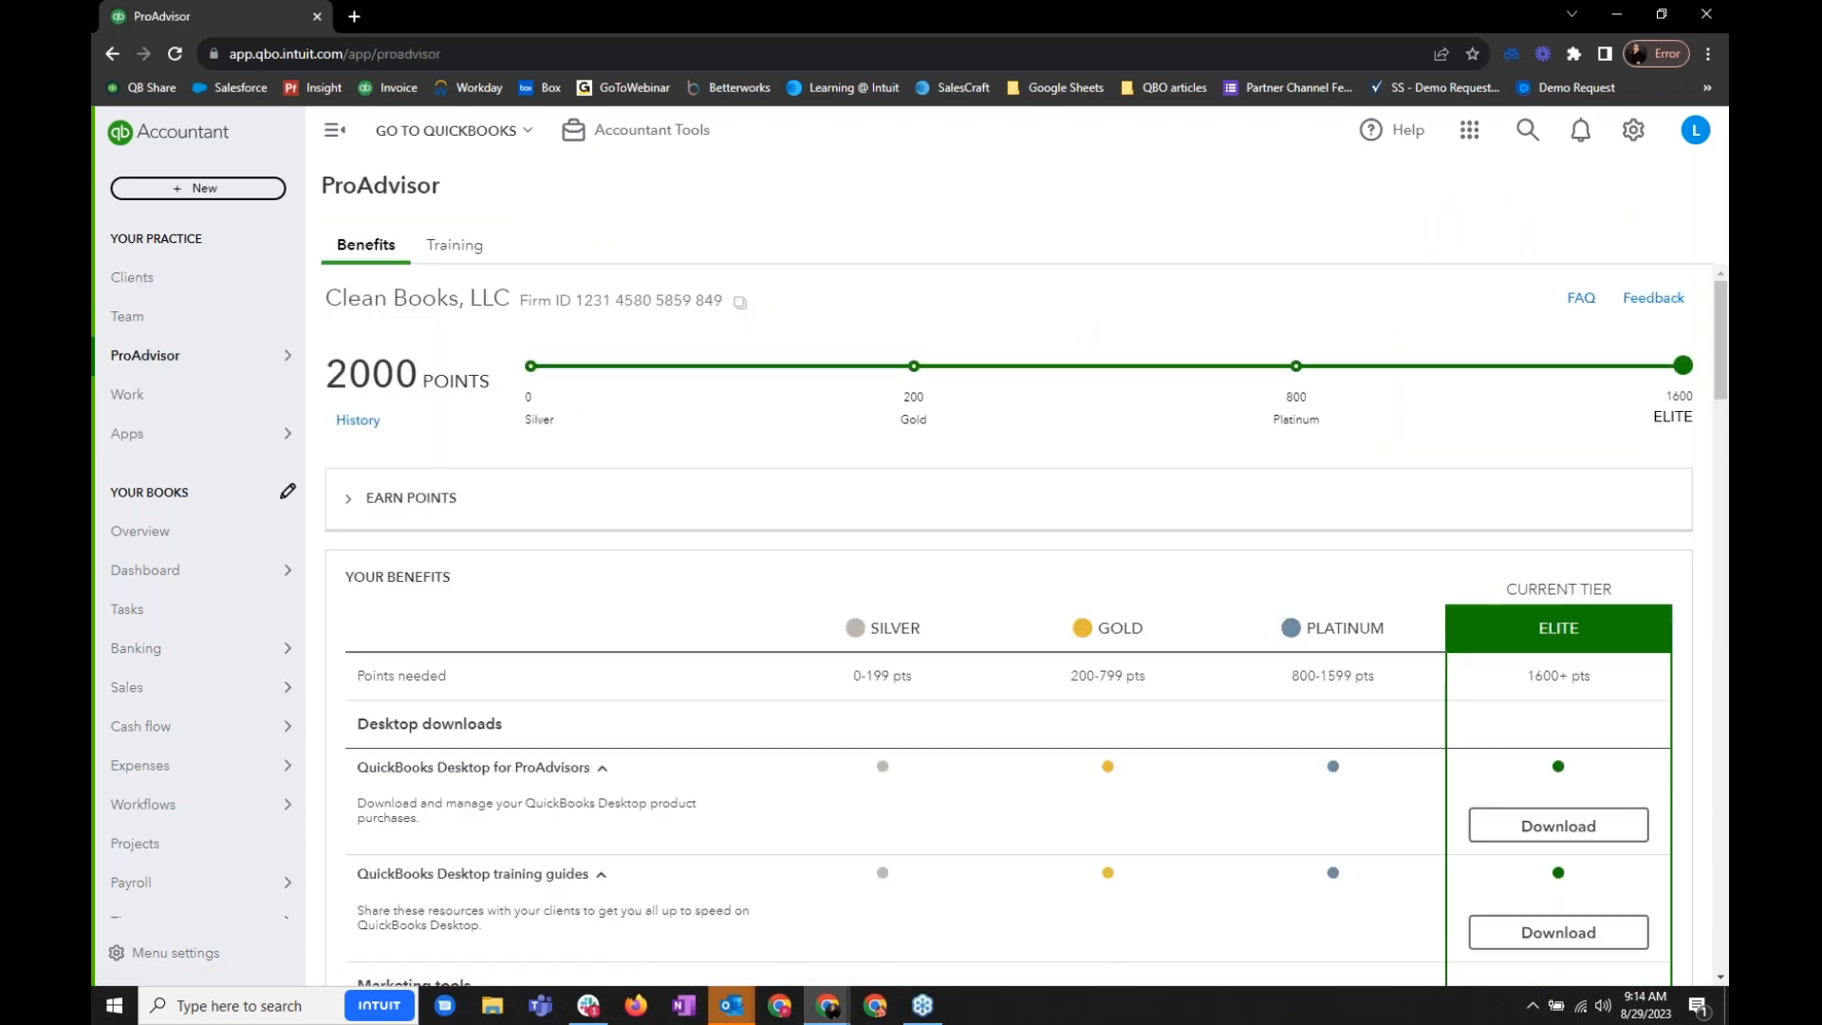
{"action": "left_click", "coordinate": [423, 244]}
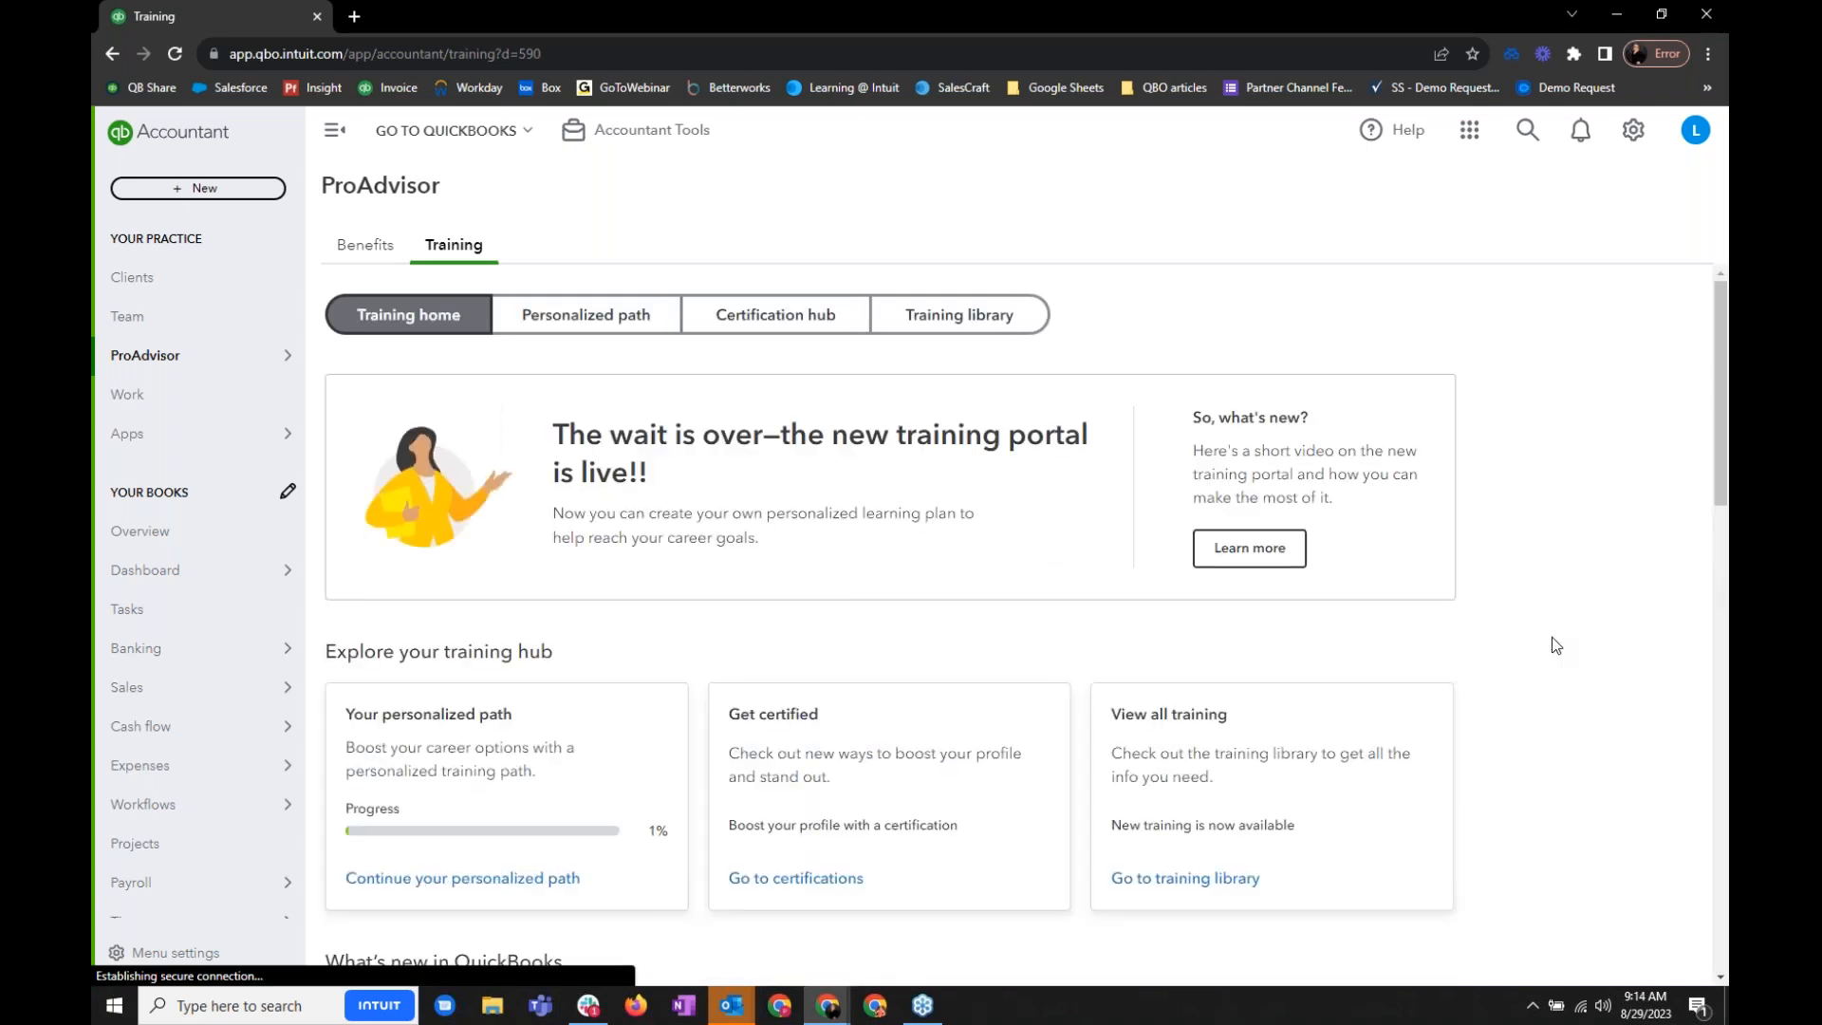
{"action": "left_click", "coordinate": [625, 320]}
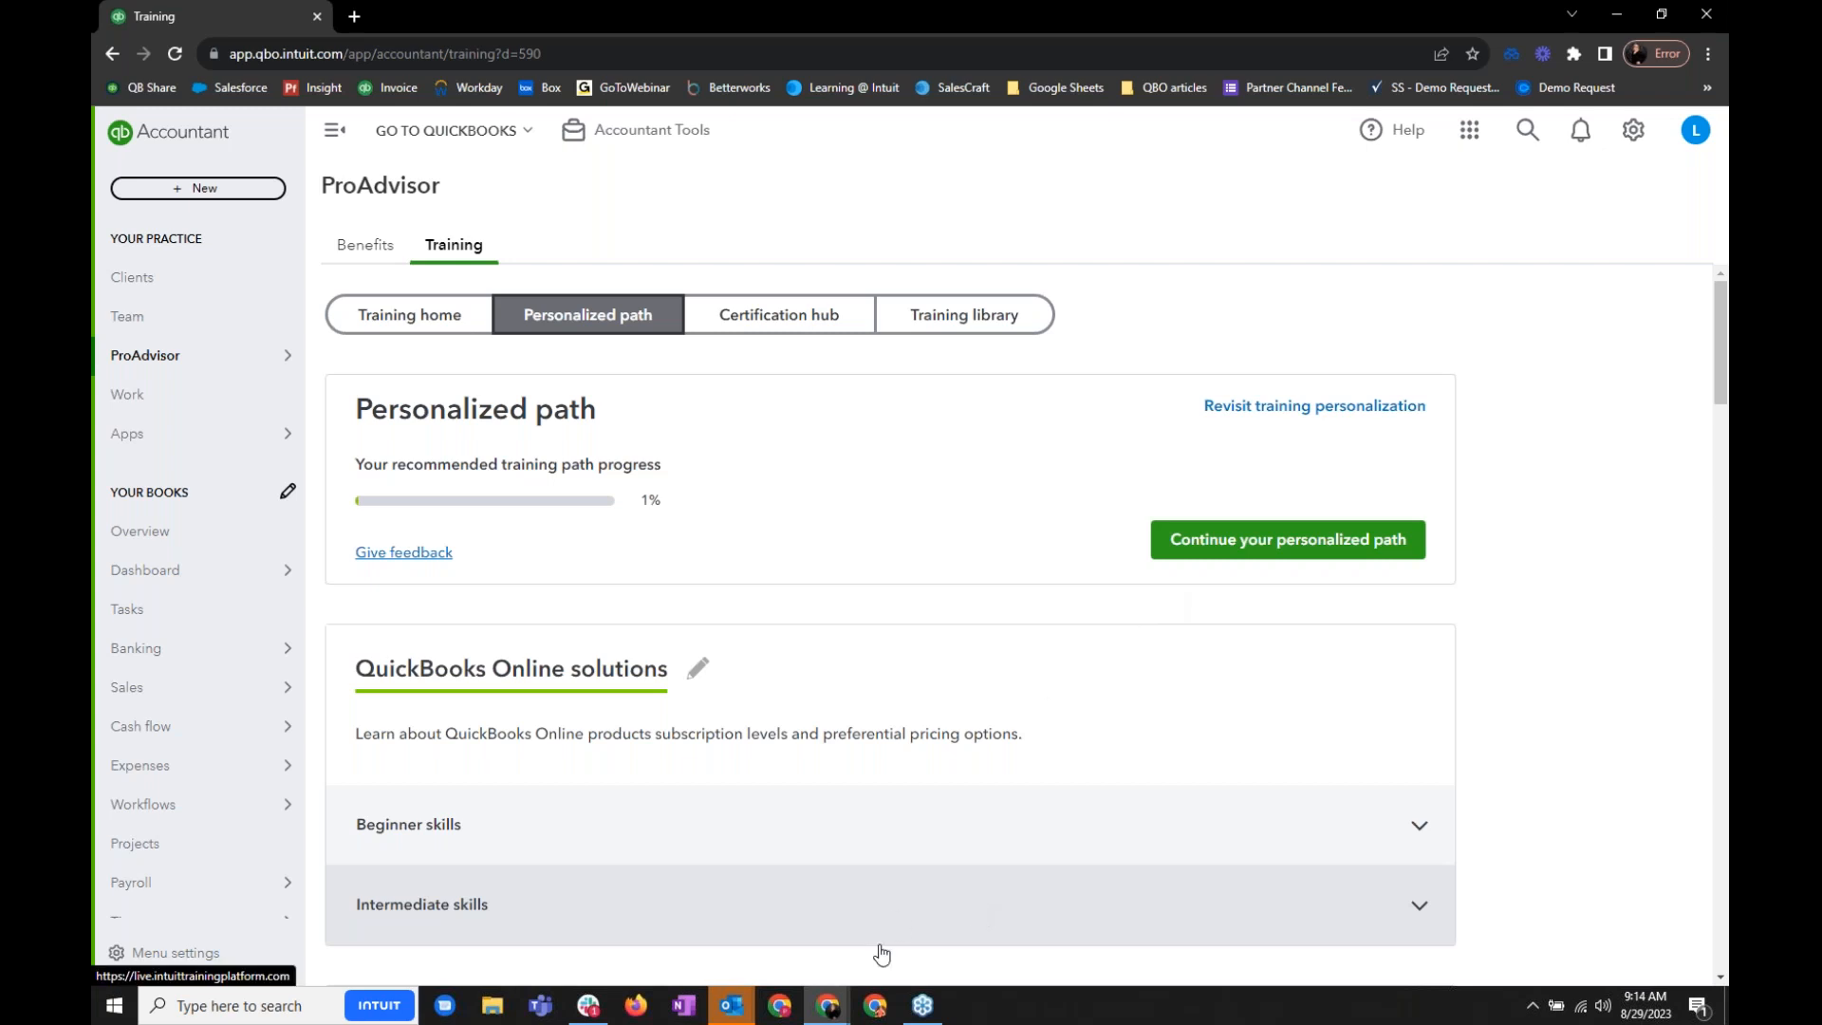
- Return to the presentation and advance to the QuickBooks Business Network slide
{"action": "mouse_move", "coordinate": [827, 1004]}
{"action": "left_click", "coordinate": [789, 970]}
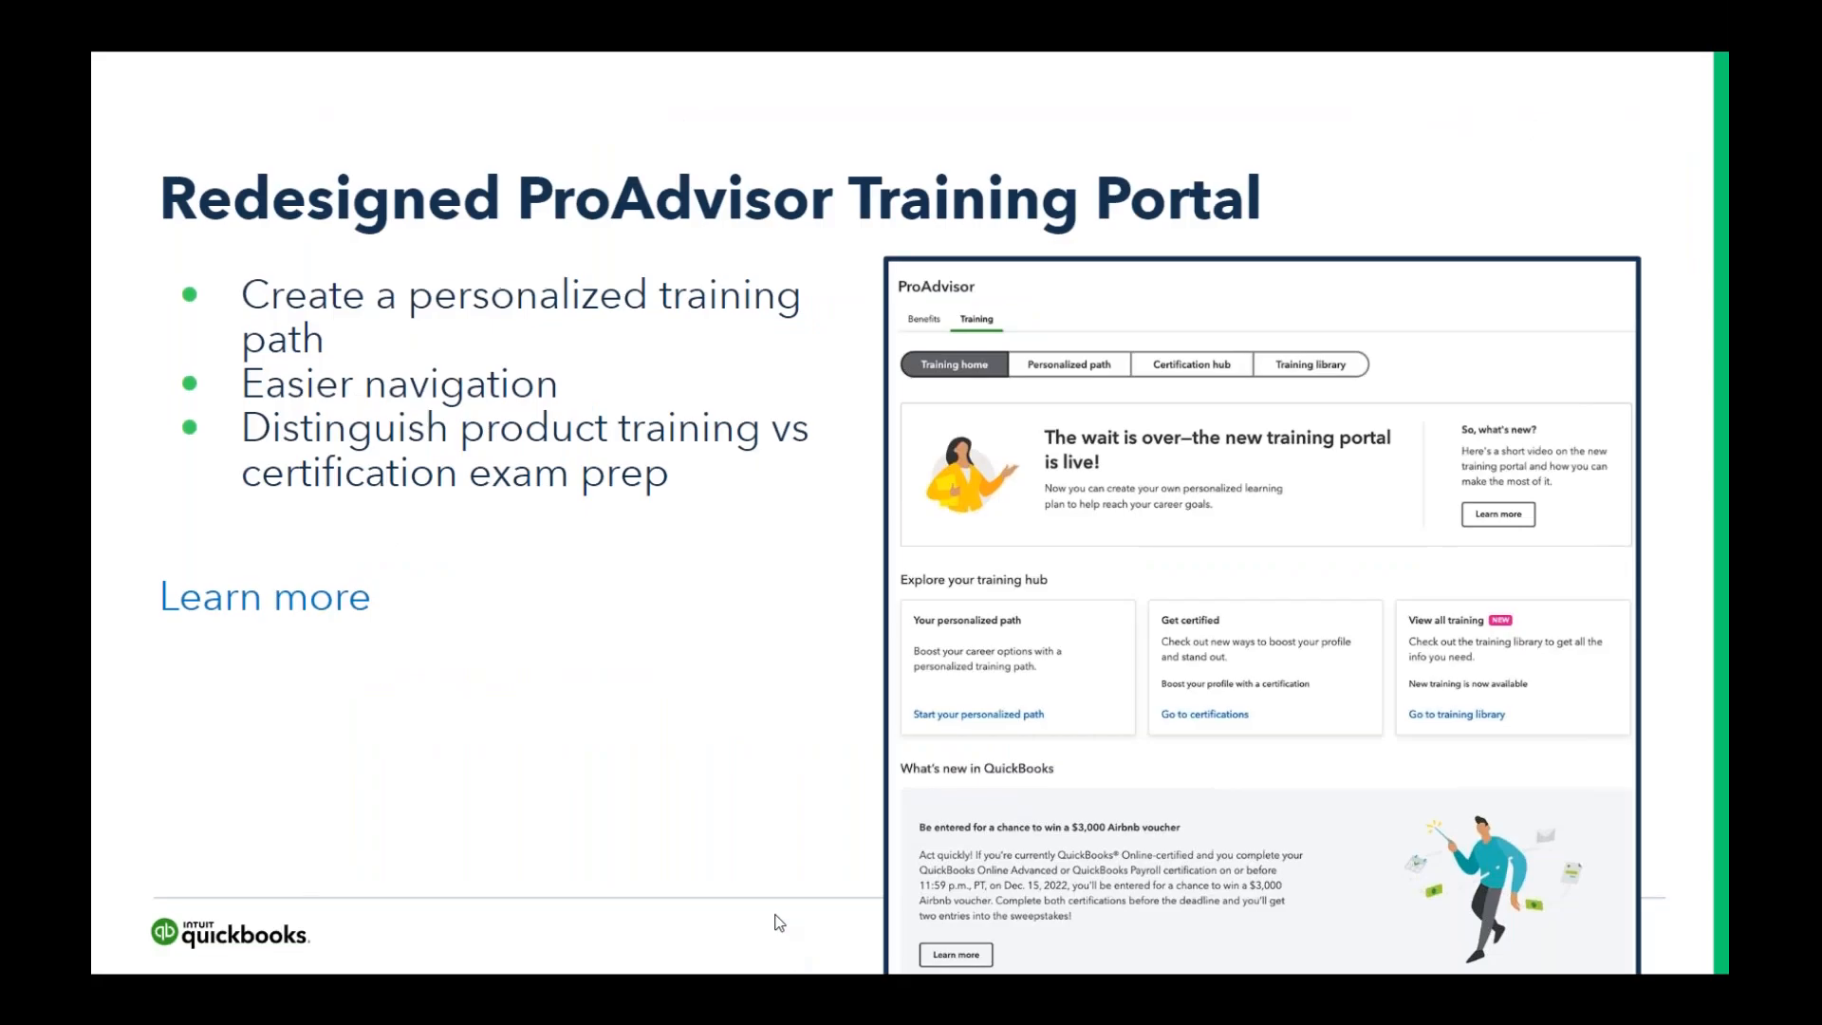
{"action": "key", "text": "Right"}
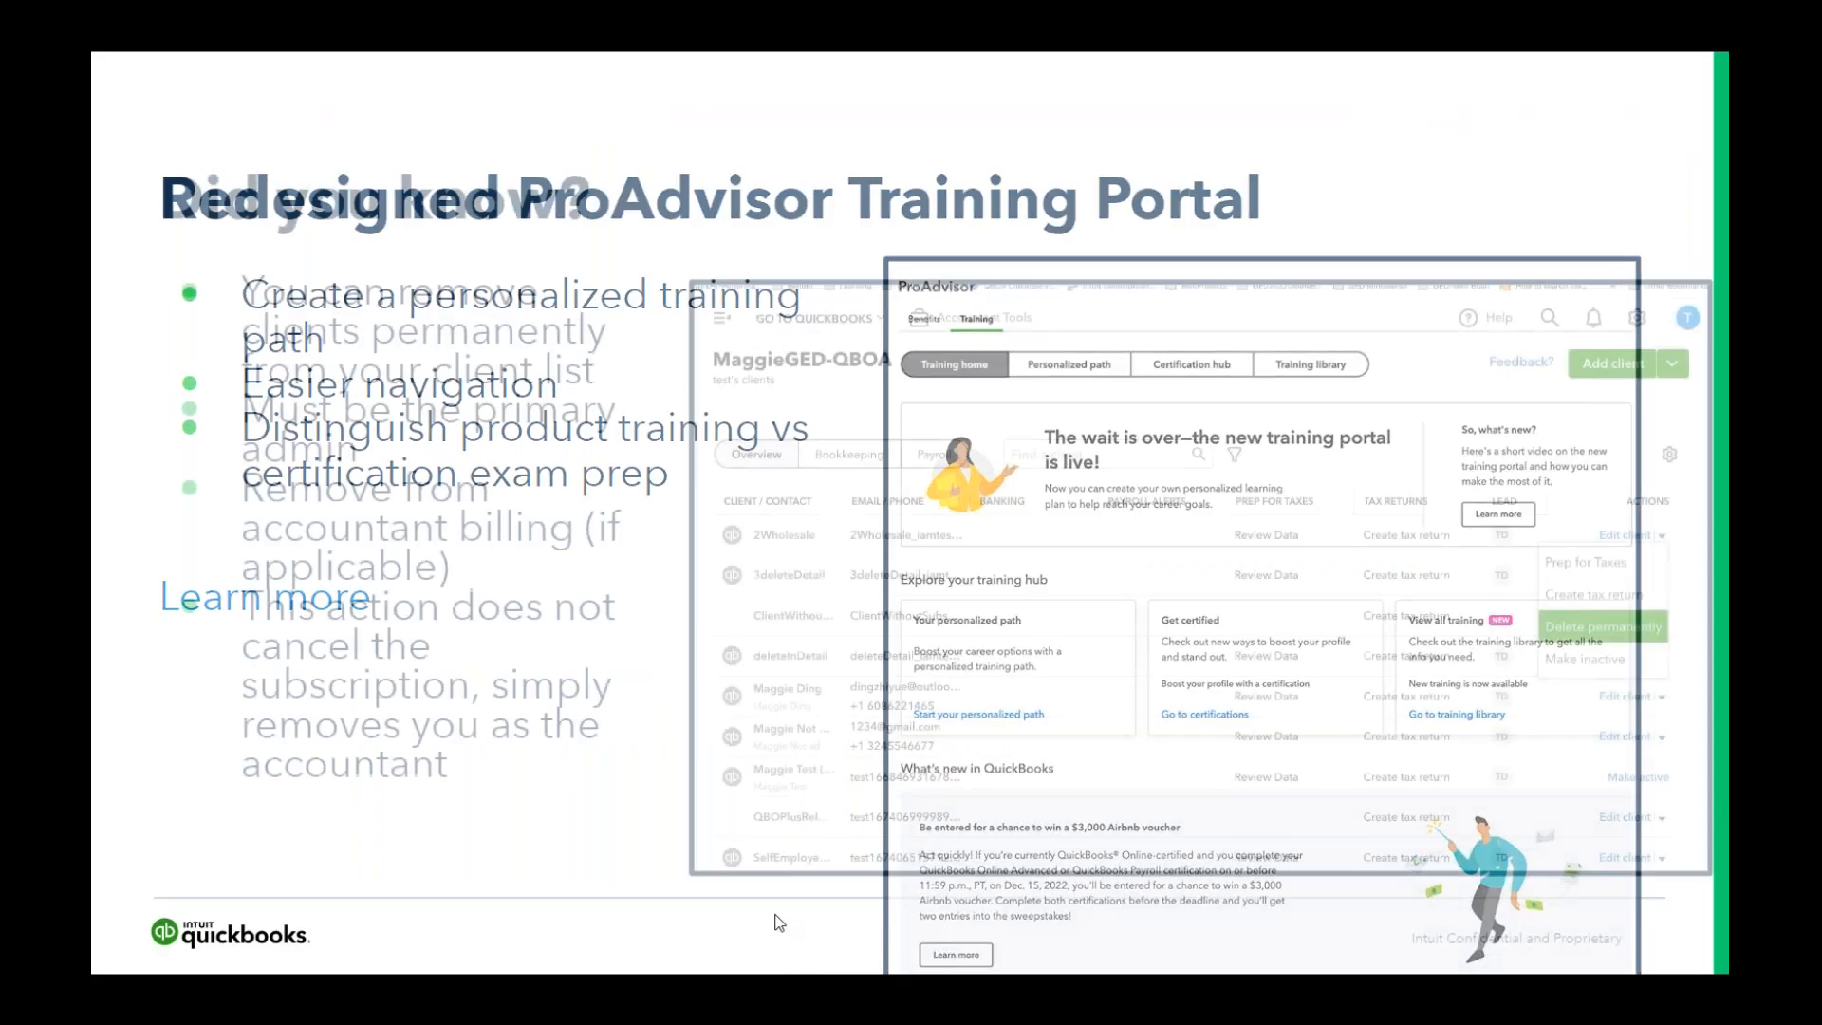
{"action": "key", "text": "Right"}
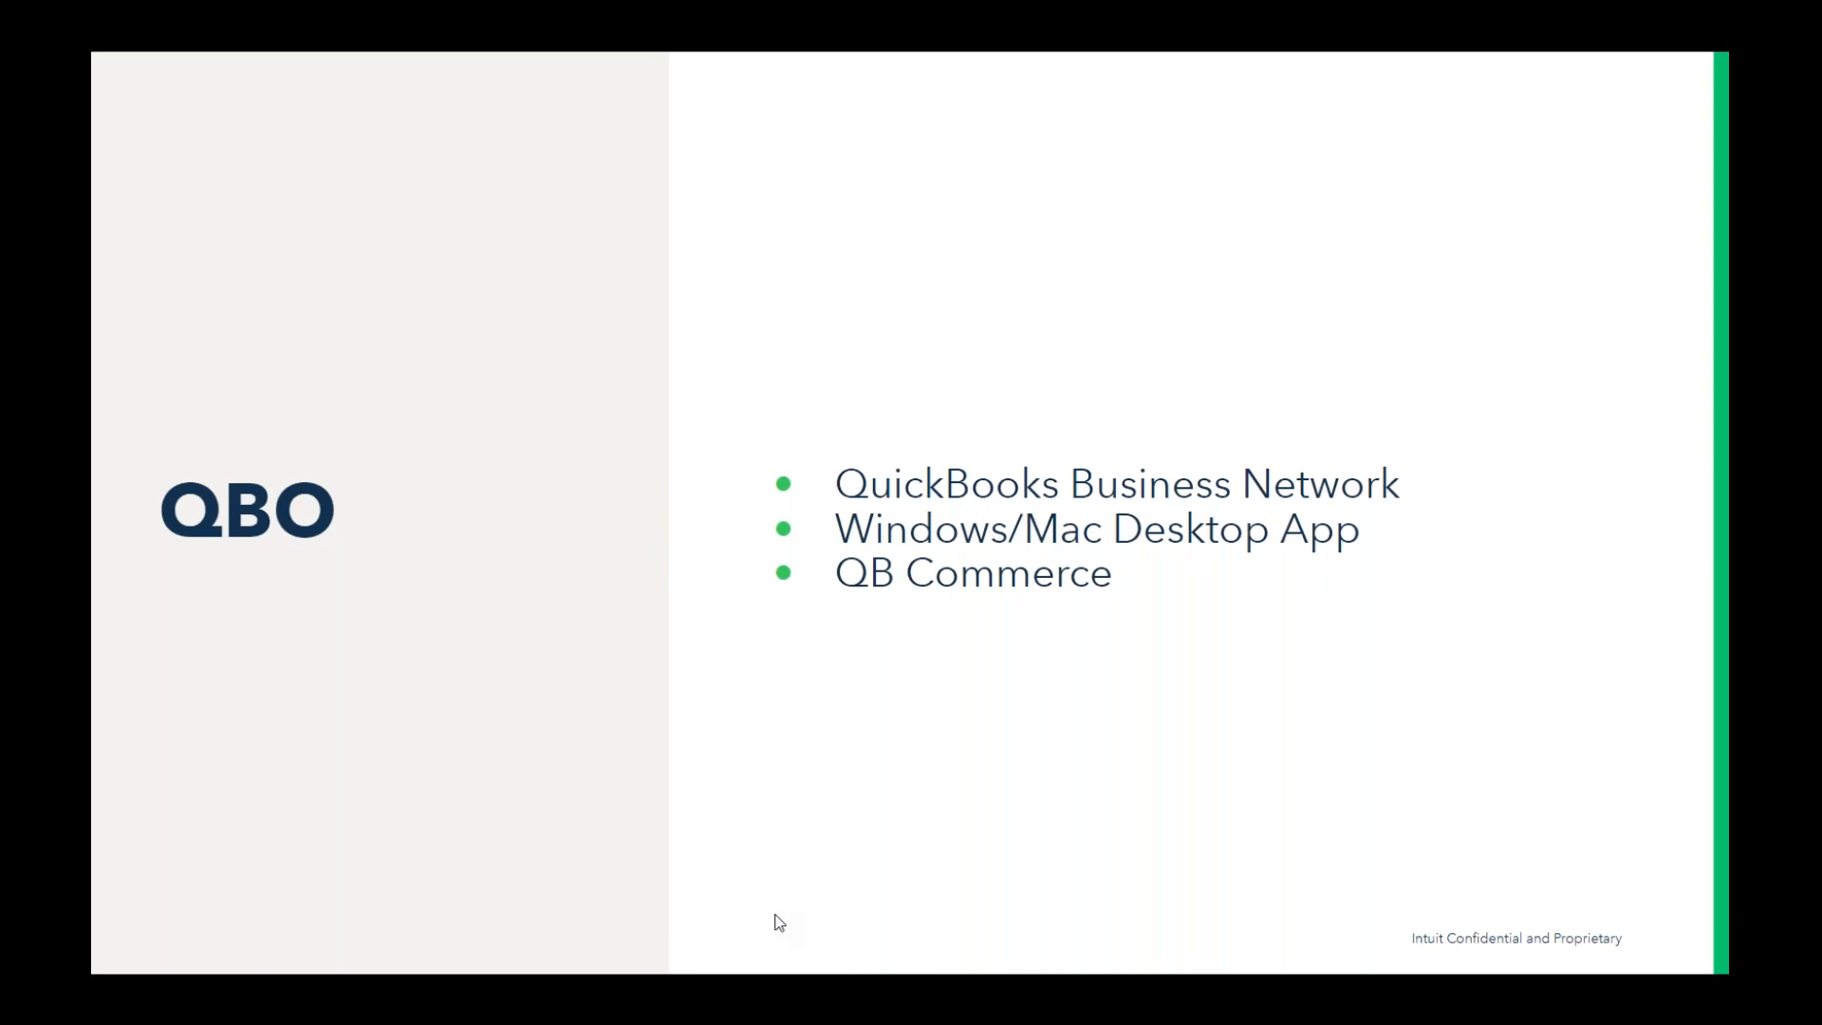
{"action": "key", "text": "Right"}
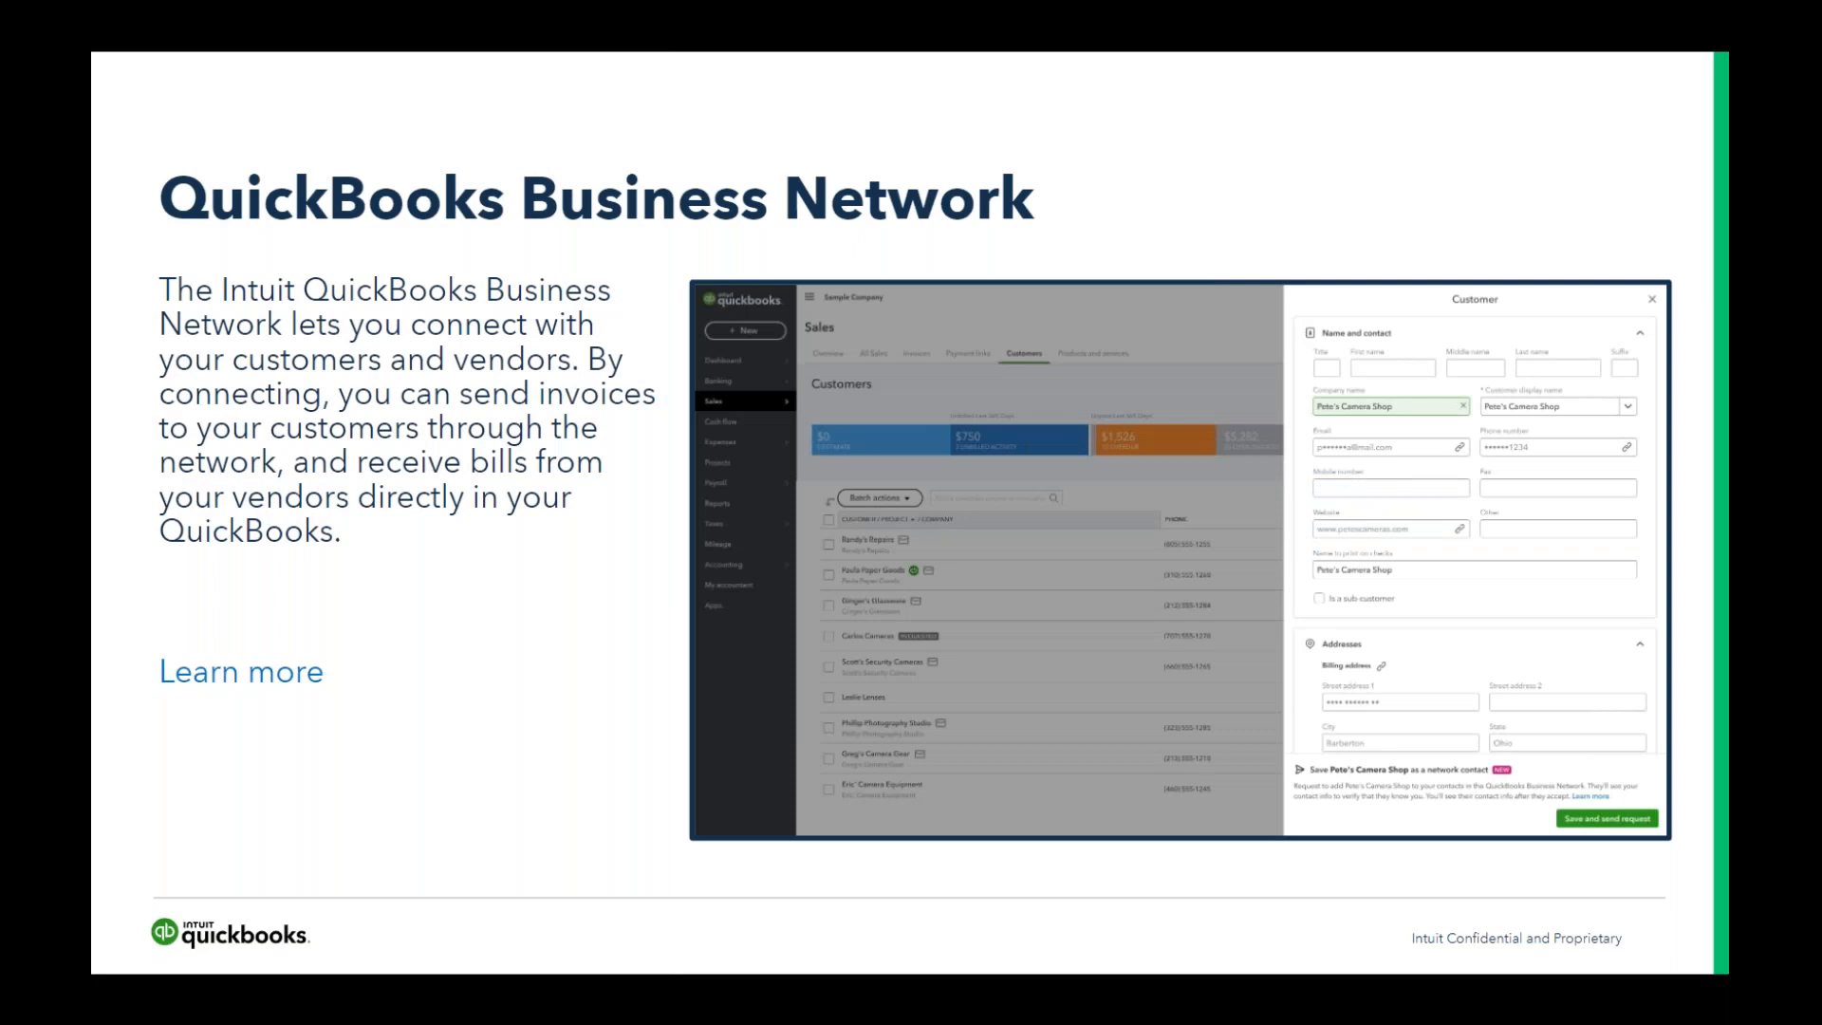
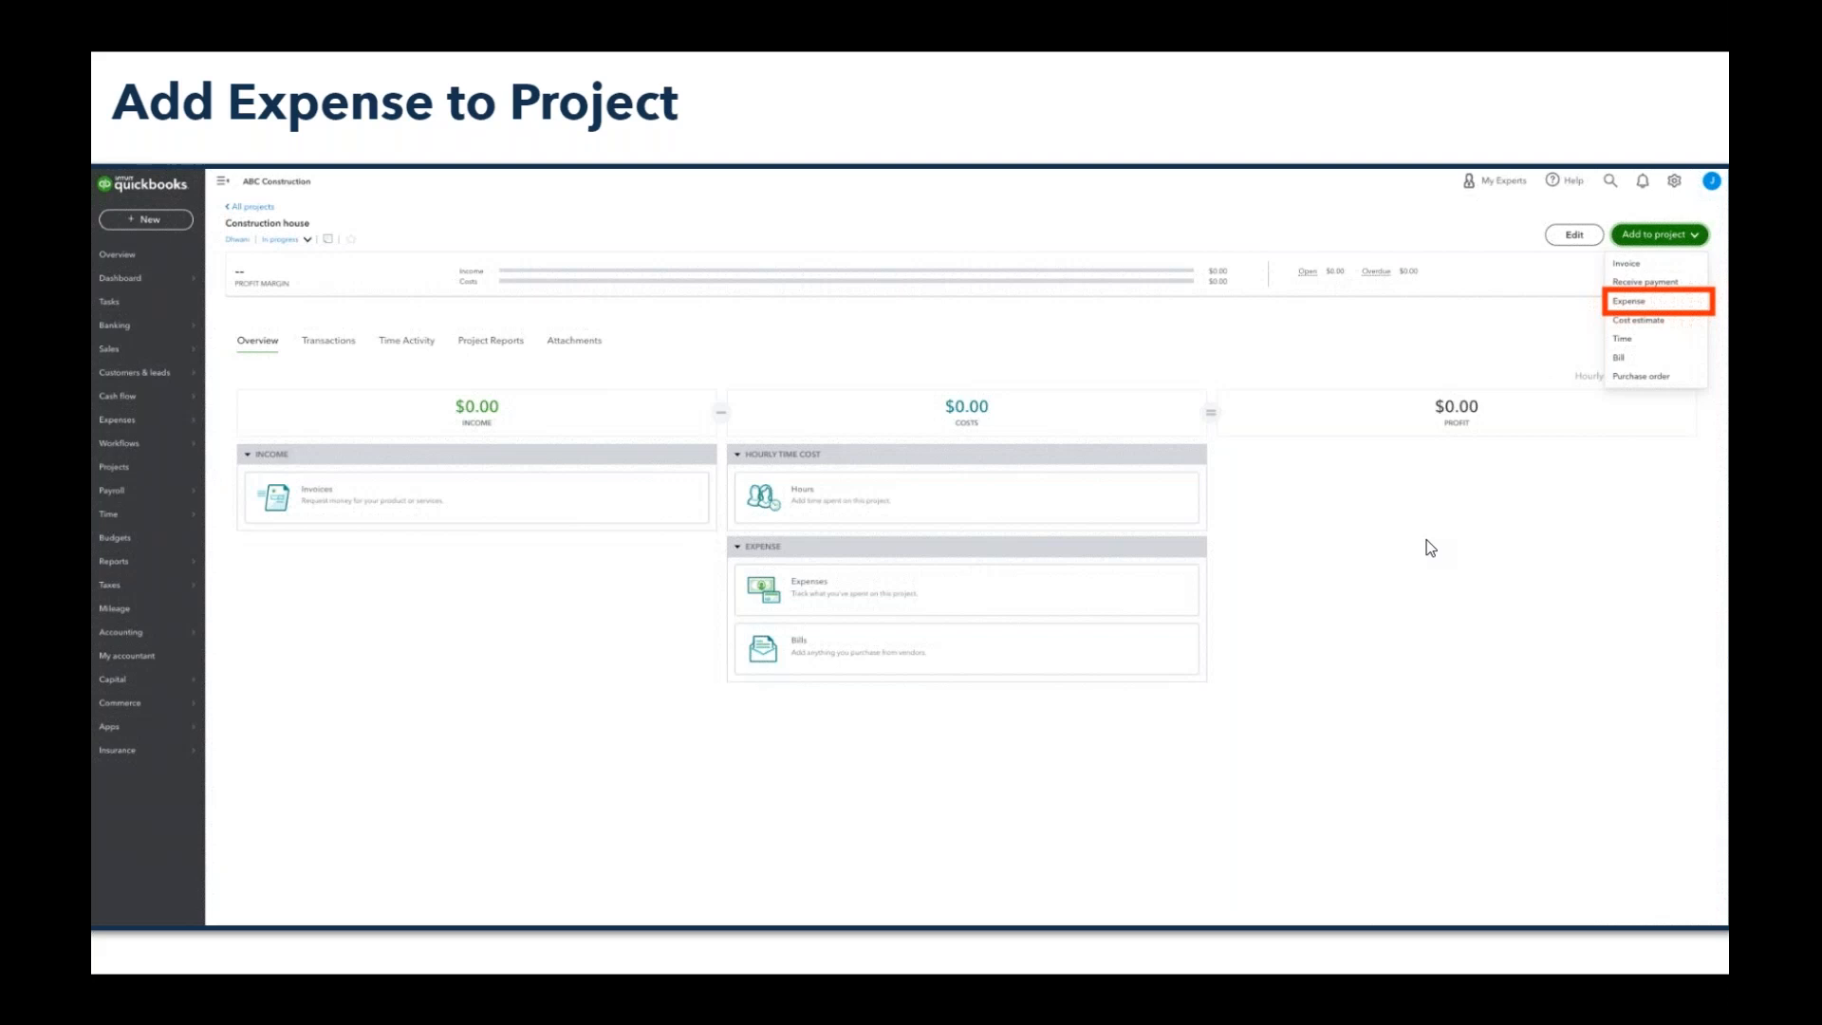
- Switch from the presentation to QuickBooks Online Accountant in the browser and open the books of Advanced Consultant Services
{"action": "key", "text": "super"}
{"action": "mouse_move", "coordinate": [822, 1012]}
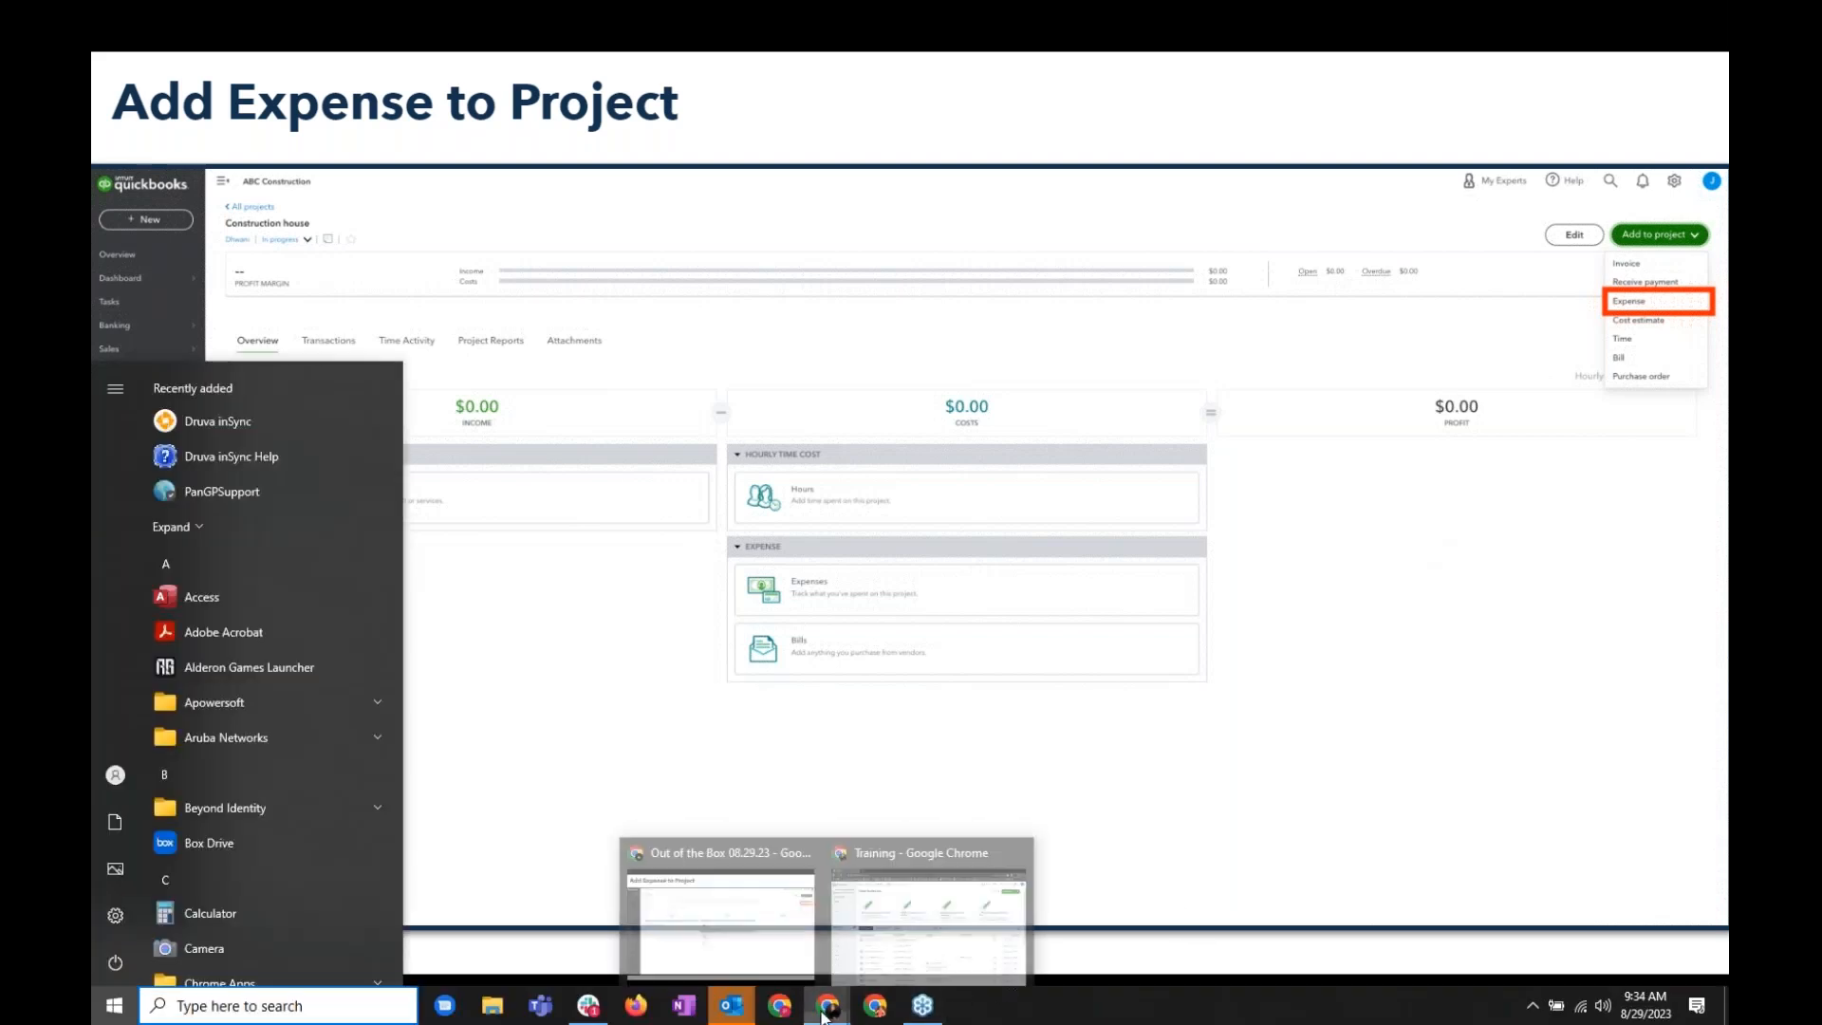
{"action": "left_click", "coordinate": [914, 951]}
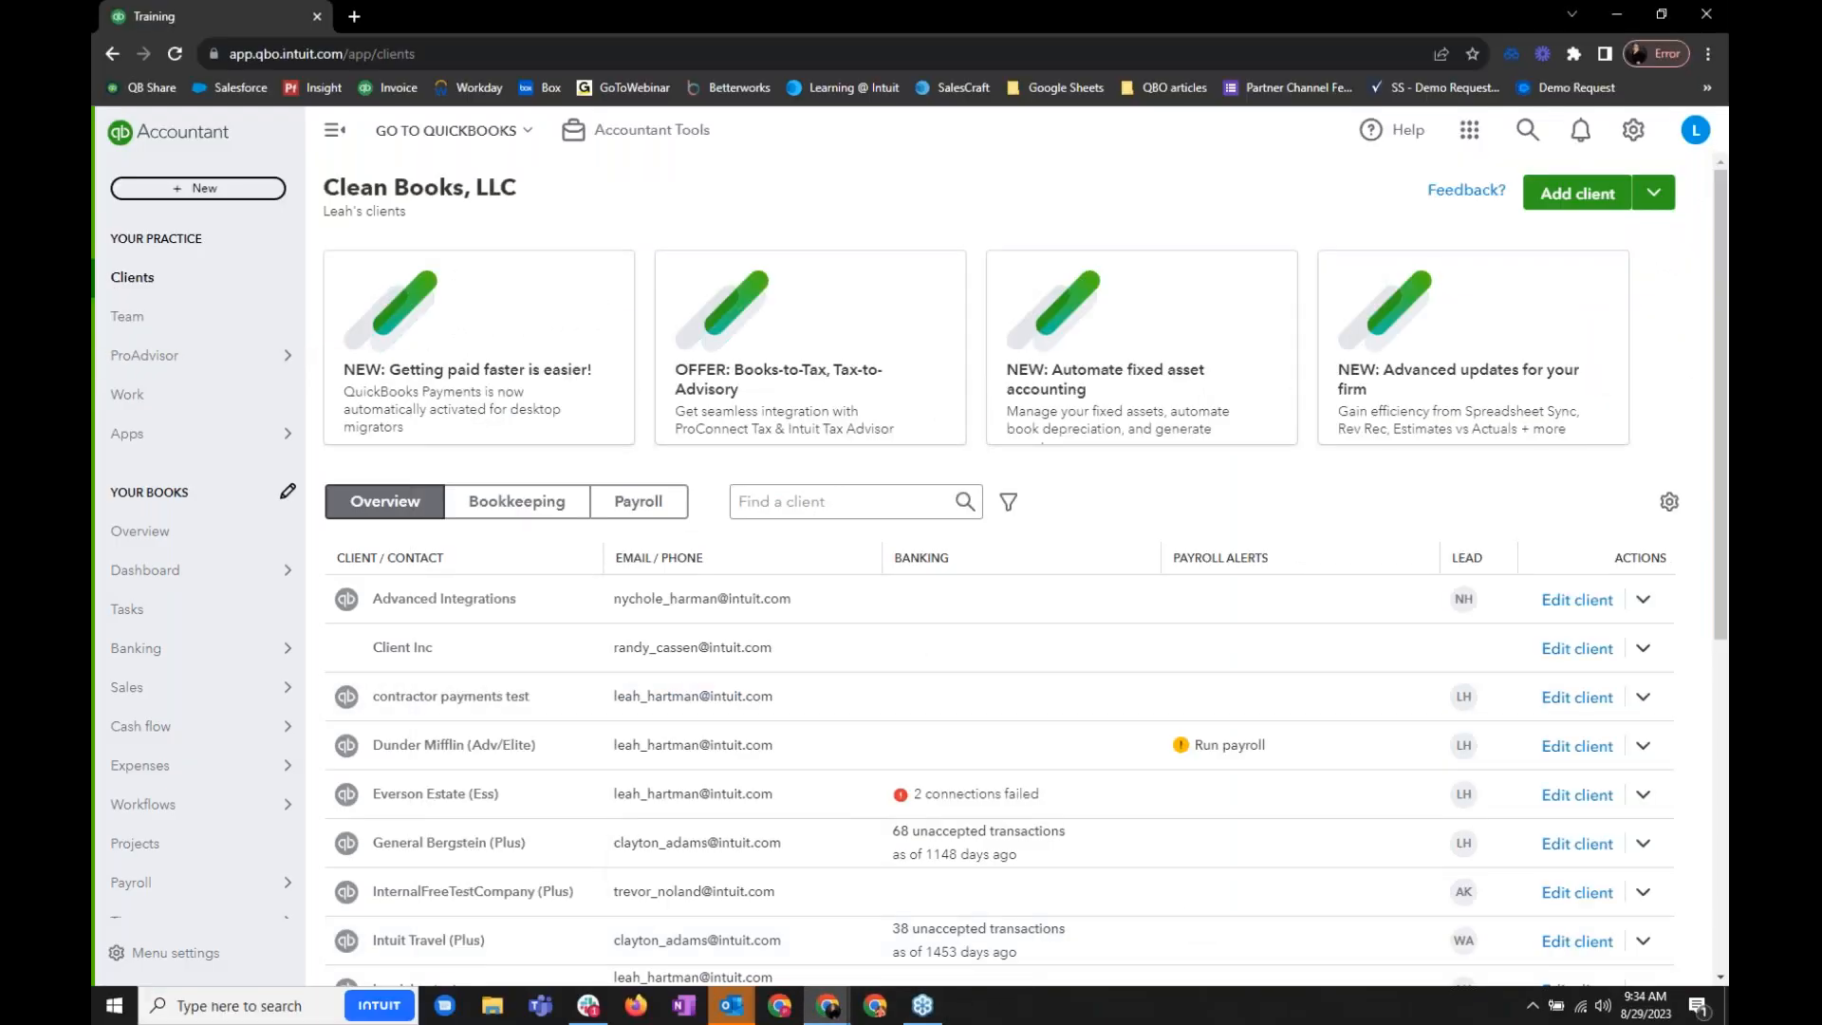
{"action": "left_click", "coordinate": [461, 134]}
{"action": "left_click", "coordinate": [465, 275]}
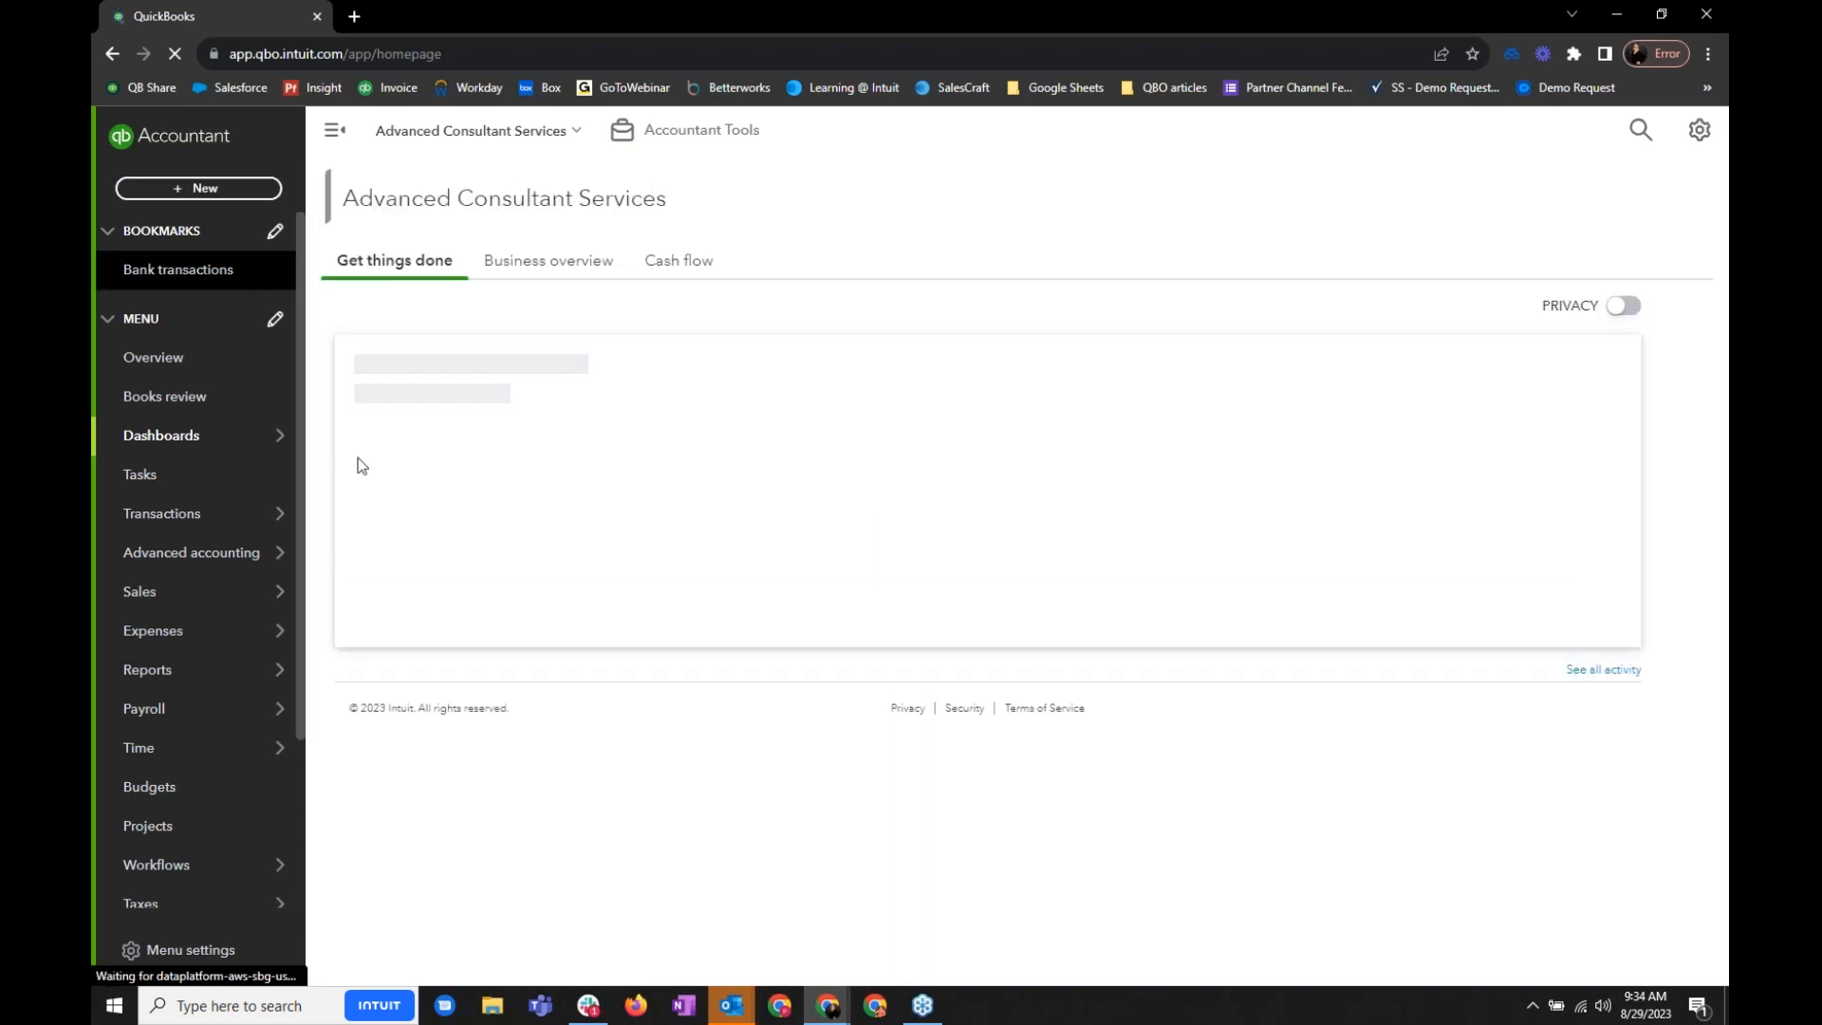
- Open the in-progress project with the 01/18/2022 start date and start a new project estimate for it
{"action": "mouse_move", "coordinate": [226, 643]}
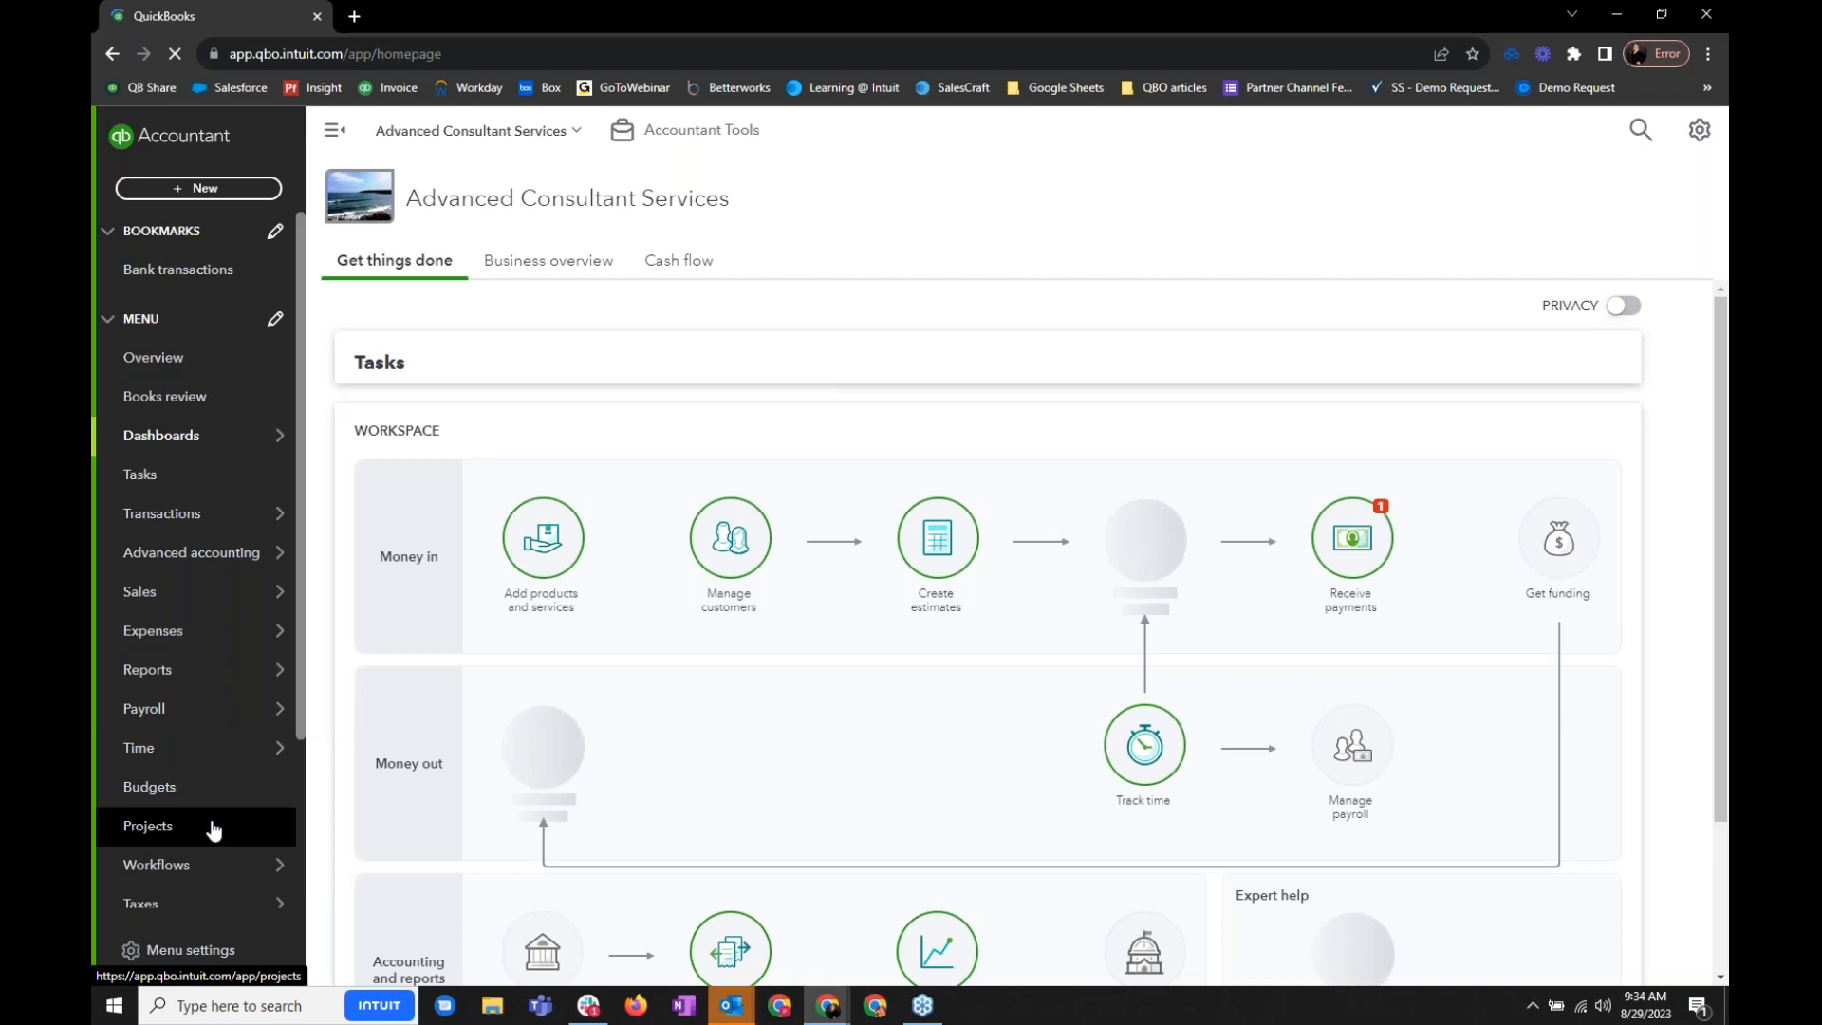
{"action": "left_click", "coordinate": [222, 827]}
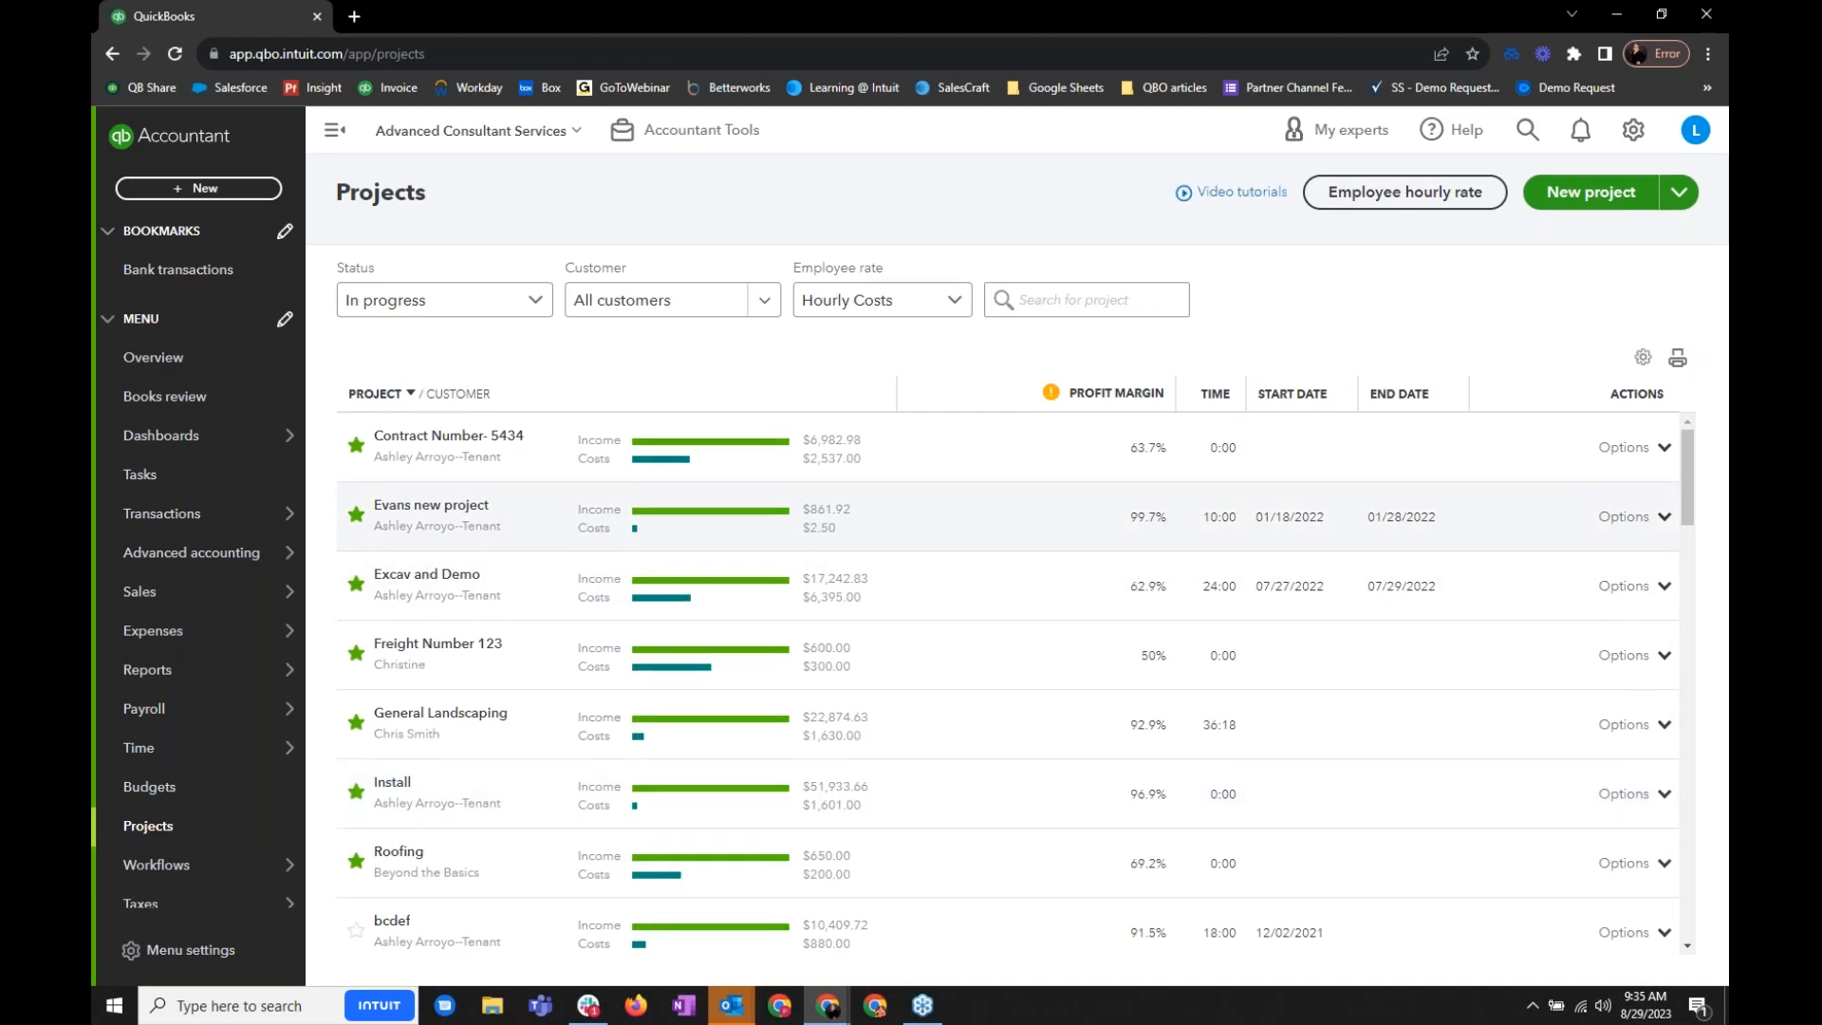
{"action": "left_click", "coordinate": [471, 507]}
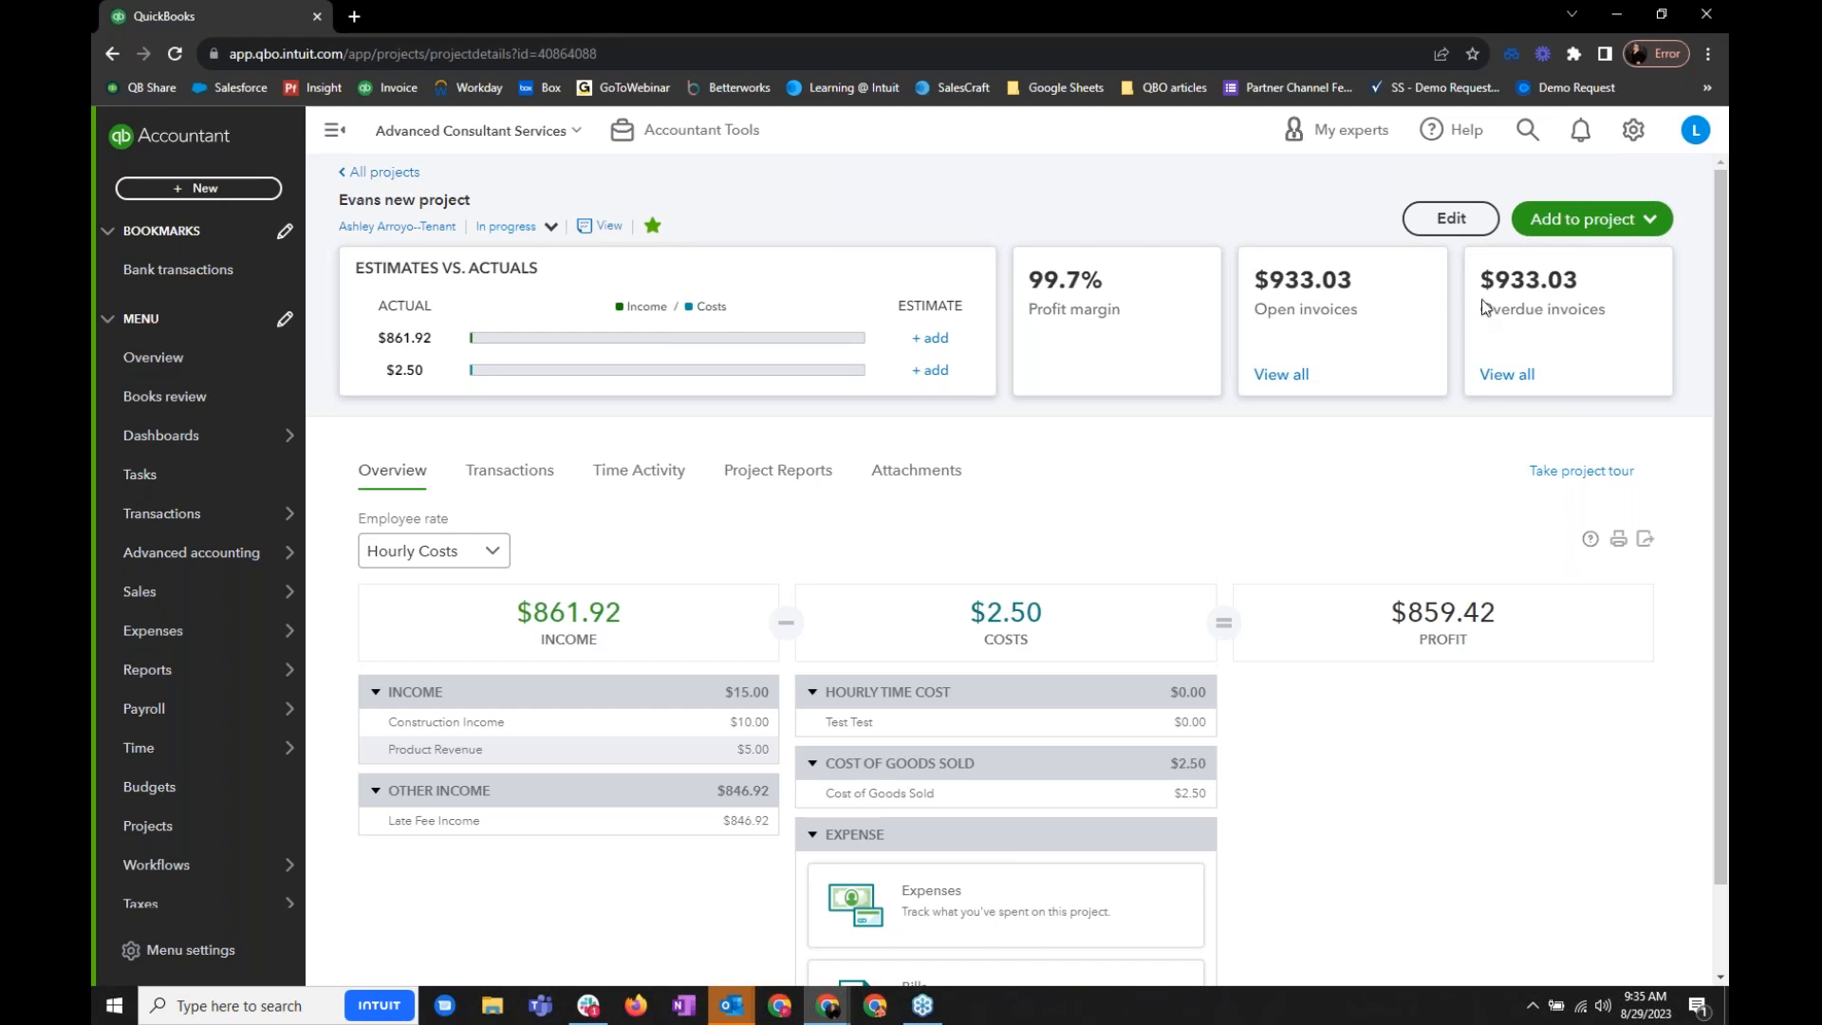
{"action": "left_click", "coordinate": [1586, 227]}
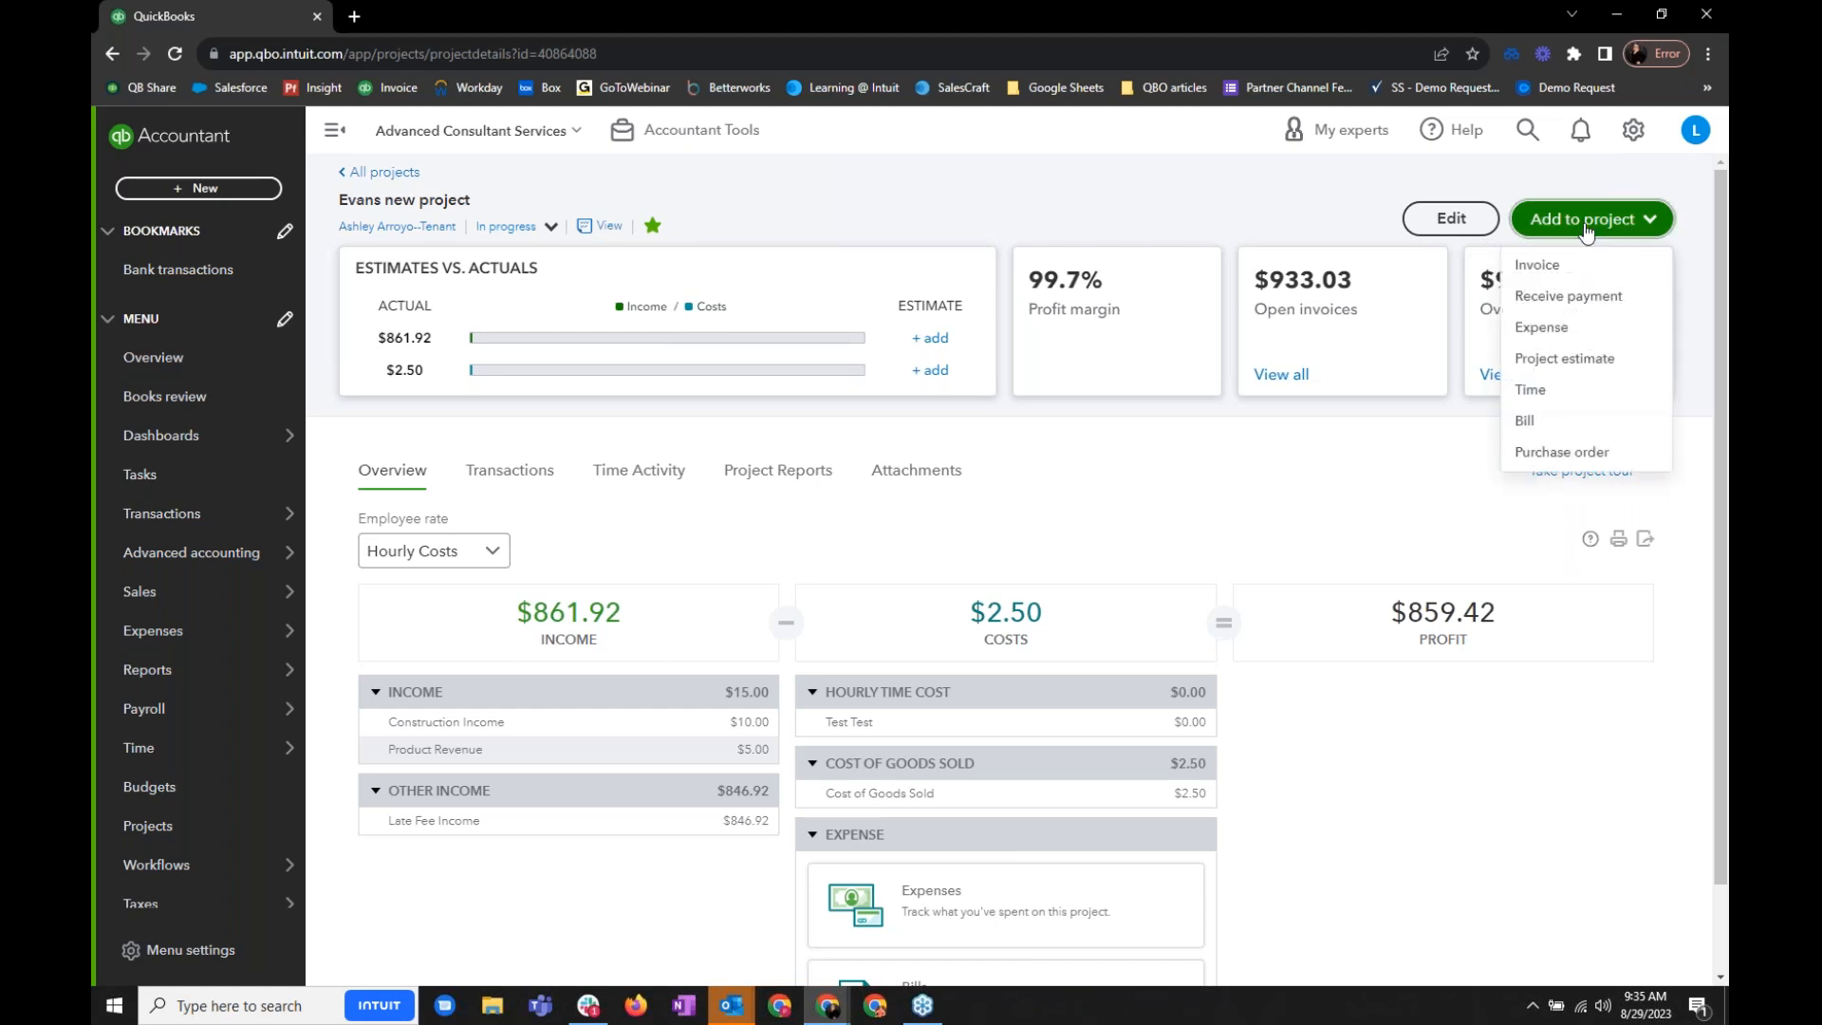
{"action": "left_click", "coordinate": [1603, 370]}
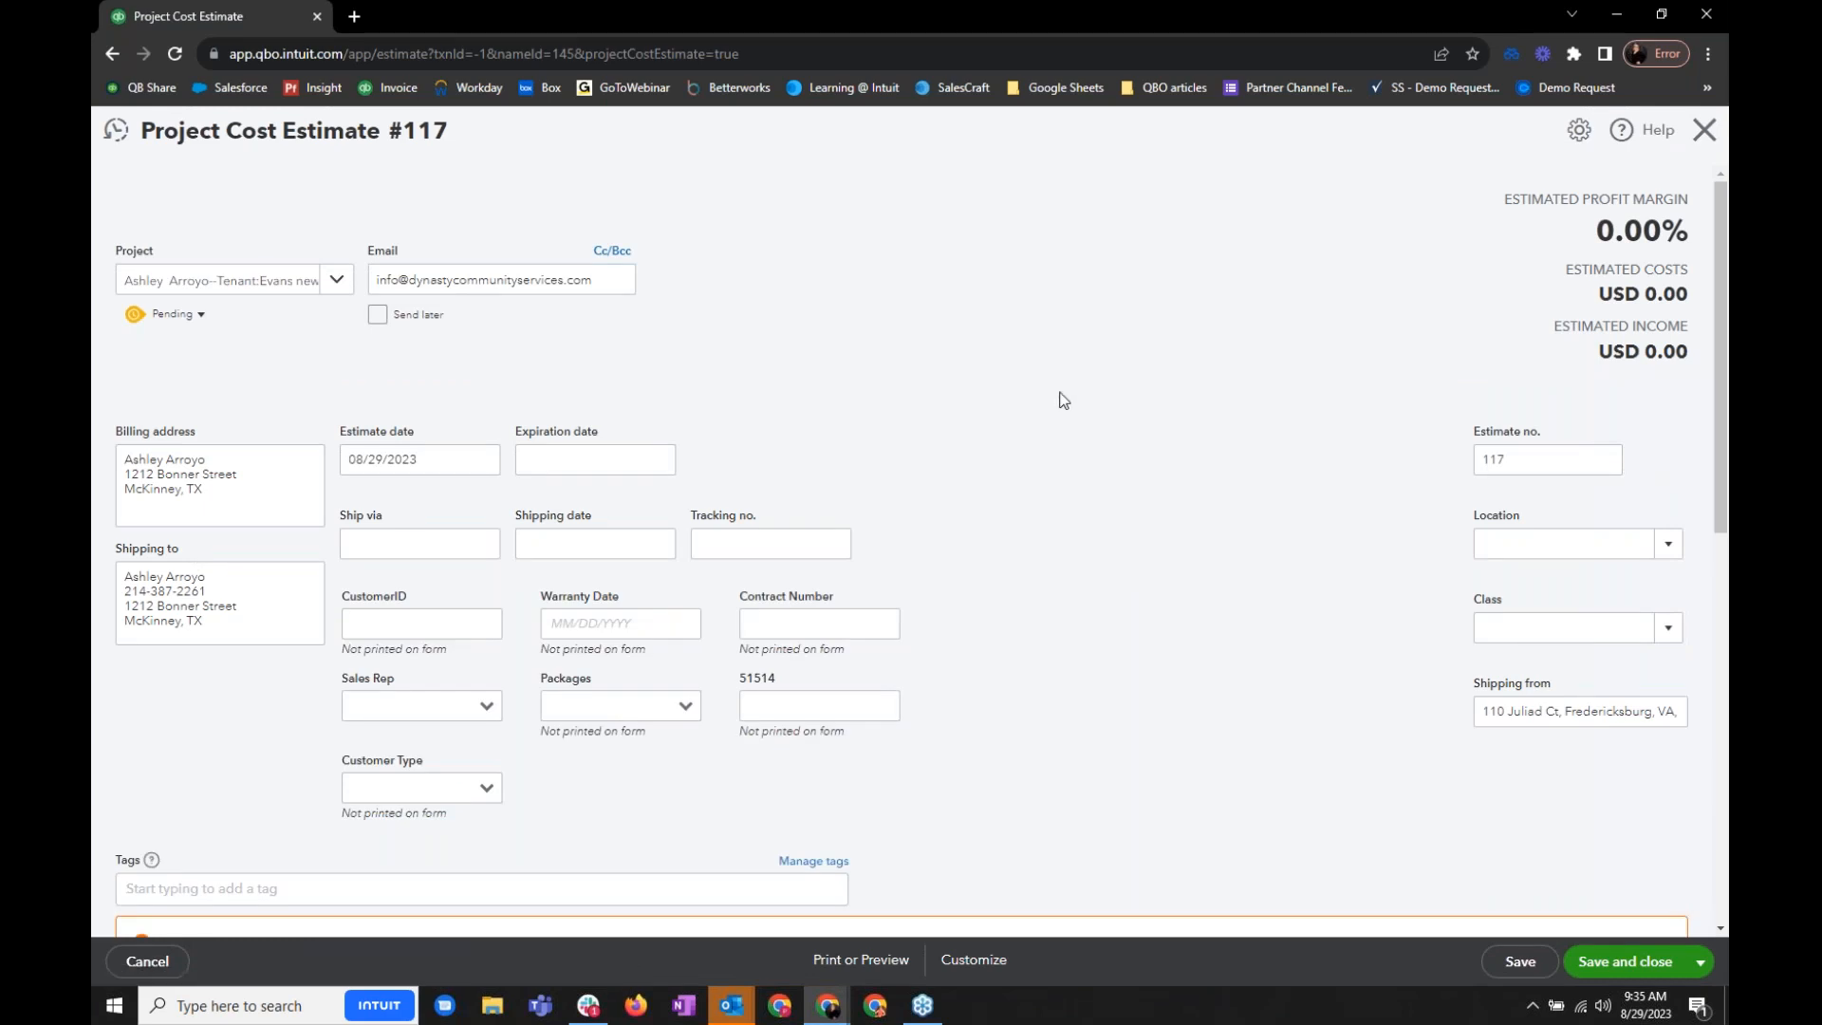
- Add the Accounting:Admin Fee service as the first line of the project cost estimate
{"action": "scroll", "coordinate": [874, 736], "scroll_direction": "down", "scroll_amount": 2}
{"action": "left_click", "coordinate": [482, 884]}
{"action": "scroll", "coordinate": [482, 884], "scroll_direction": "down", "scroll_amount": 2}
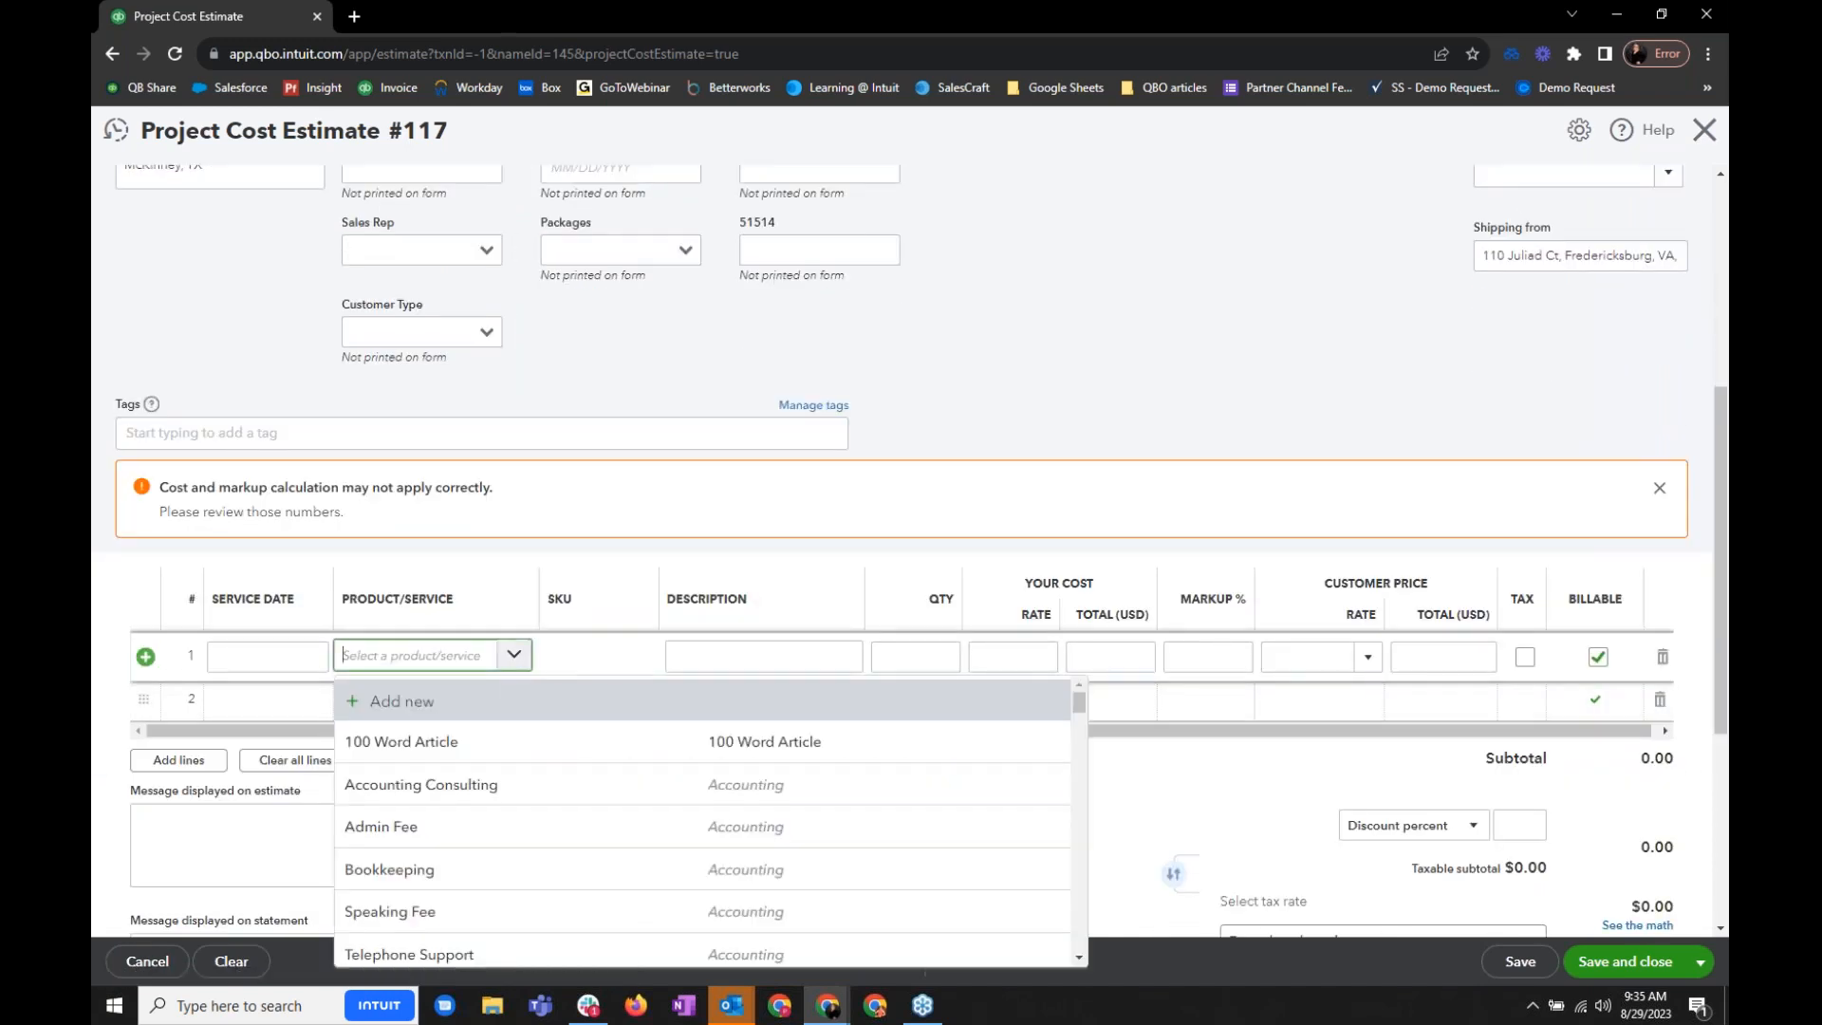
{"action": "left_click", "coordinate": [626, 827]}
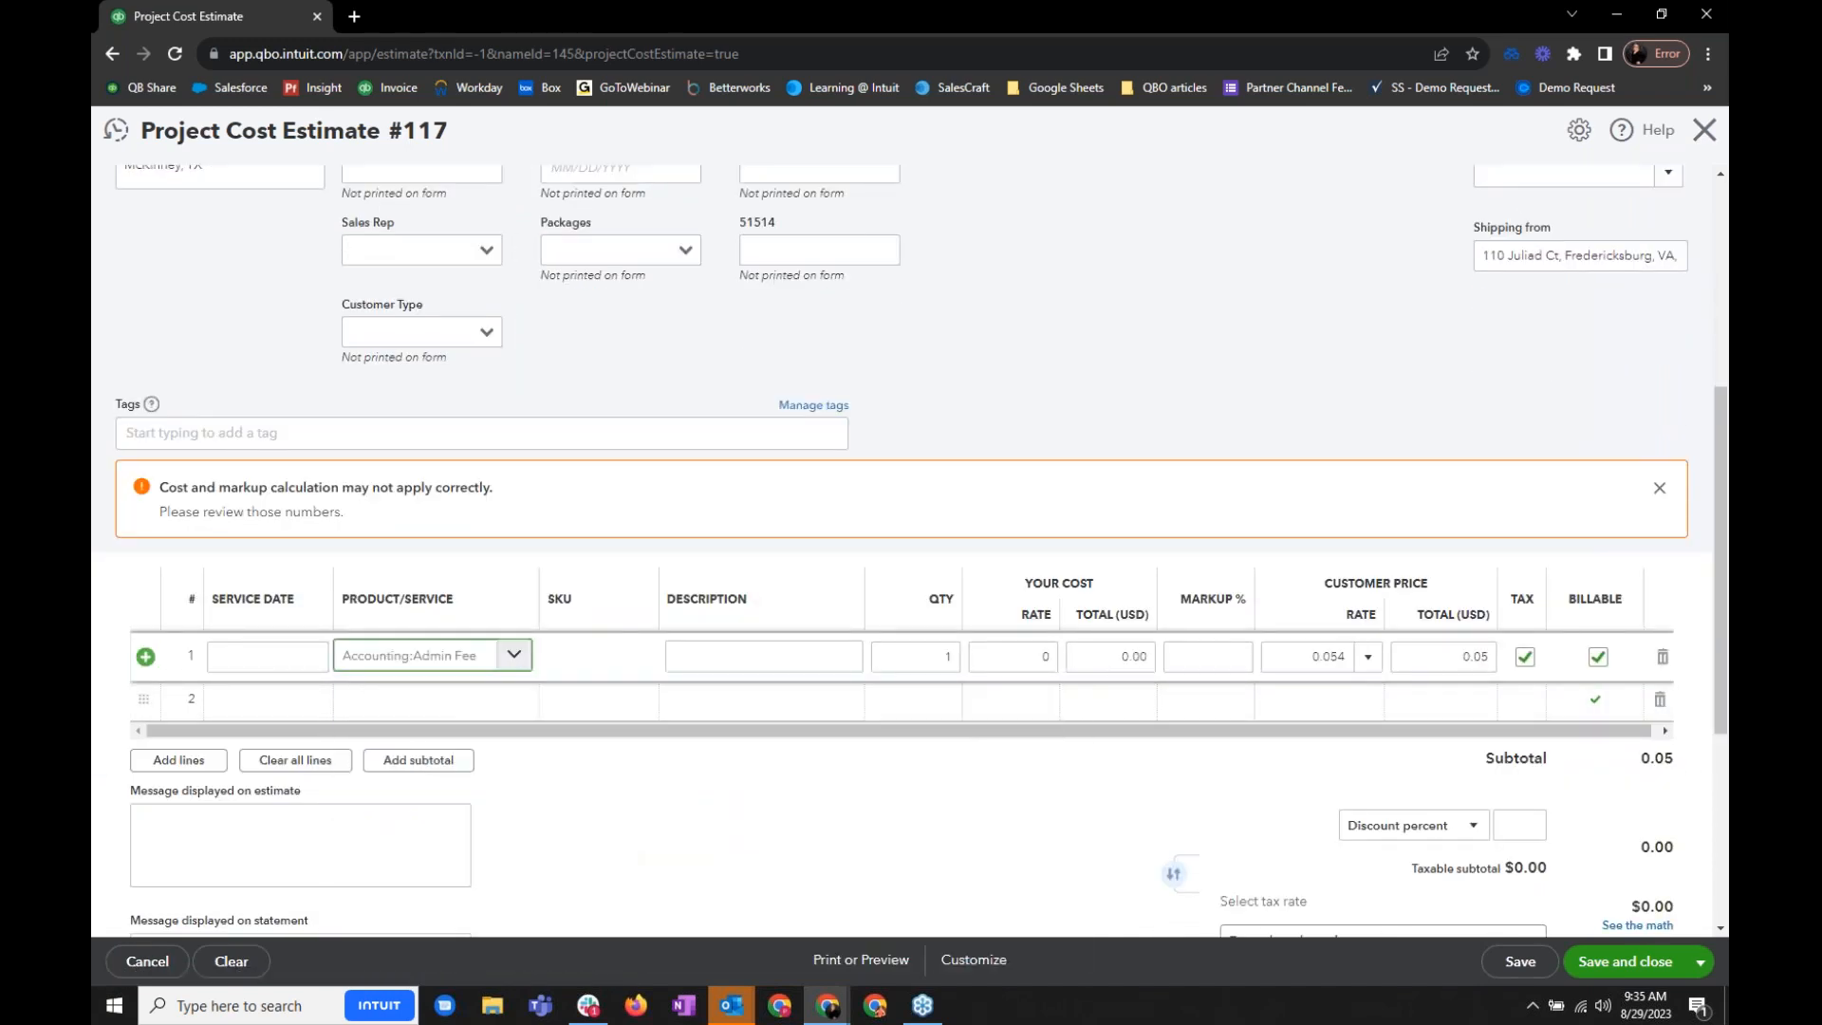
- Set the Admin Fee line's cost rate to 10 and its customer price total to 25, and save the estimate
{"action": "left_click", "coordinate": [1042, 655]}
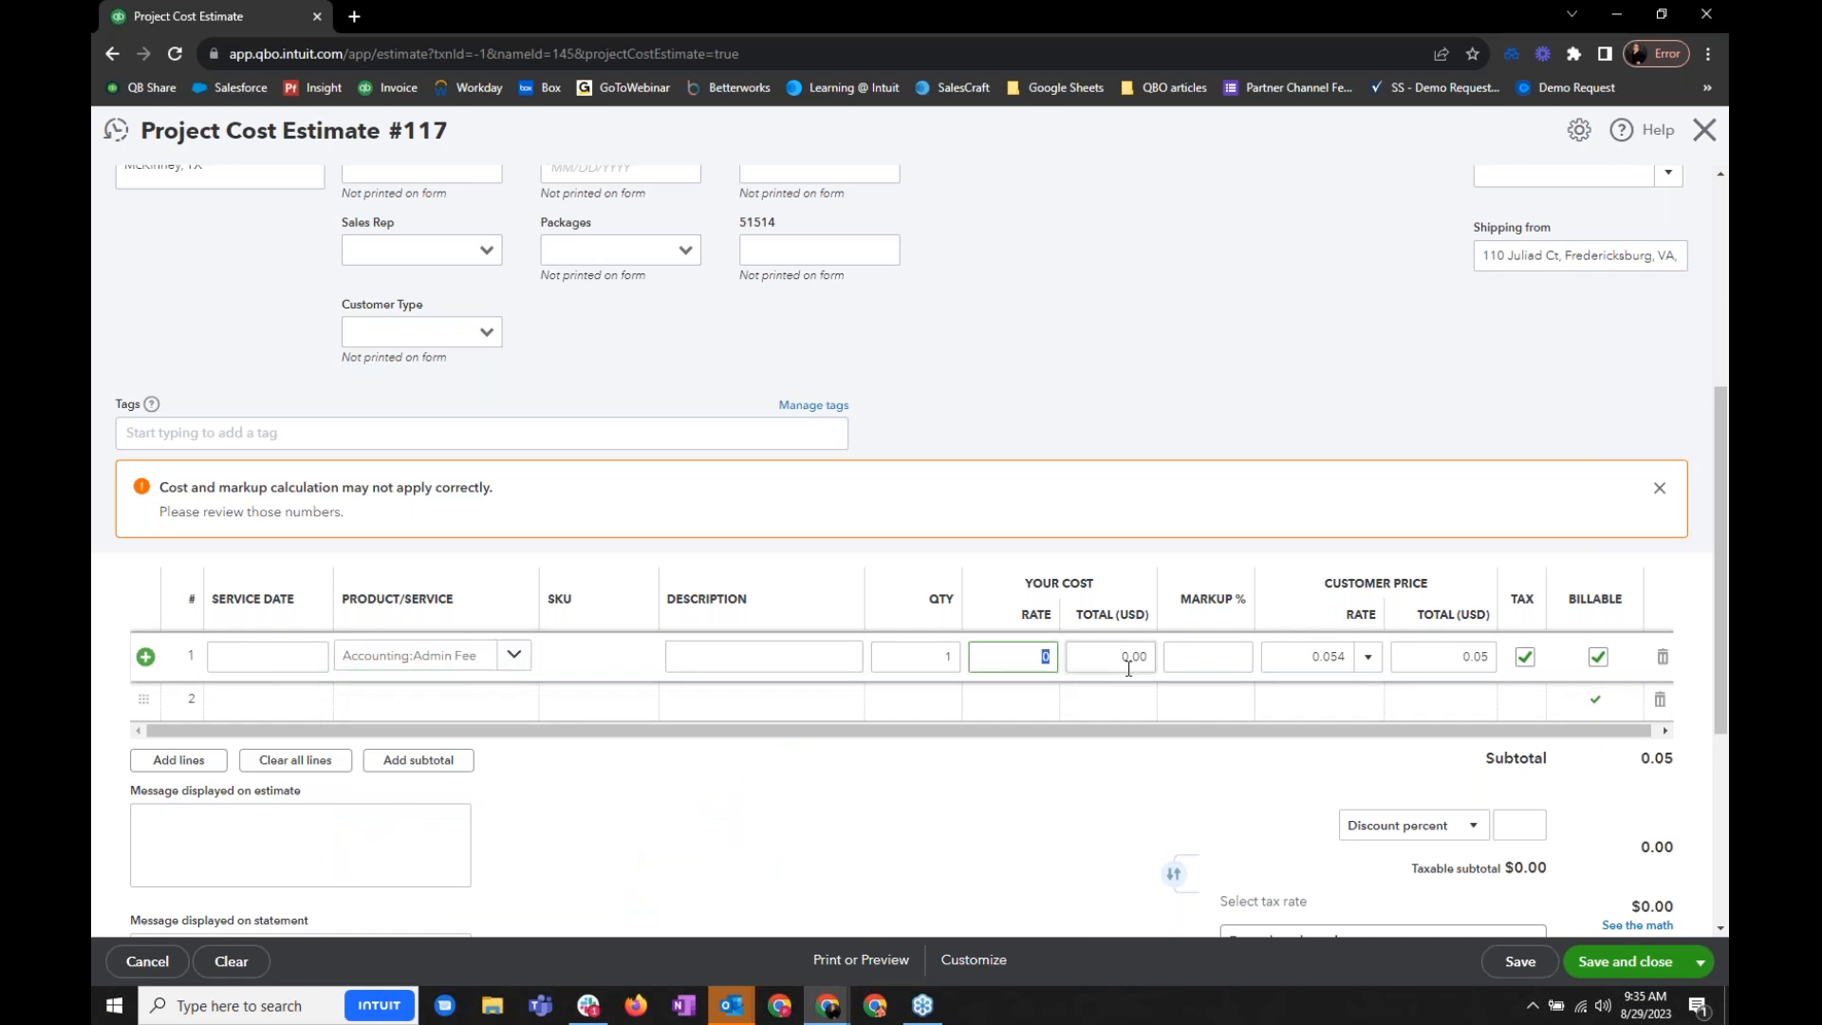
{"action": "type", "text": "10"}
{"action": "key", "text": "Tab"}
{"action": "key", "text": "Tab"}
{"action": "key", "text": "Tab"}
{"action": "key", "text": "Tab"}
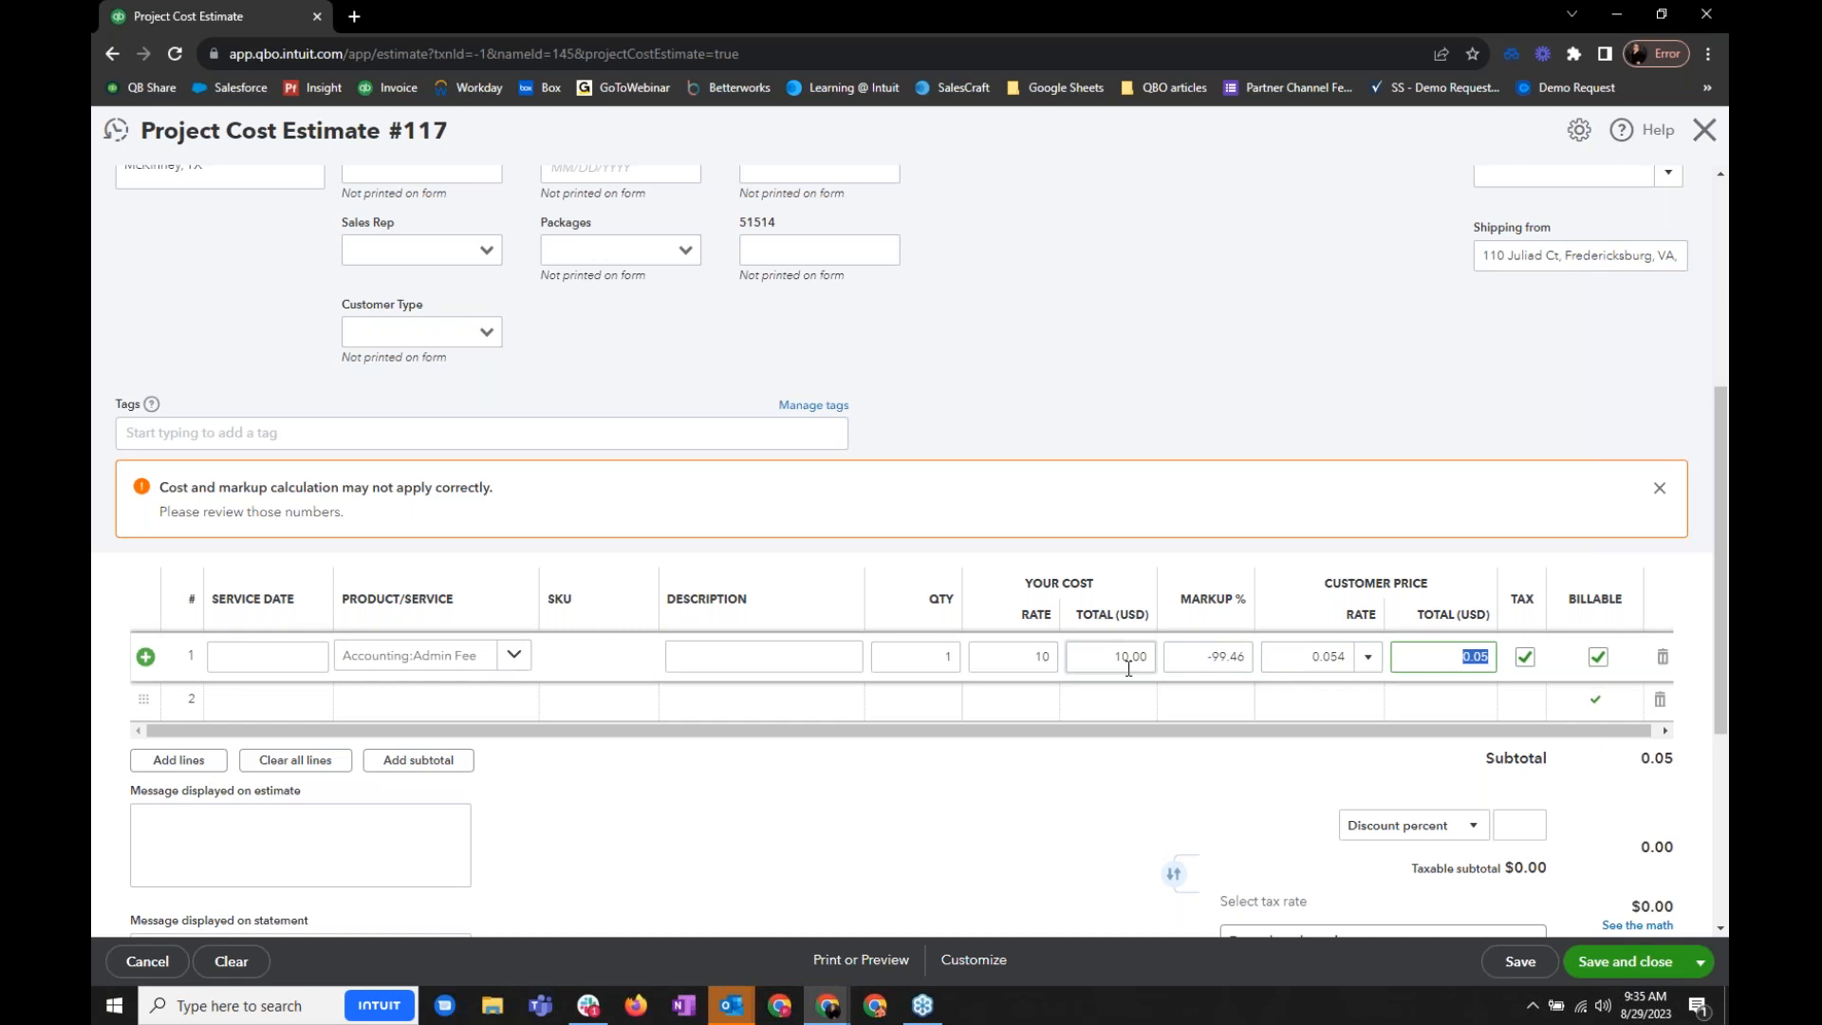
{"action": "type", "text": "25"}
{"action": "key", "text": "Tab"}
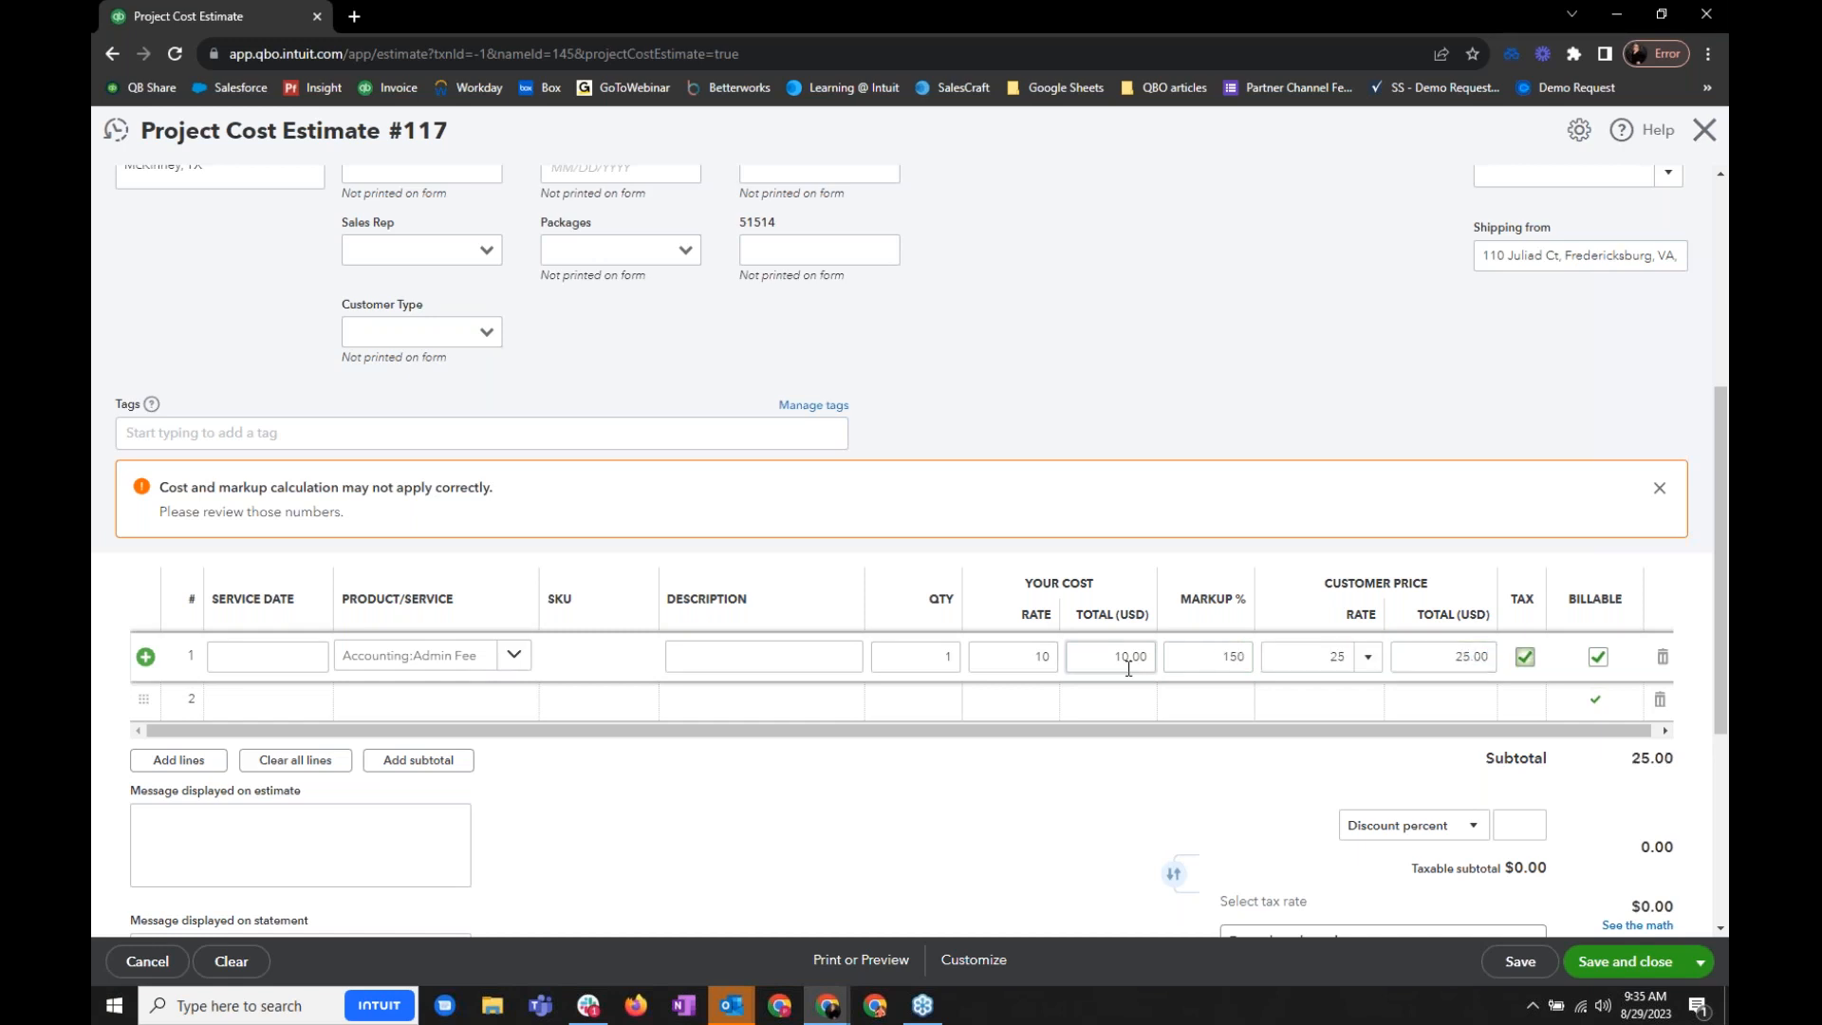
{"action": "scroll", "coordinate": [1143, 727], "scroll_direction": "up", "scroll_amount": 5}
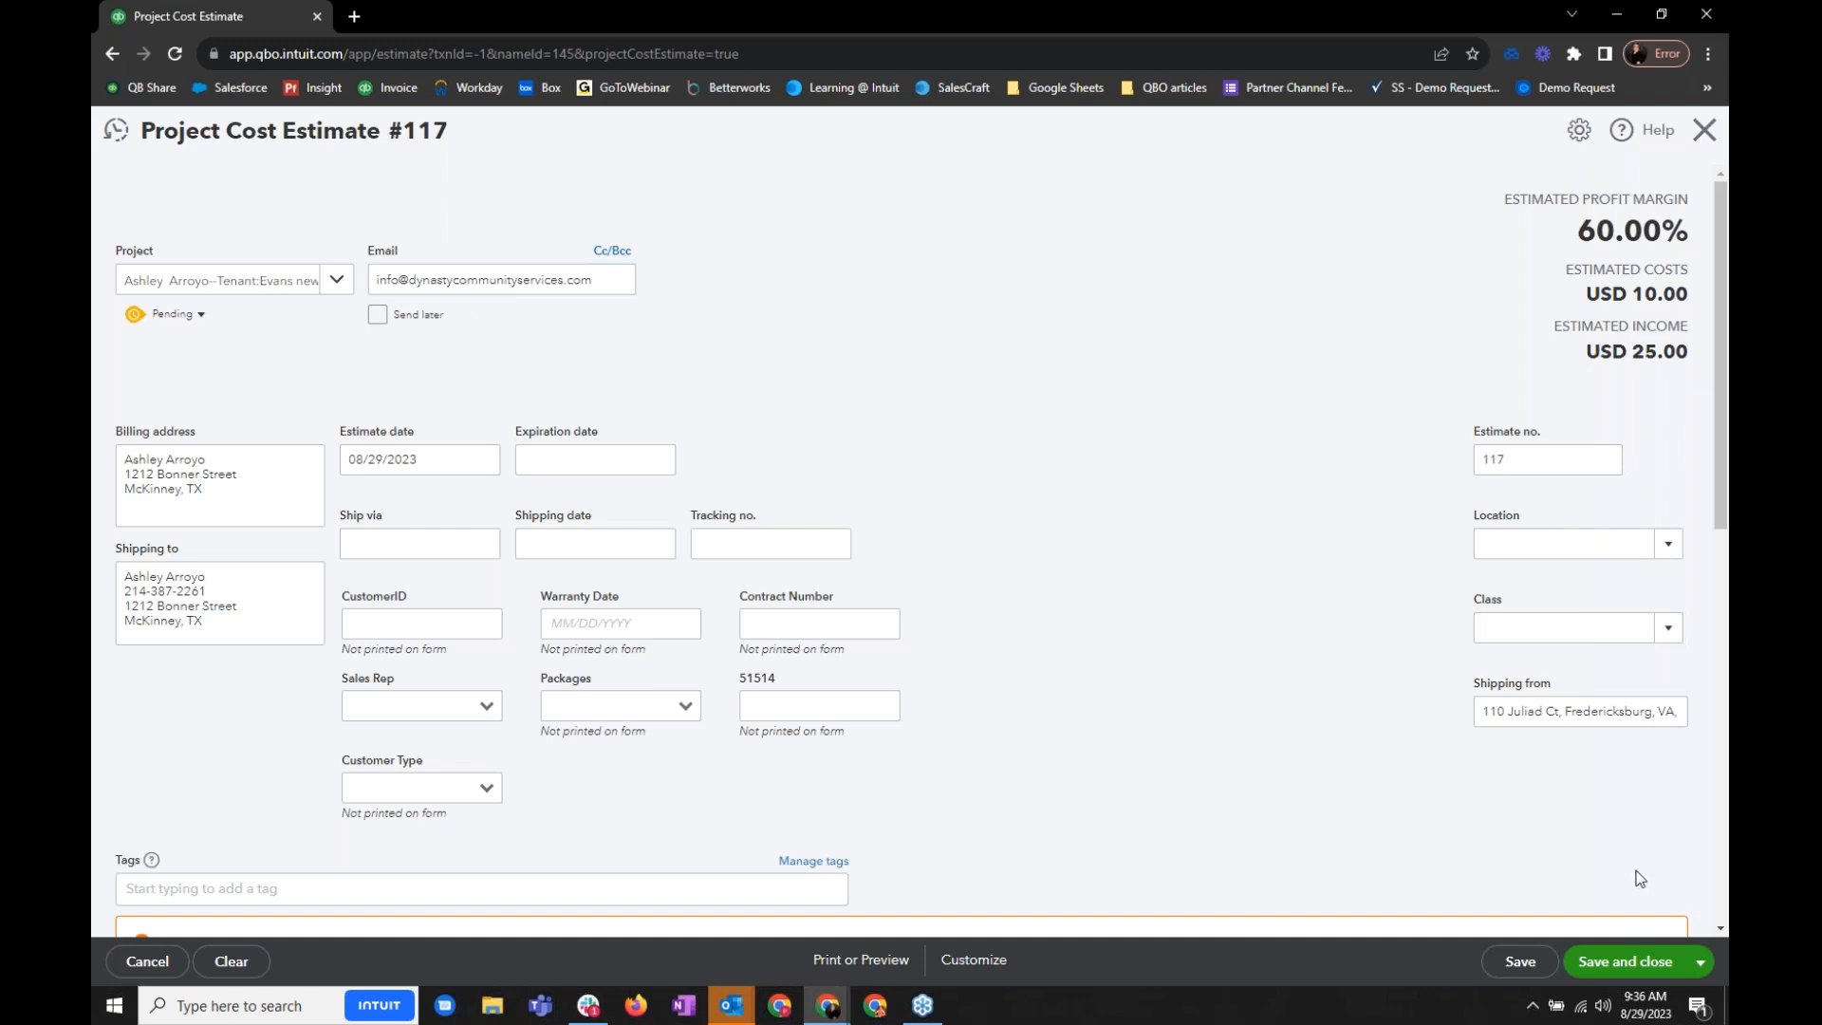
{"action": "left_click", "coordinate": [1517, 968]}
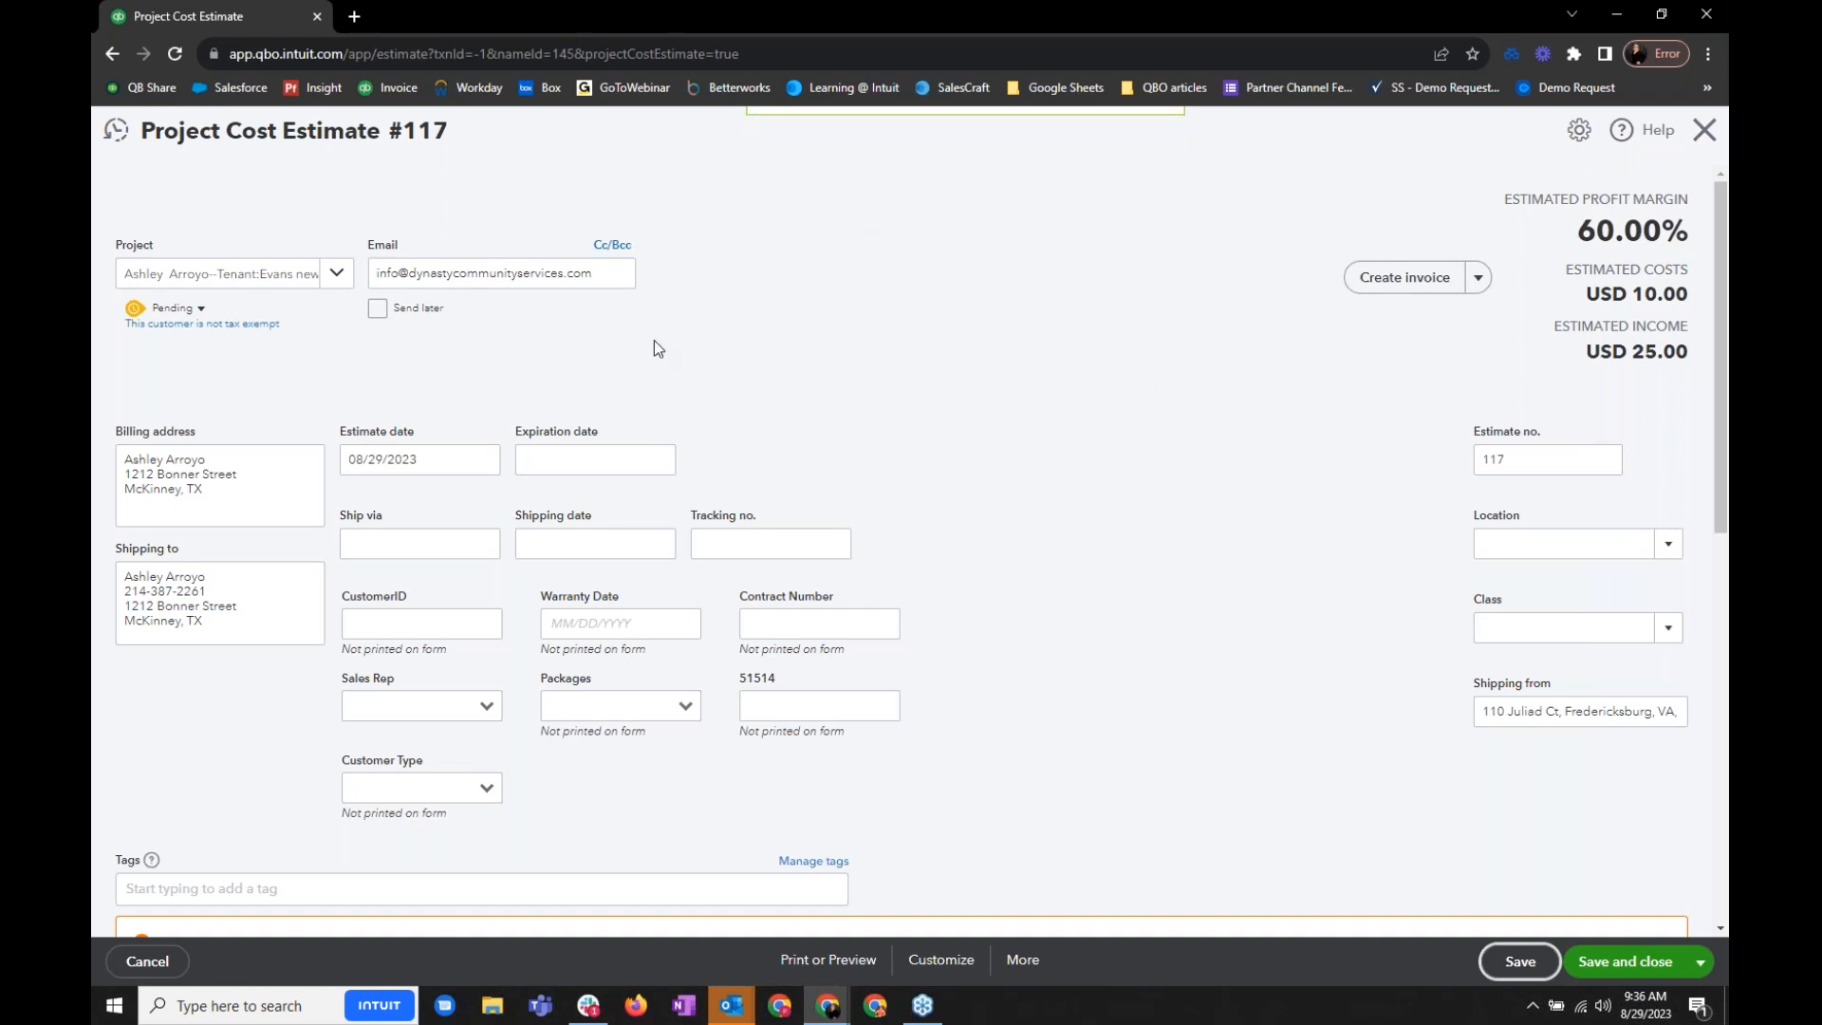
- Review the status options available for the estimate and save the estimate again
{"action": "left_click", "coordinate": [201, 311]}
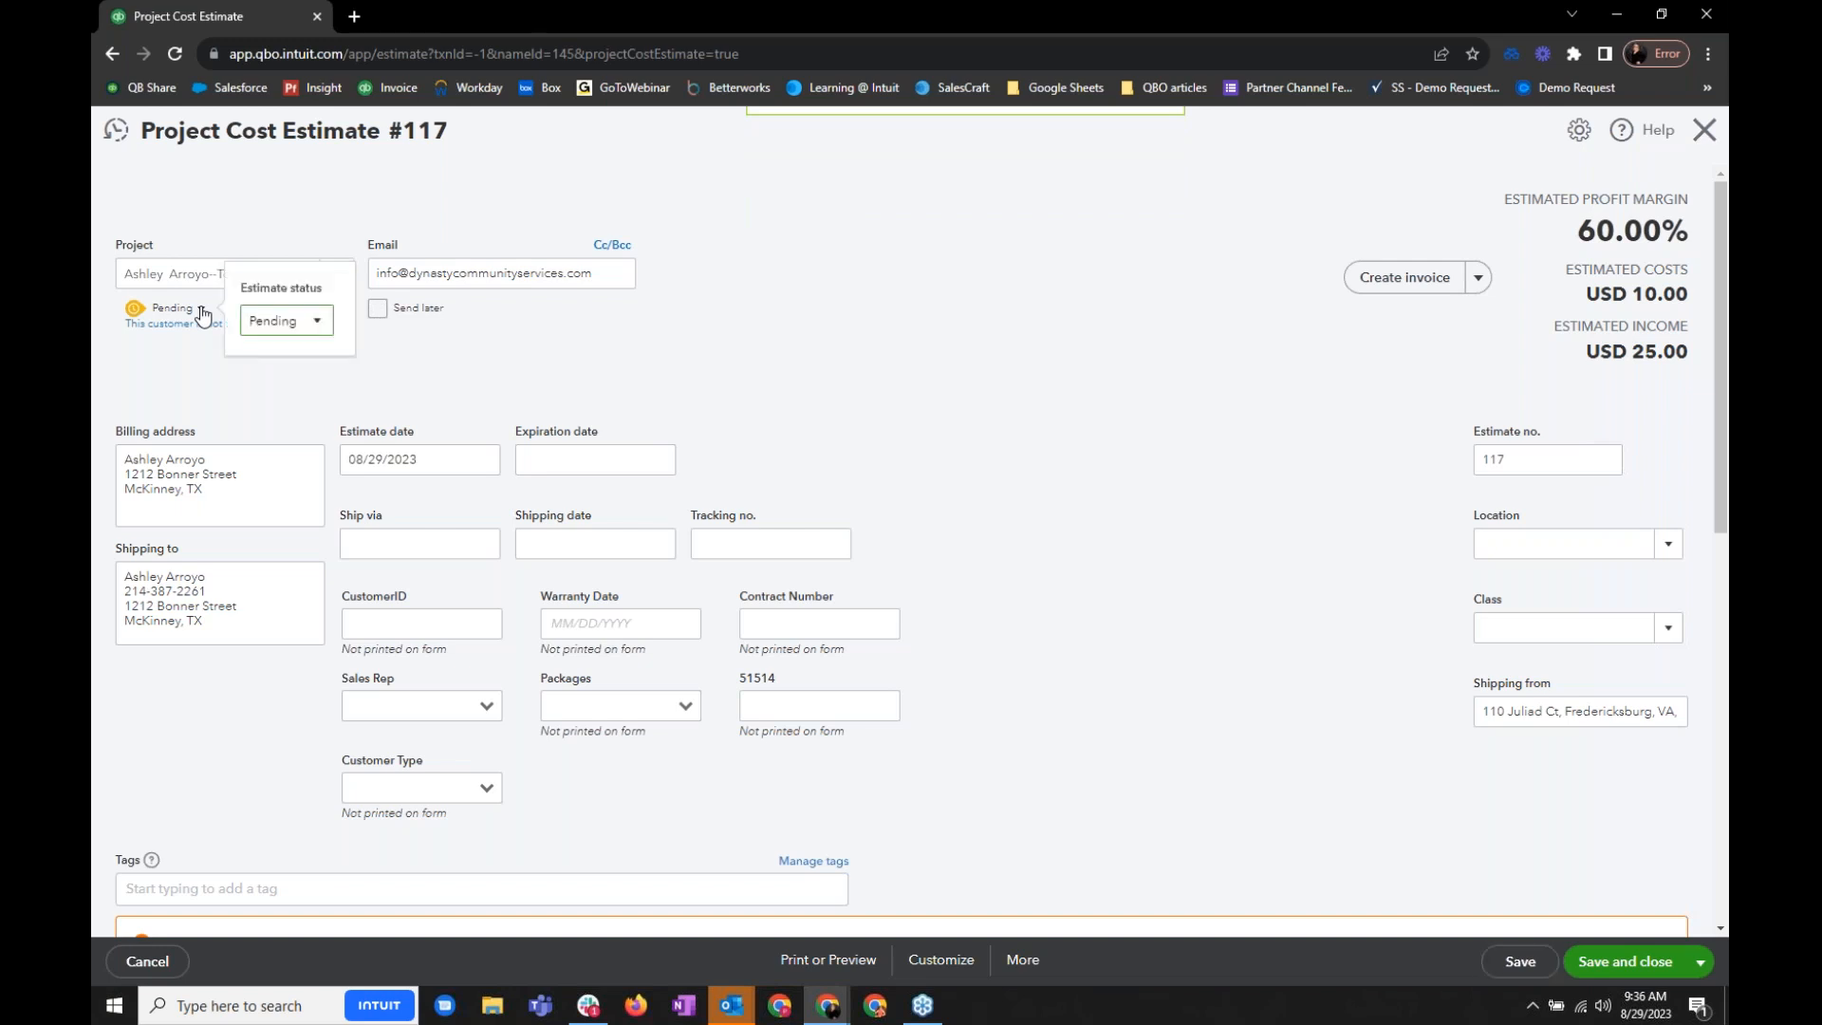
{"action": "left_click", "coordinate": [317, 323]}
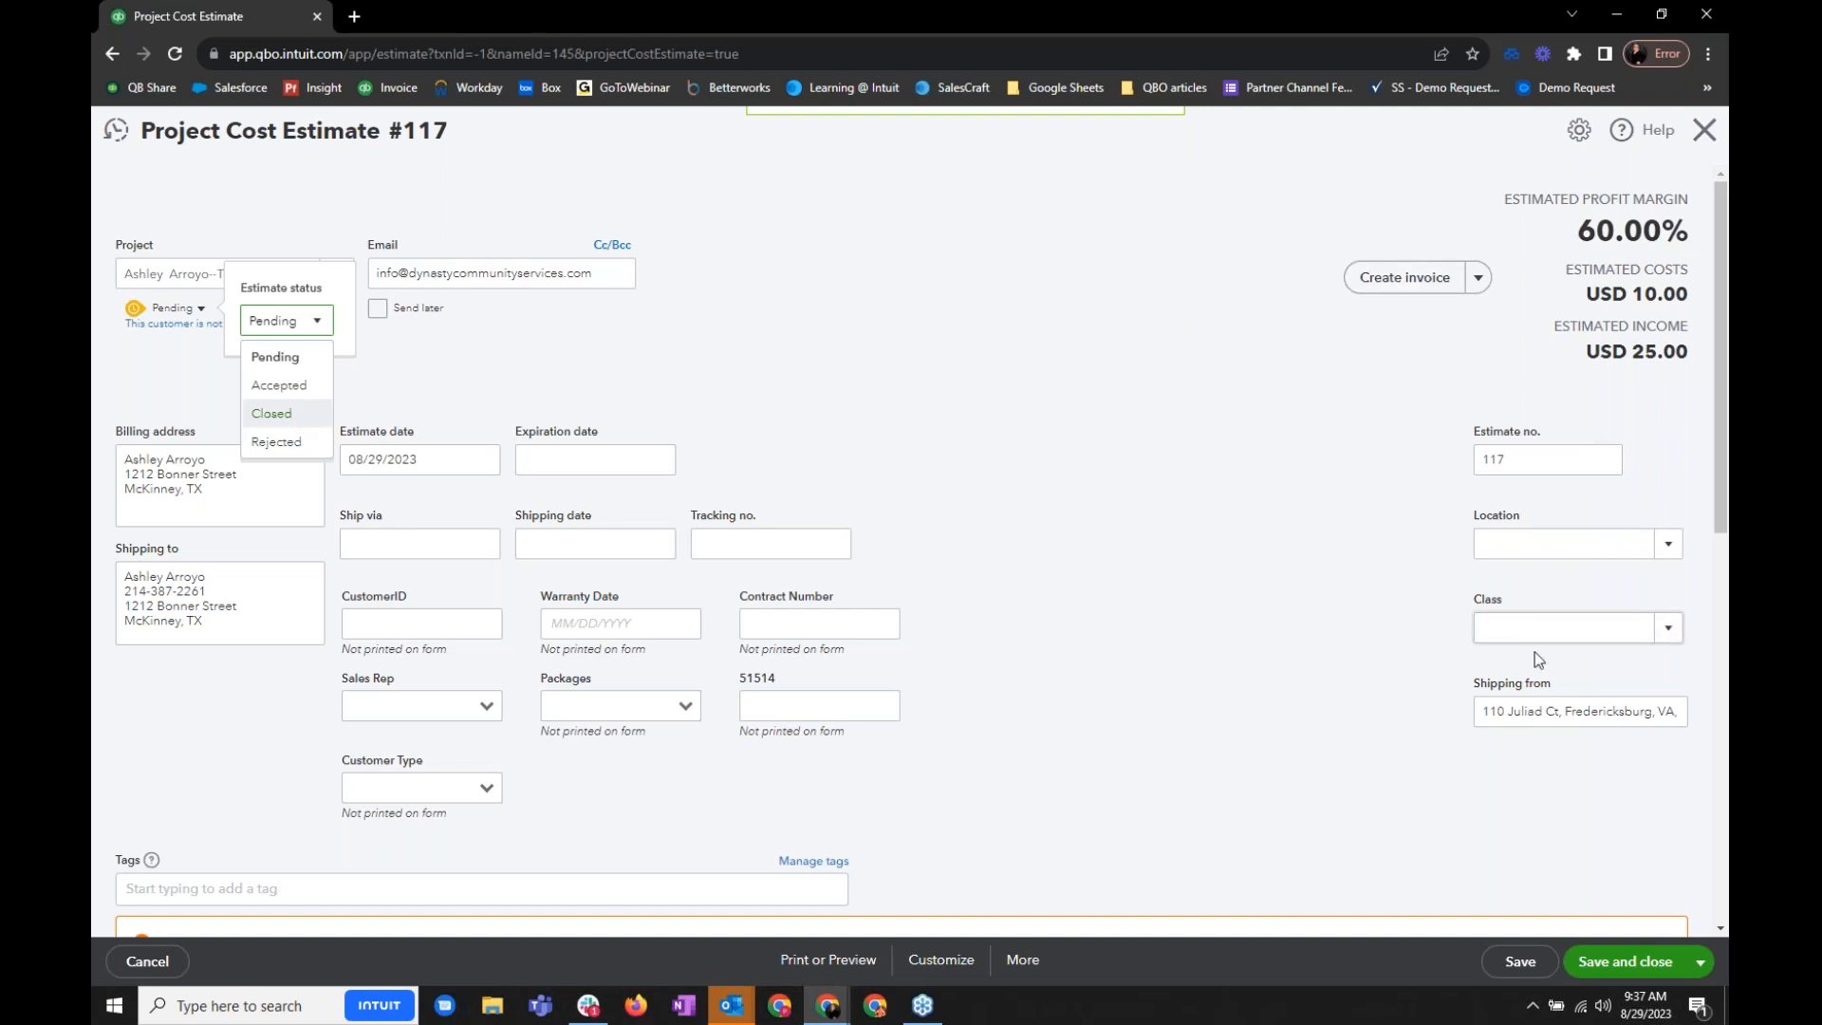
{"action": "left_click", "coordinate": [1524, 968]}
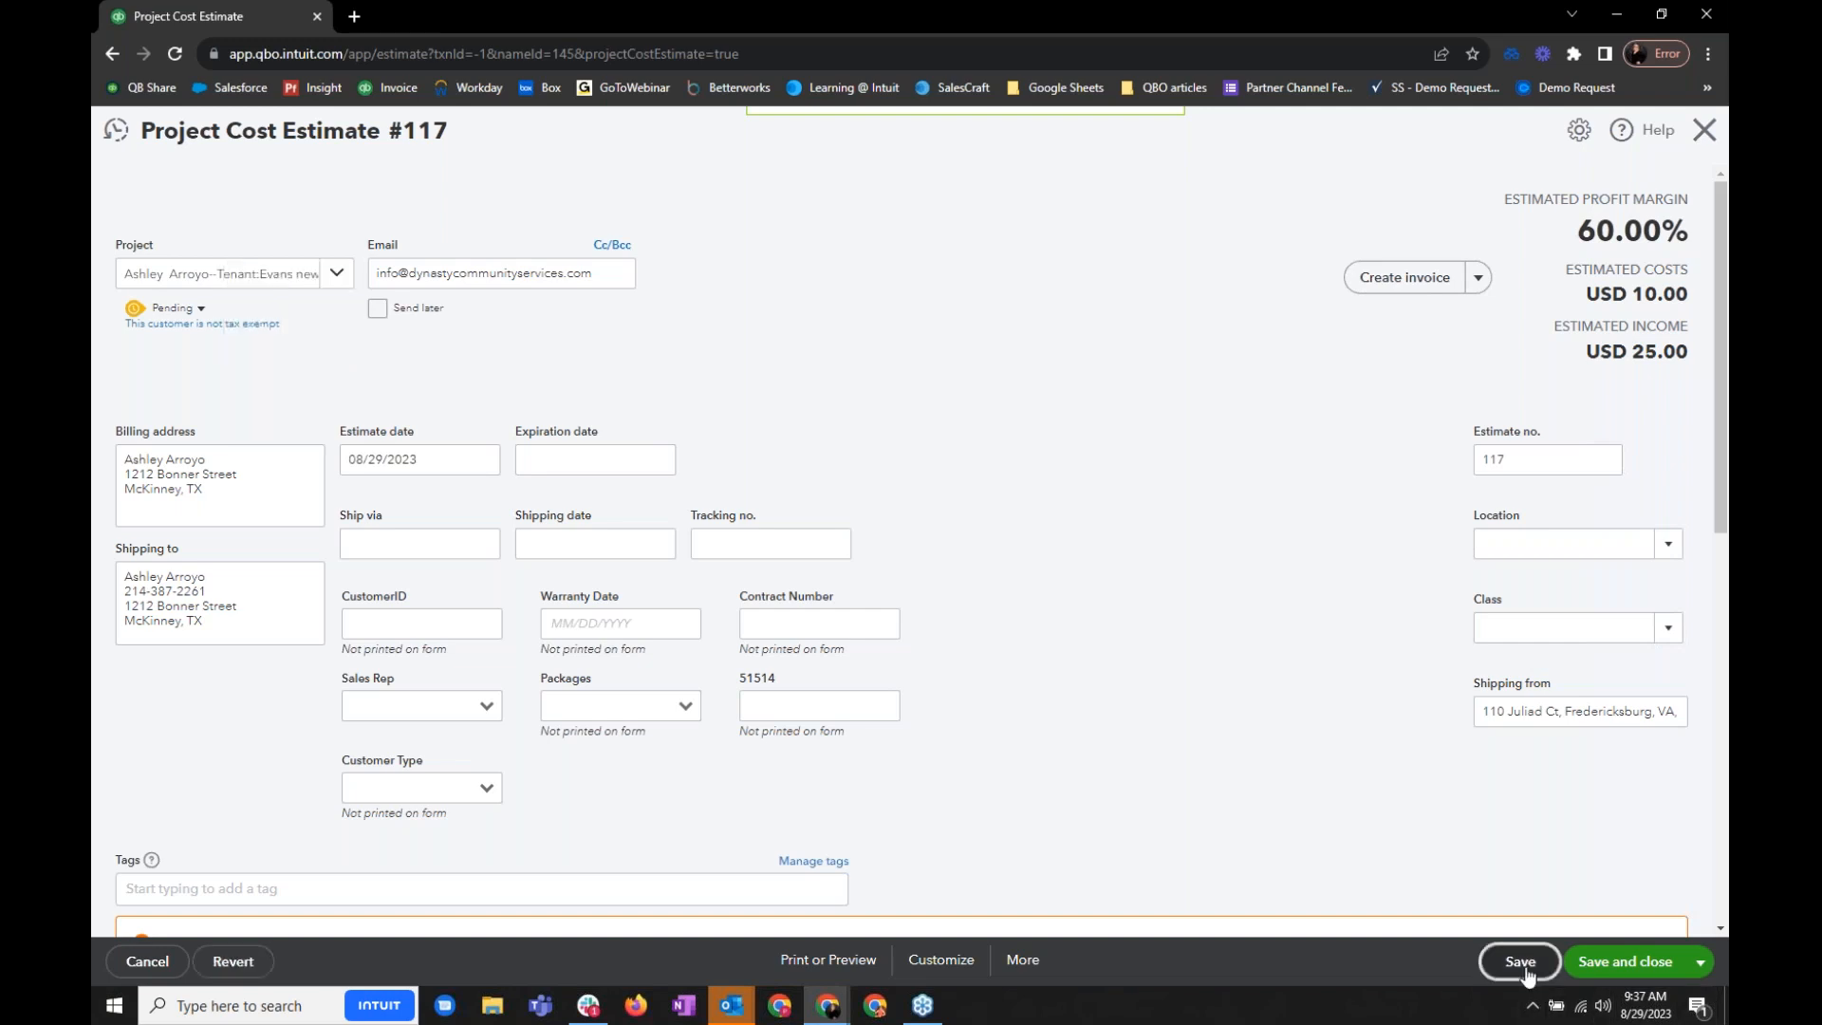
- Create an invoice from the estimate for the total of all estimate lines, save it and close it to return to the project
{"action": "left_click", "coordinate": [1367, 283]}
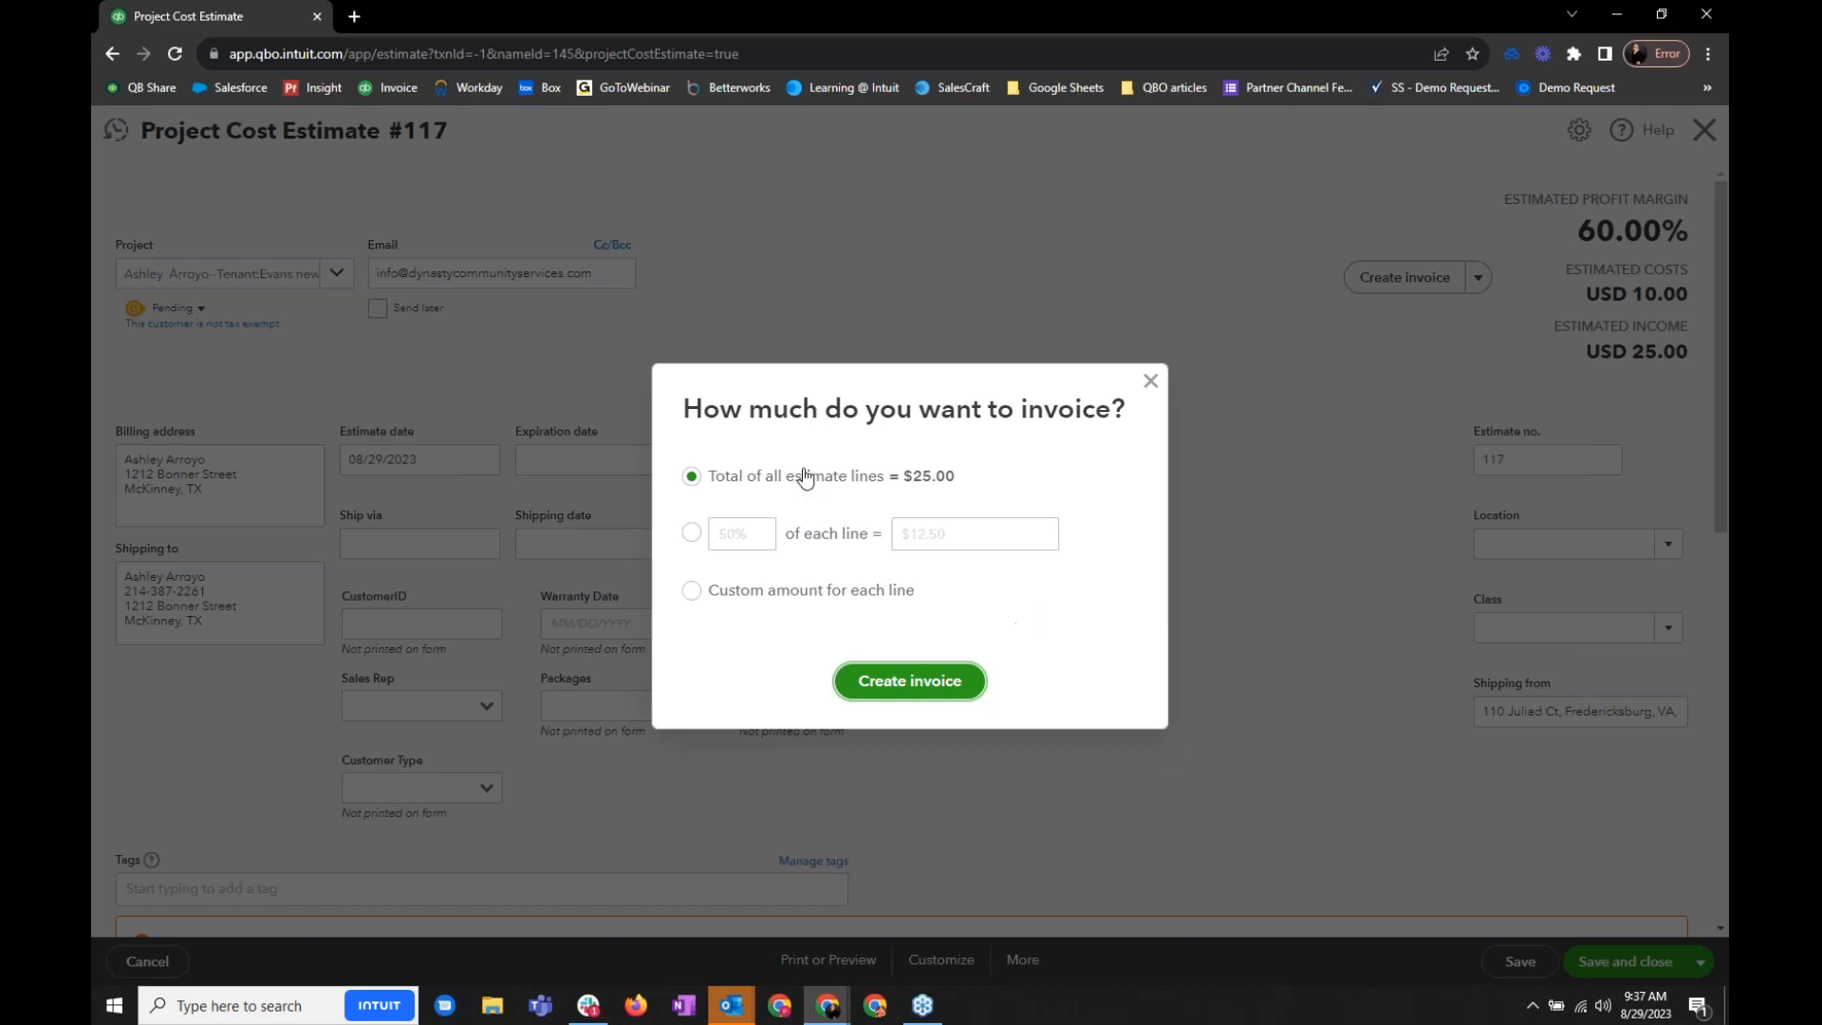
{"action": "left_click", "coordinate": [906, 681]}
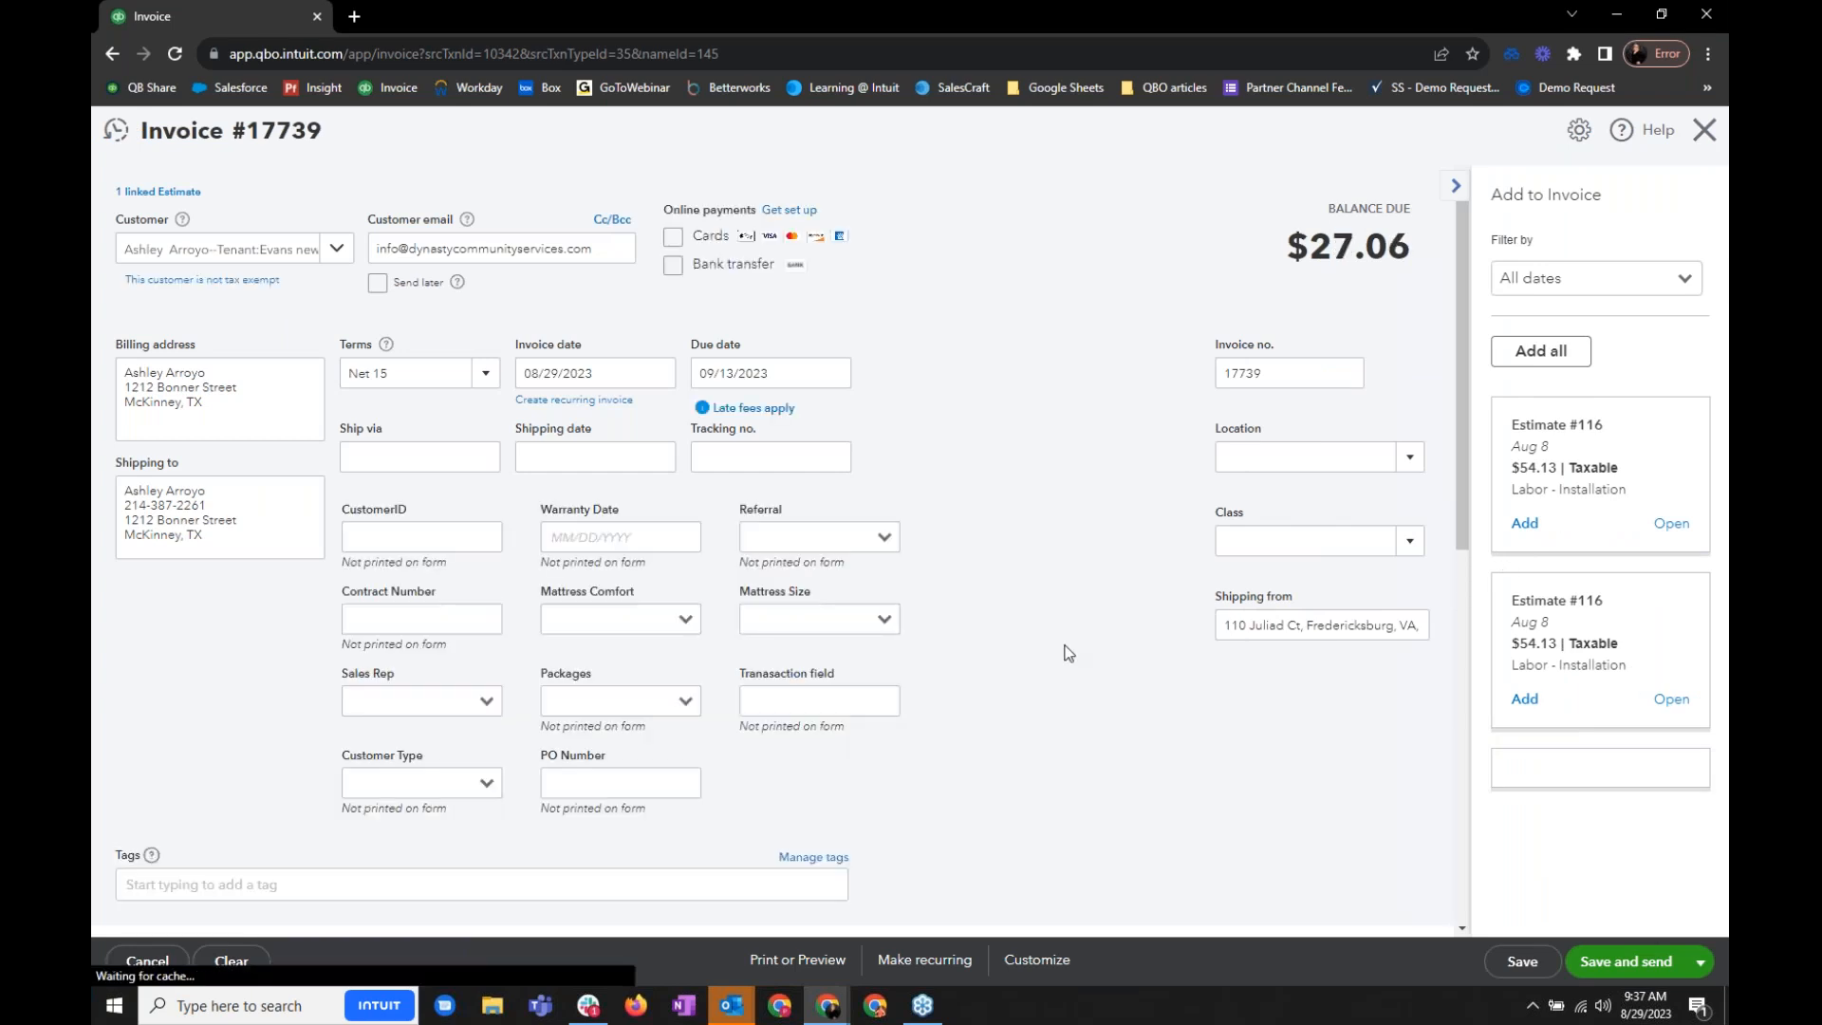
{"action": "scroll", "coordinate": [1082, 655], "scroll_direction": "down", "scroll_amount": 2}
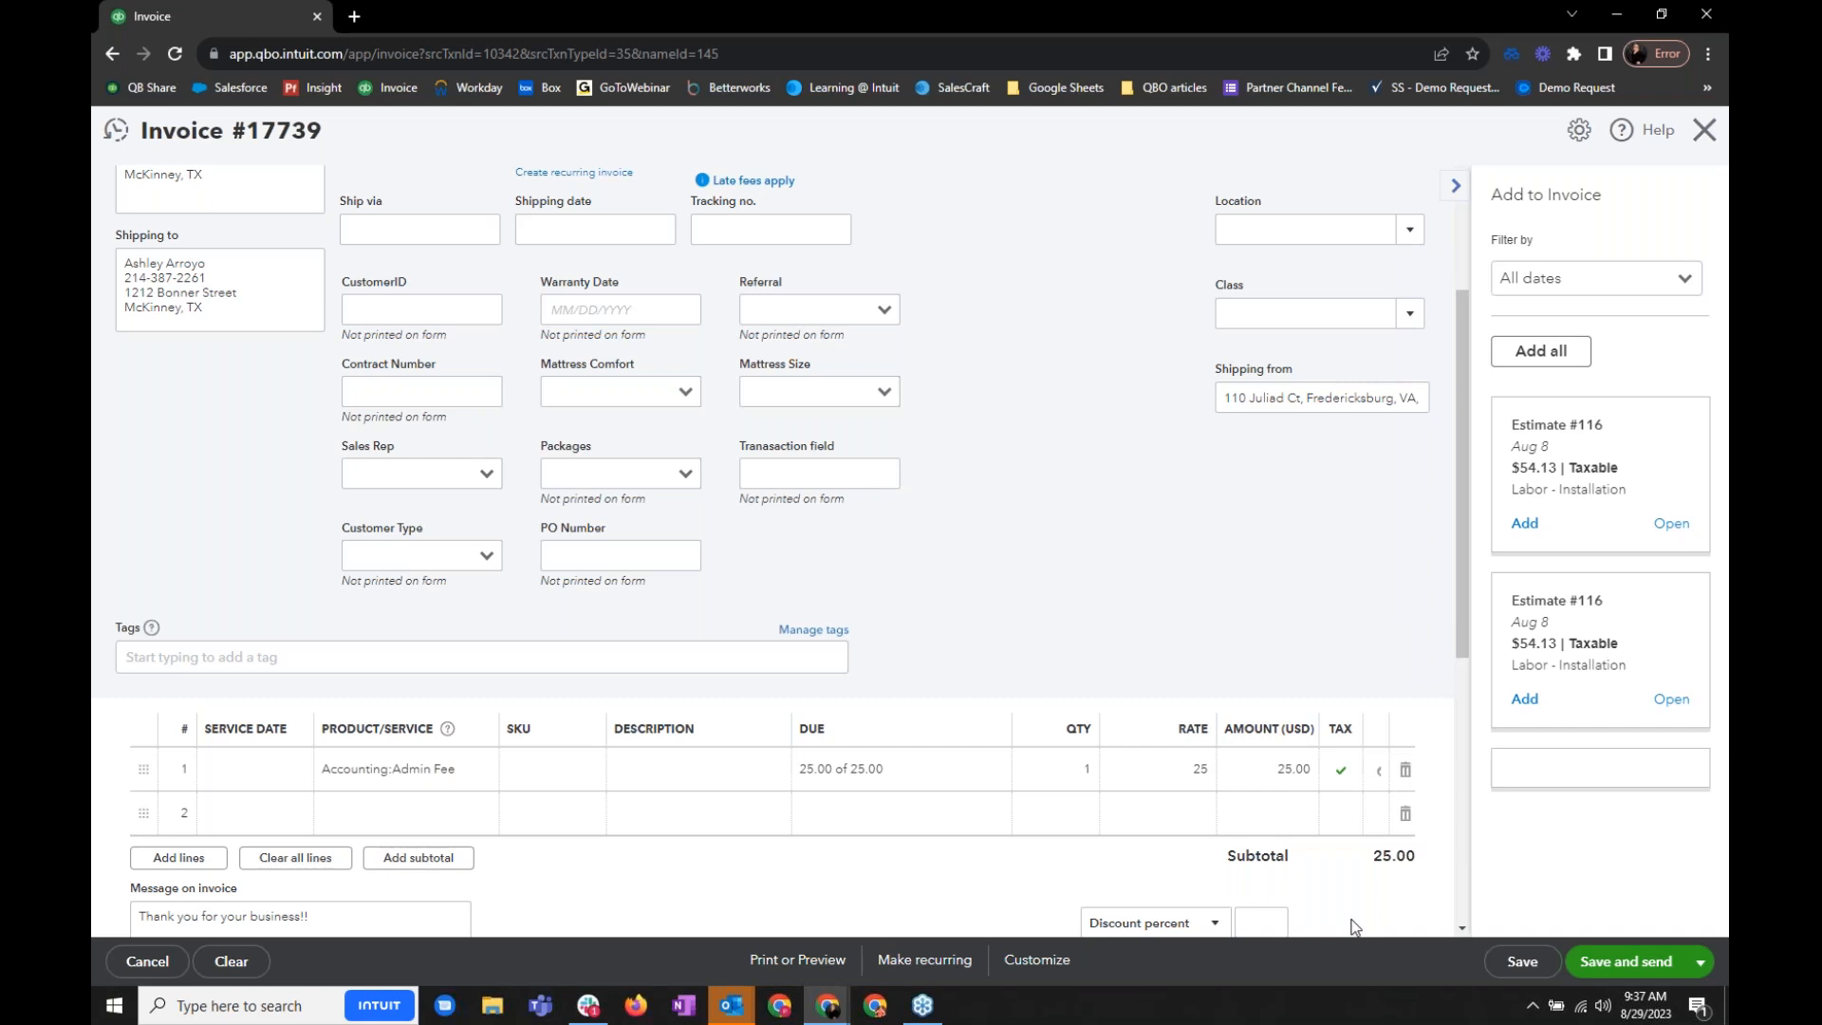
{"action": "left_click", "coordinate": [1522, 963]}
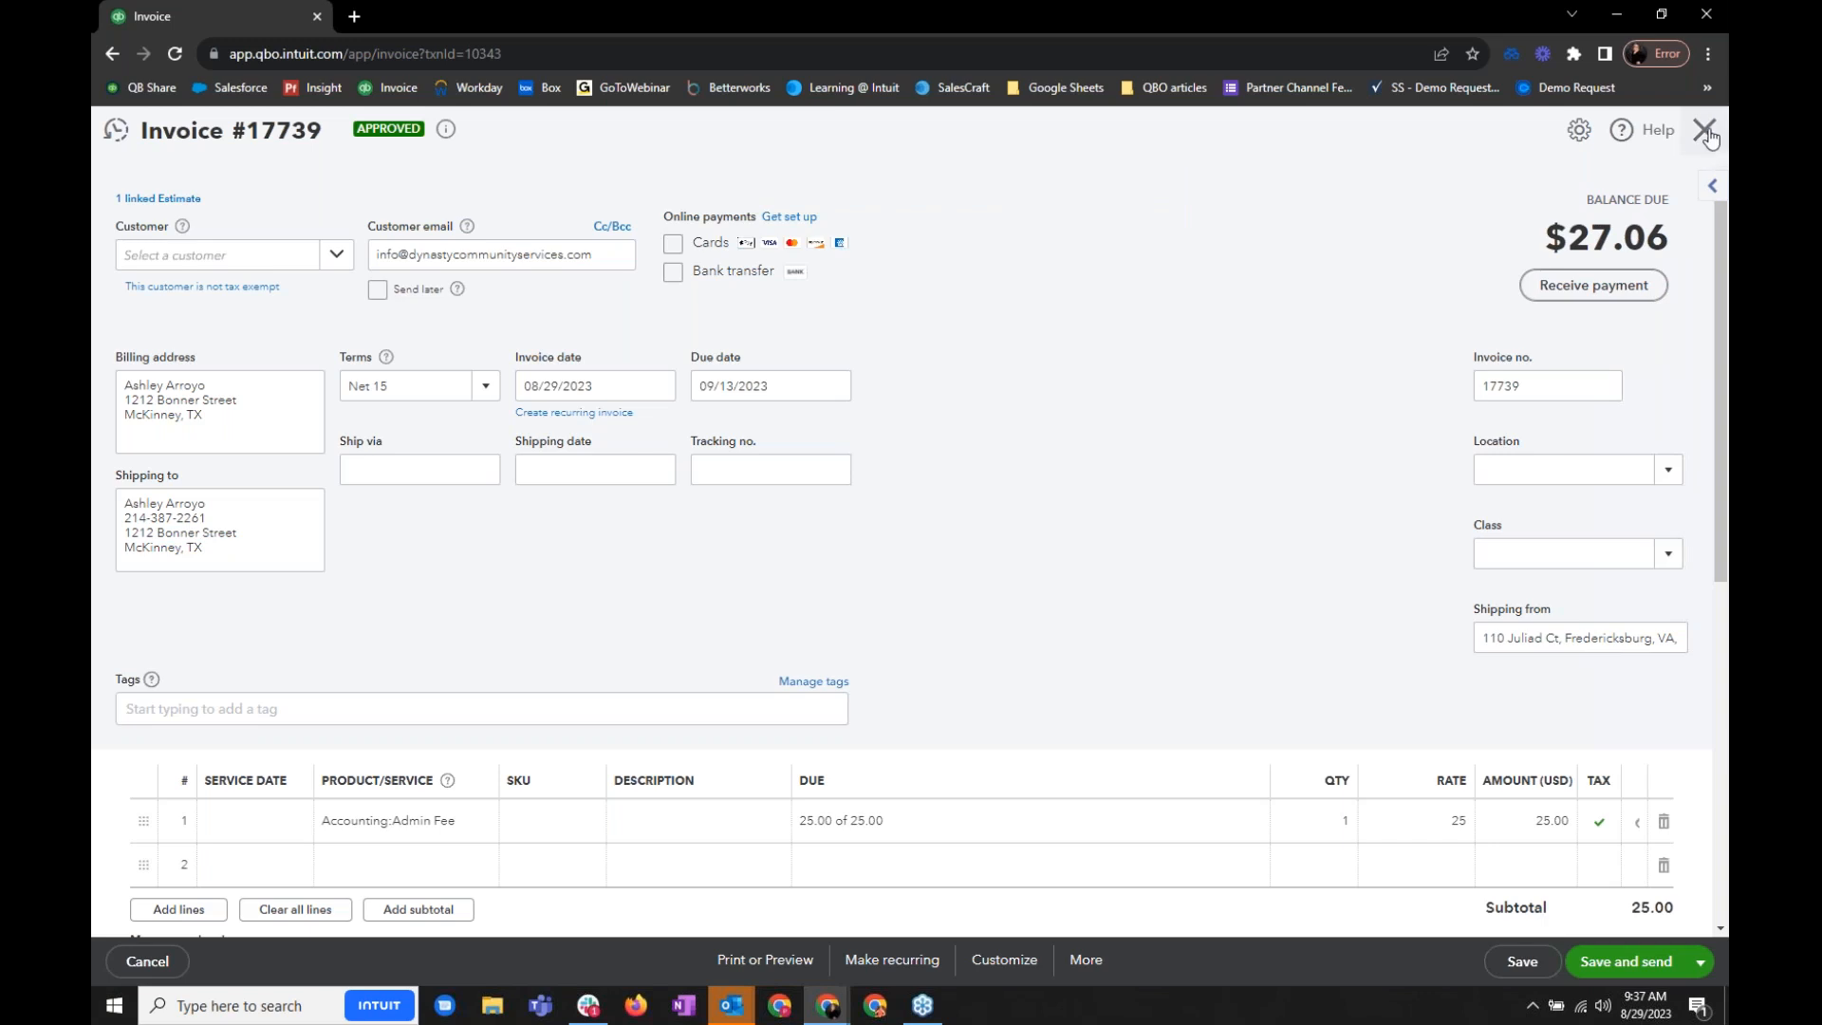
{"action": "left_click", "coordinate": [1704, 130]}
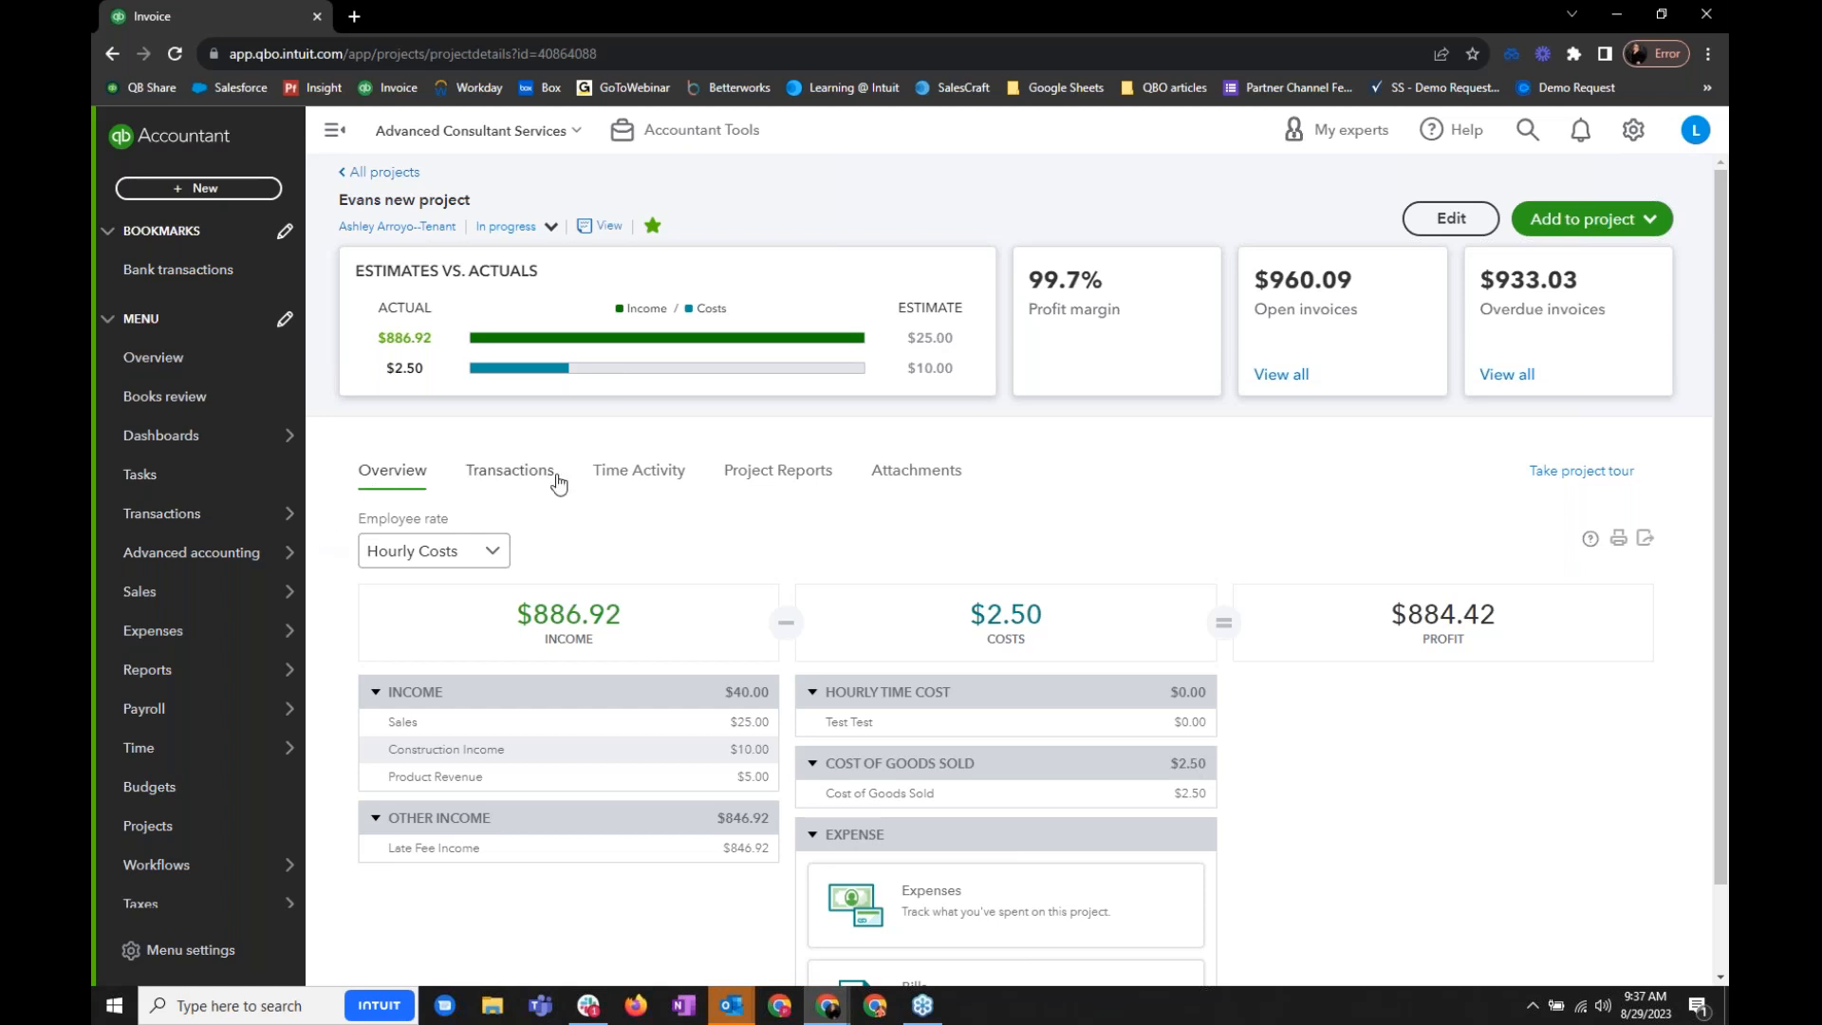
- Examine the Estimates vs. actuals report for the project
{"action": "left_click", "coordinate": [774, 475]}
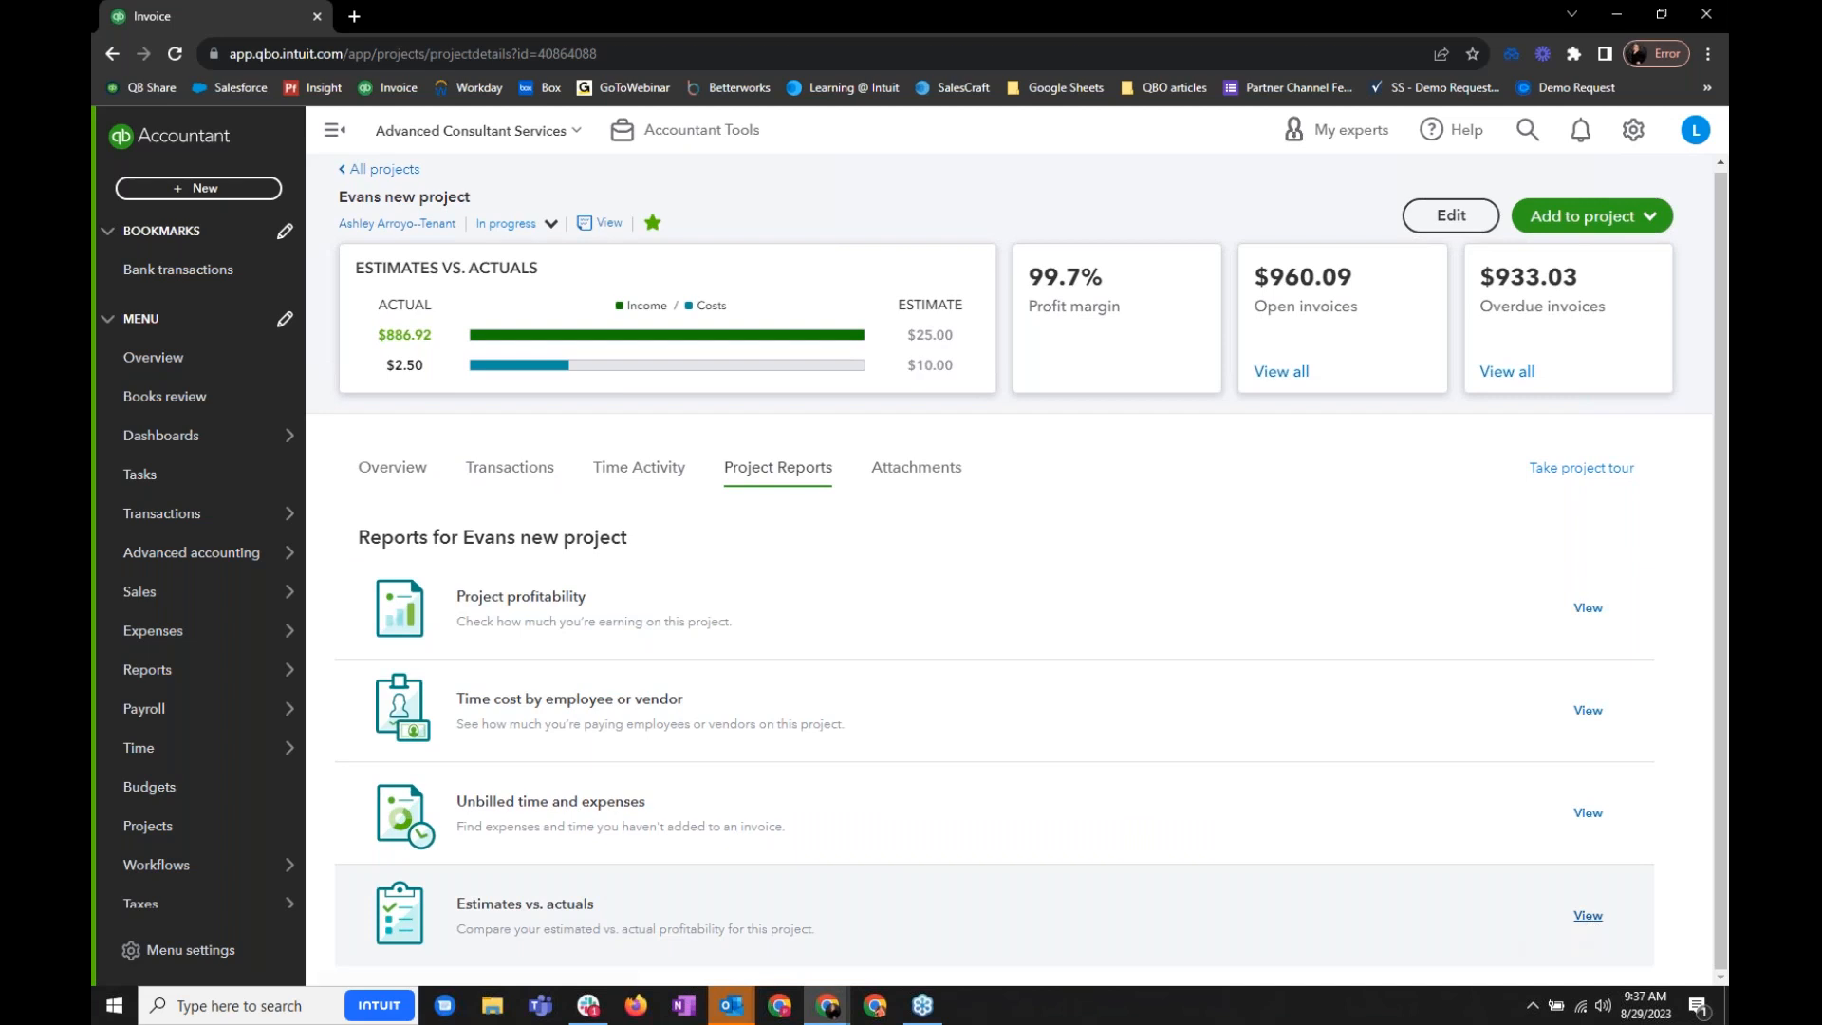
{"action": "left_click", "coordinate": [1589, 919]}
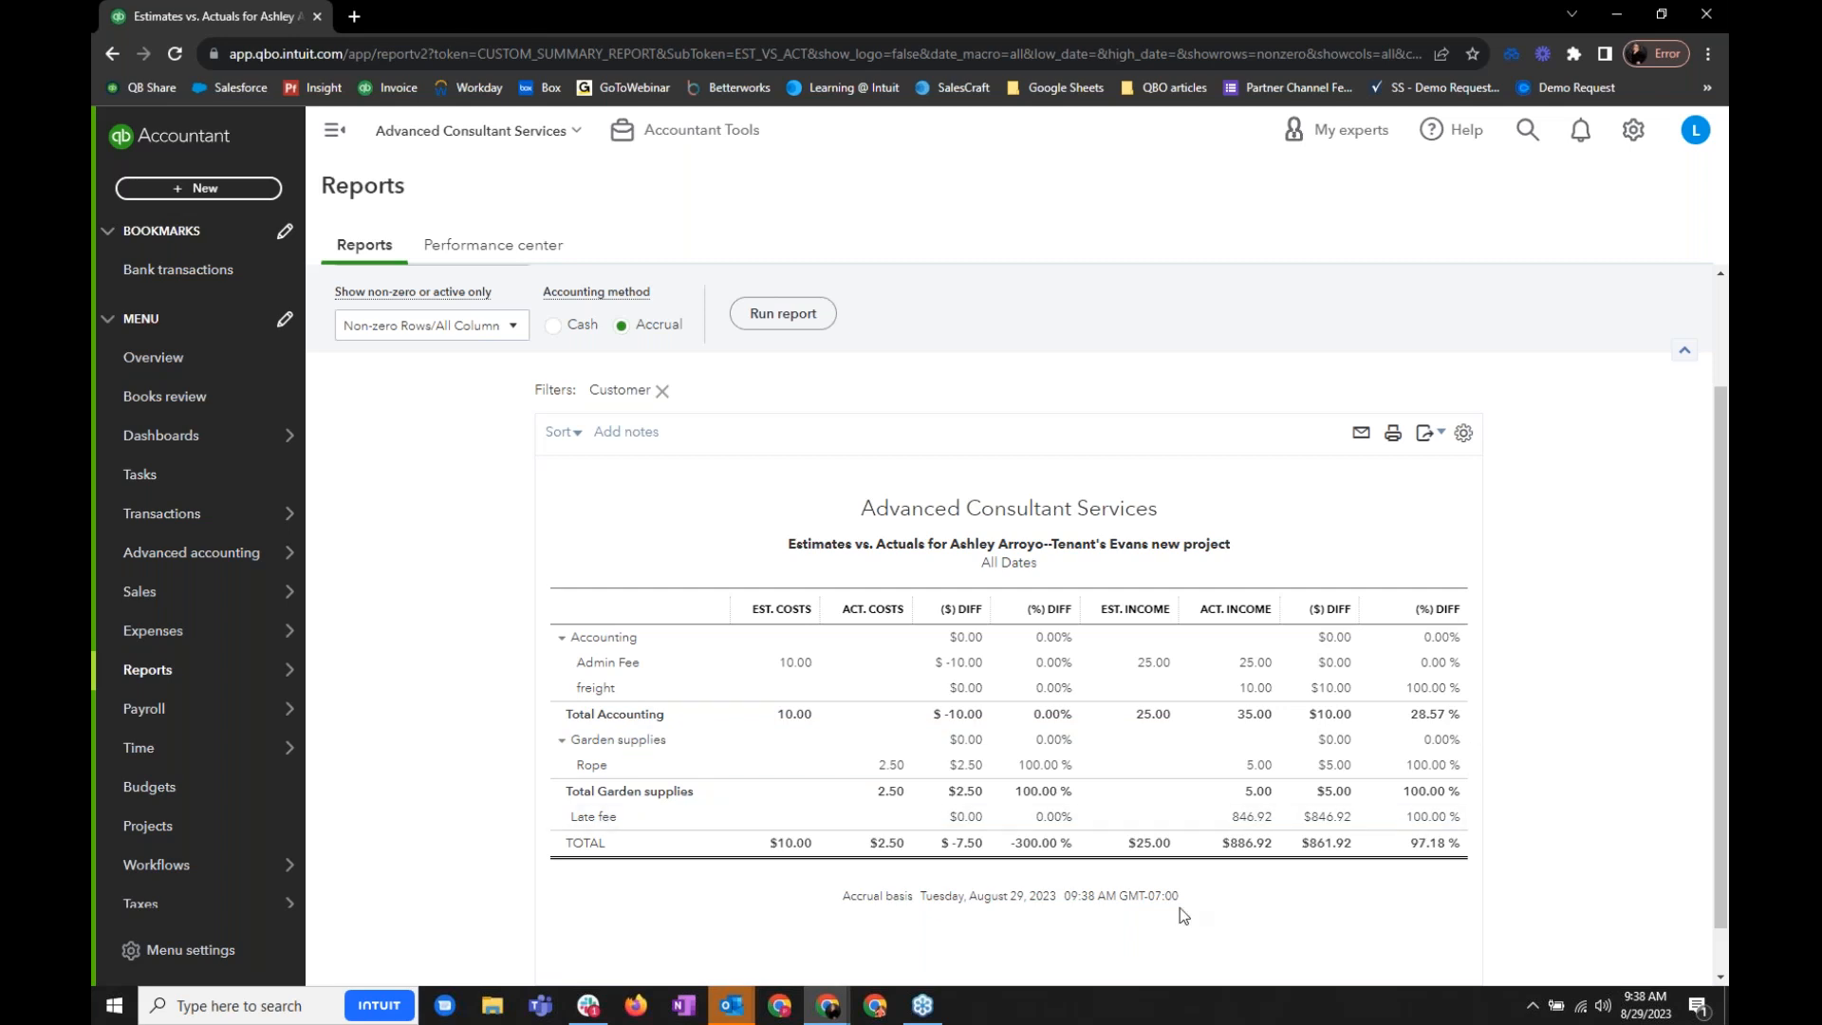
- Return to the presentation and advance past the Add Expense to Project slides to the Bill from Estimate slide
{"action": "left_click", "coordinate": [824, 1008]}
{"action": "left_click", "coordinate": [770, 953]}
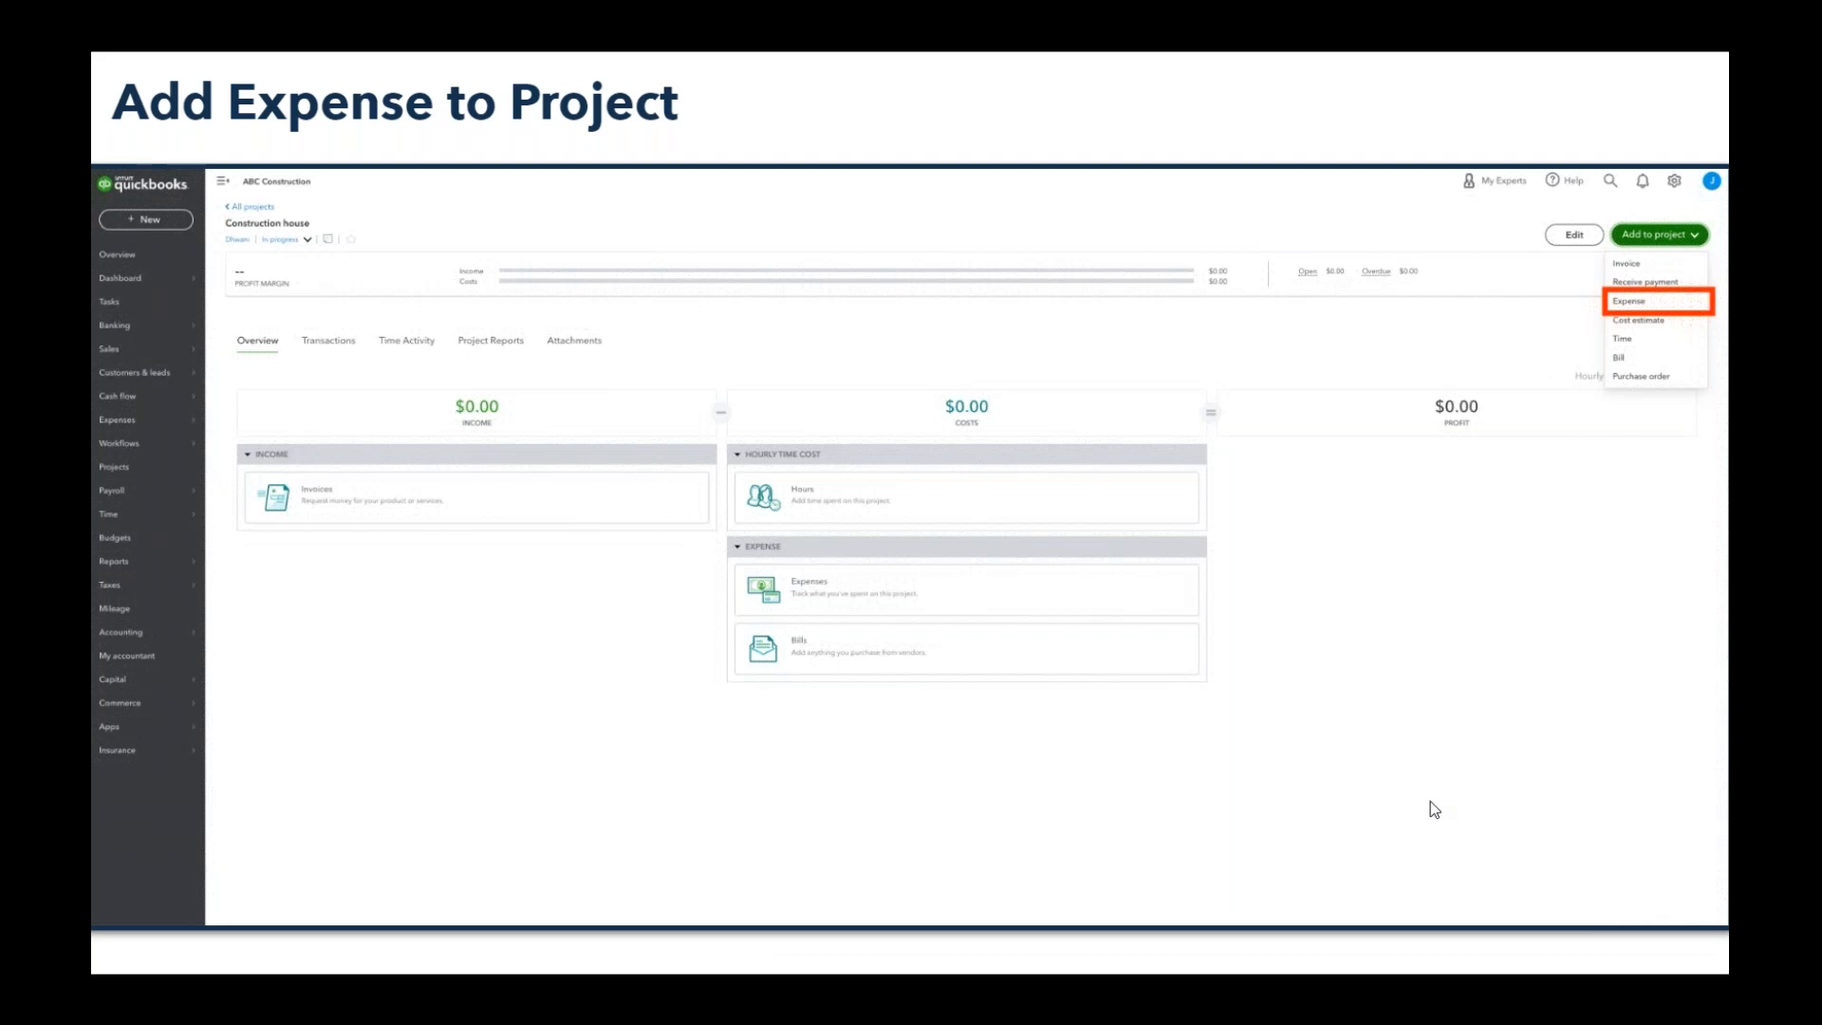
{"action": "key", "text": "Right"}
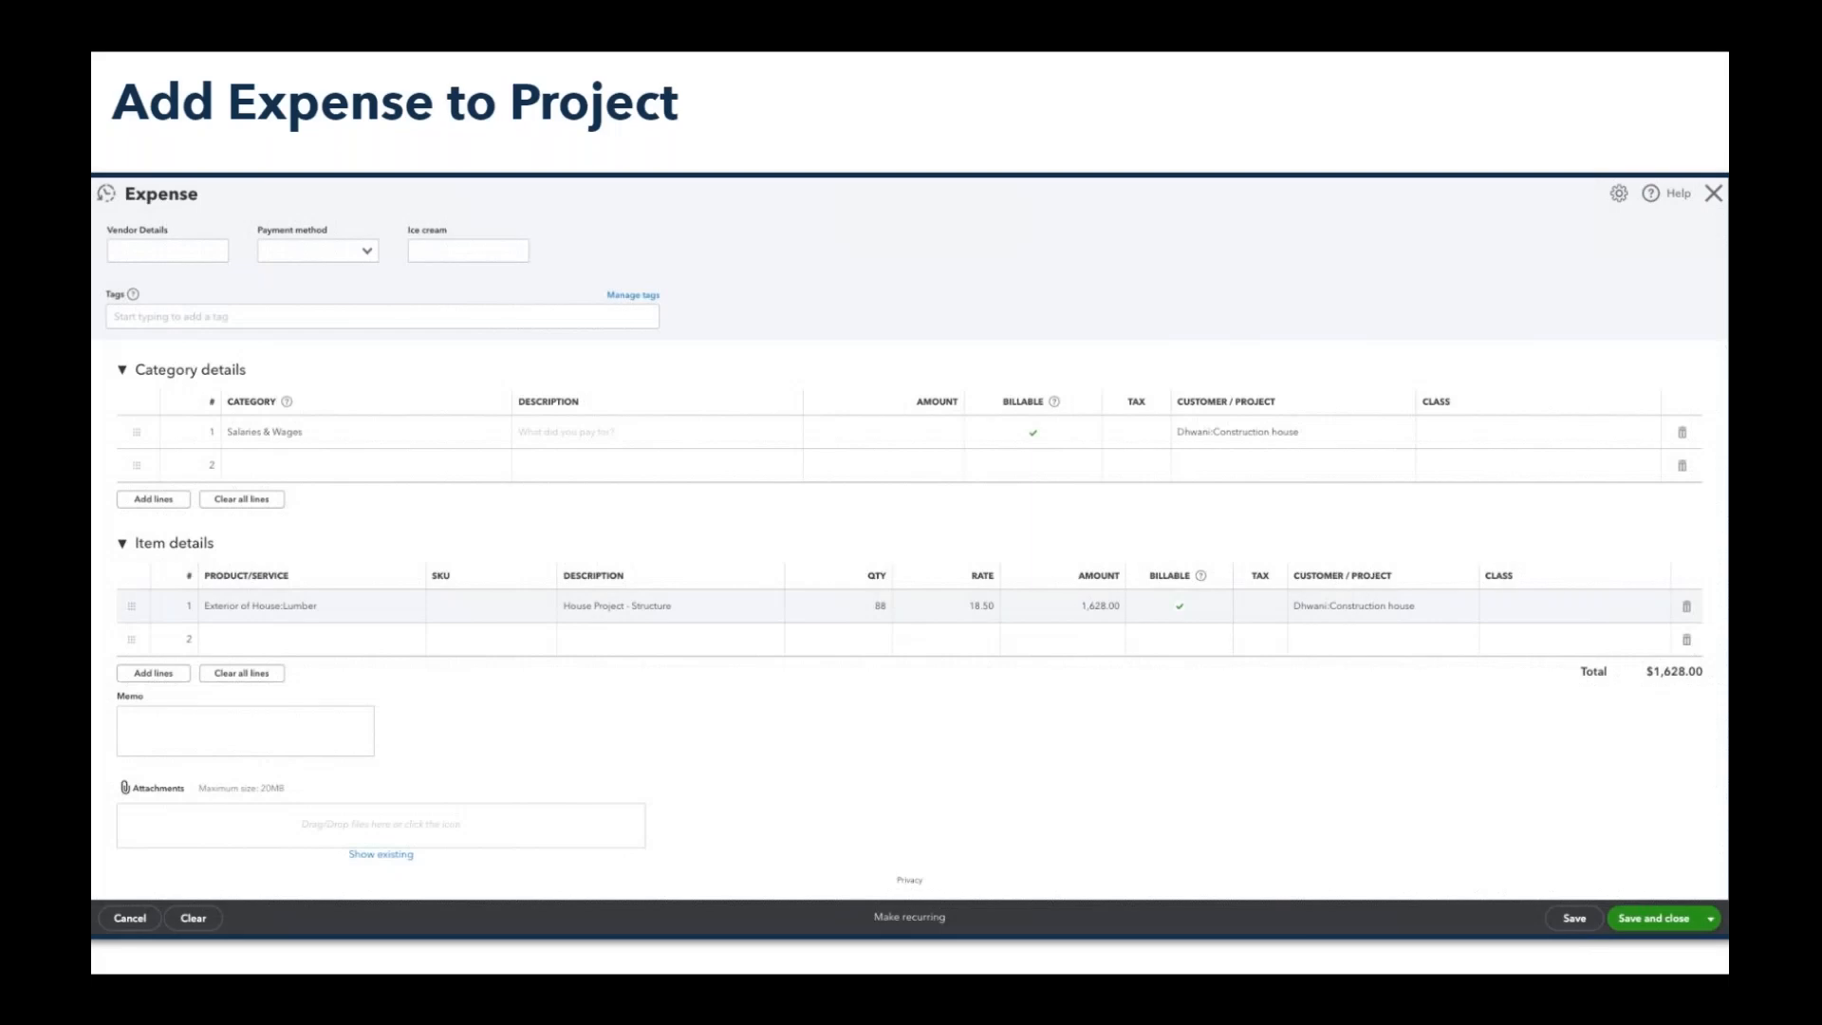
{"action": "key", "text": "Right"}
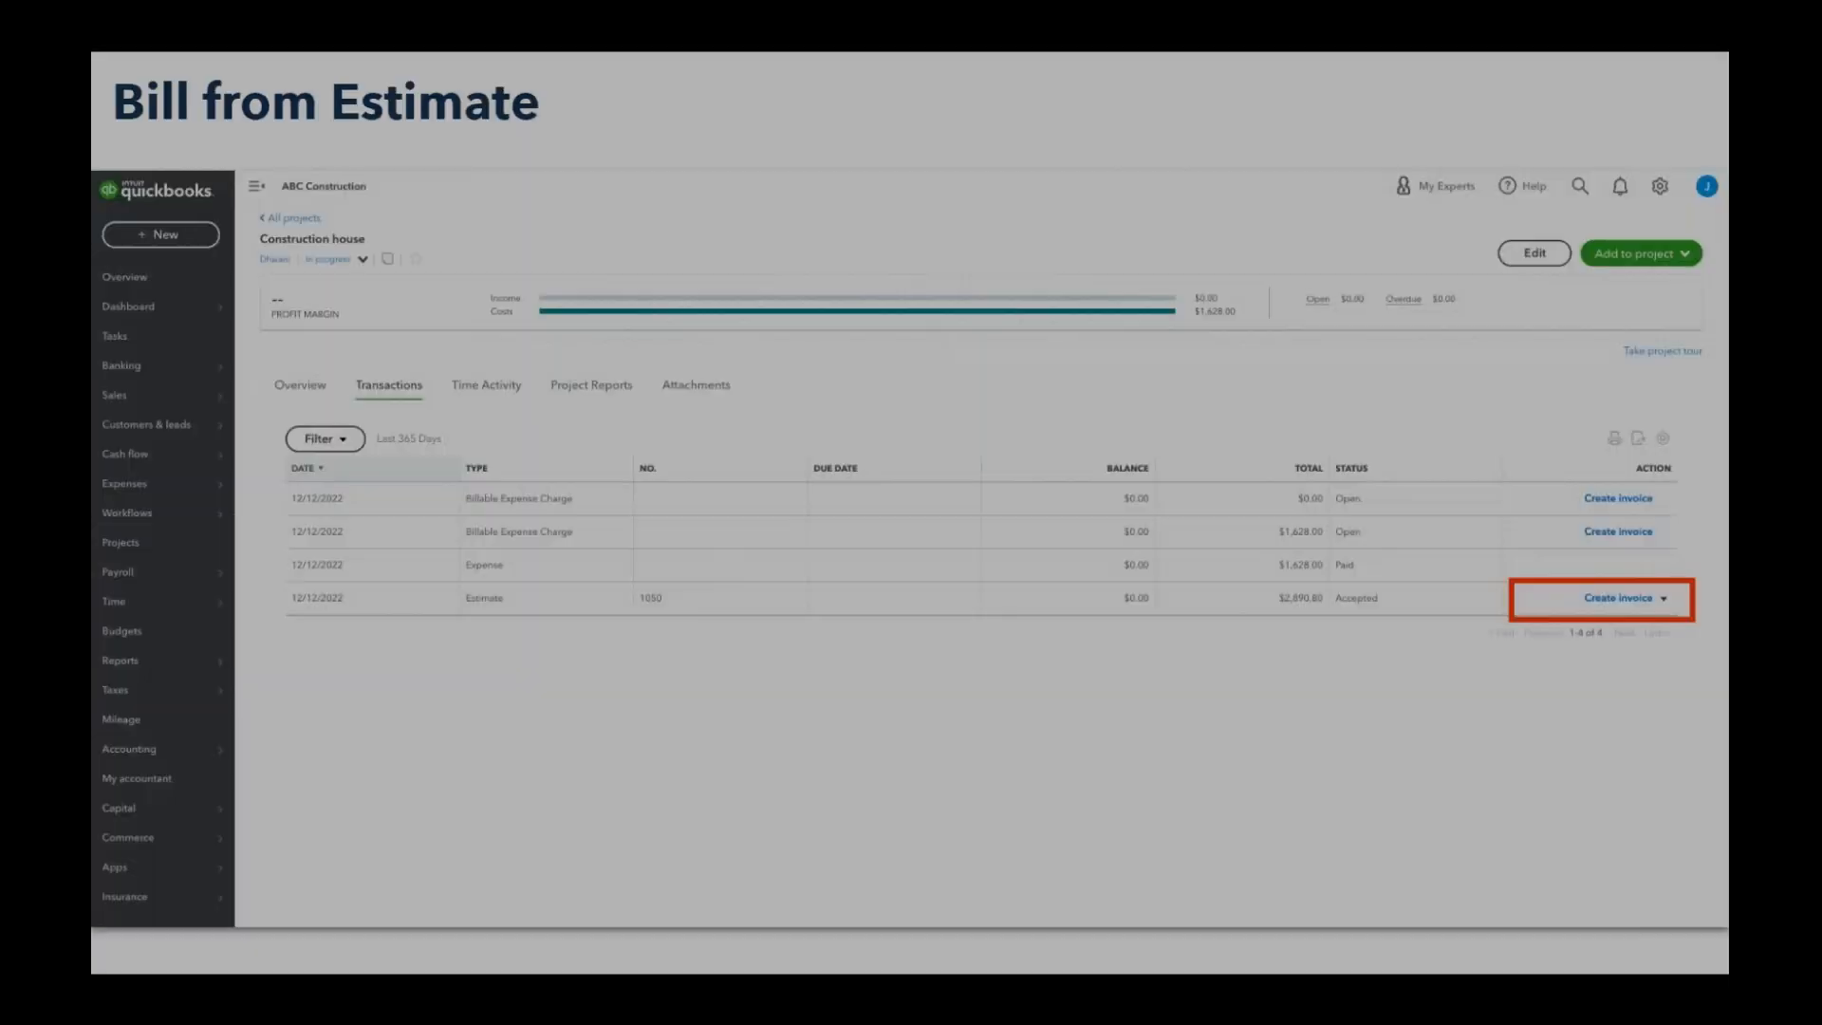
{"action": "key", "text": "Right"}
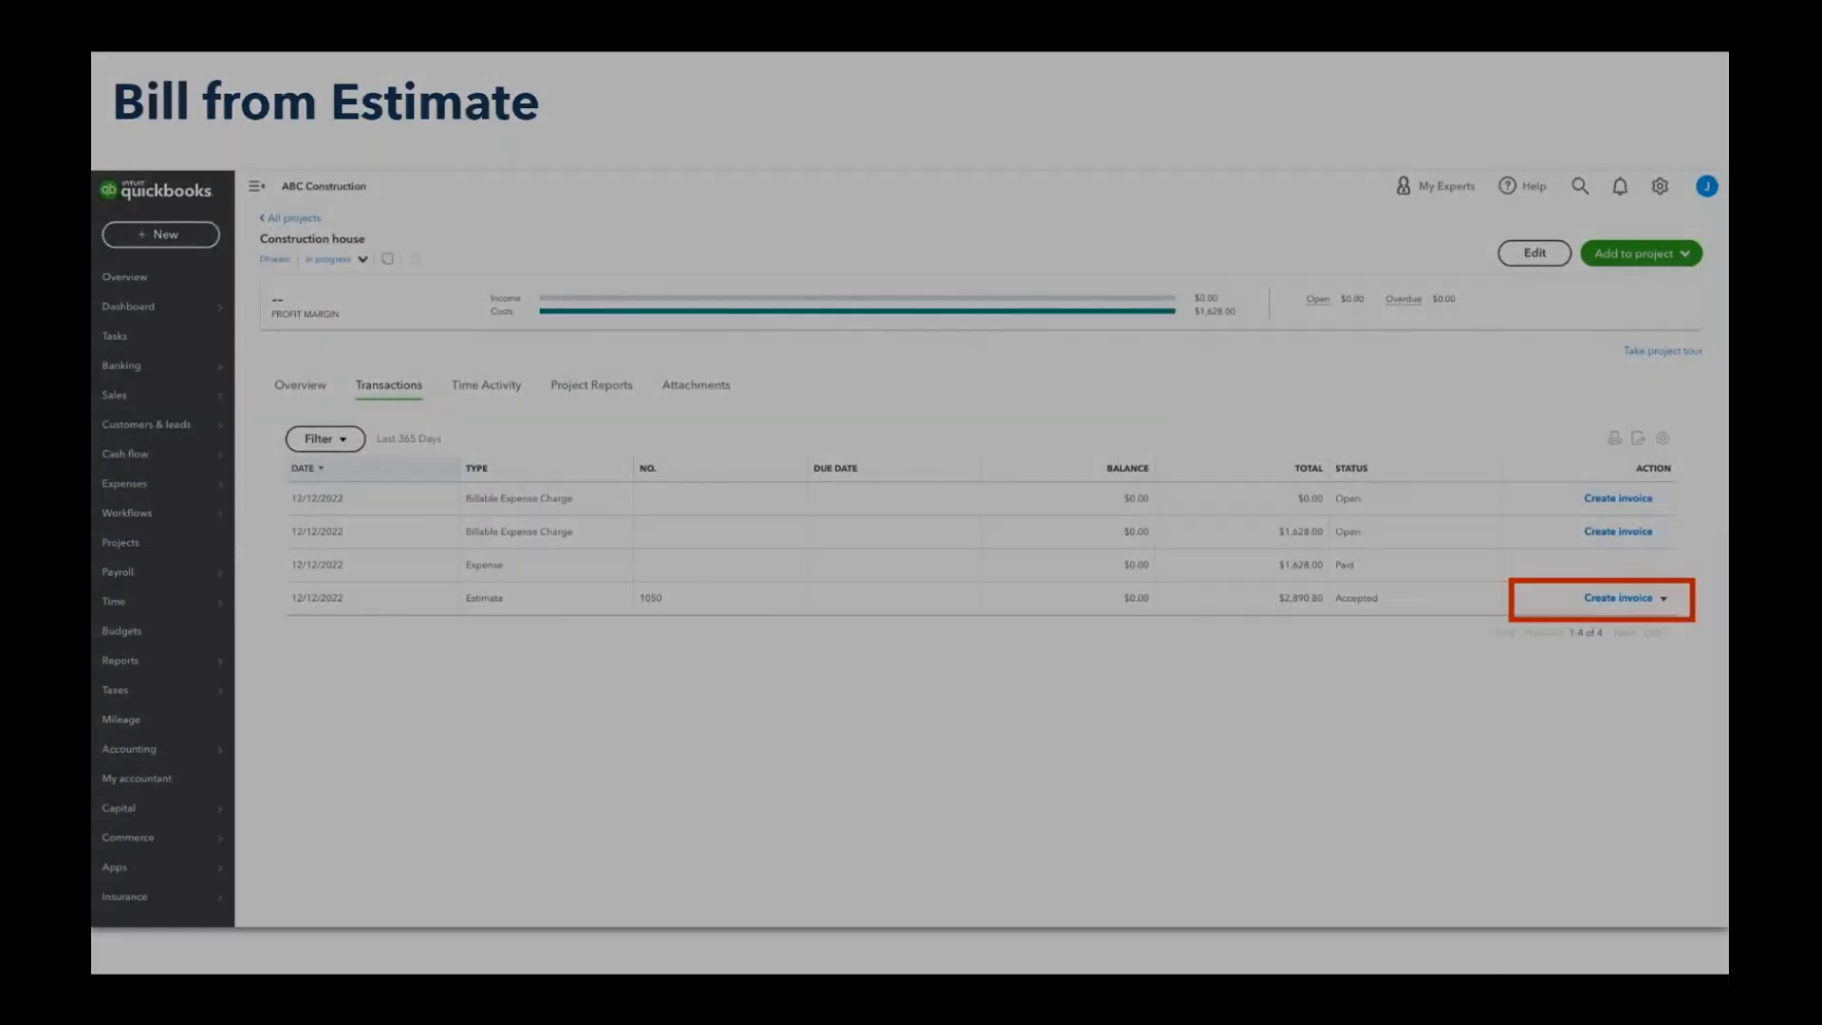
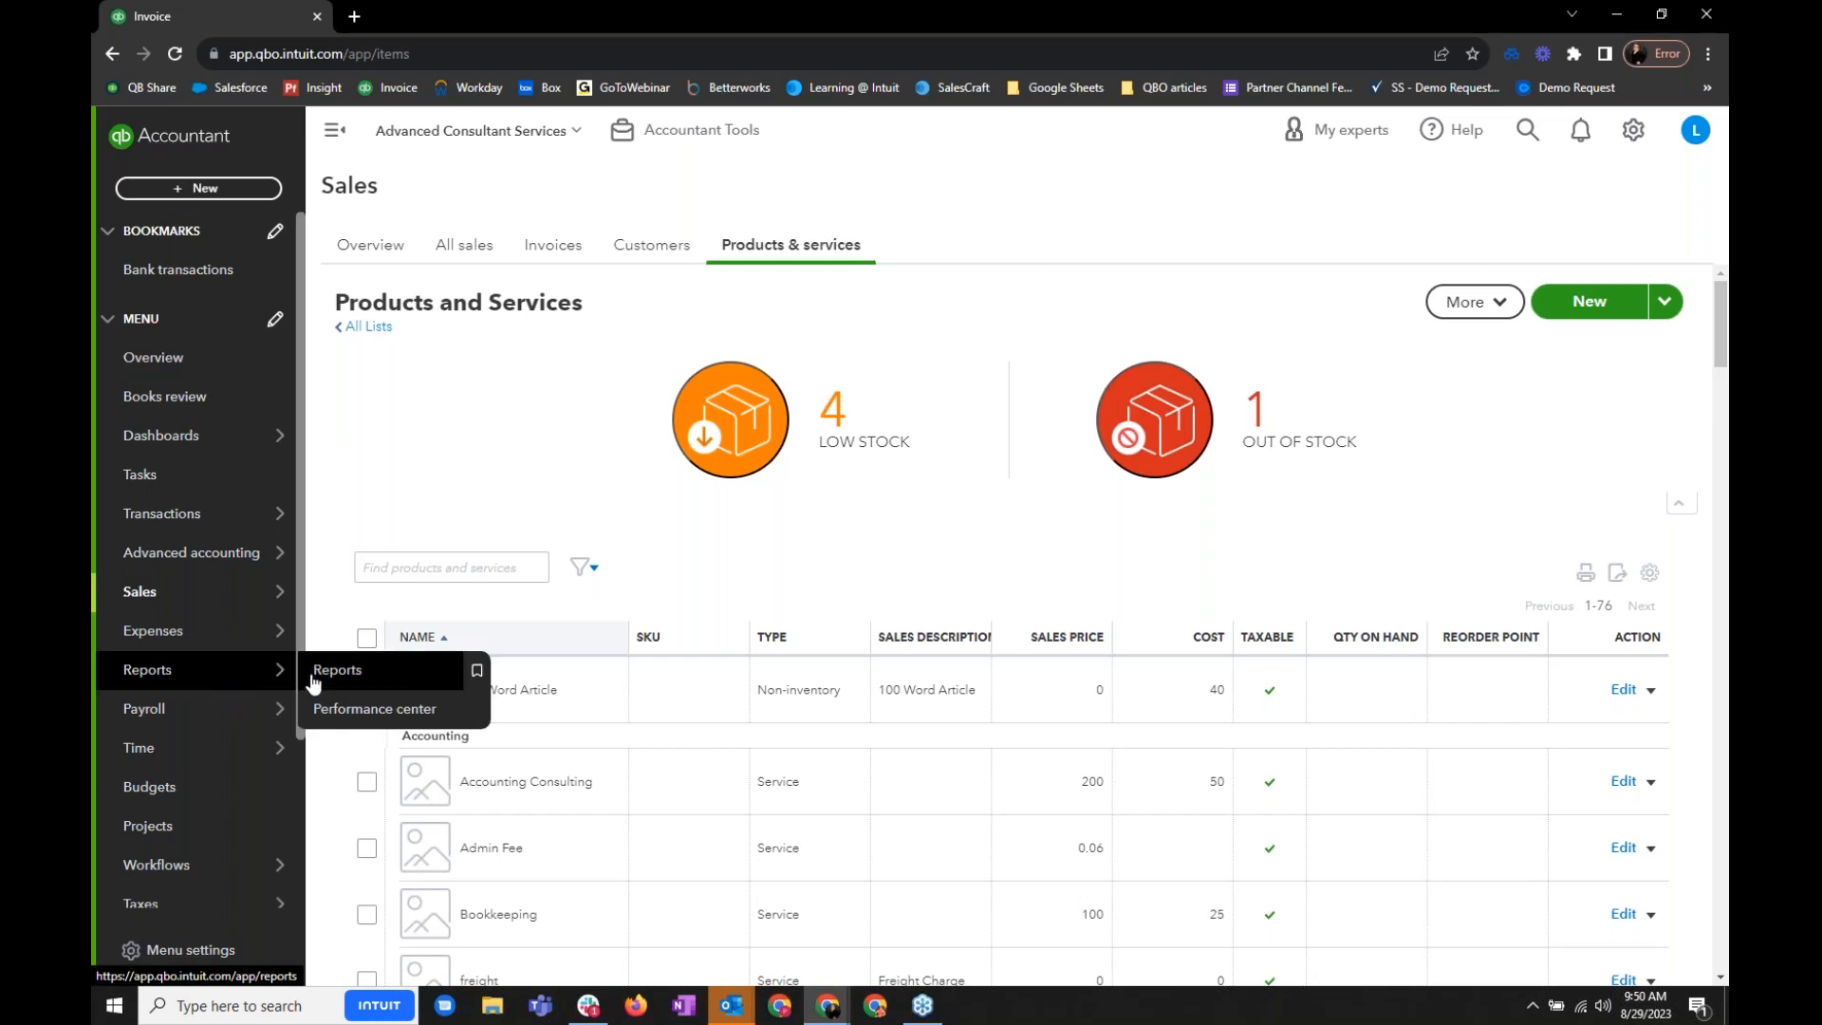
- Create a new blank custom report from the Reports page
{"action": "left_click", "coordinate": [244, 694]}
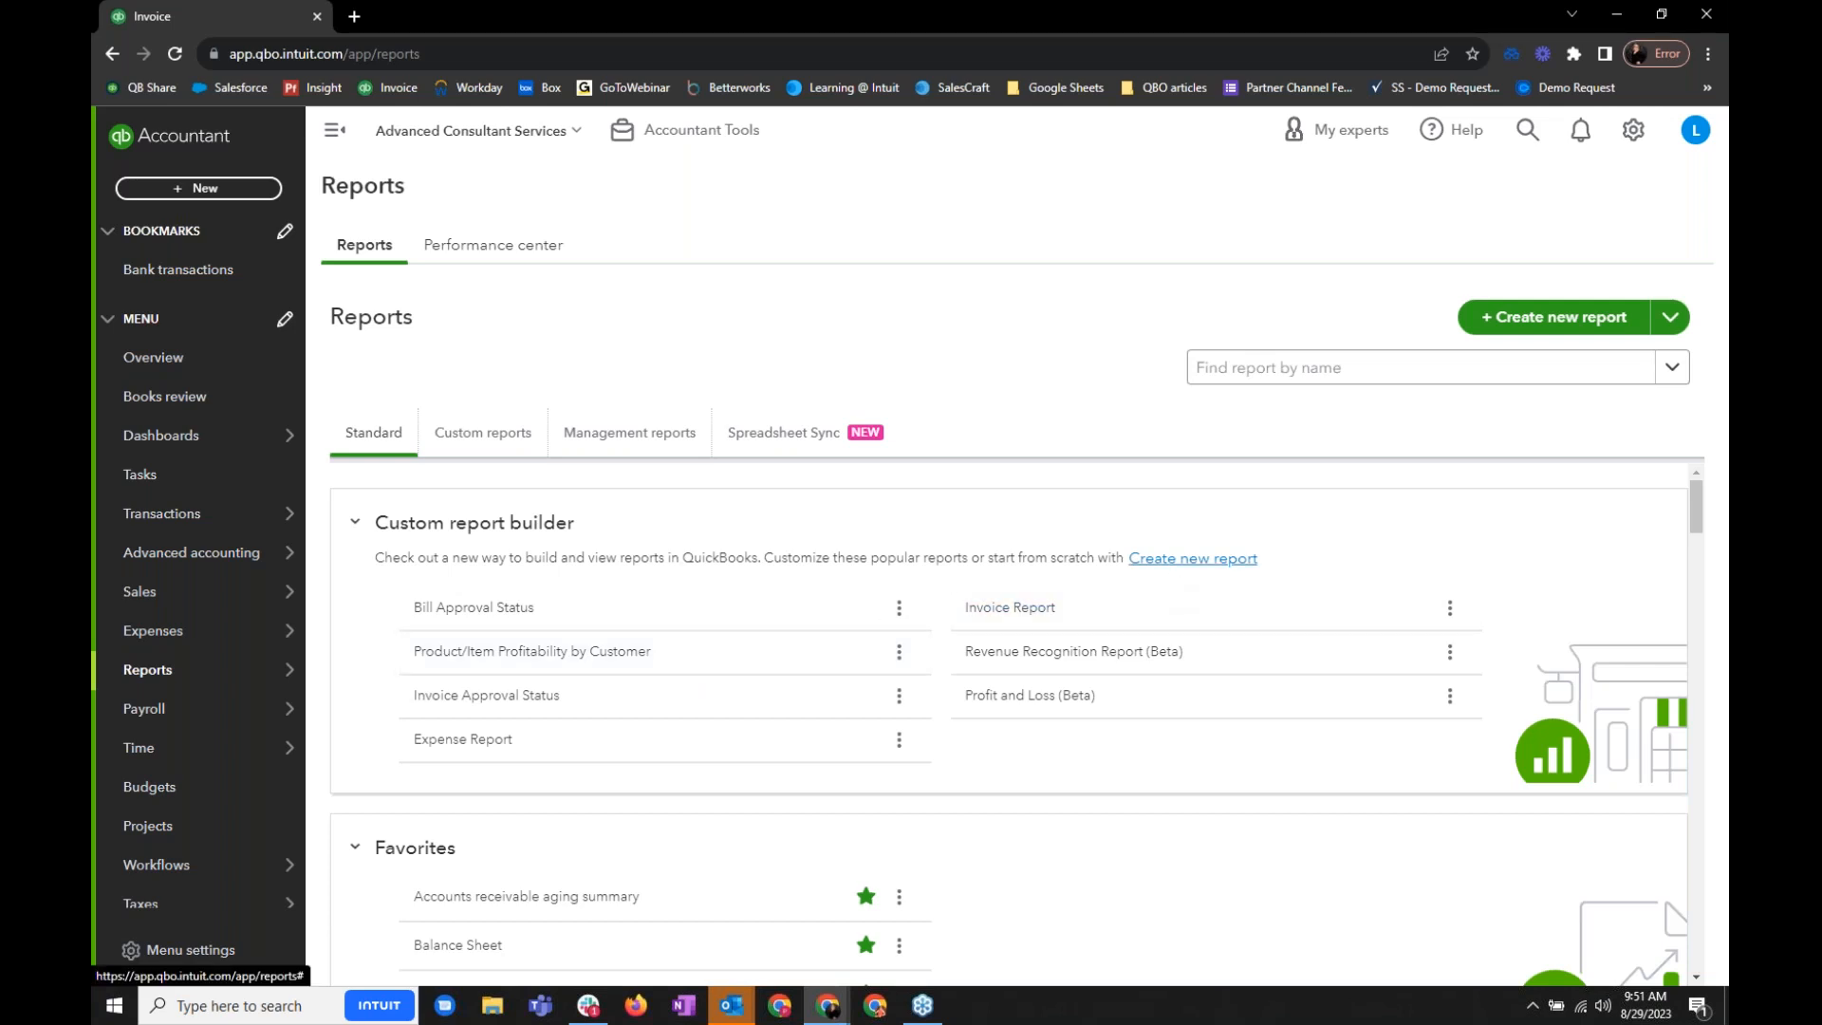
{"action": "left_click", "coordinate": [1193, 558]}
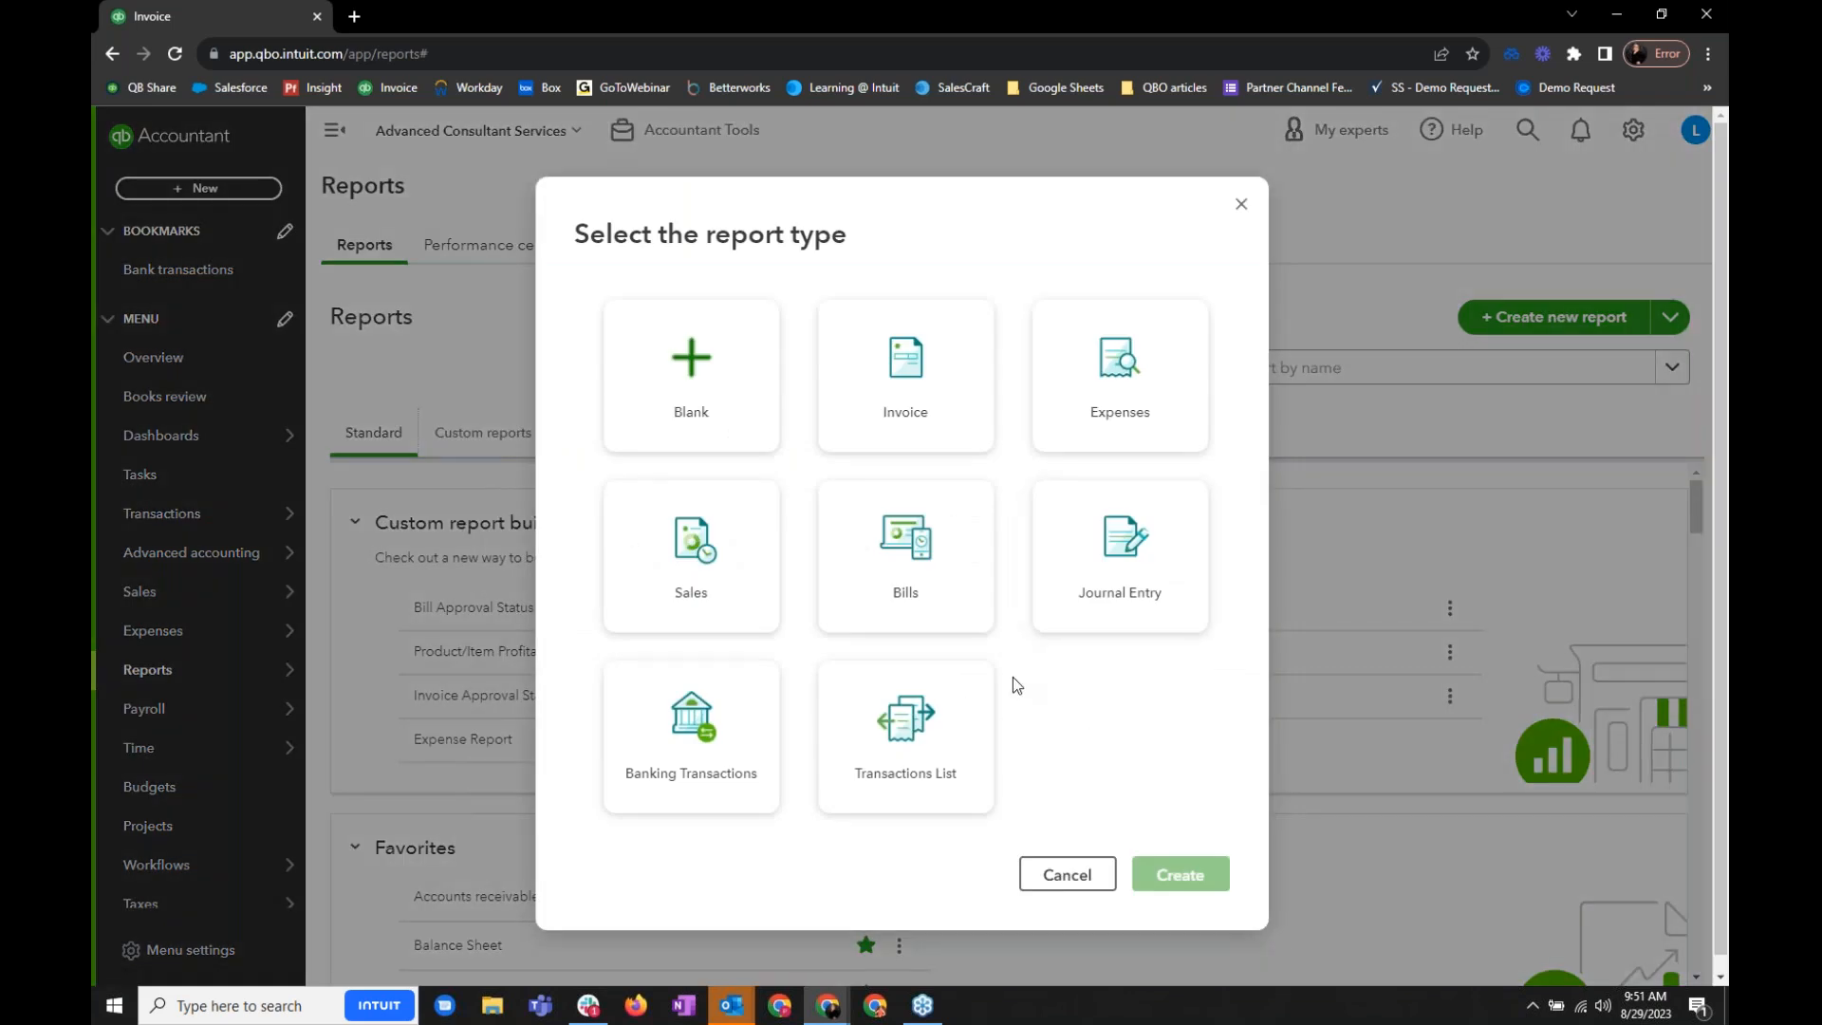
{"action": "left_click", "coordinate": [696, 409]}
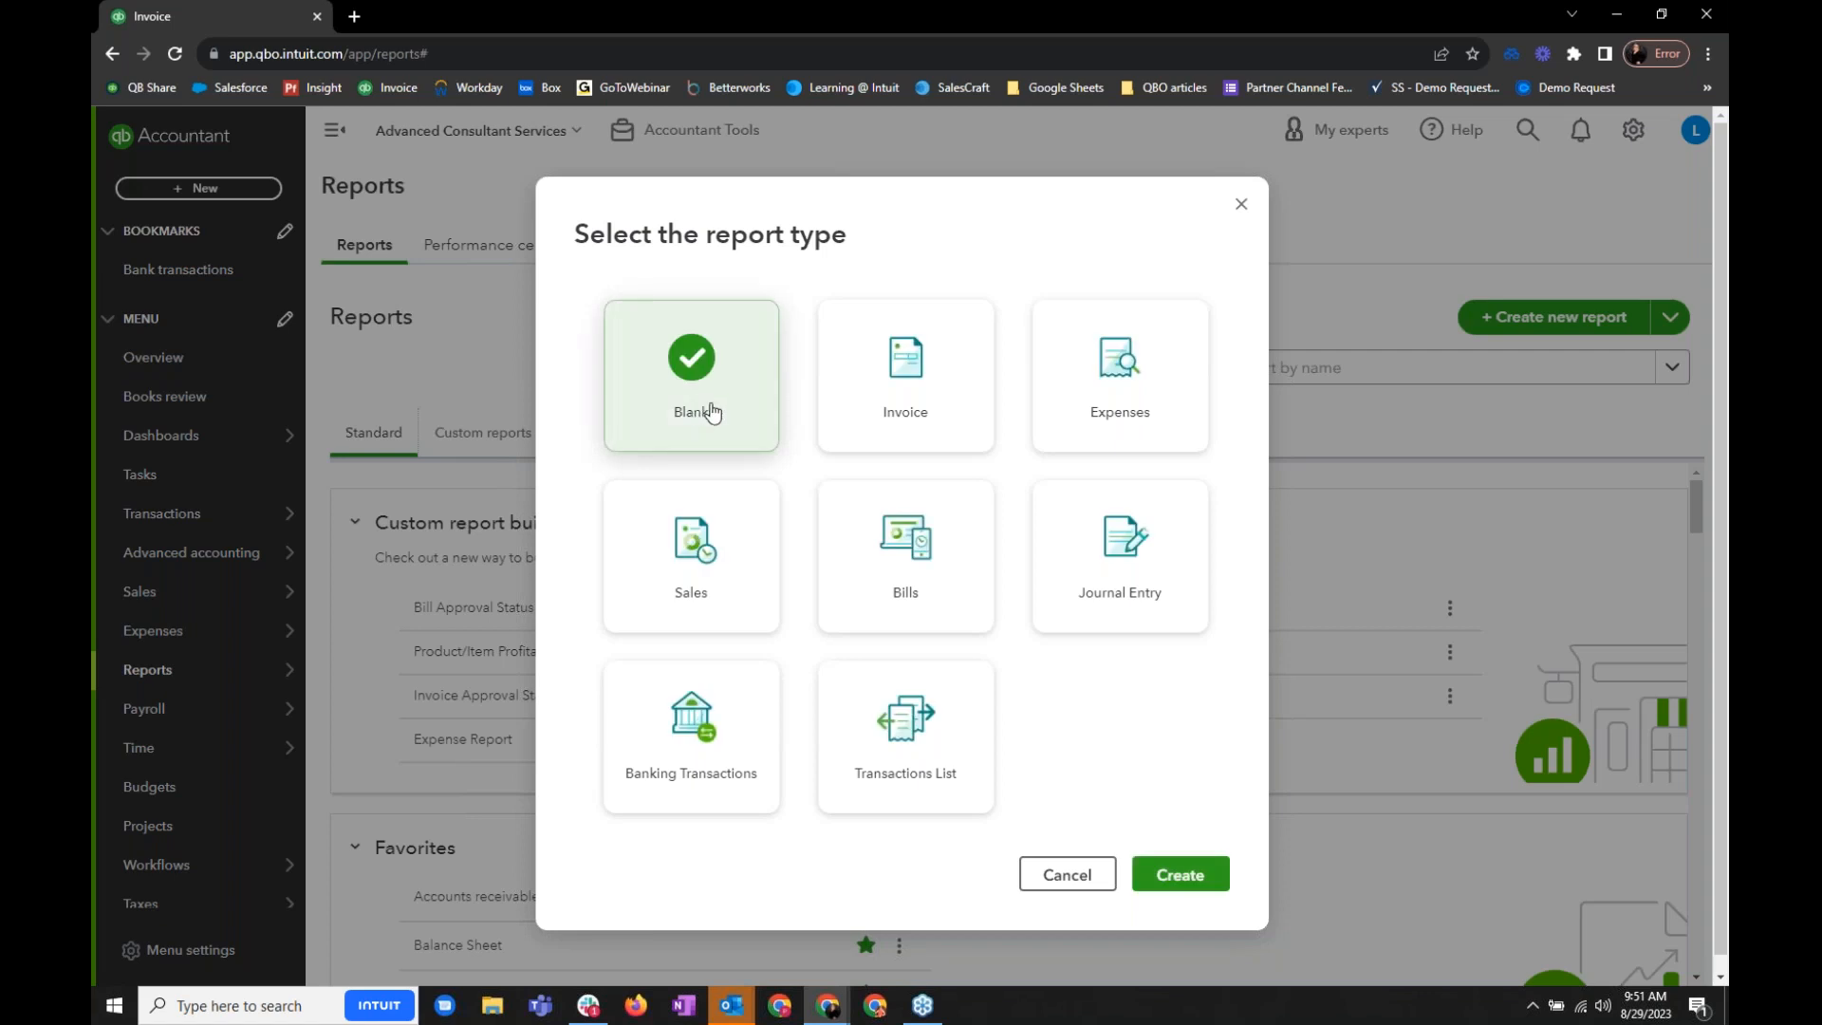
{"action": "left_click", "coordinate": [1180, 873]}
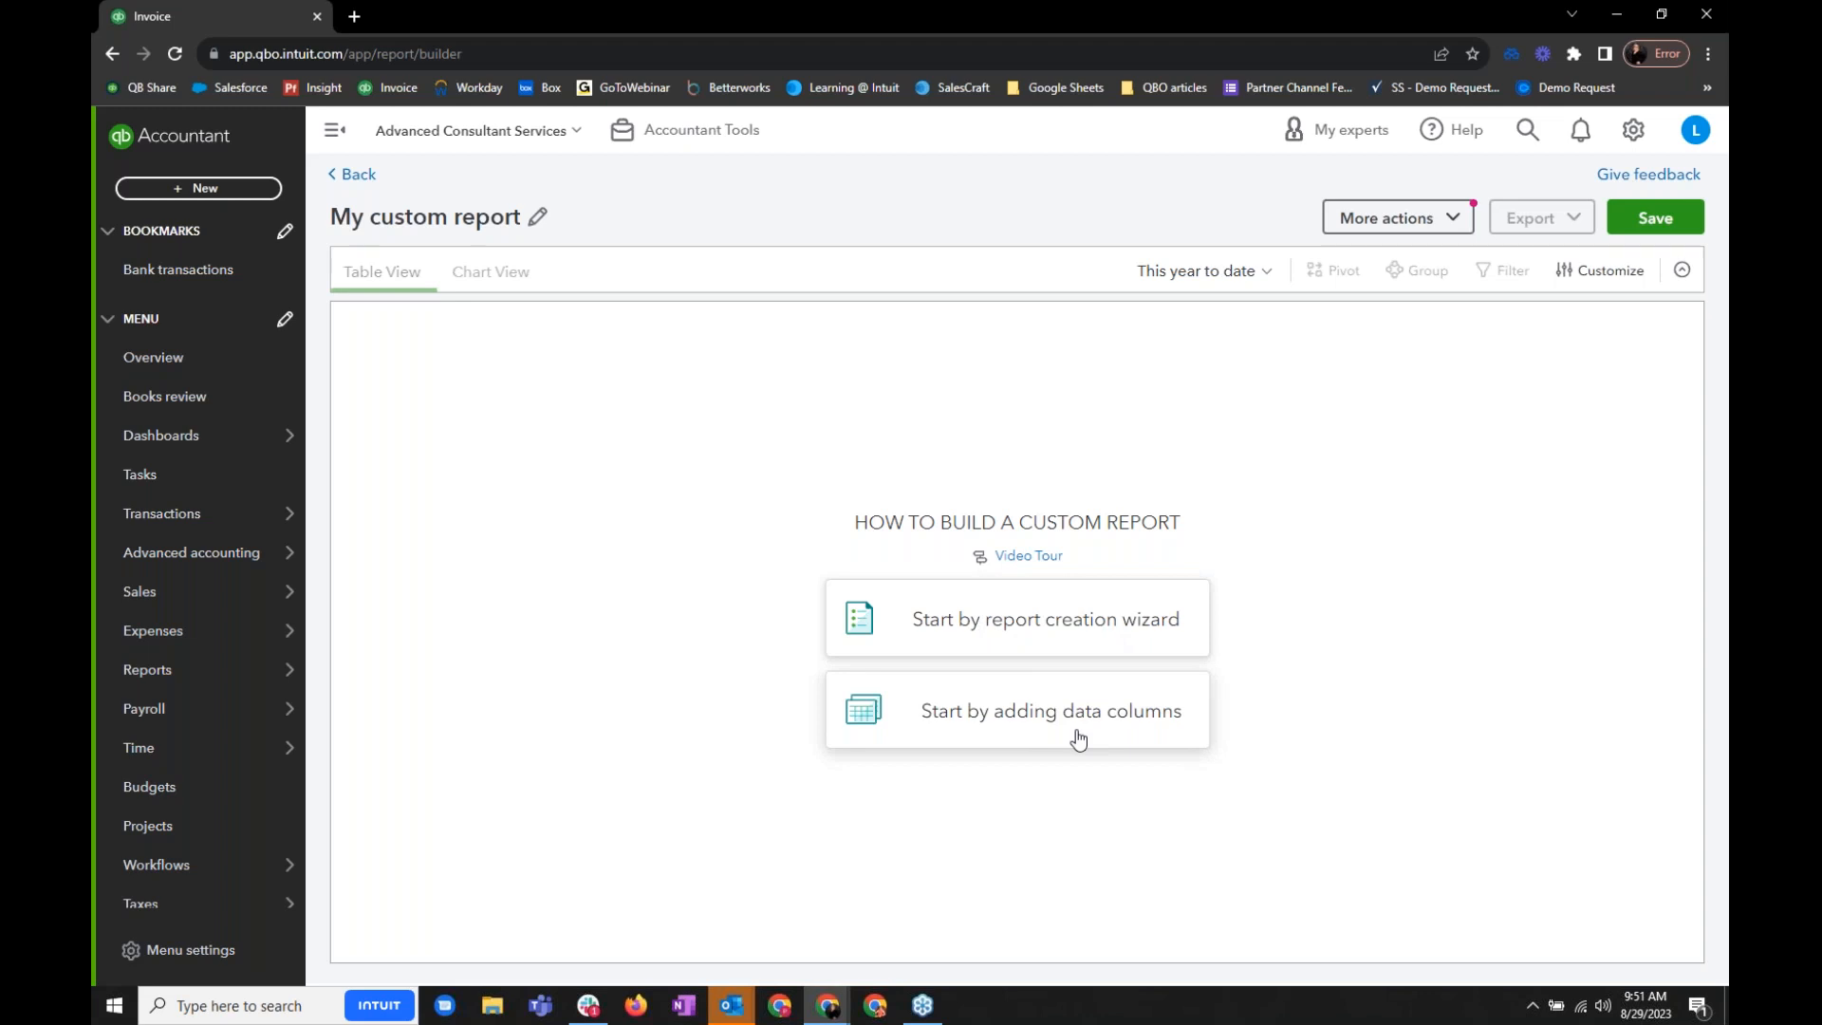
- Search the report creation wizard for "invoice", look through the suggested reports and close the wizard
{"action": "left_click", "coordinate": [1050, 653]}
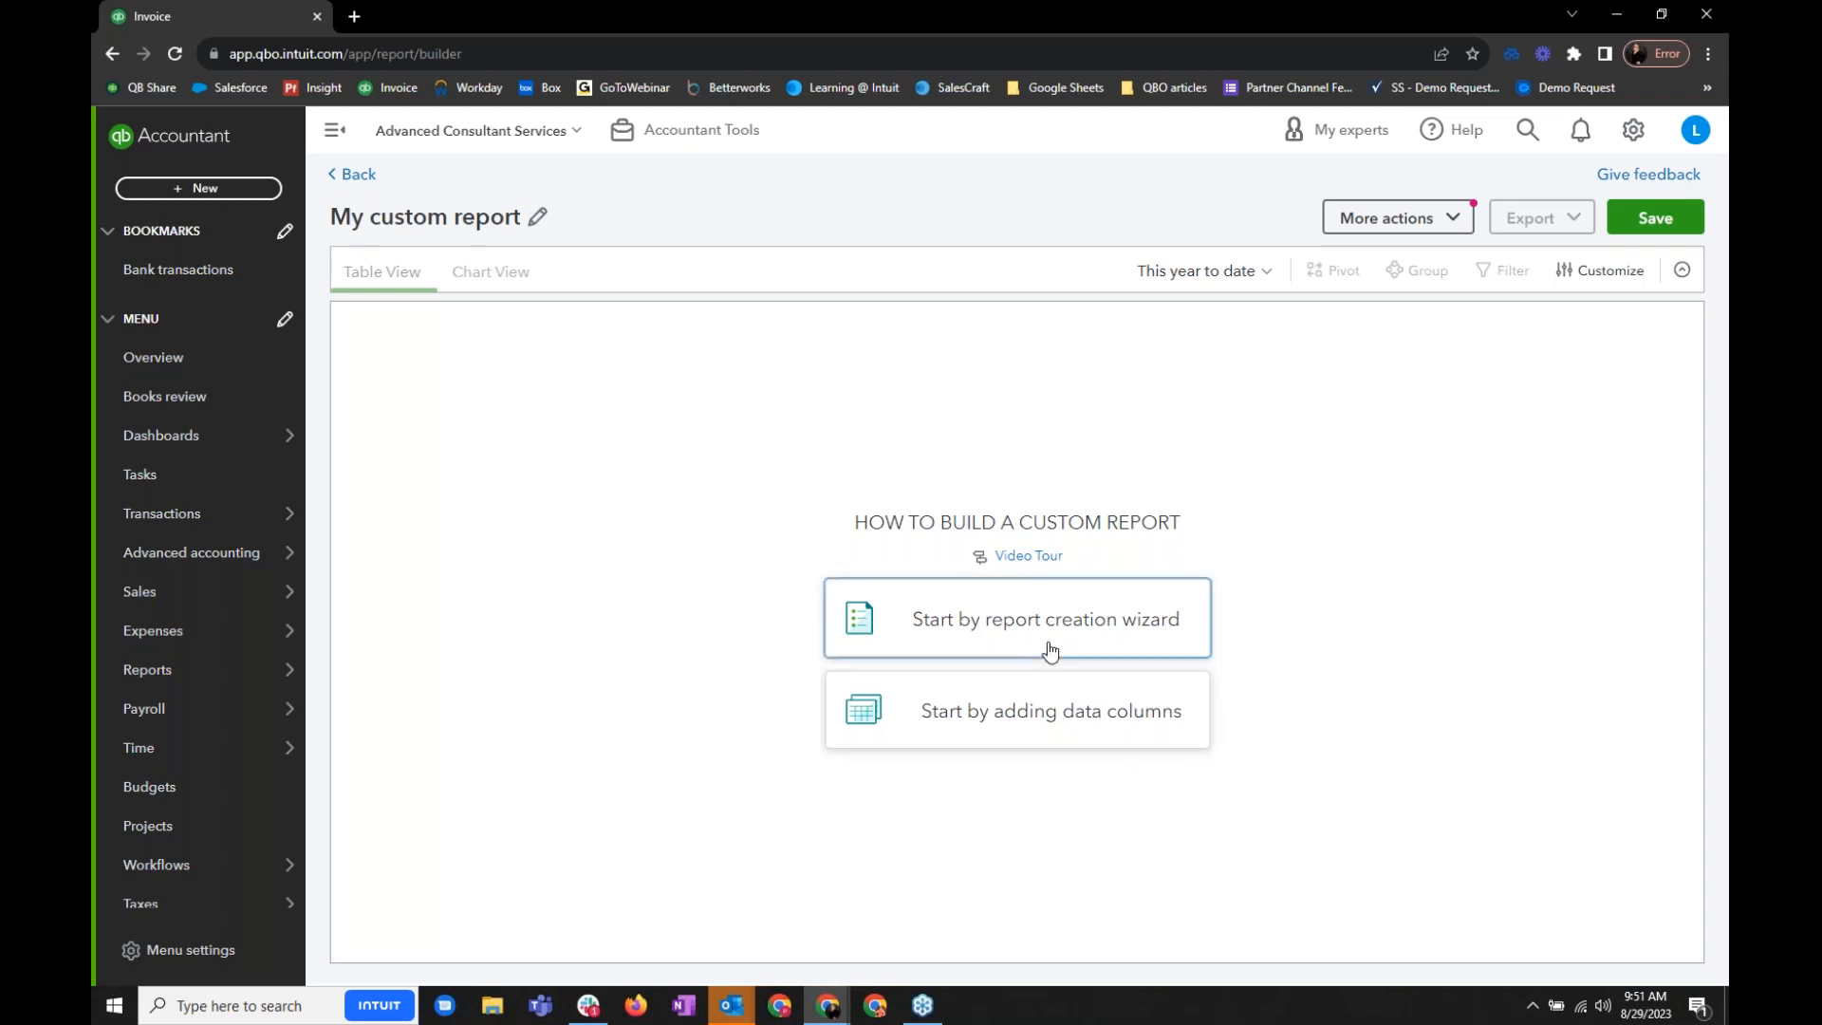
{"action": "left_click", "coordinate": [985, 495]}
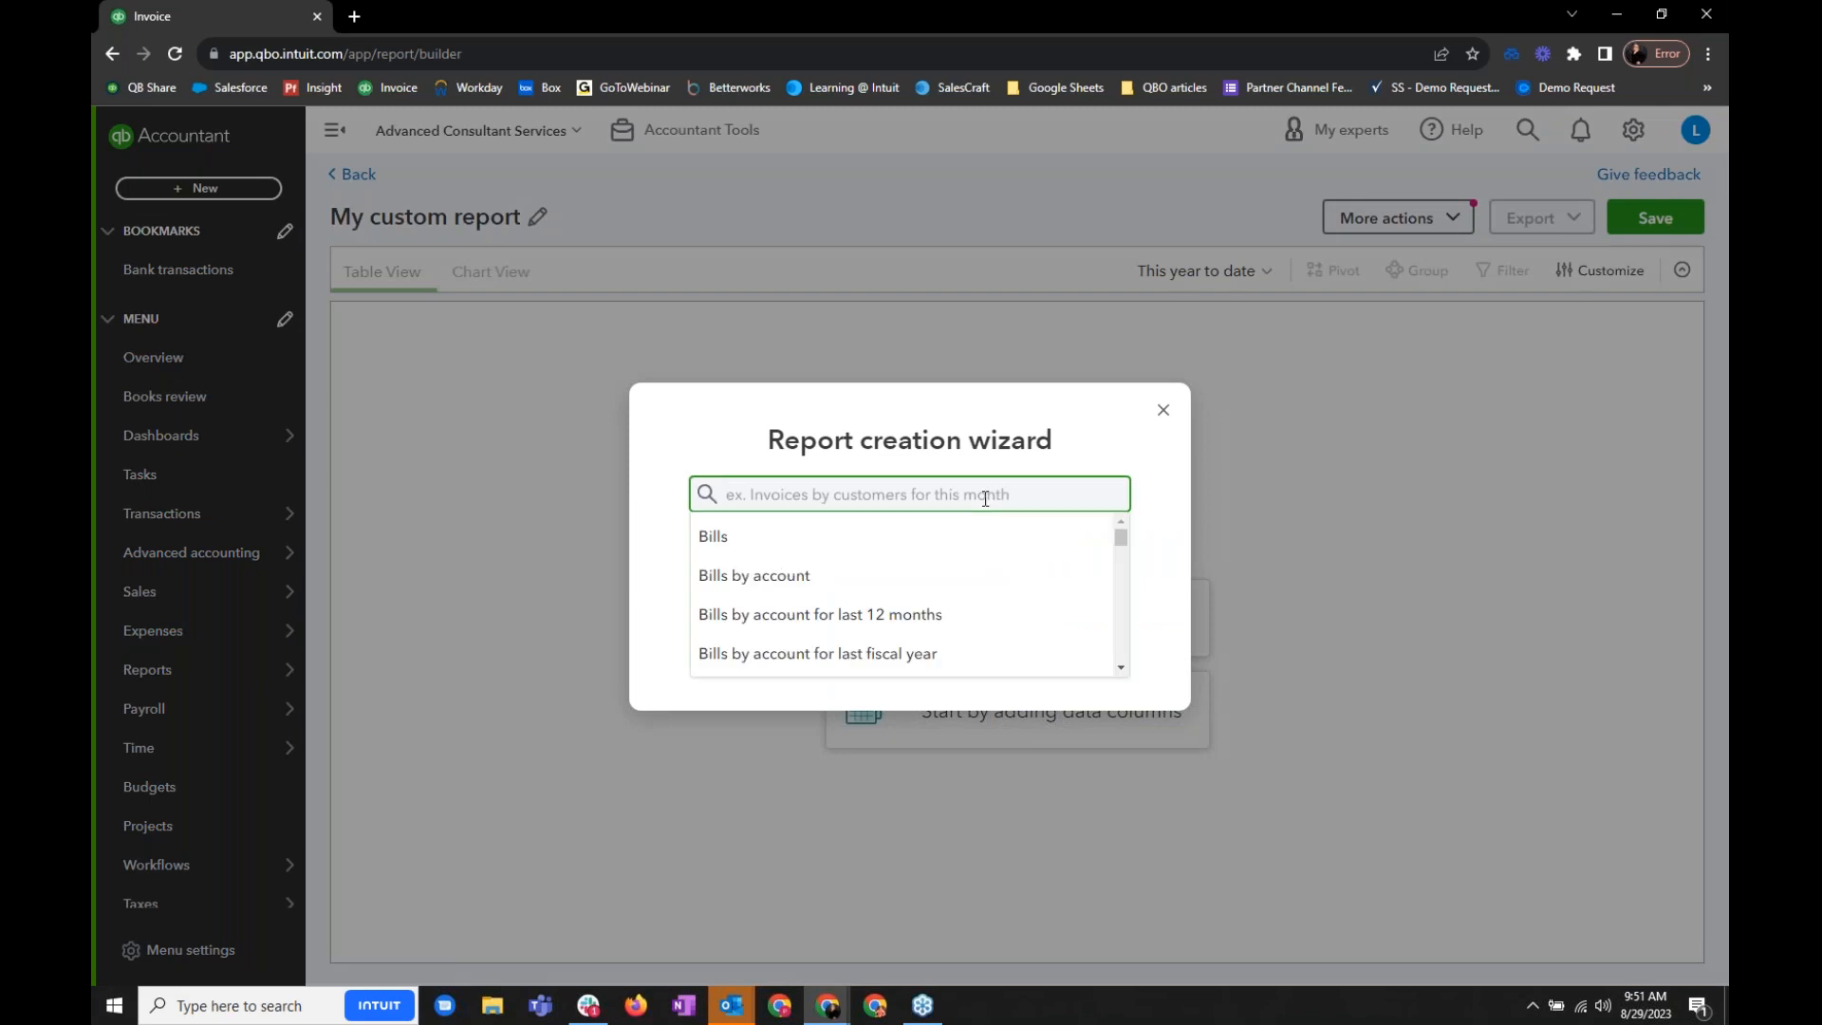
{"action": "type", "text": "invoice"}
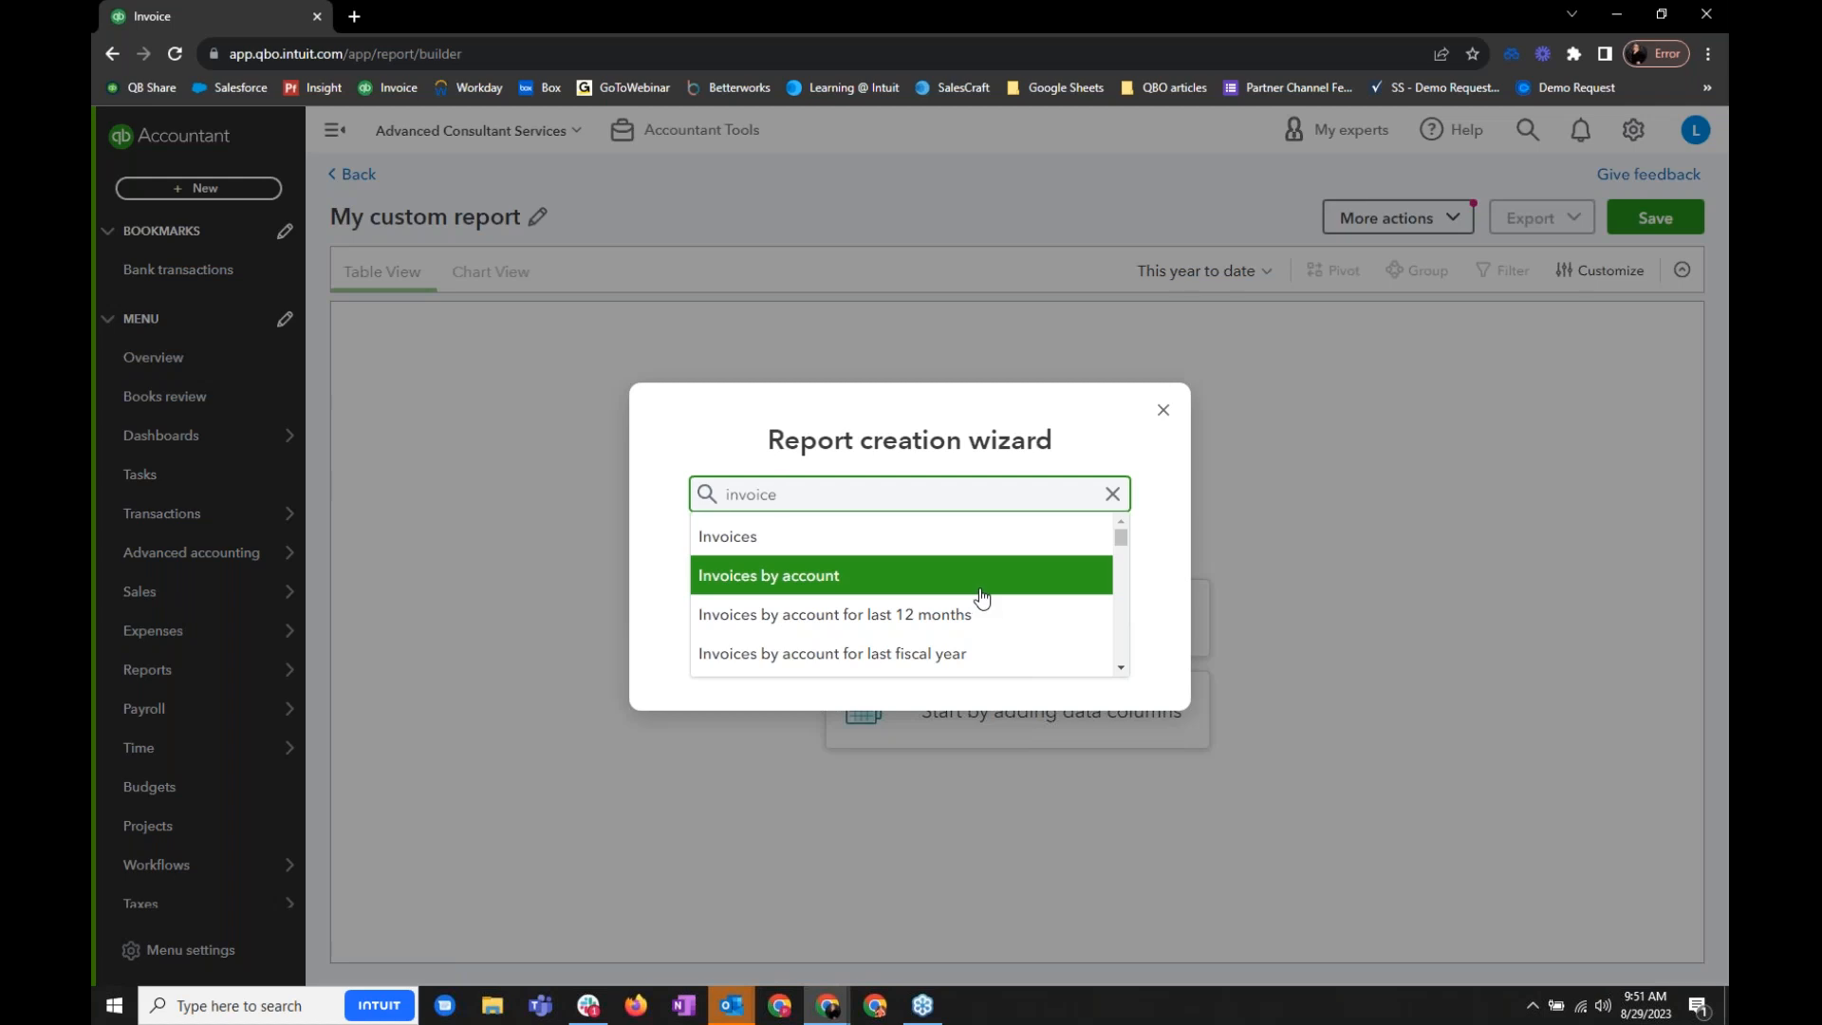
{"action": "scroll", "coordinate": [981, 594], "scroll_direction": "down", "scroll_amount": 2}
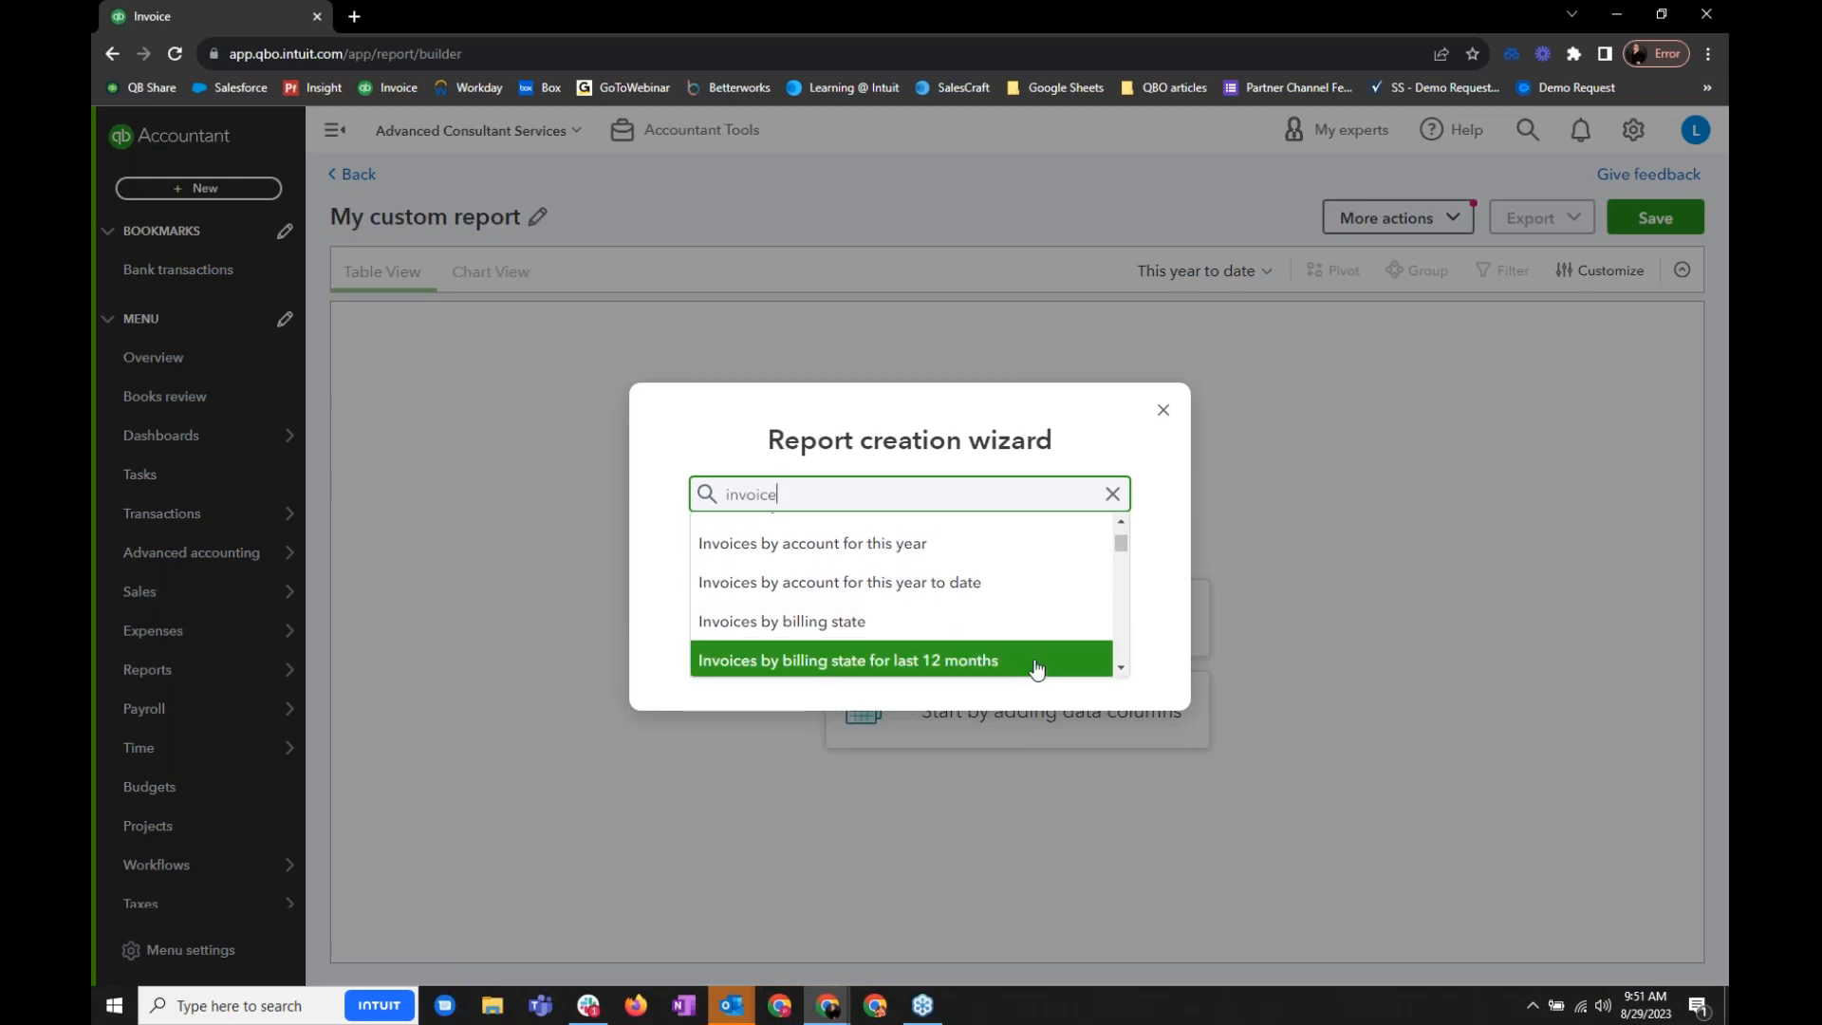
{"action": "scroll", "coordinate": [1037, 625], "scroll_direction": "down", "scroll_amount": 2}
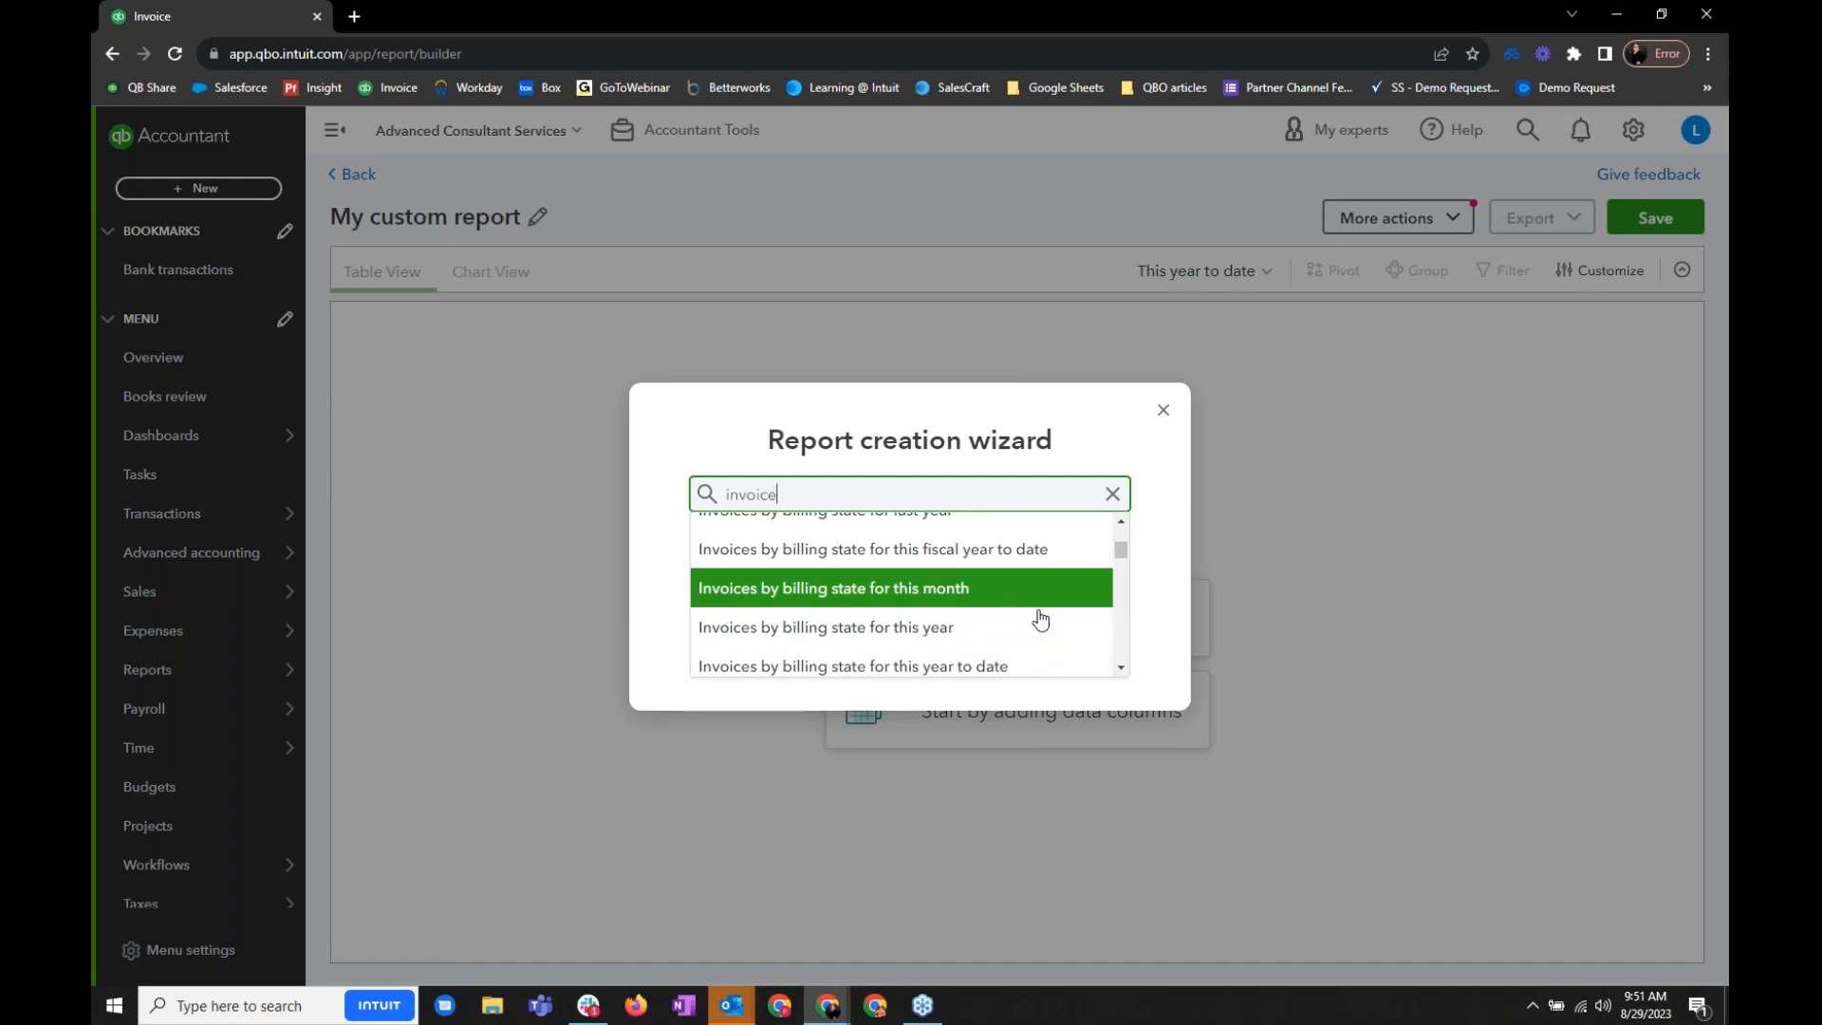
{"action": "scroll", "coordinate": [1037, 647], "scroll_direction": "down", "scroll_amount": 5}
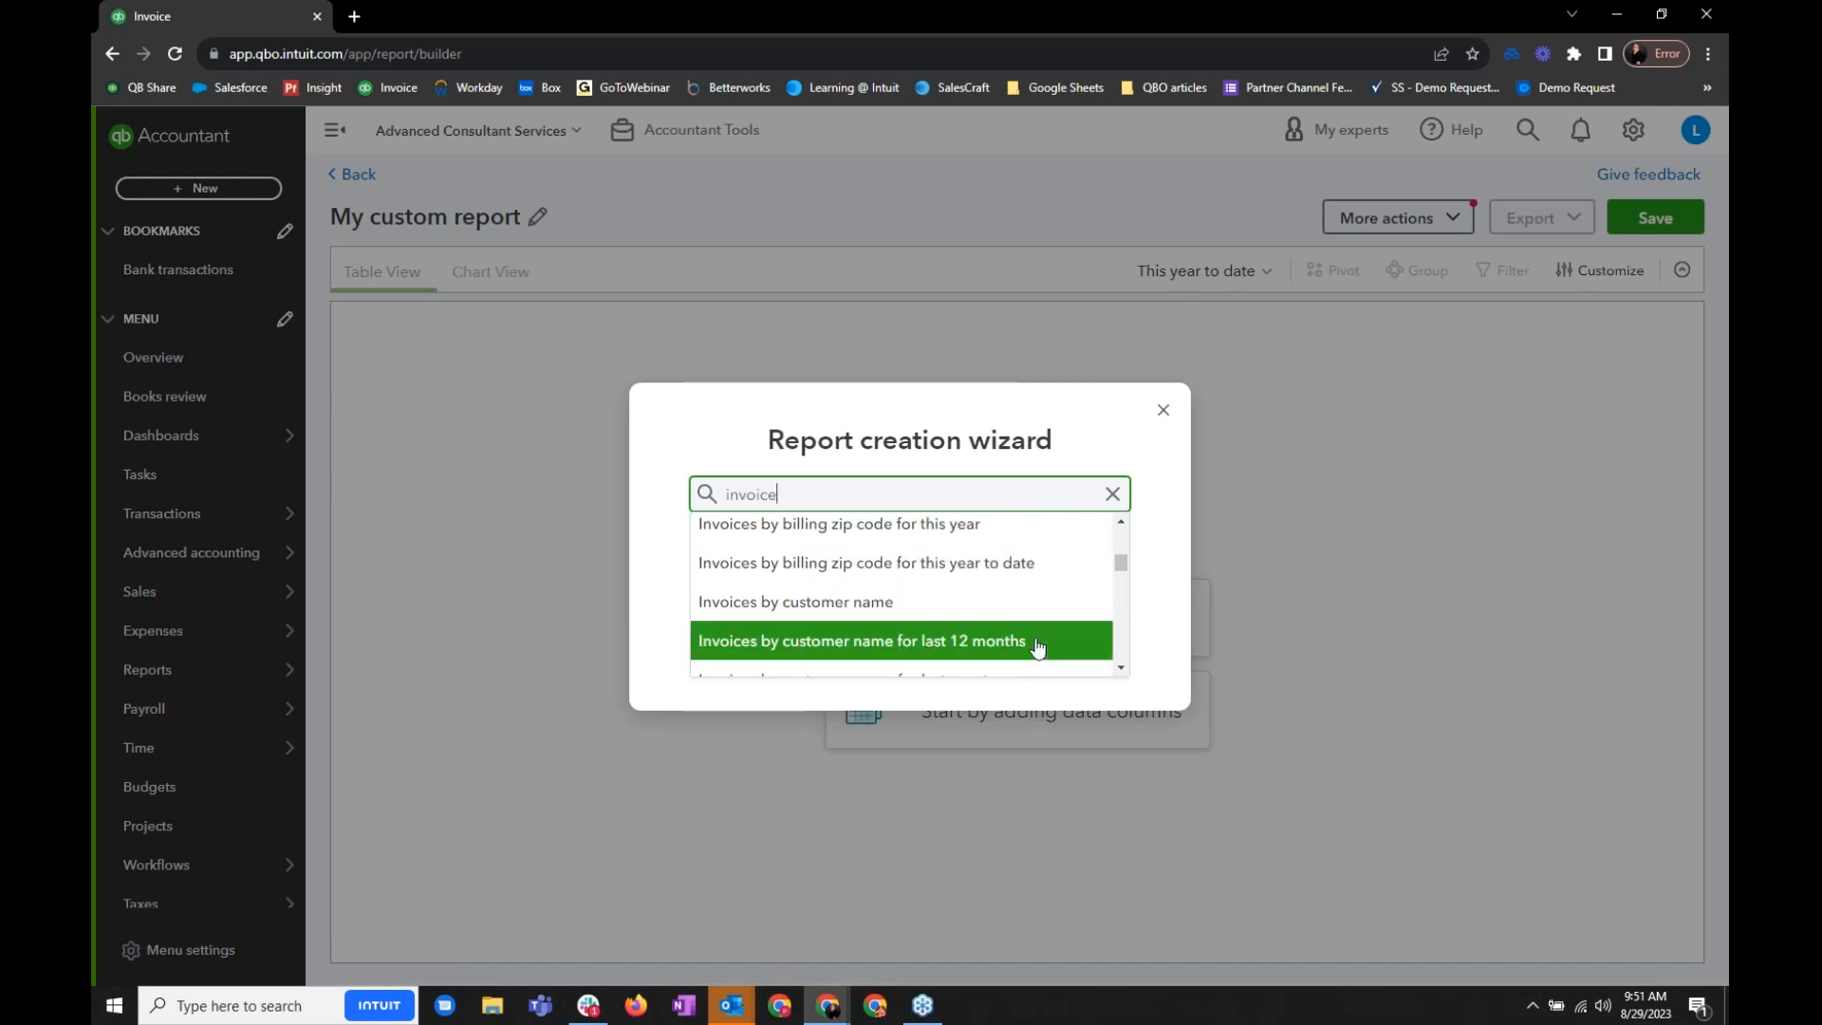
{"action": "scroll", "coordinate": [1037, 646], "scroll_direction": "down", "scroll_amount": 6}
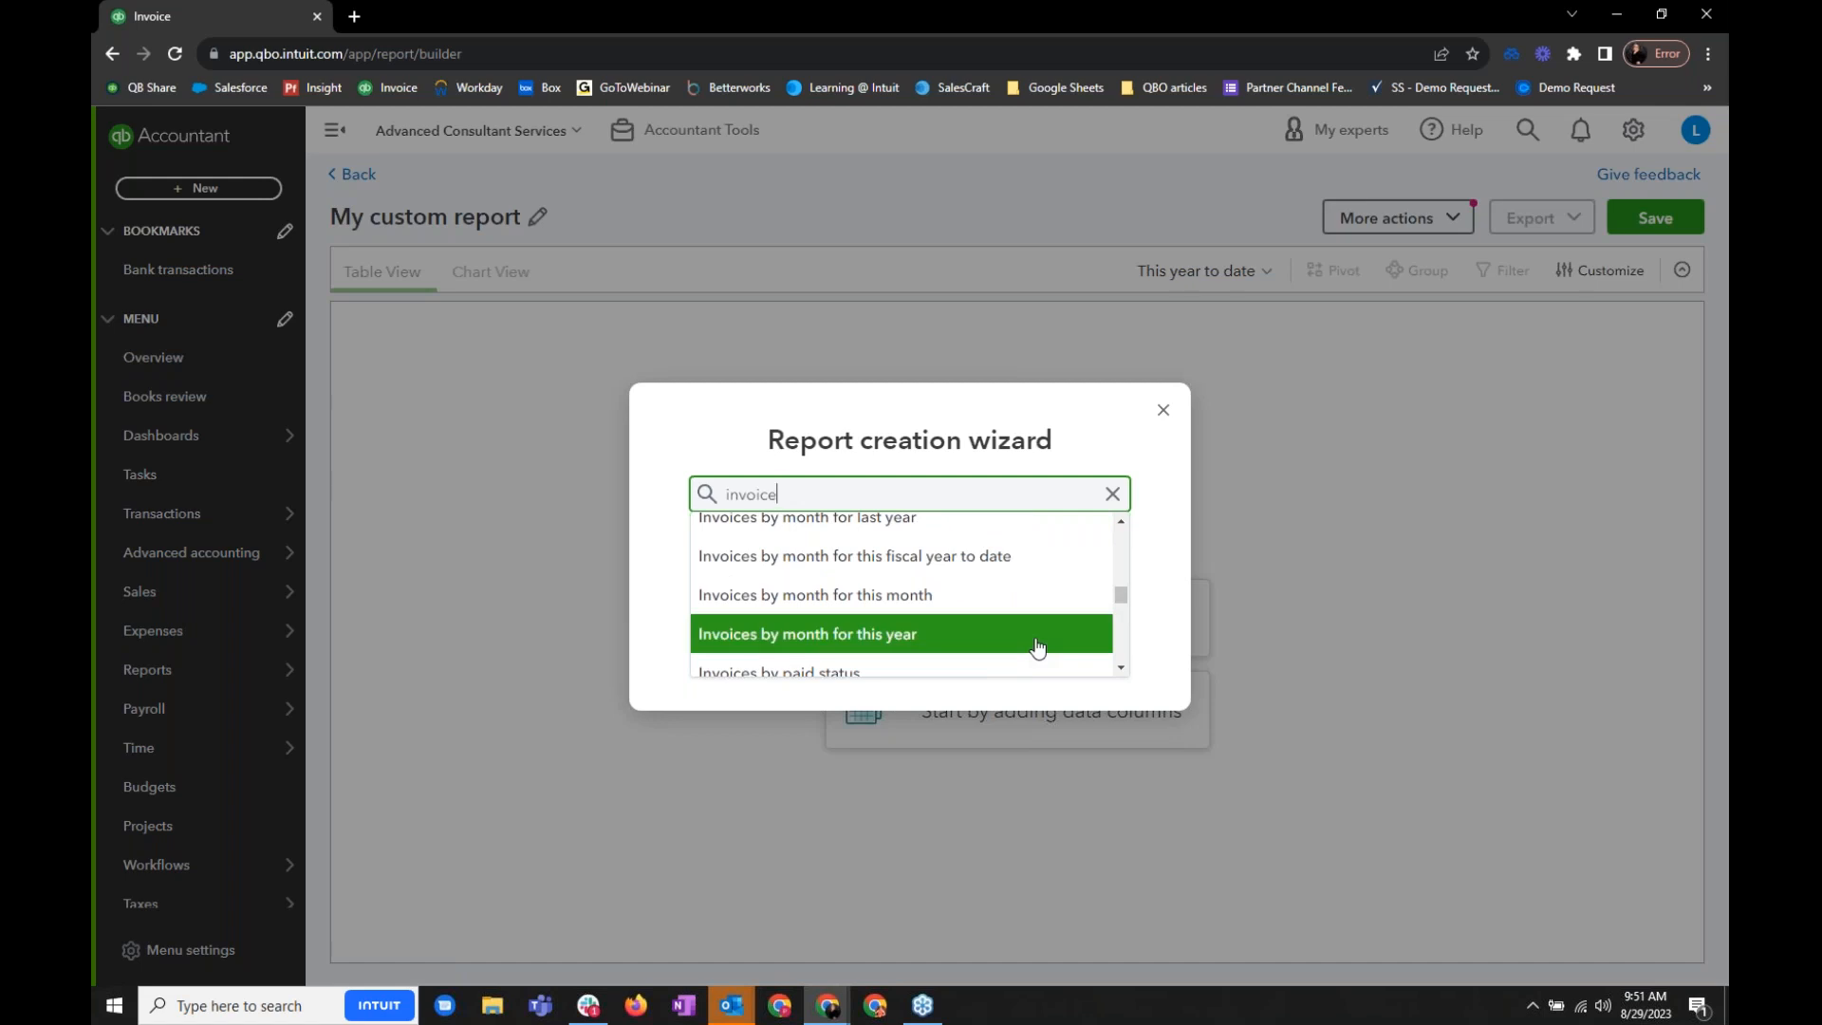
{"action": "left_click", "coordinate": [1113, 497]}
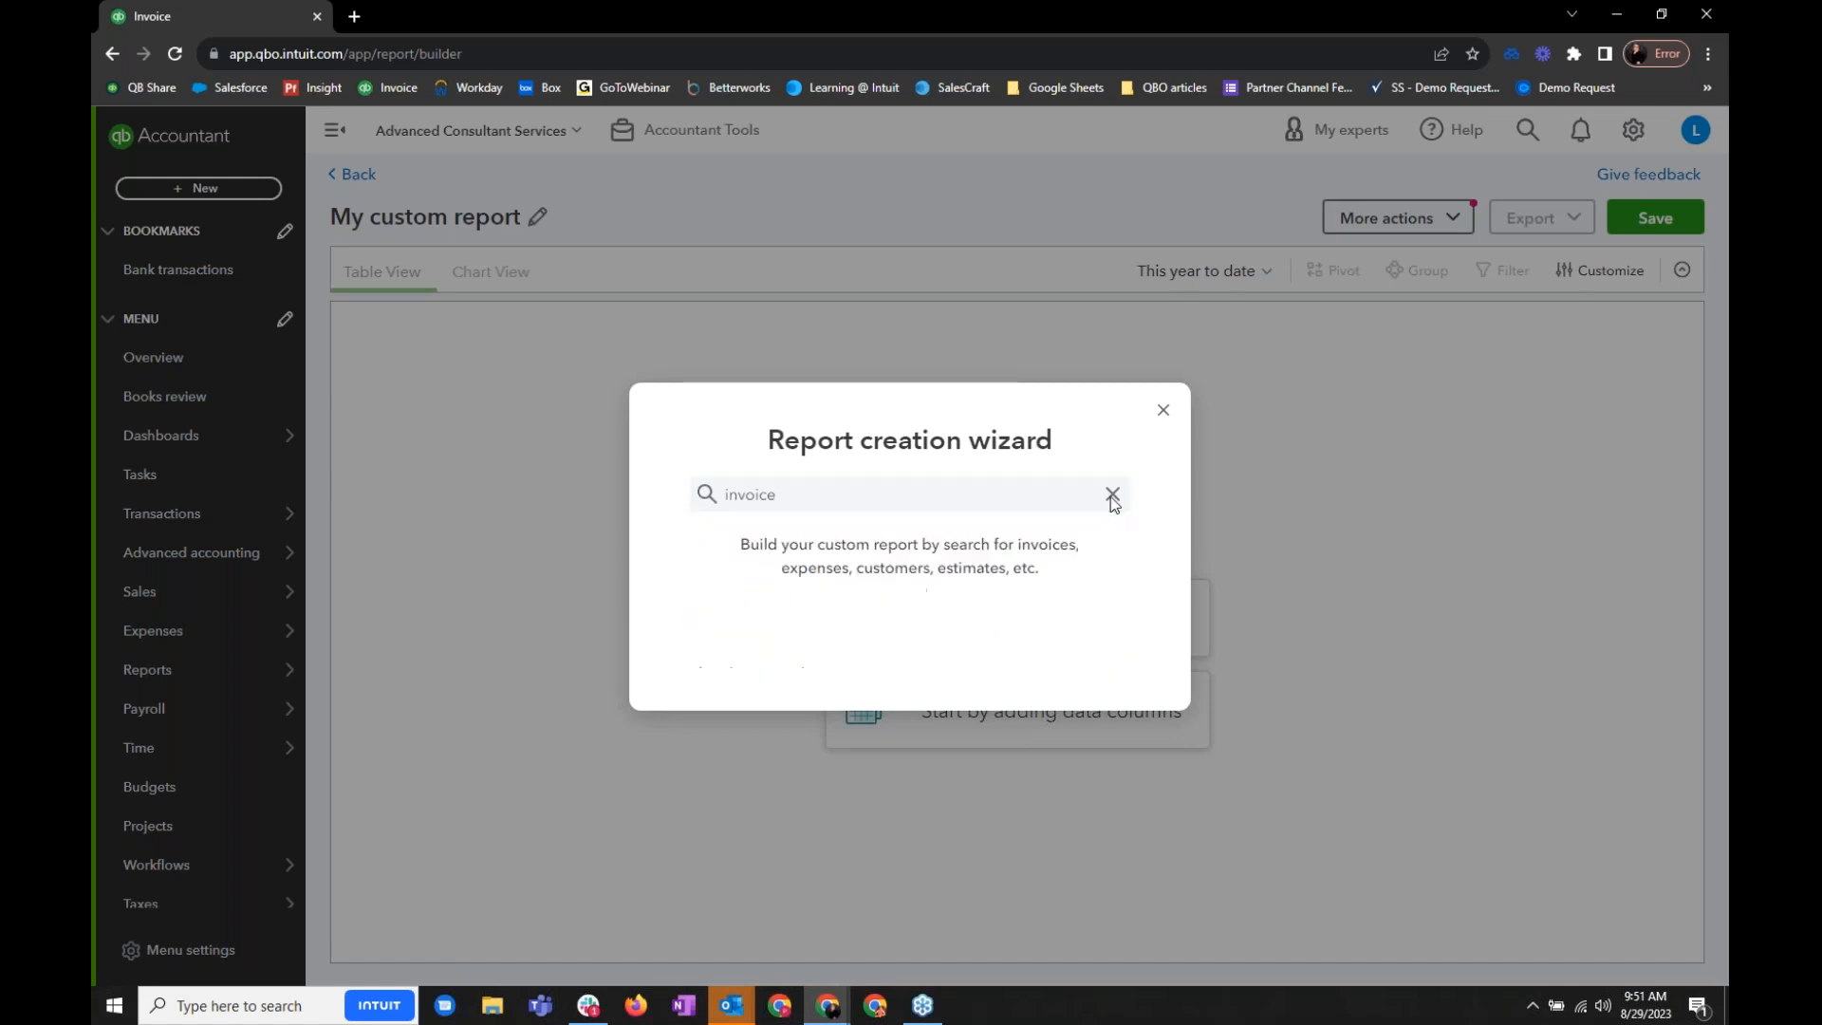
{"action": "left_click", "coordinate": [1163, 410]}
- Start the report from data columns with Invoice Date from the Invoice data, and review the other available column categories
{"action": "left_click", "coordinate": [1035, 727]}
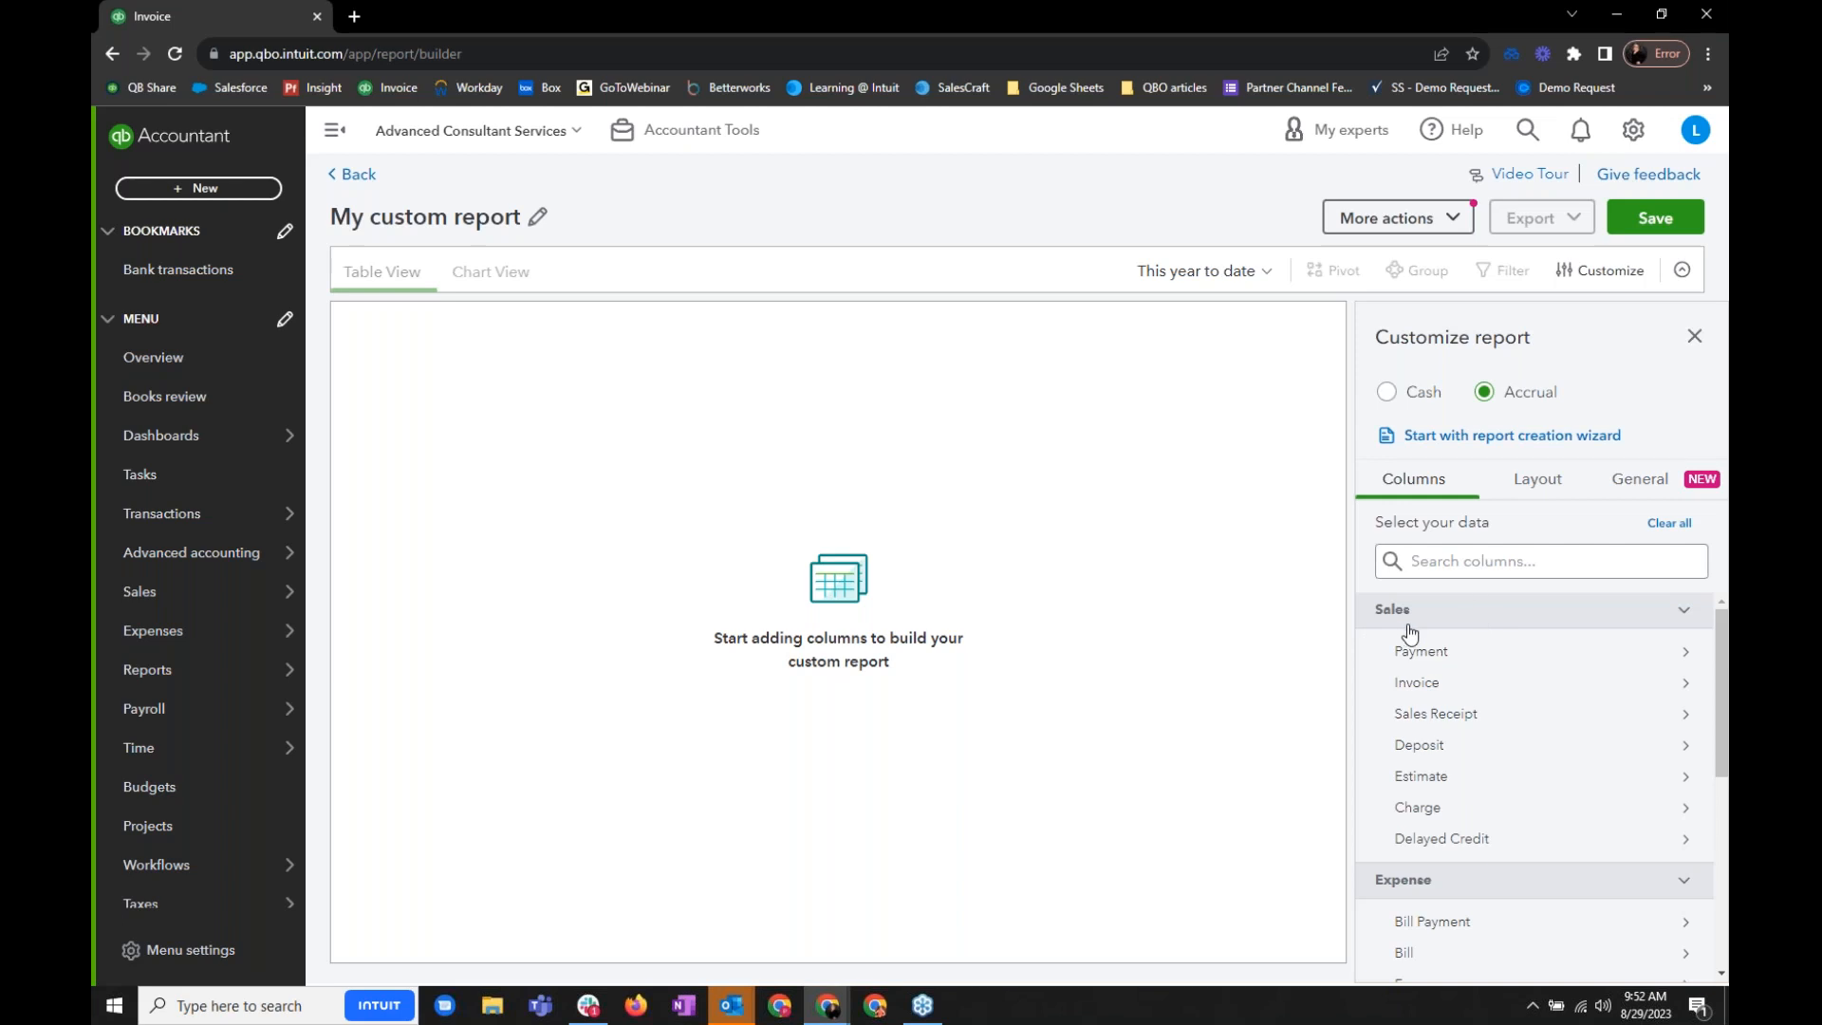
{"action": "left_click", "coordinate": [1561, 687]}
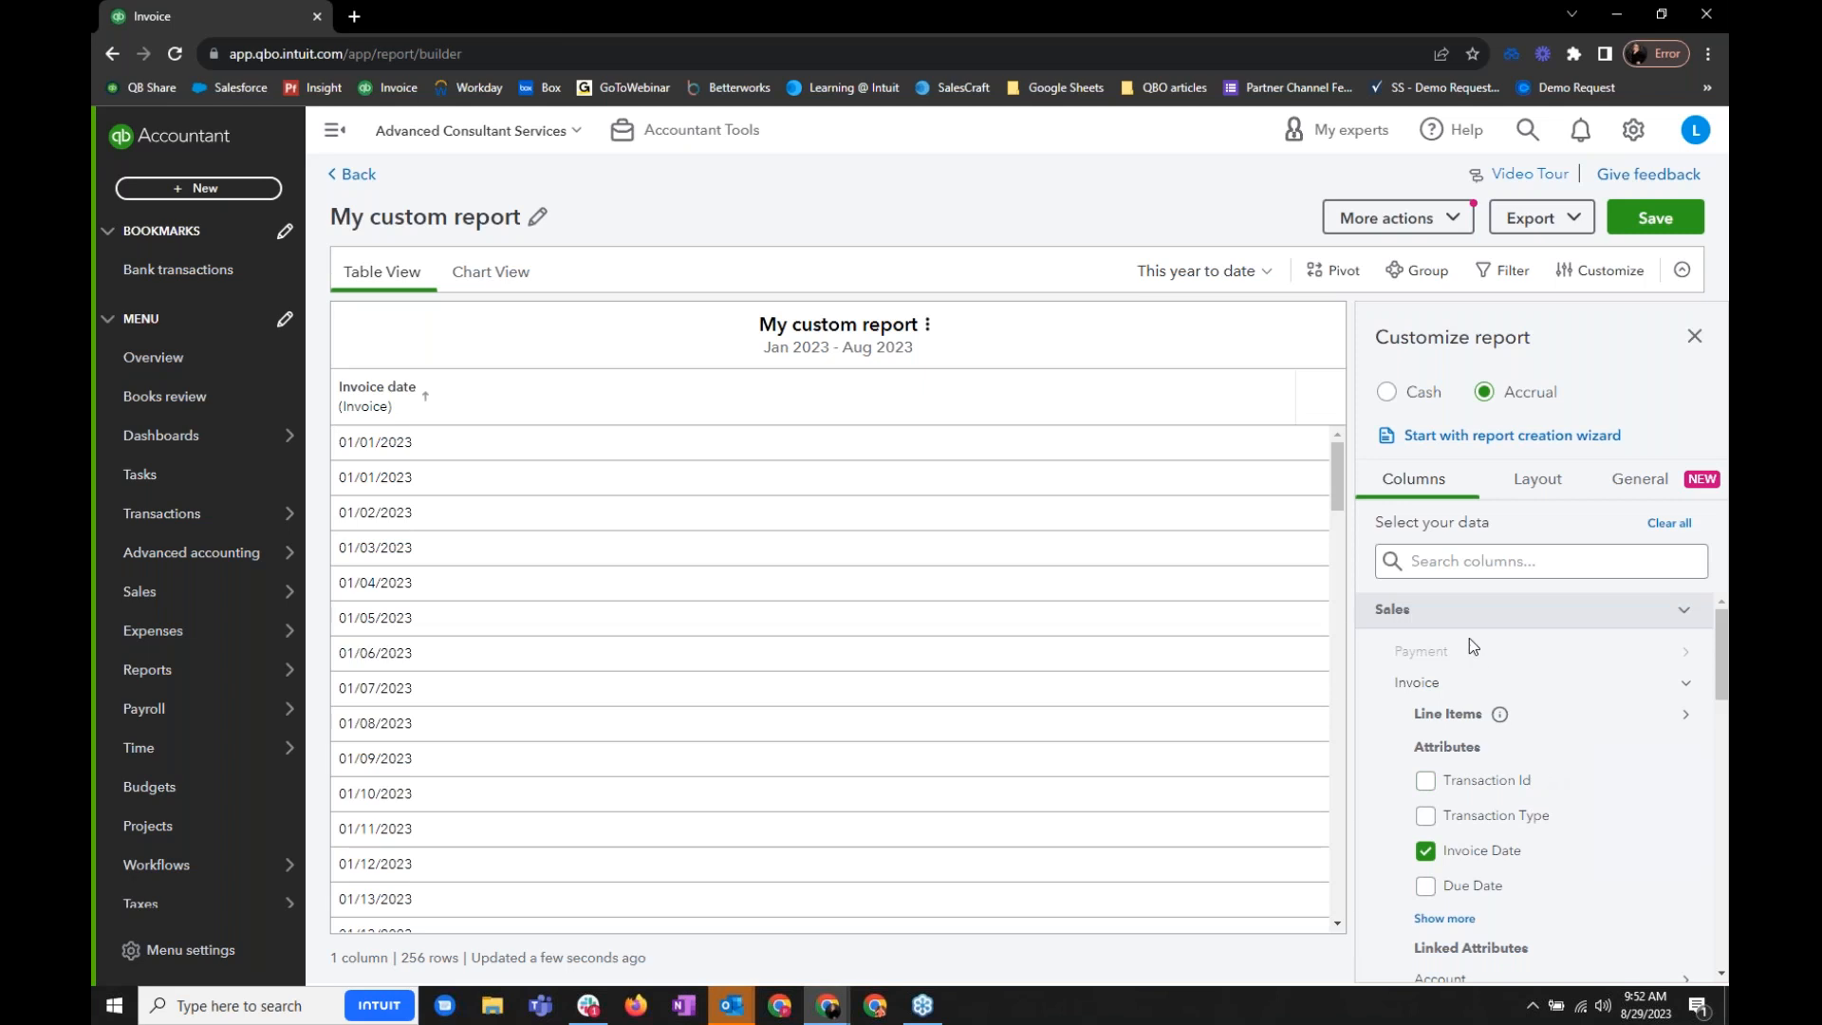
{"action": "mouse_move", "coordinate": [1500, 713]}
{"action": "scroll", "coordinate": [1543, 765], "scroll_direction": "down", "scroll_amount": 5}
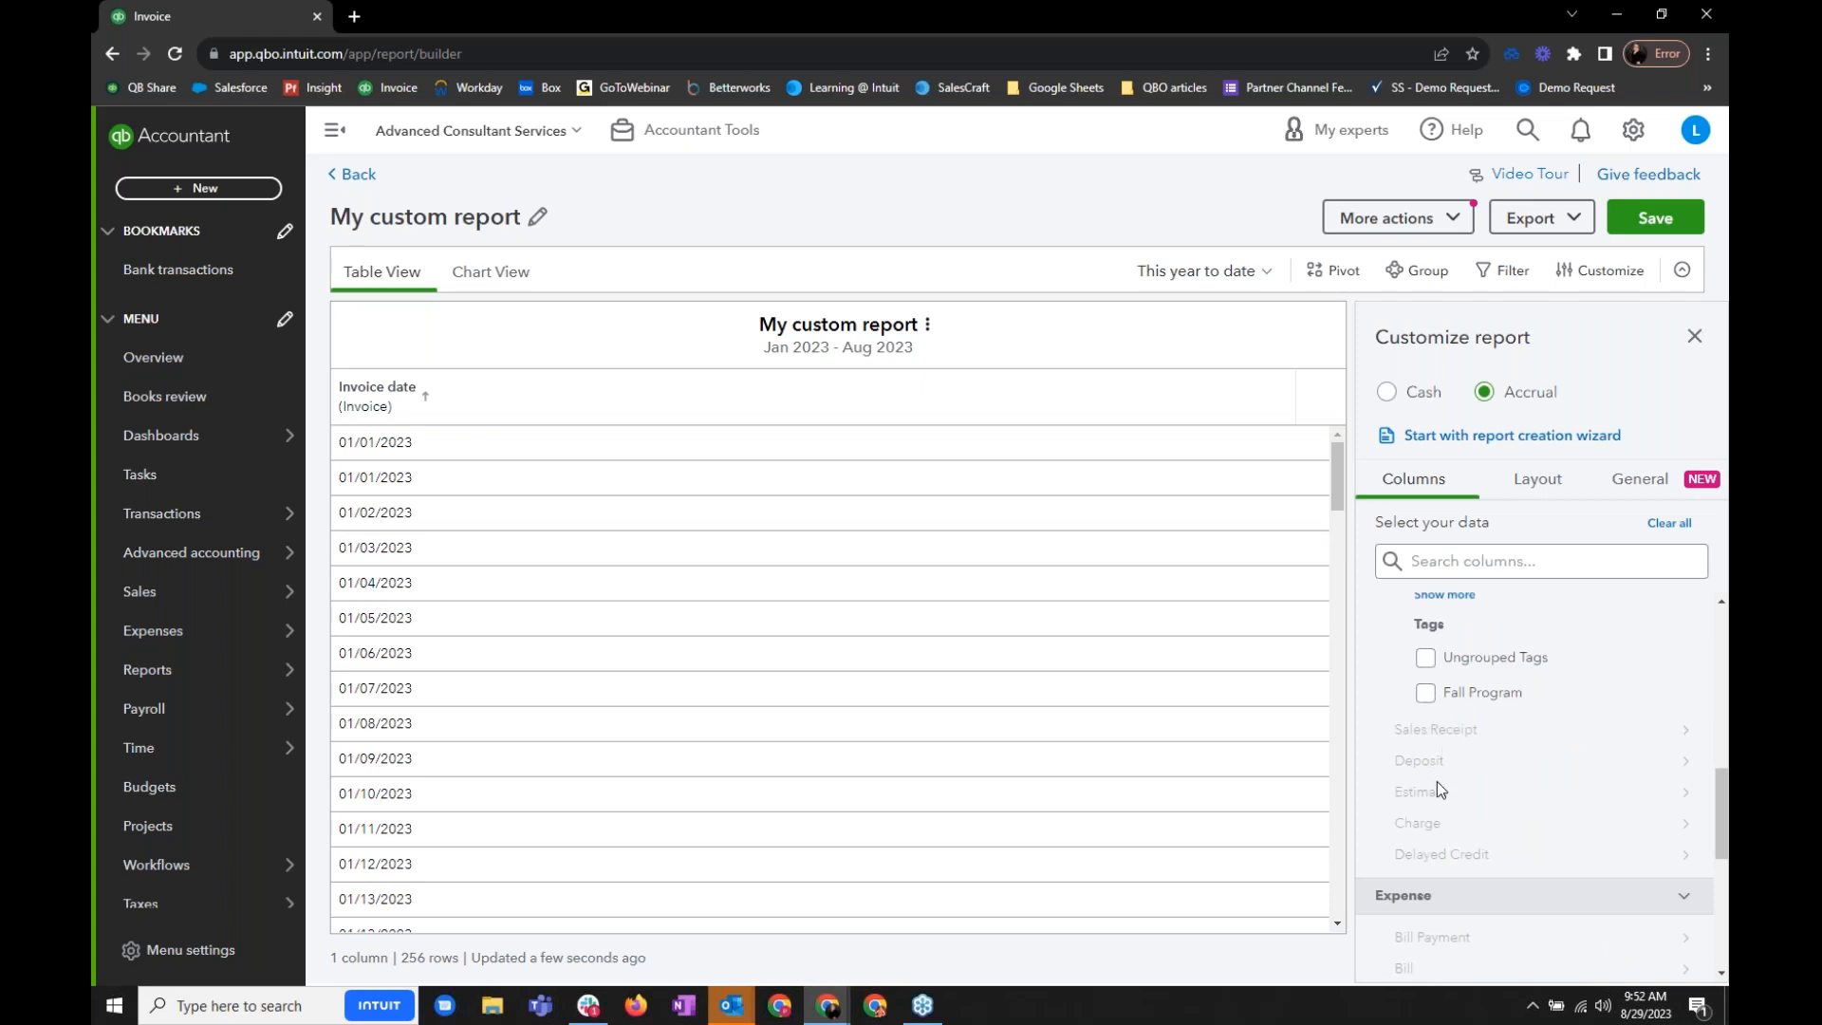
{"action": "scroll", "coordinate": [1527, 794], "scroll_direction": "down", "scroll_amount": 3}
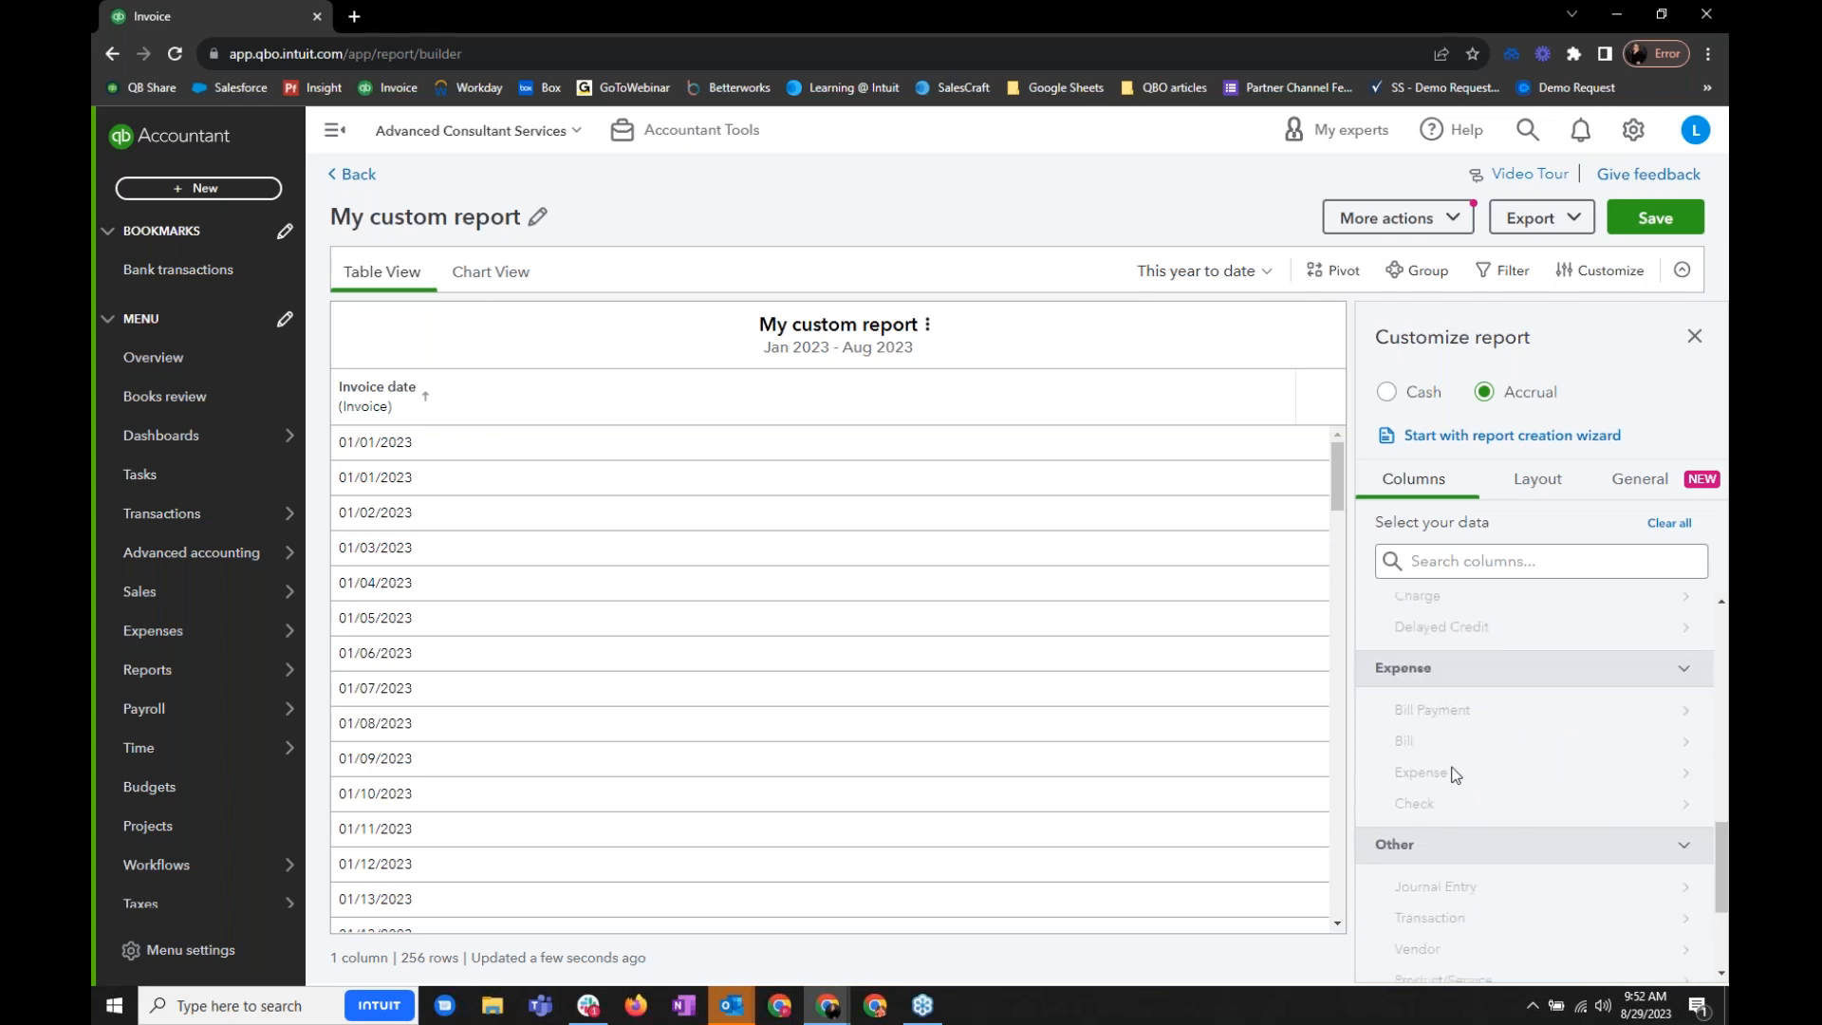
{"action": "scroll", "coordinate": [1497, 786], "scroll_direction": "down", "scroll_amount": 3}
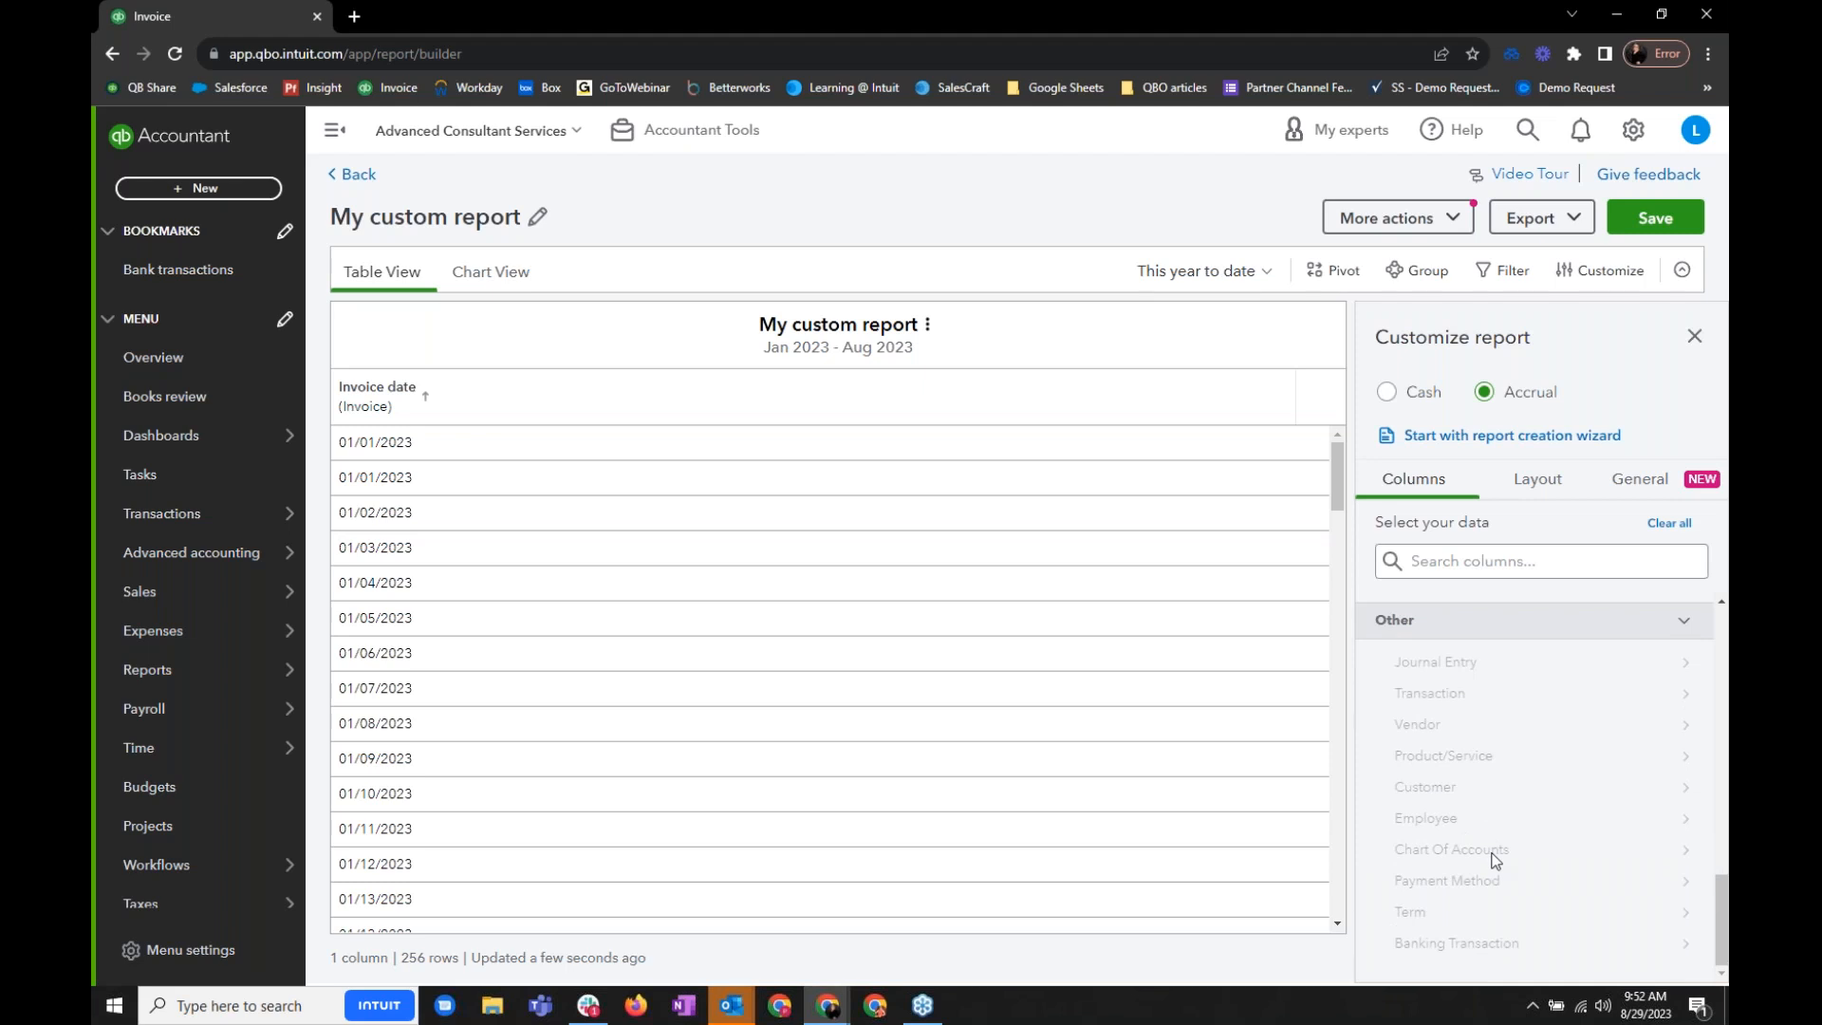
{"action": "scroll", "coordinate": [1497, 860], "scroll_direction": "up", "scroll_amount": 3}
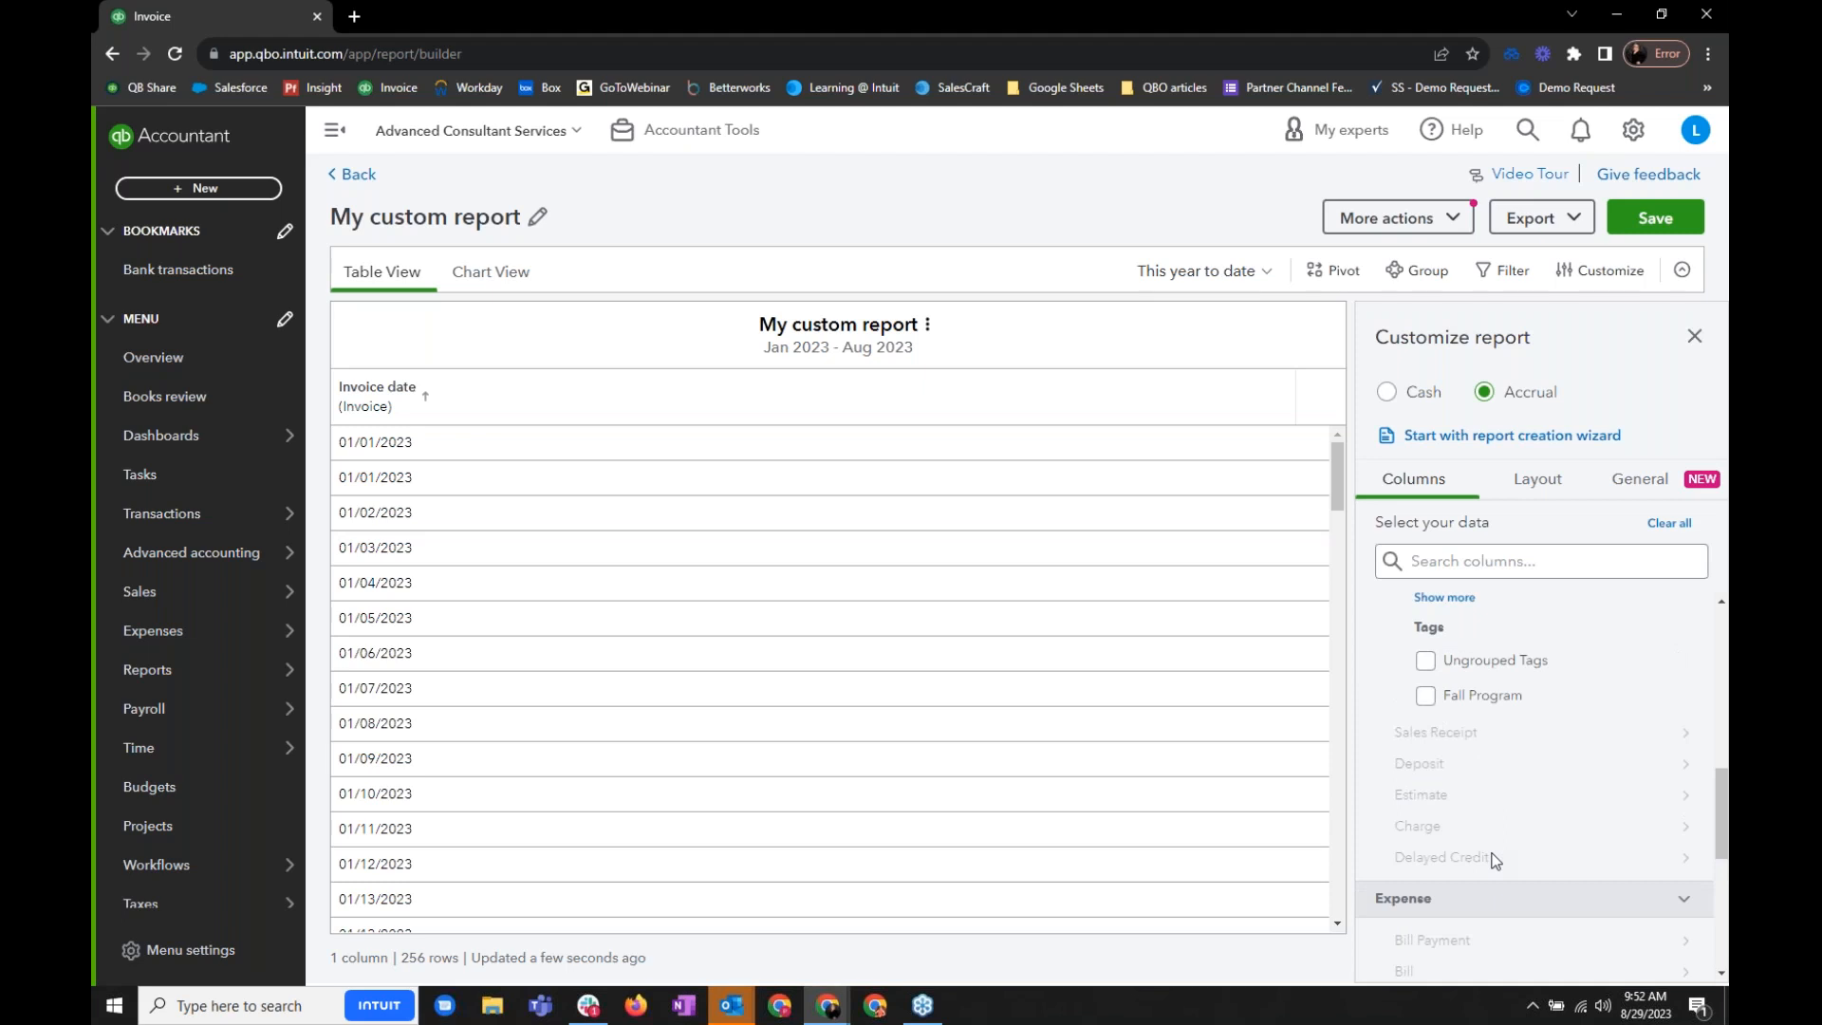
{"action": "scroll", "coordinate": [1500, 855], "scroll_direction": "up", "scroll_amount": 5}
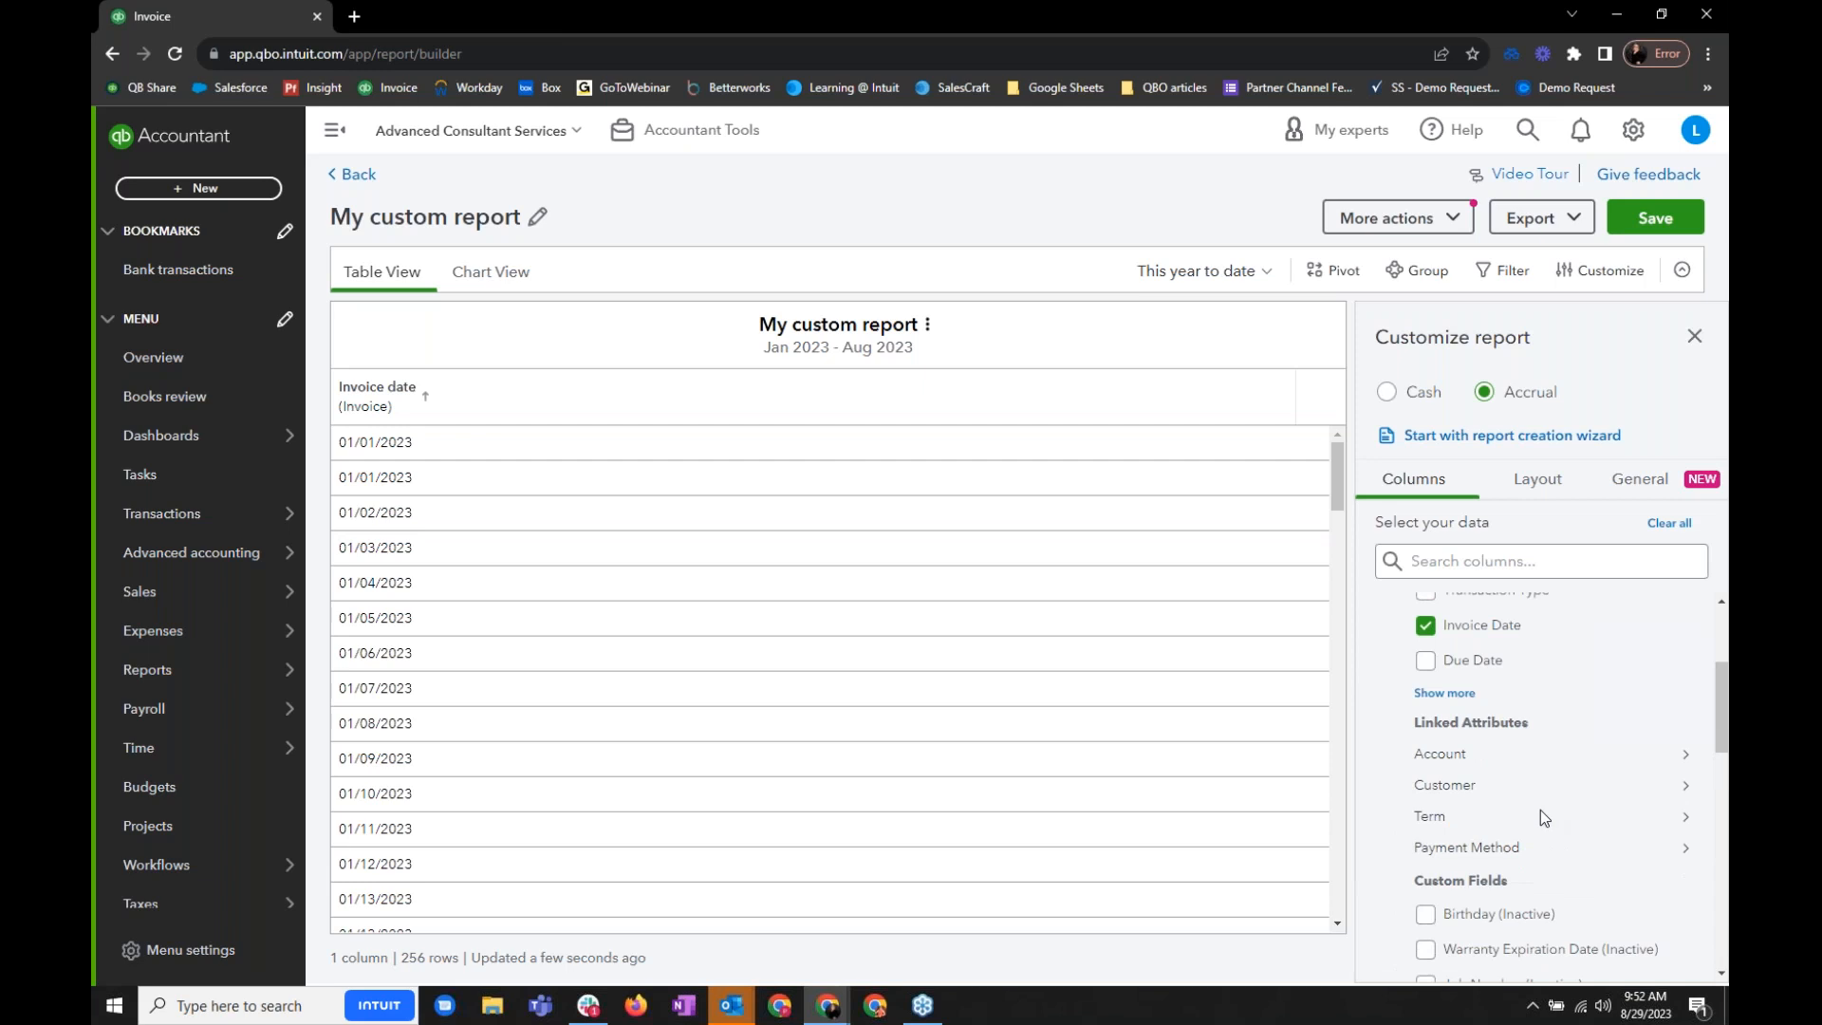
{"action": "scroll", "coordinate": [1540, 811], "scroll_direction": "up", "scroll_amount": 3}
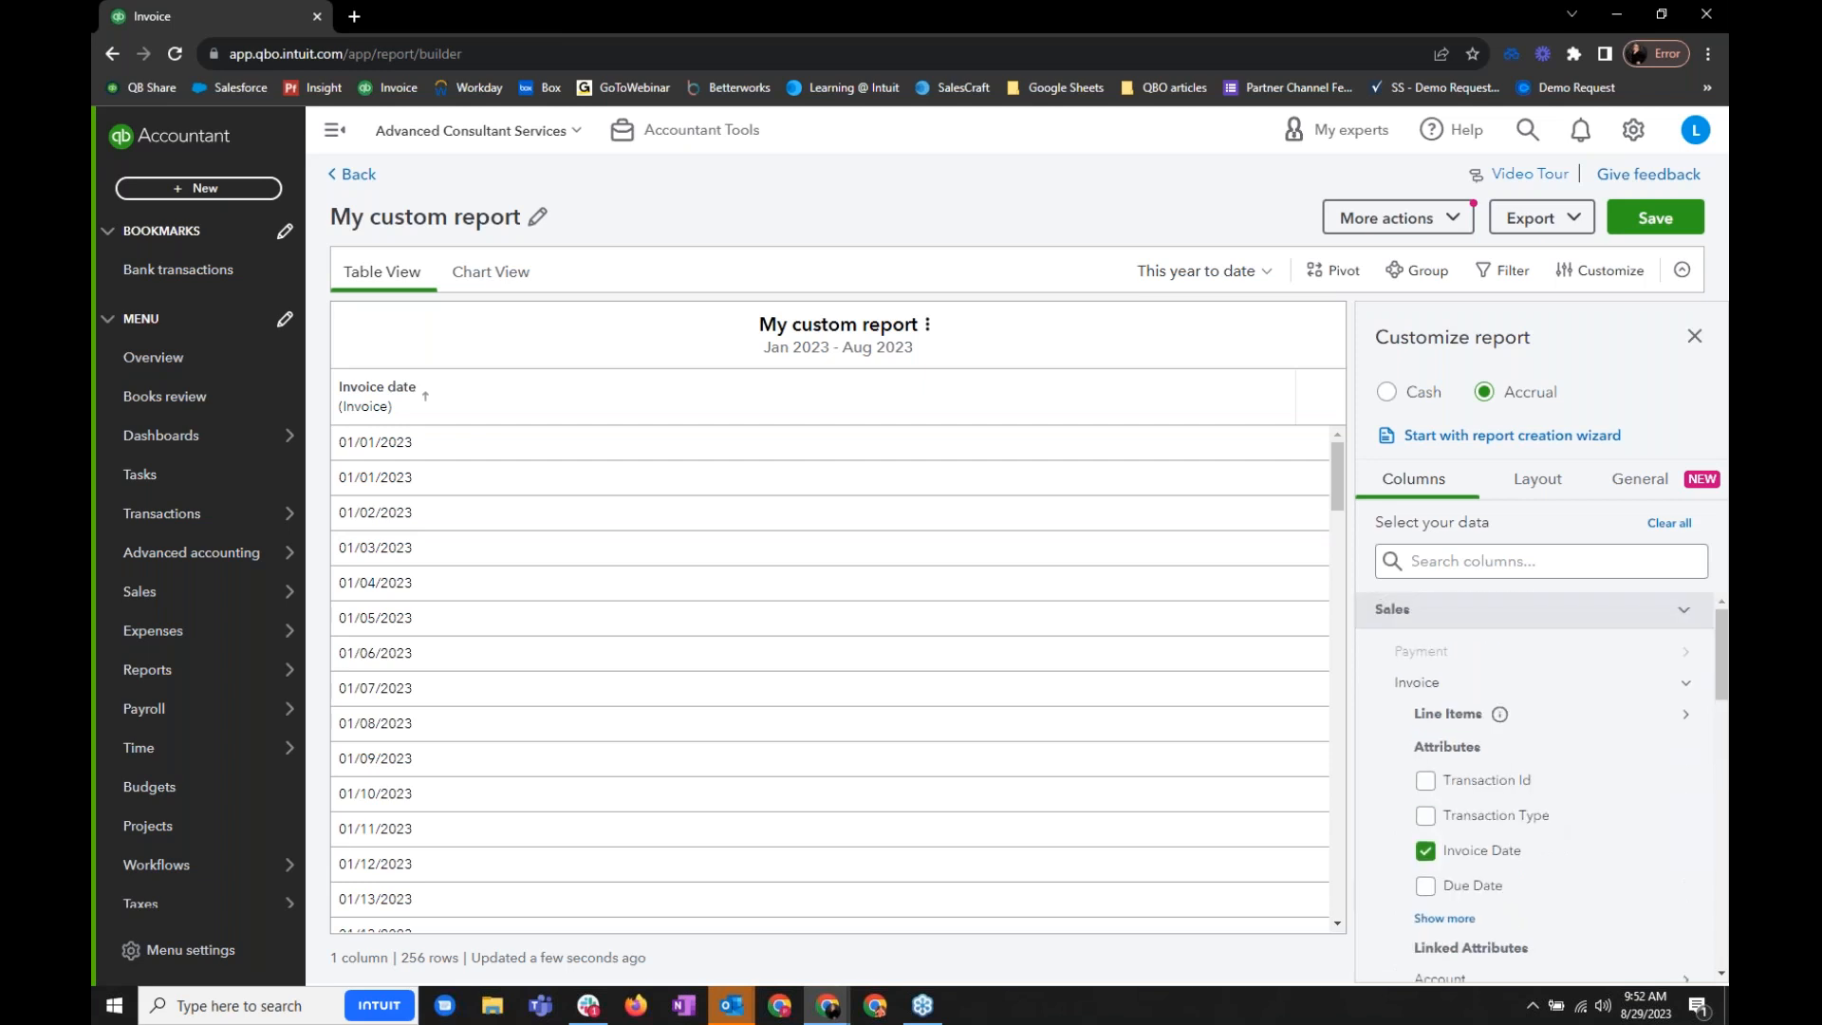
- Remove the Invoice Date column and expand the Invoice attributes to review the full list of available columns
{"action": "left_click", "coordinate": [1430, 862]}
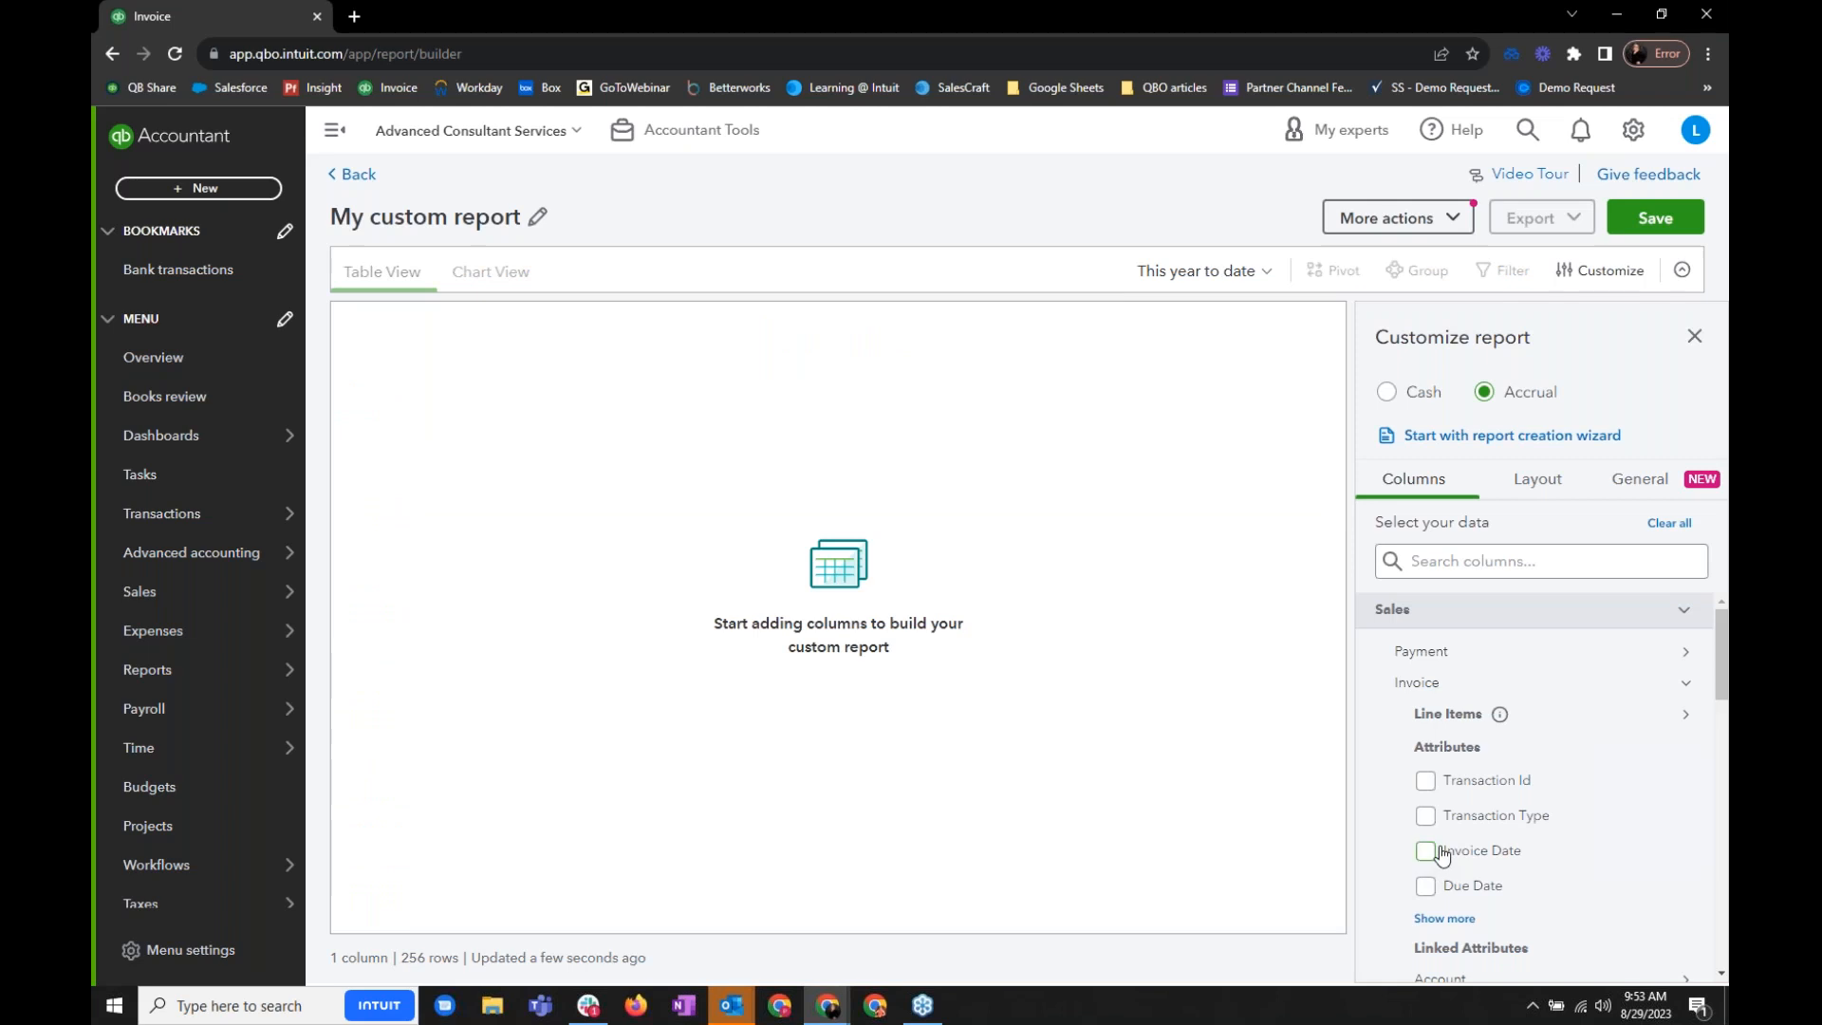
{"action": "left_click", "coordinate": [1462, 926]}
{"action": "scroll", "coordinate": [1543, 852], "scroll_direction": "down", "scroll_amount": 5}
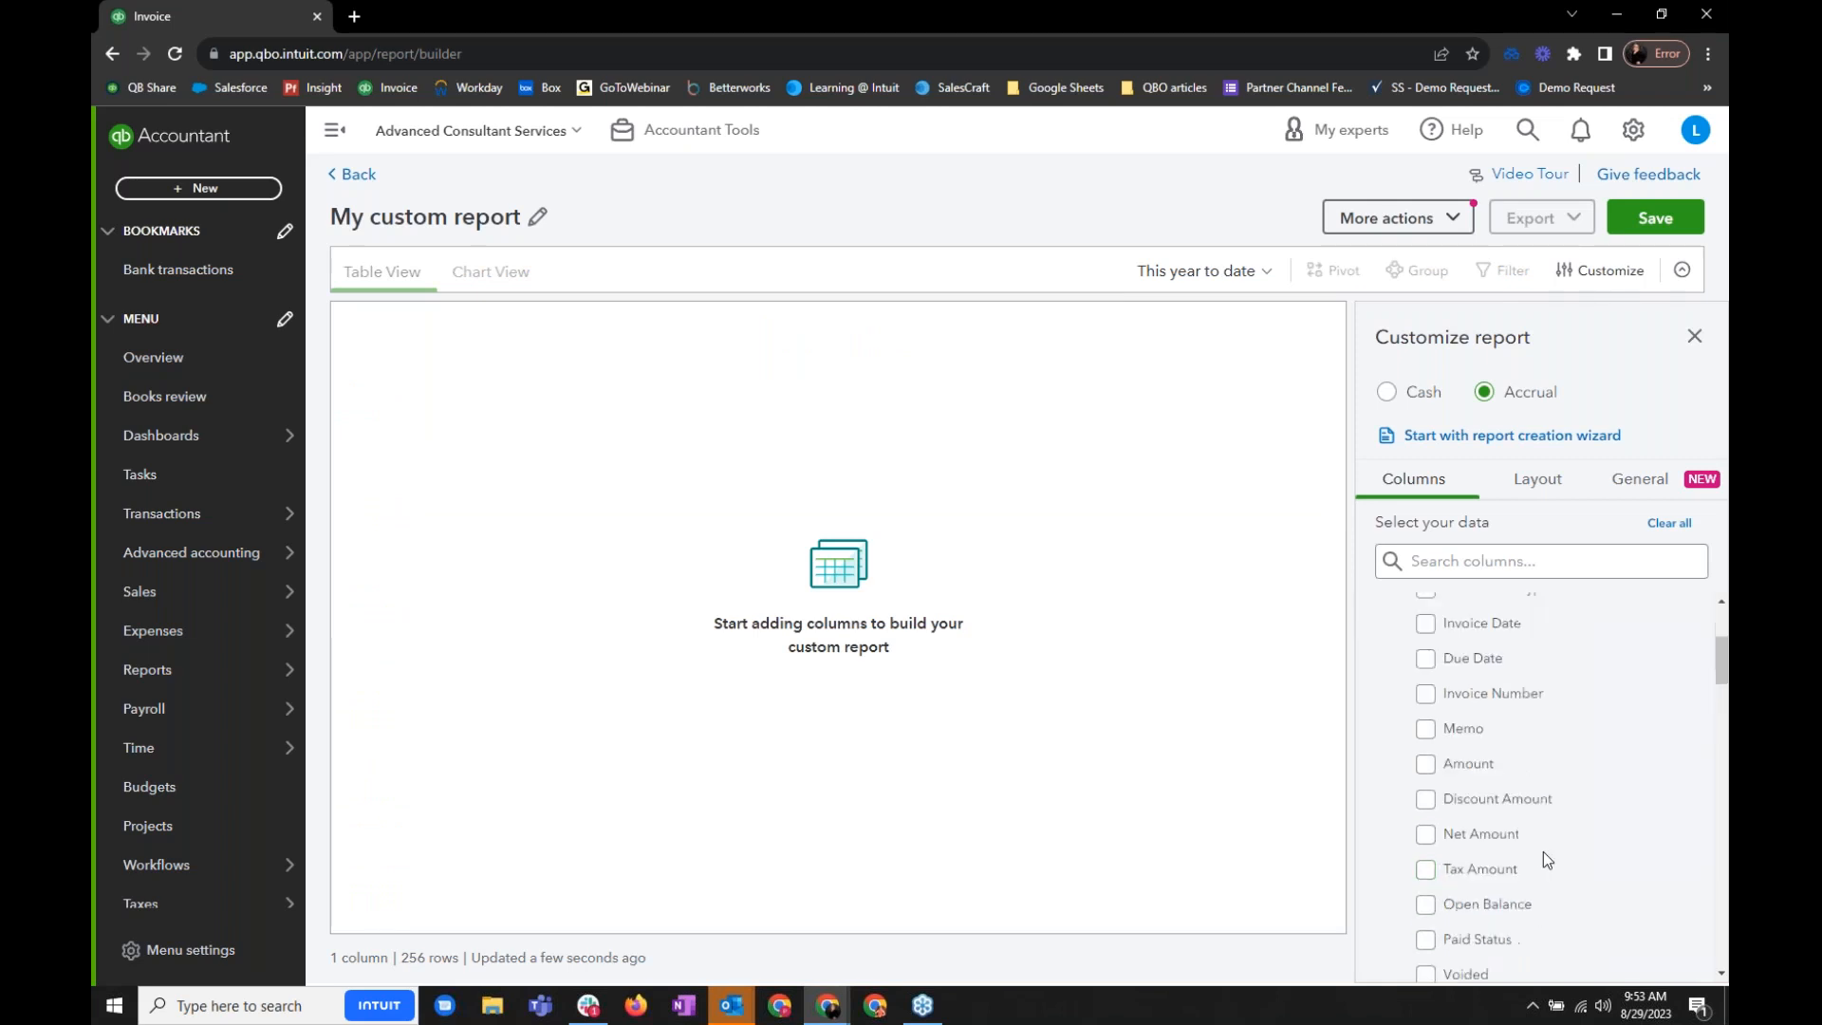
{"action": "scroll", "coordinate": [1544, 852], "scroll_direction": "down", "scroll_amount": 2}
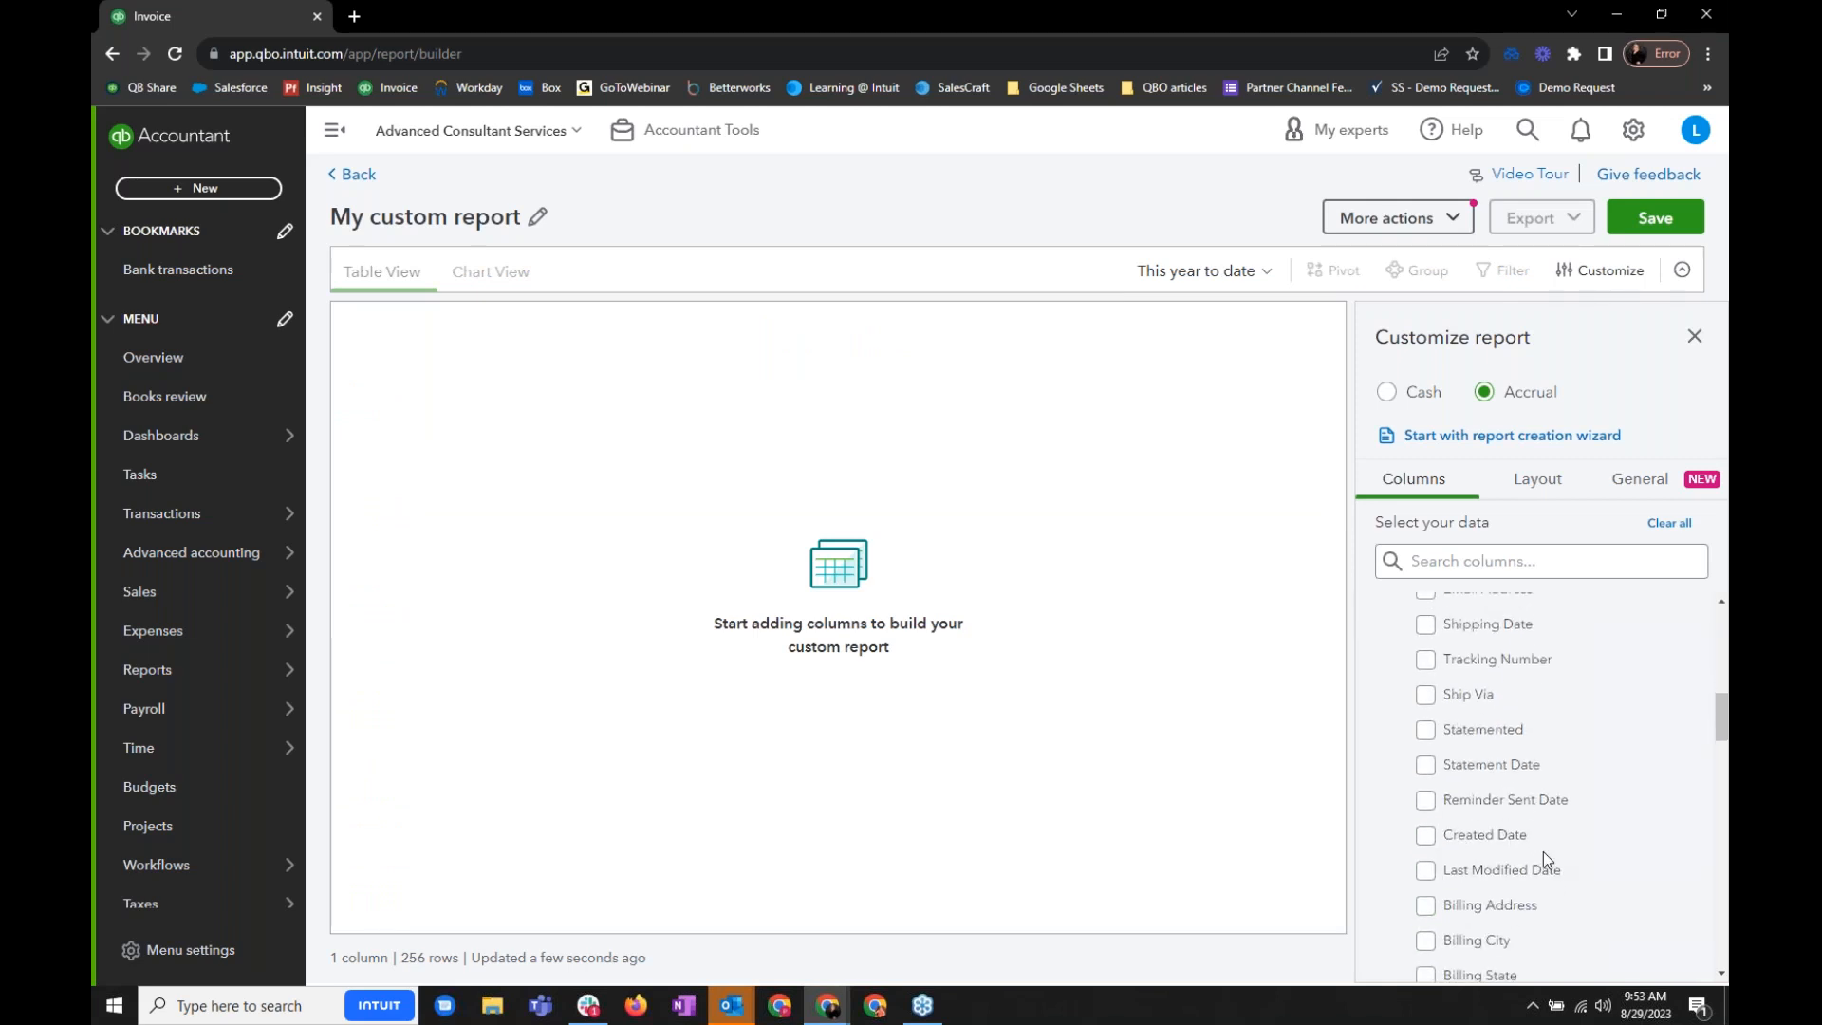
{"action": "left_click", "coordinate": [1434, 560]}
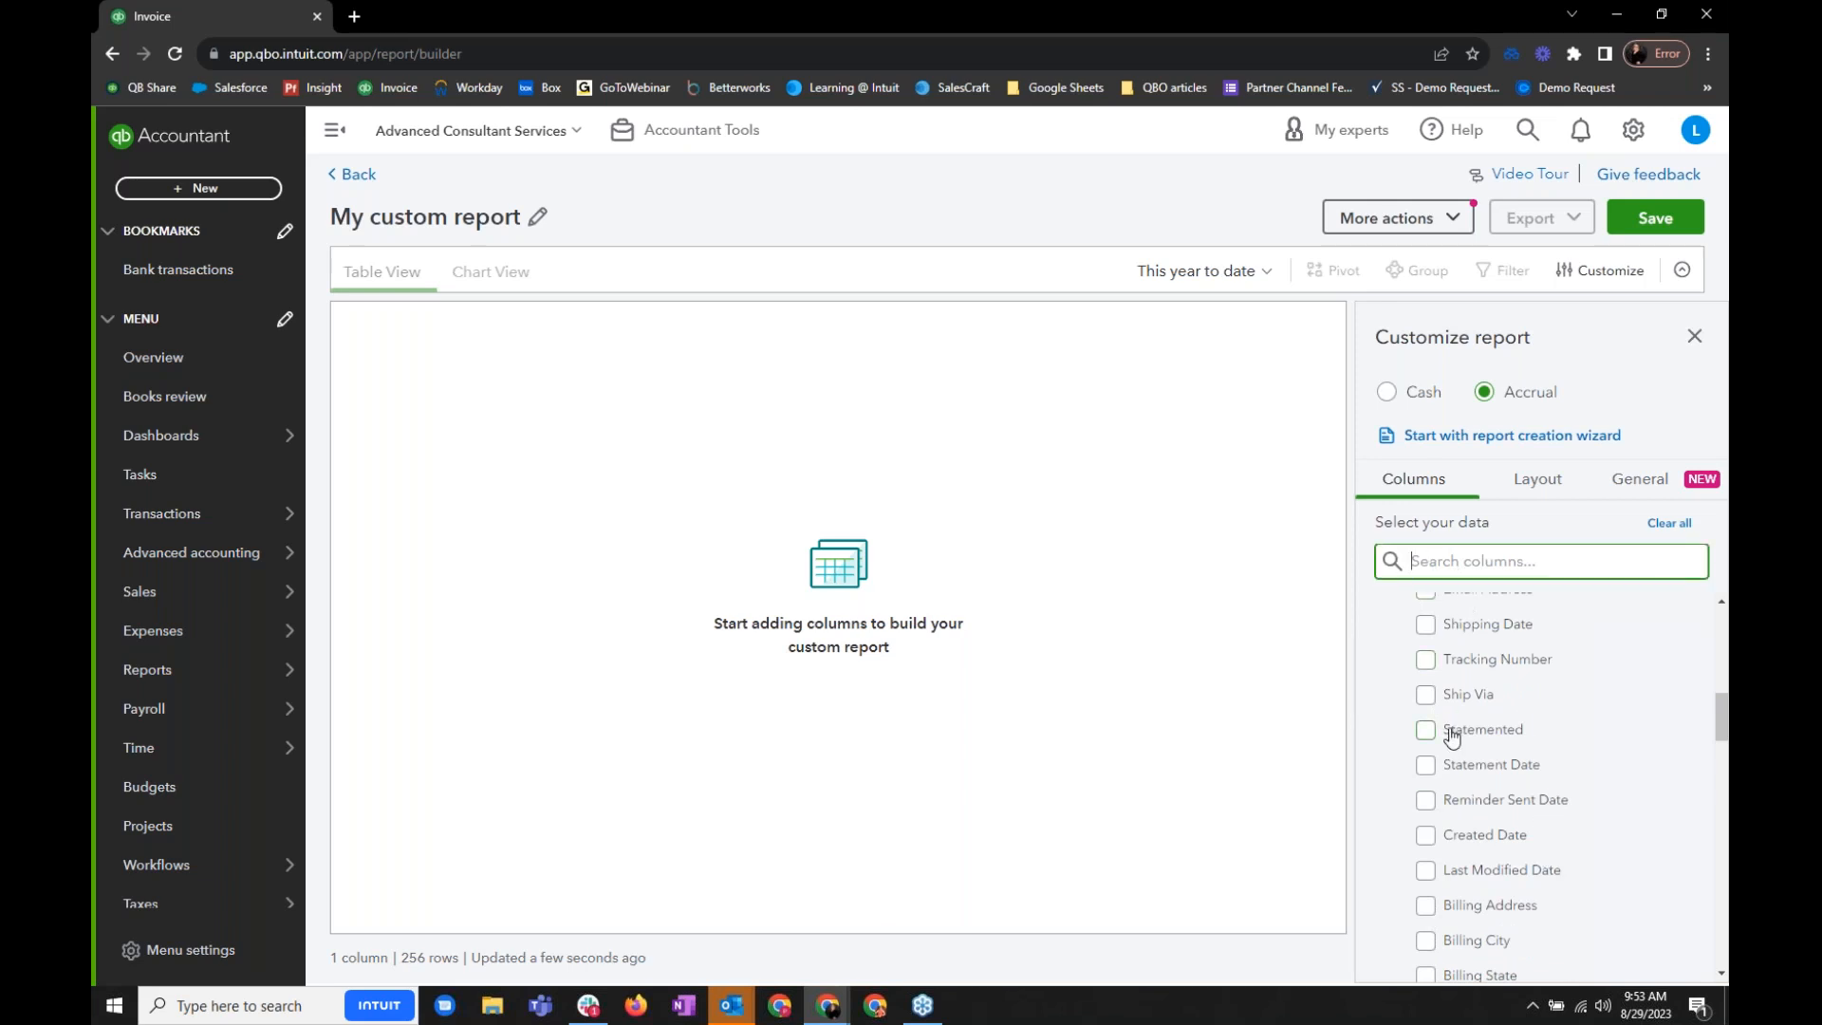
- Add the invoice columns Due Date, Invoice Number, Memo, Amount and Discount Amount to the report
{"action": "scroll", "coordinate": [1433, 852], "scroll_direction": "up", "scroll_amount": 2}
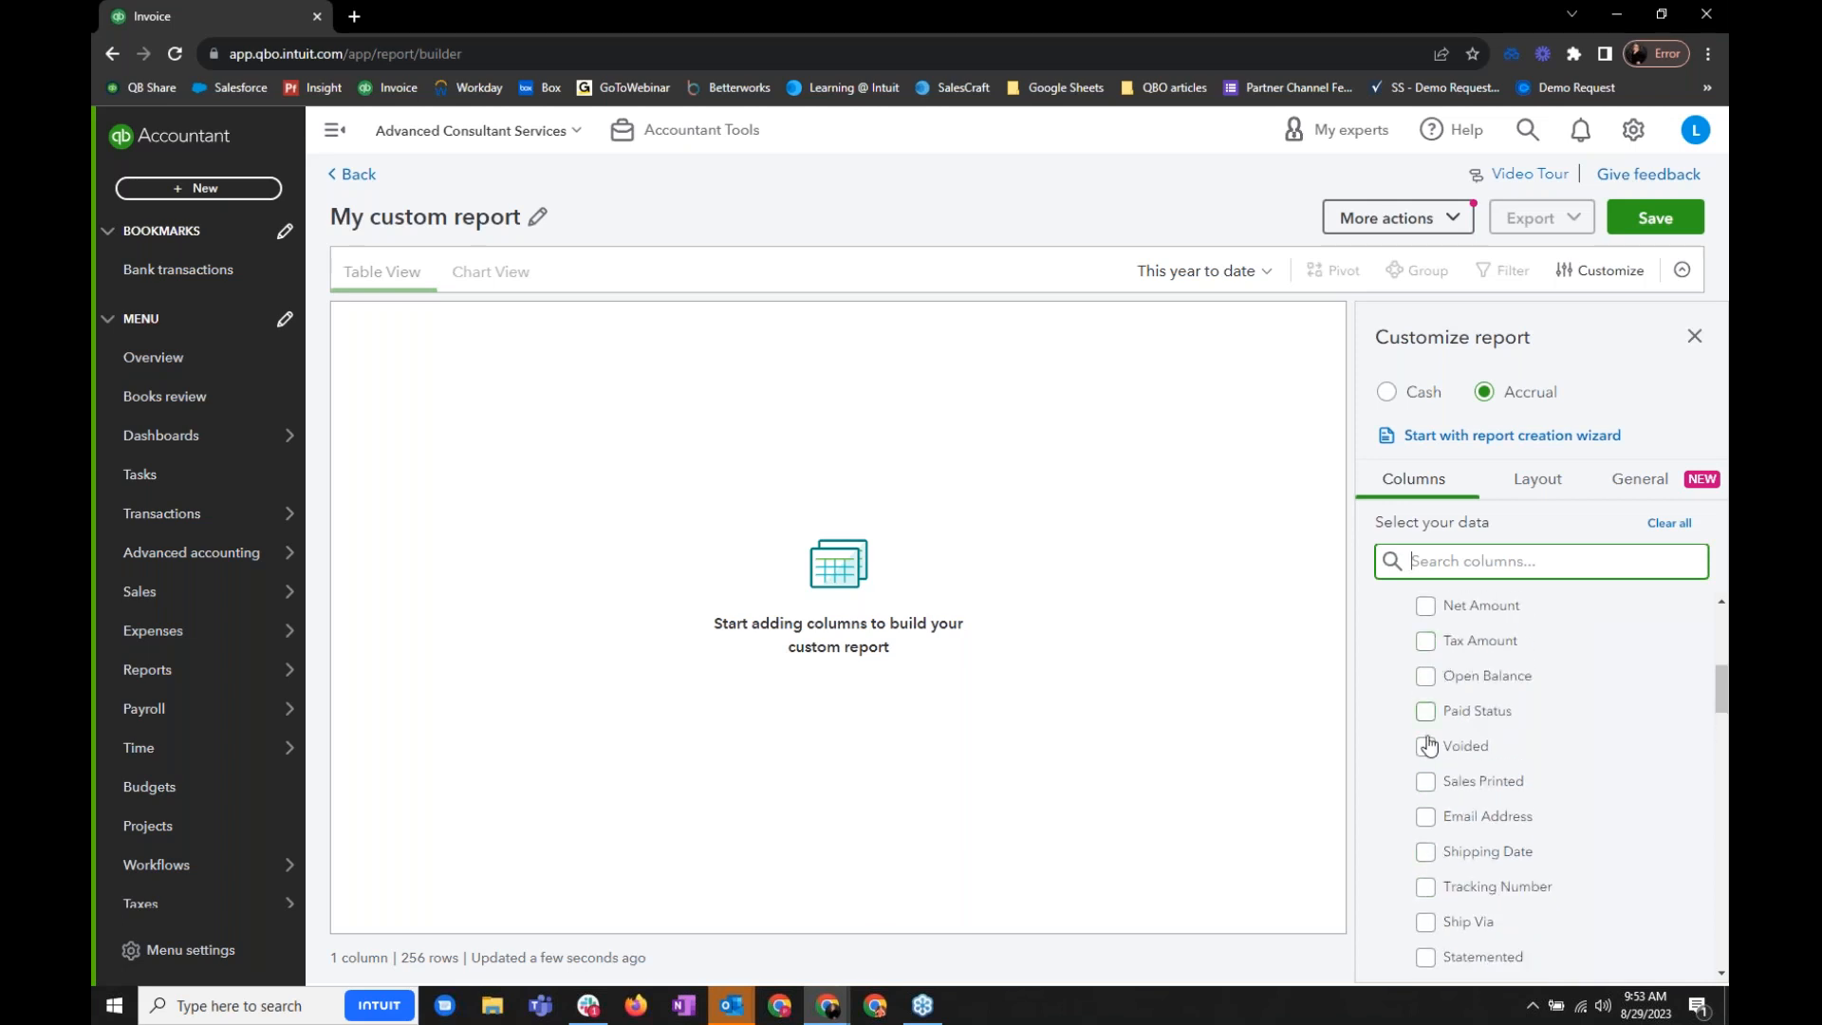
{"action": "scroll", "coordinate": [1425, 688], "scroll_direction": "up", "scroll_amount": 2}
{"action": "left_click", "coordinate": [1425, 661]}
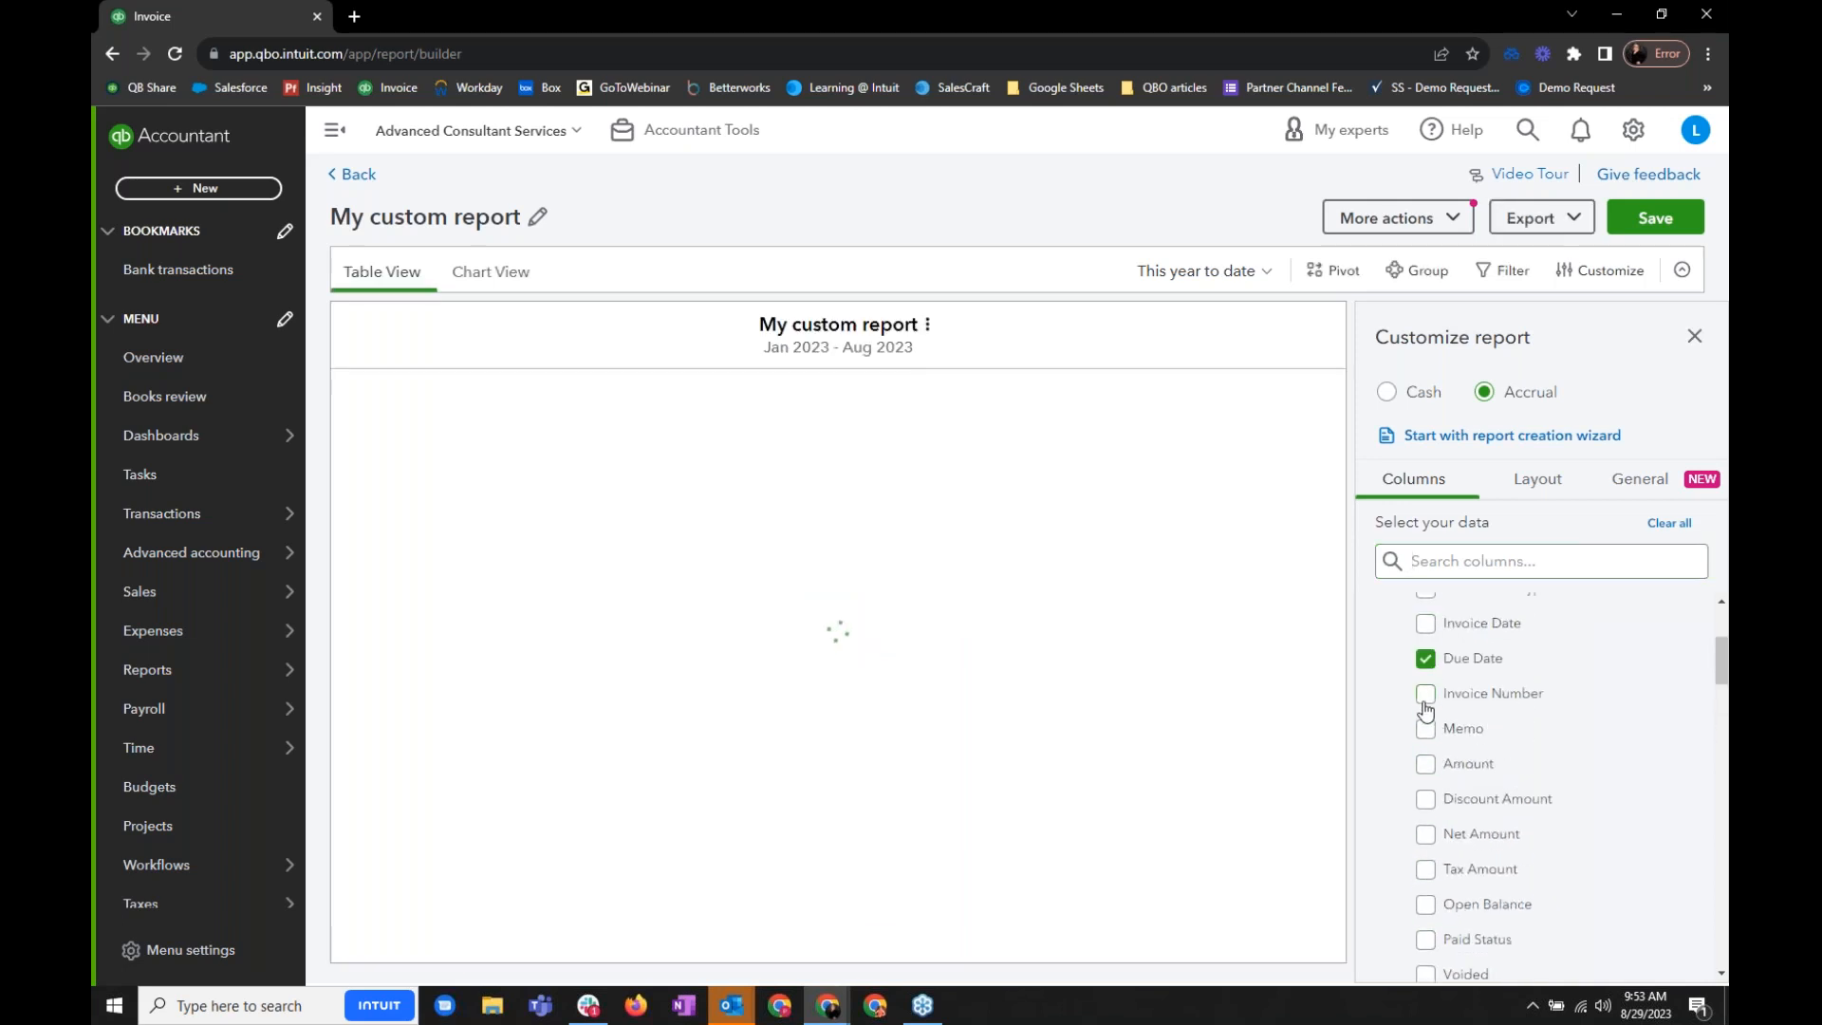
{"action": "left_click", "coordinate": [1426, 731]}
{"action": "left_click", "coordinate": [1431, 773]}
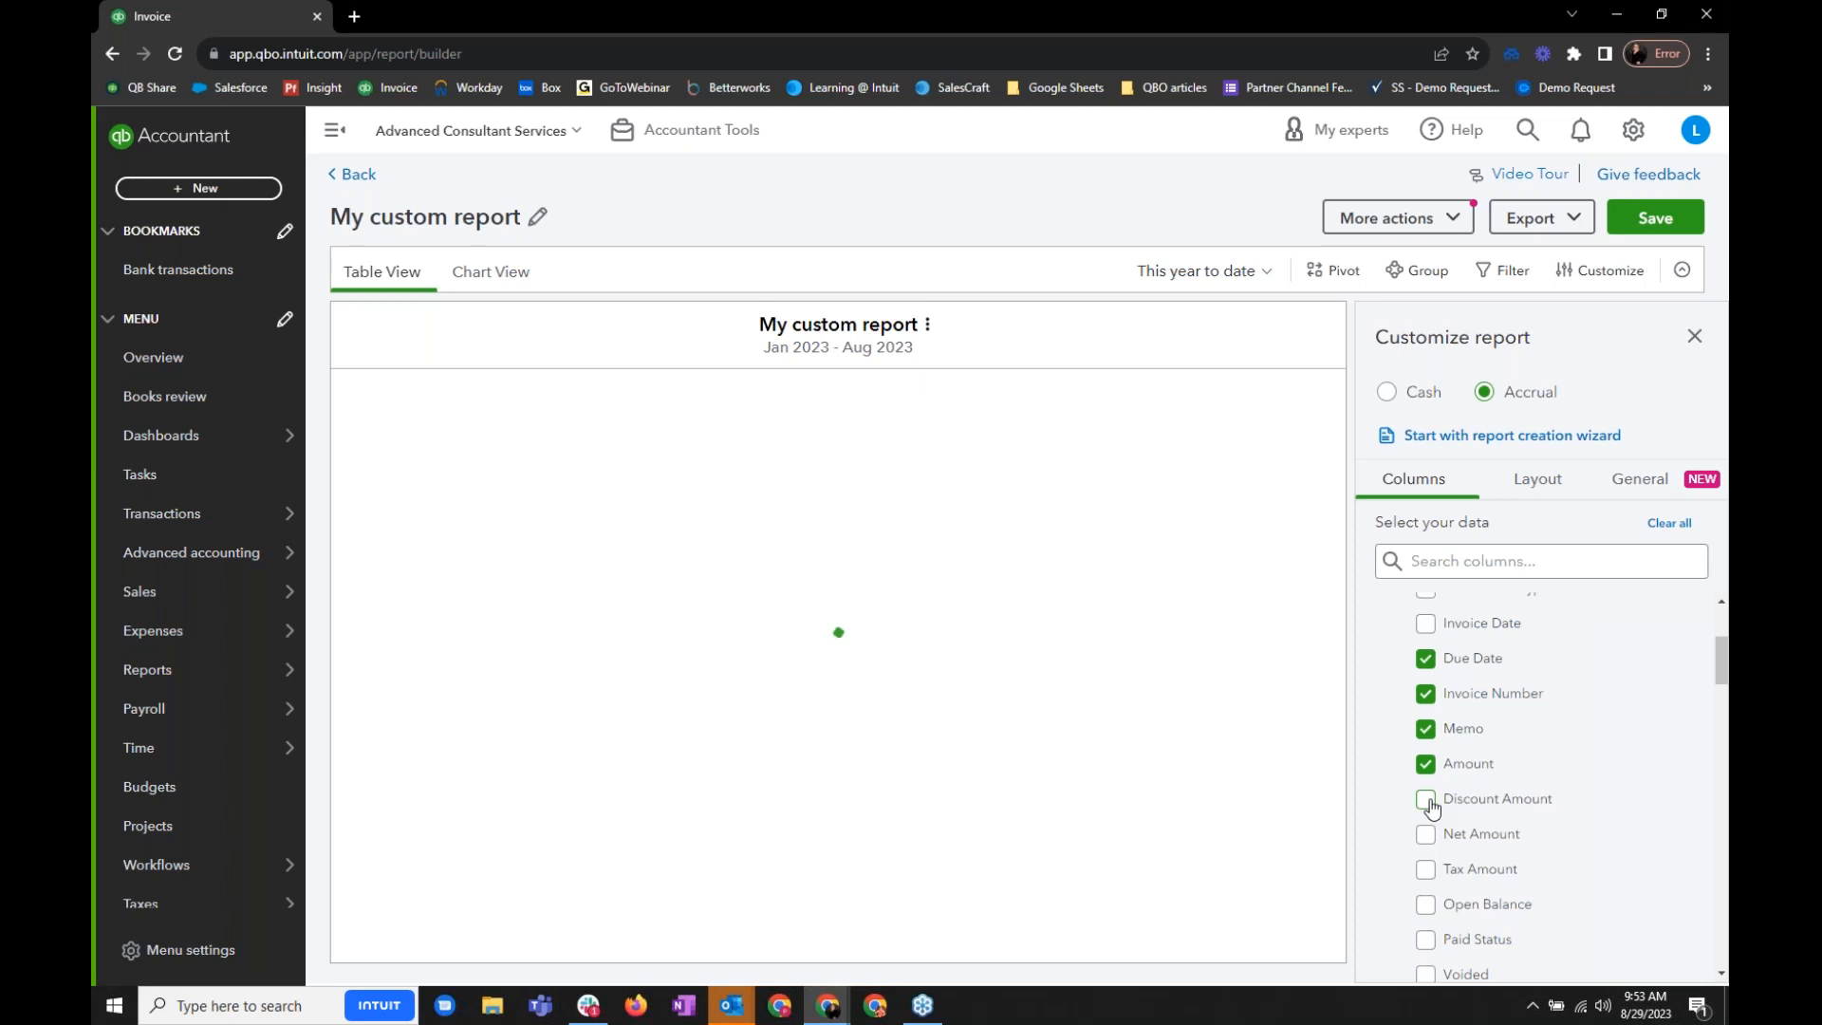
{"action": "left_click", "coordinate": [1430, 803]}
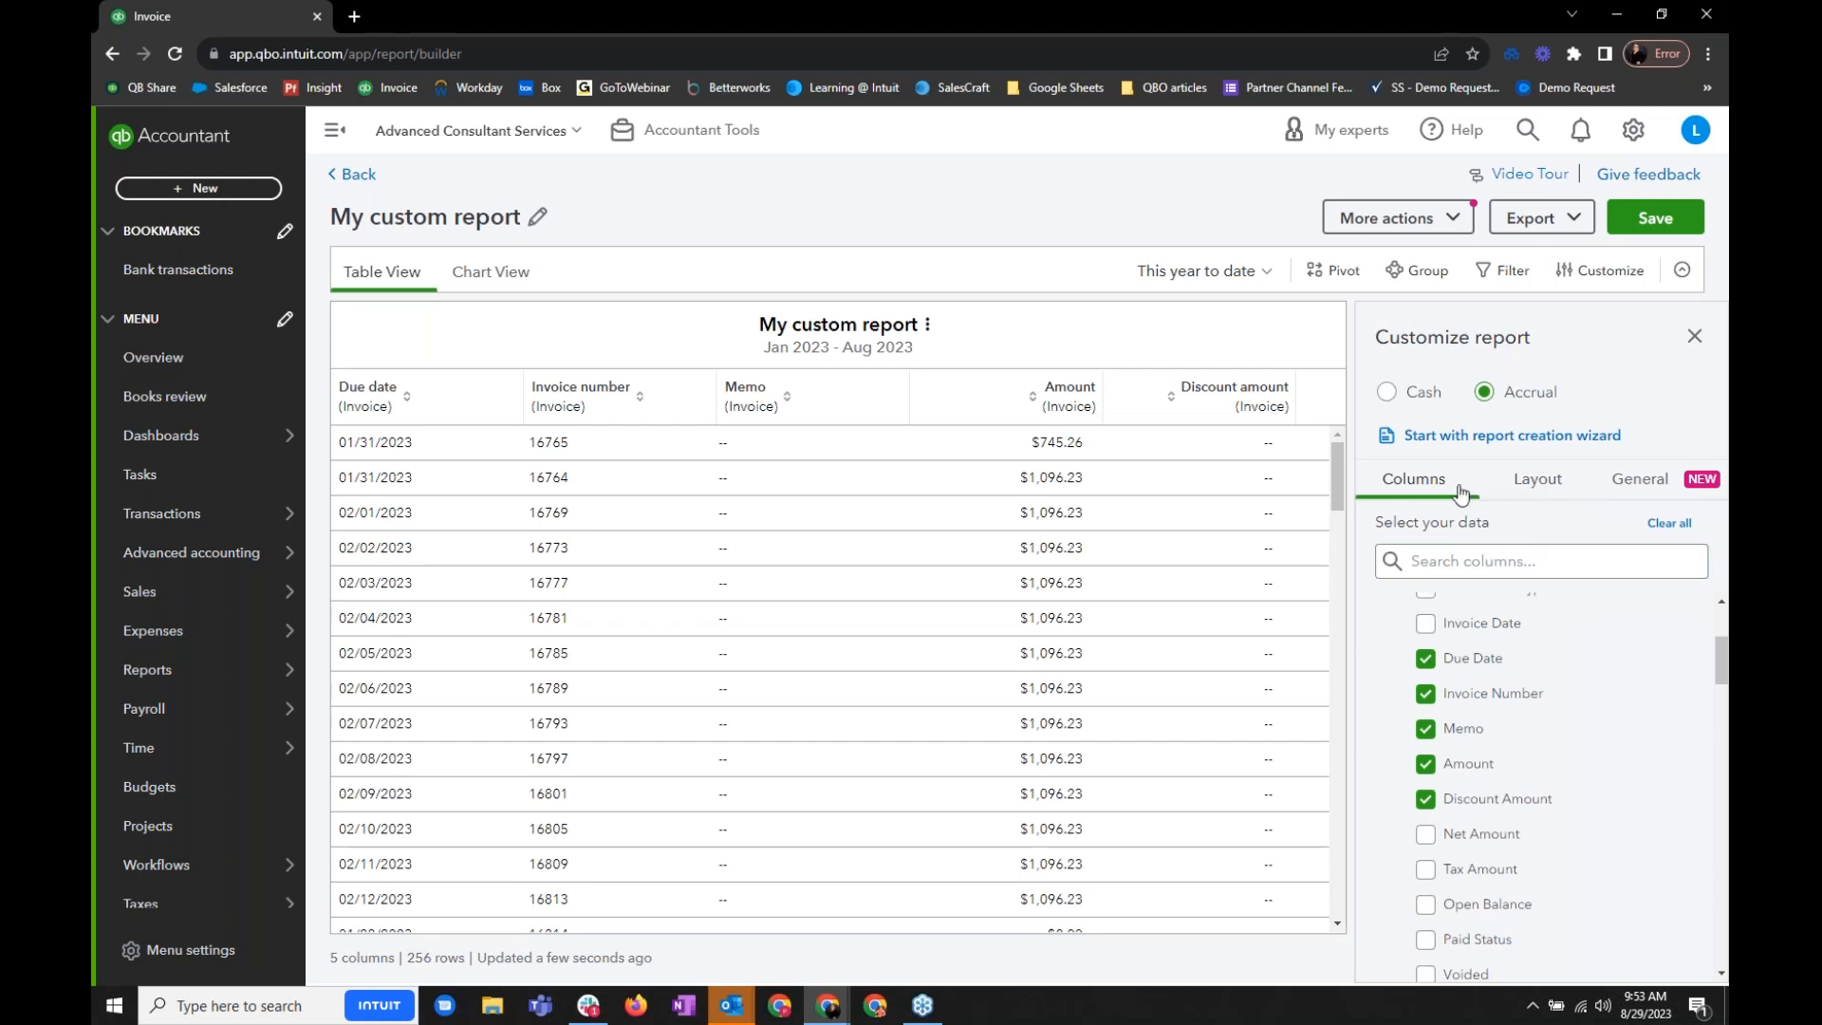
- Move the Invoice number column ahead of Due date in the layout, and hide and show the Due date column again
{"action": "left_click", "coordinate": [1538, 479]}
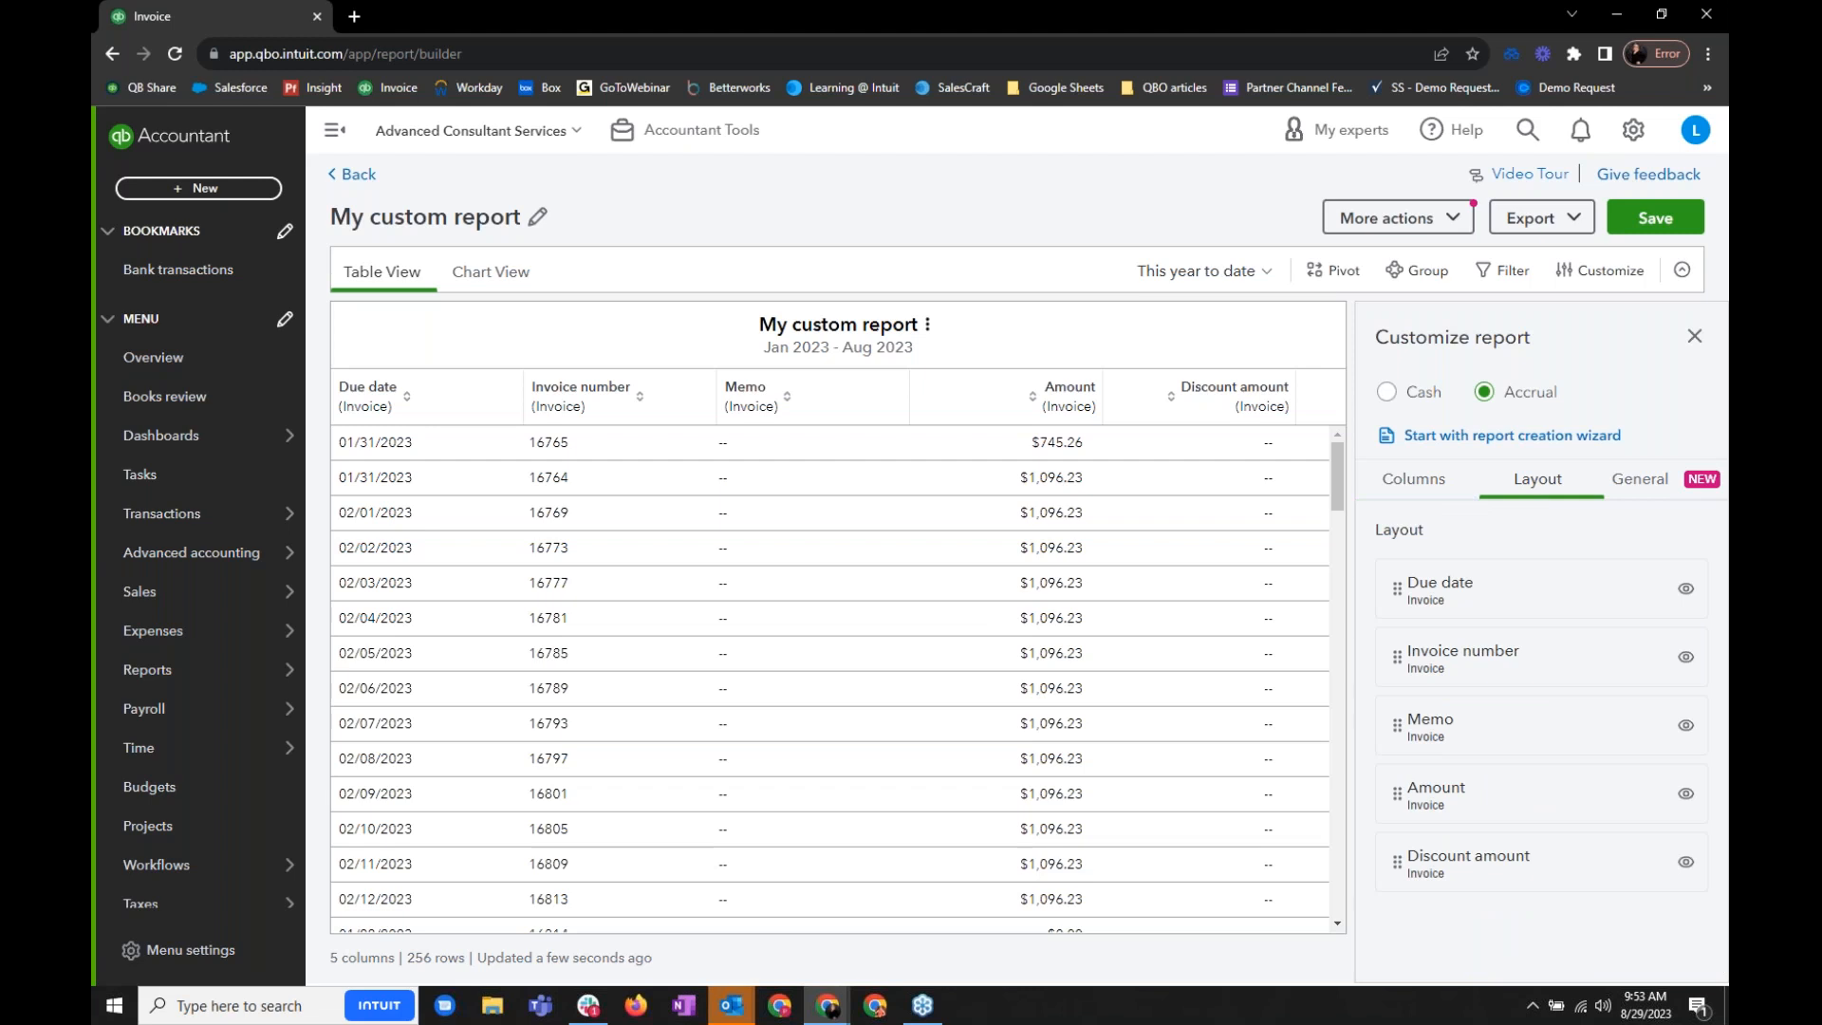
{"action": "left_click_drag", "start_coordinate": [1401, 660], "coordinate": [1401, 584]}
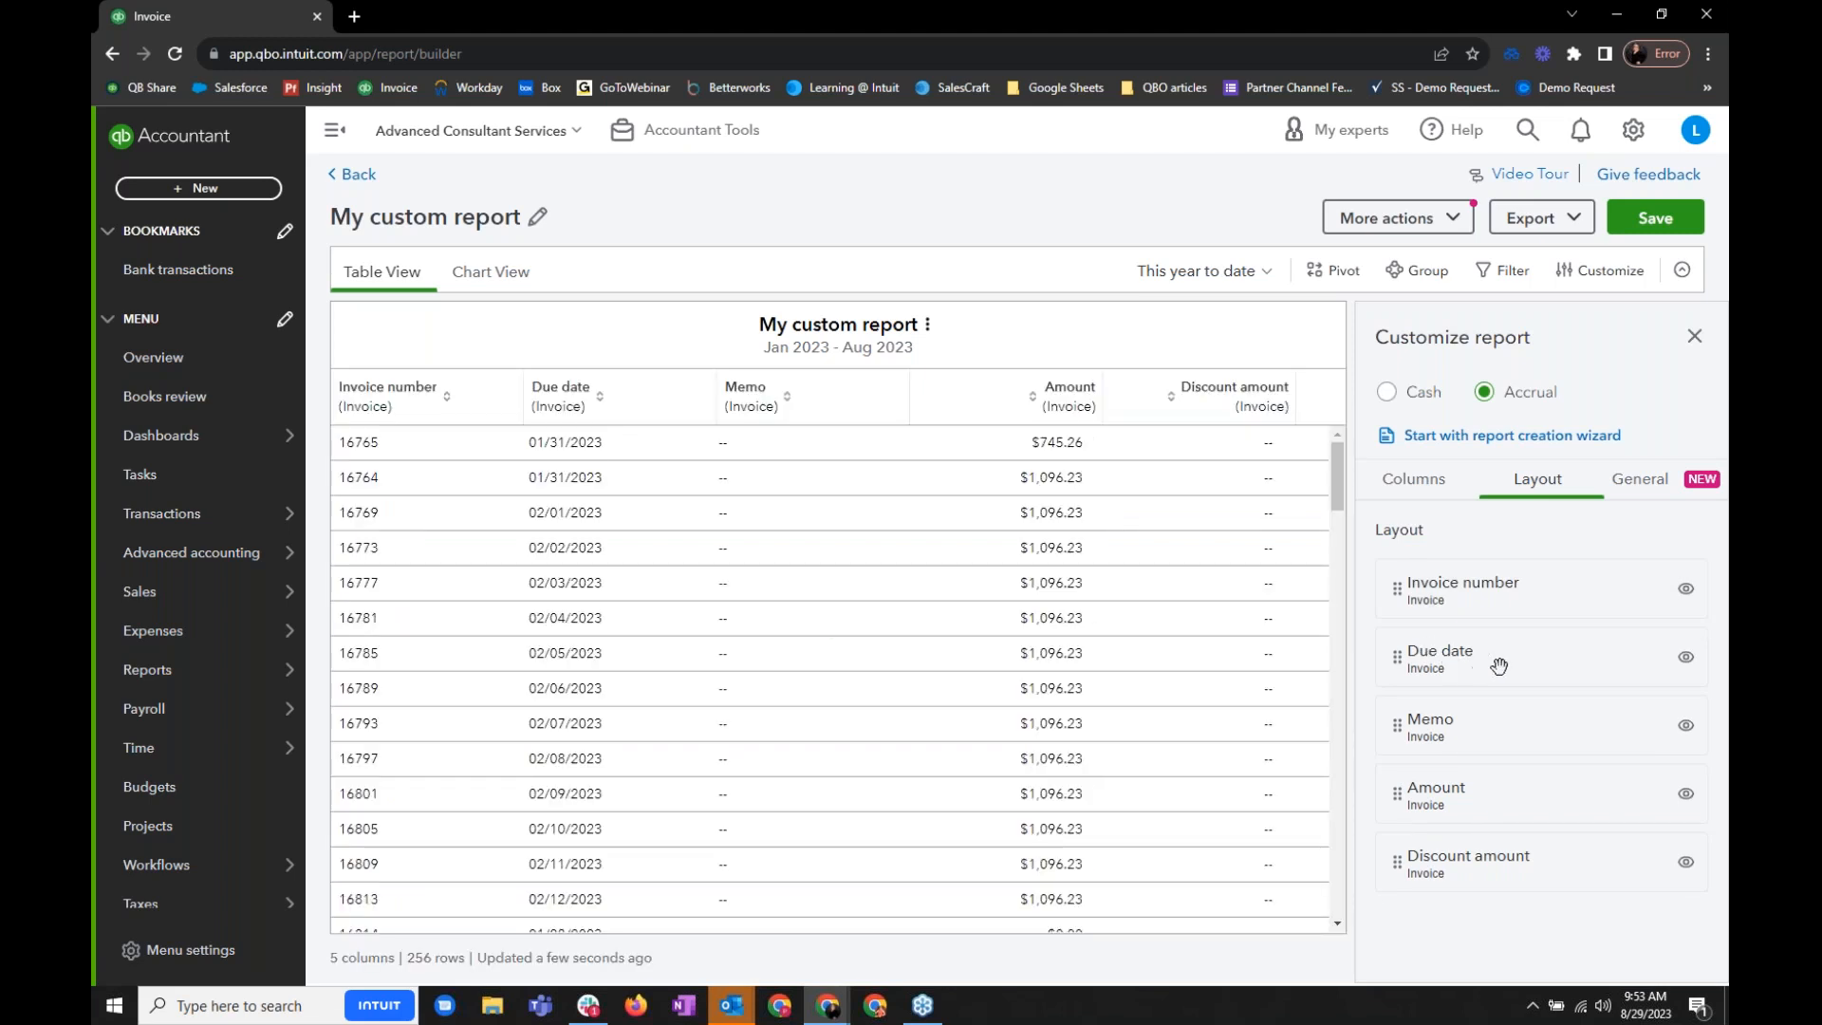
{"action": "left_click", "coordinate": [1687, 657]}
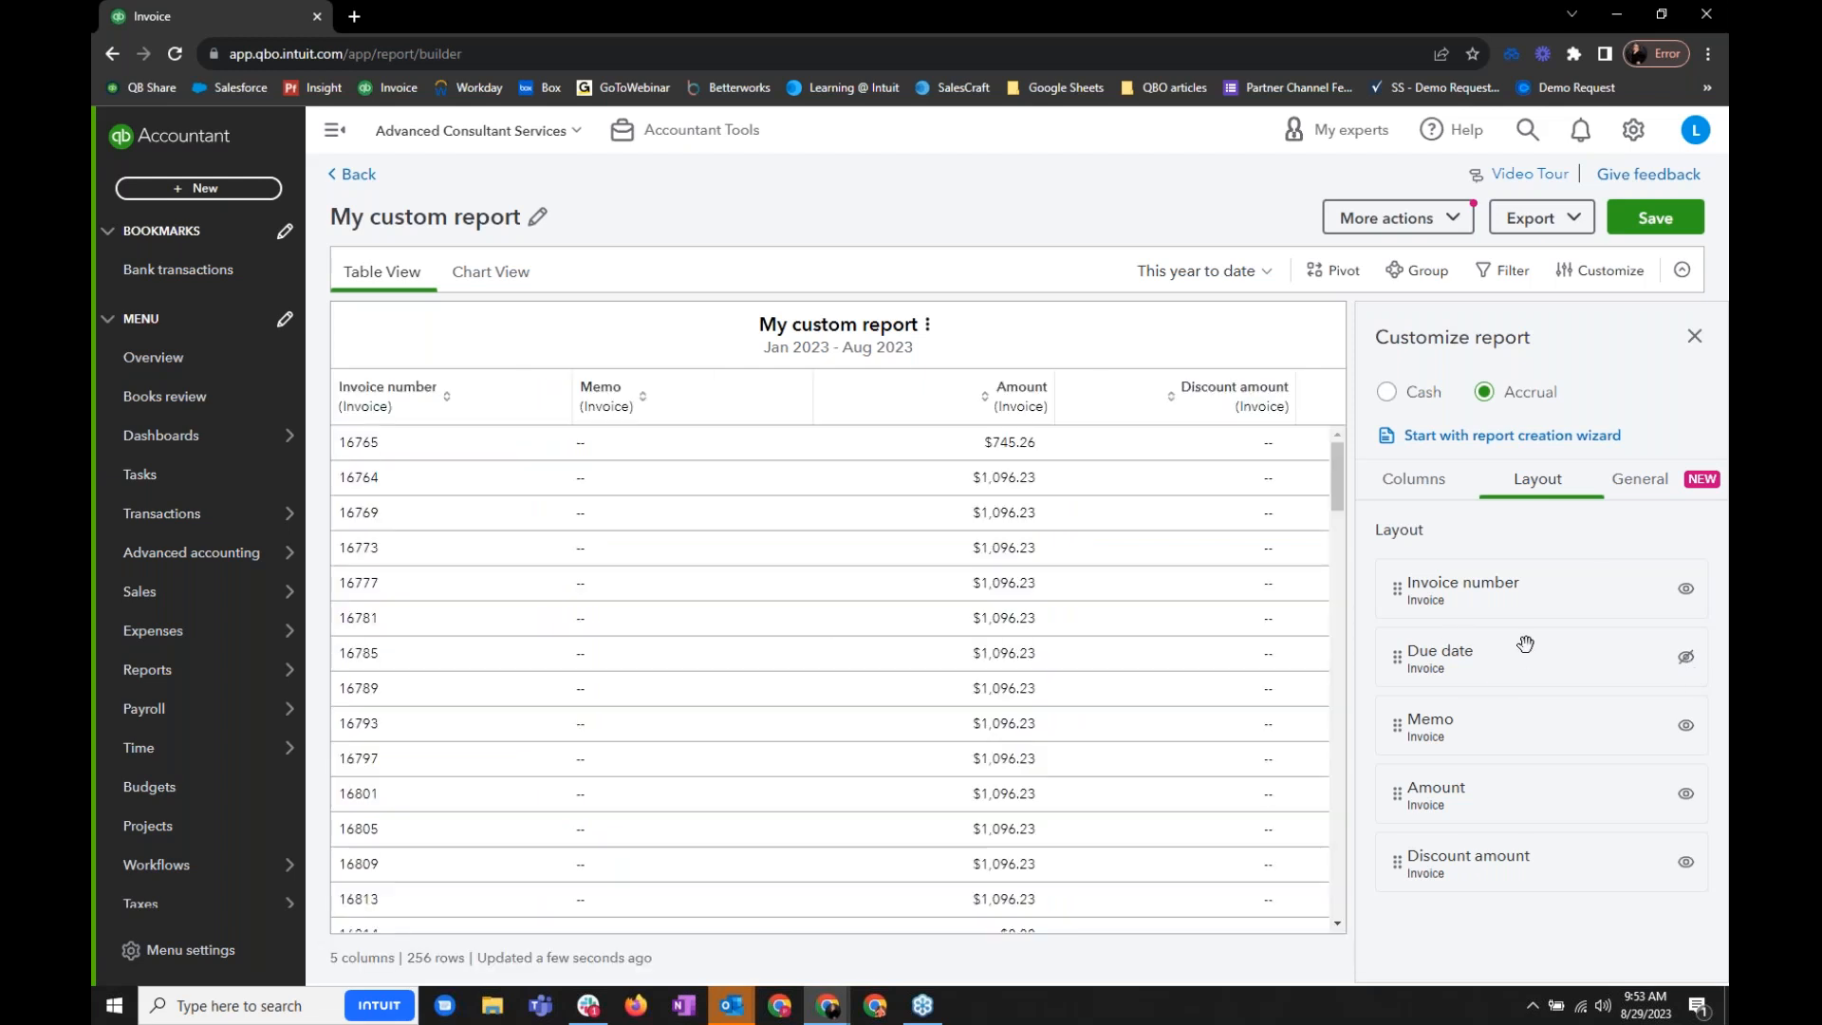
{"action": "left_click", "coordinate": [1687, 657]}
- Review the format options for negative numbers in the report's general settings
{"action": "left_click", "coordinate": [1633, 479]}
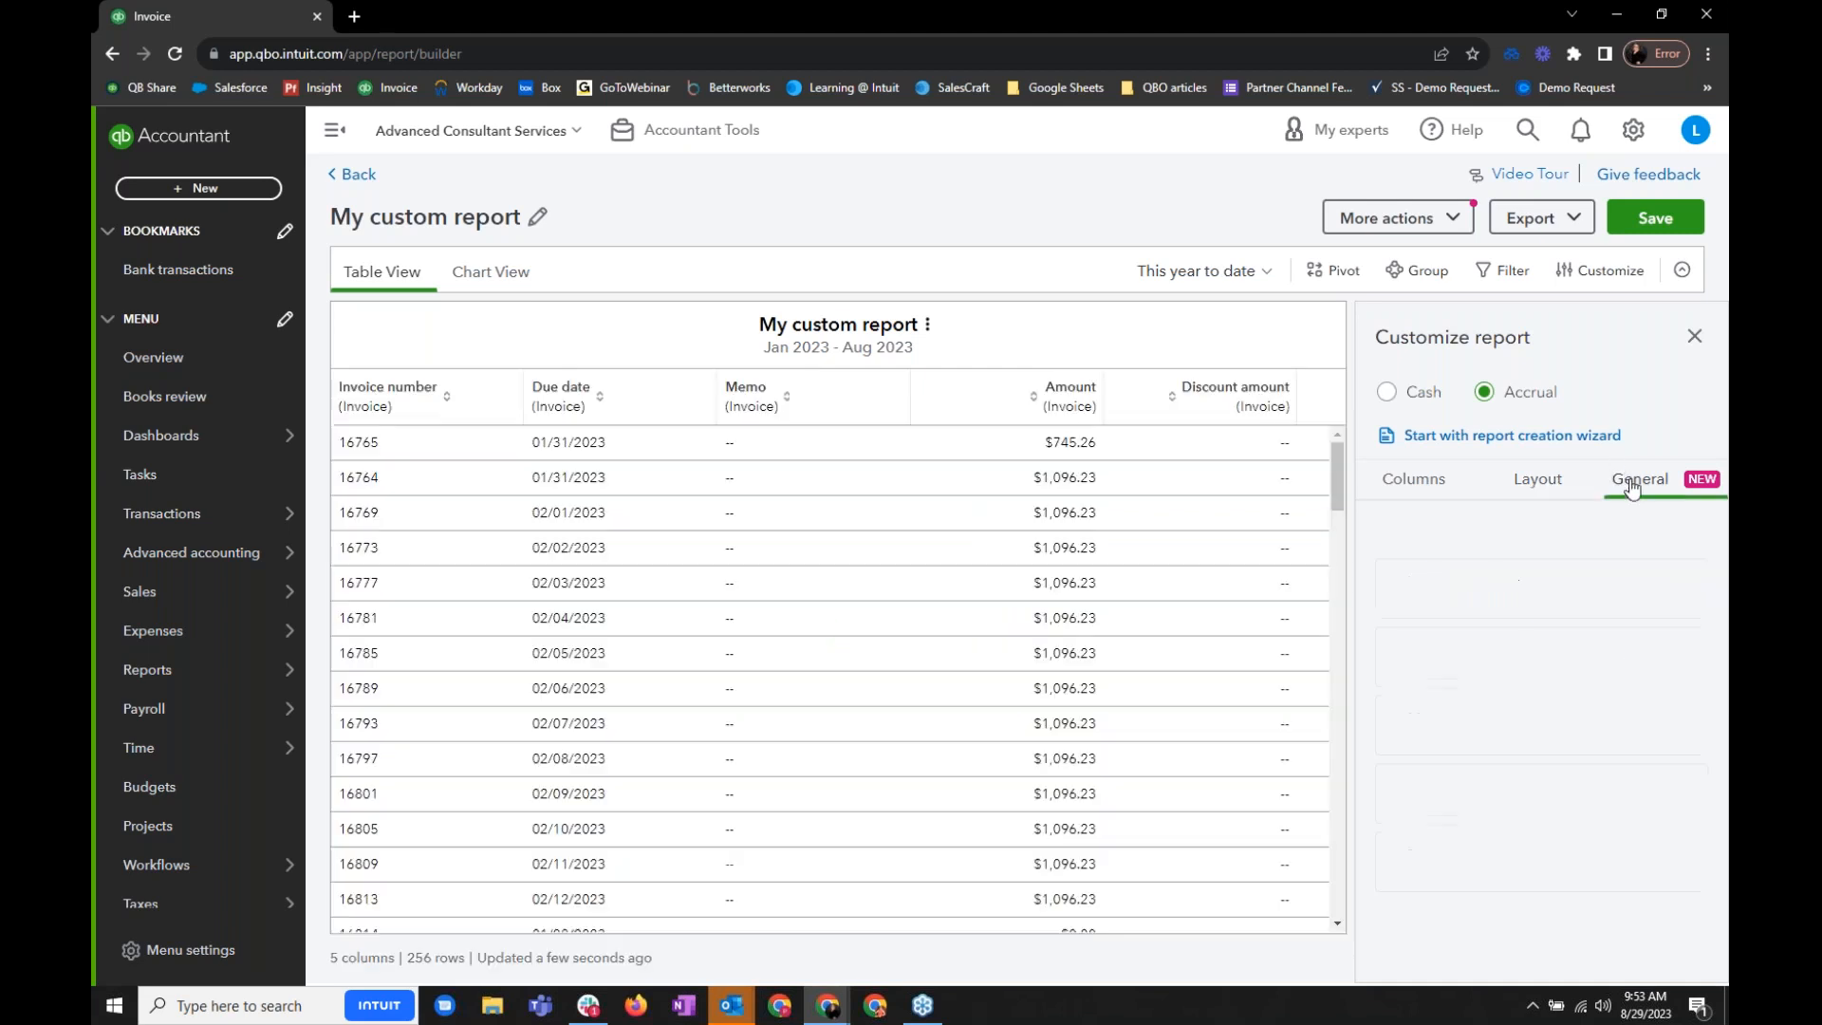
{"action": "left_click", "coordinate": [1567, 581]}
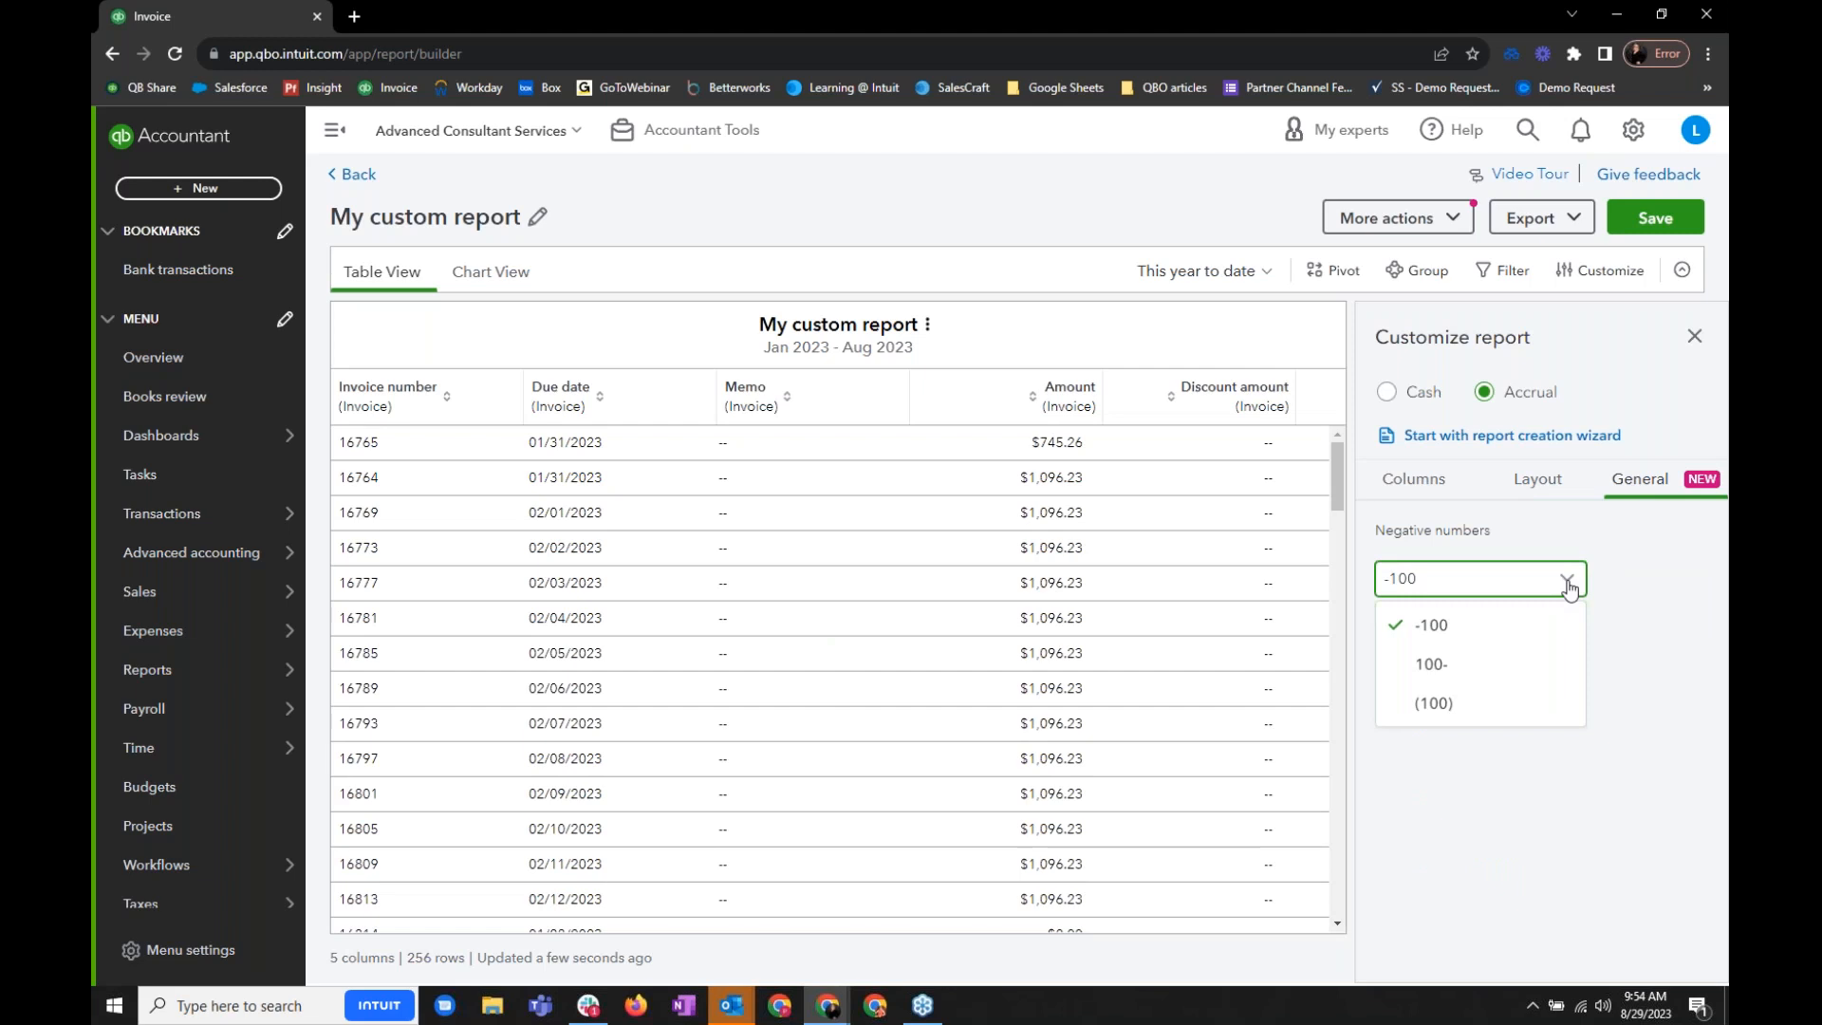
{"action": "left_click", "coordinate": [1621, 575]}
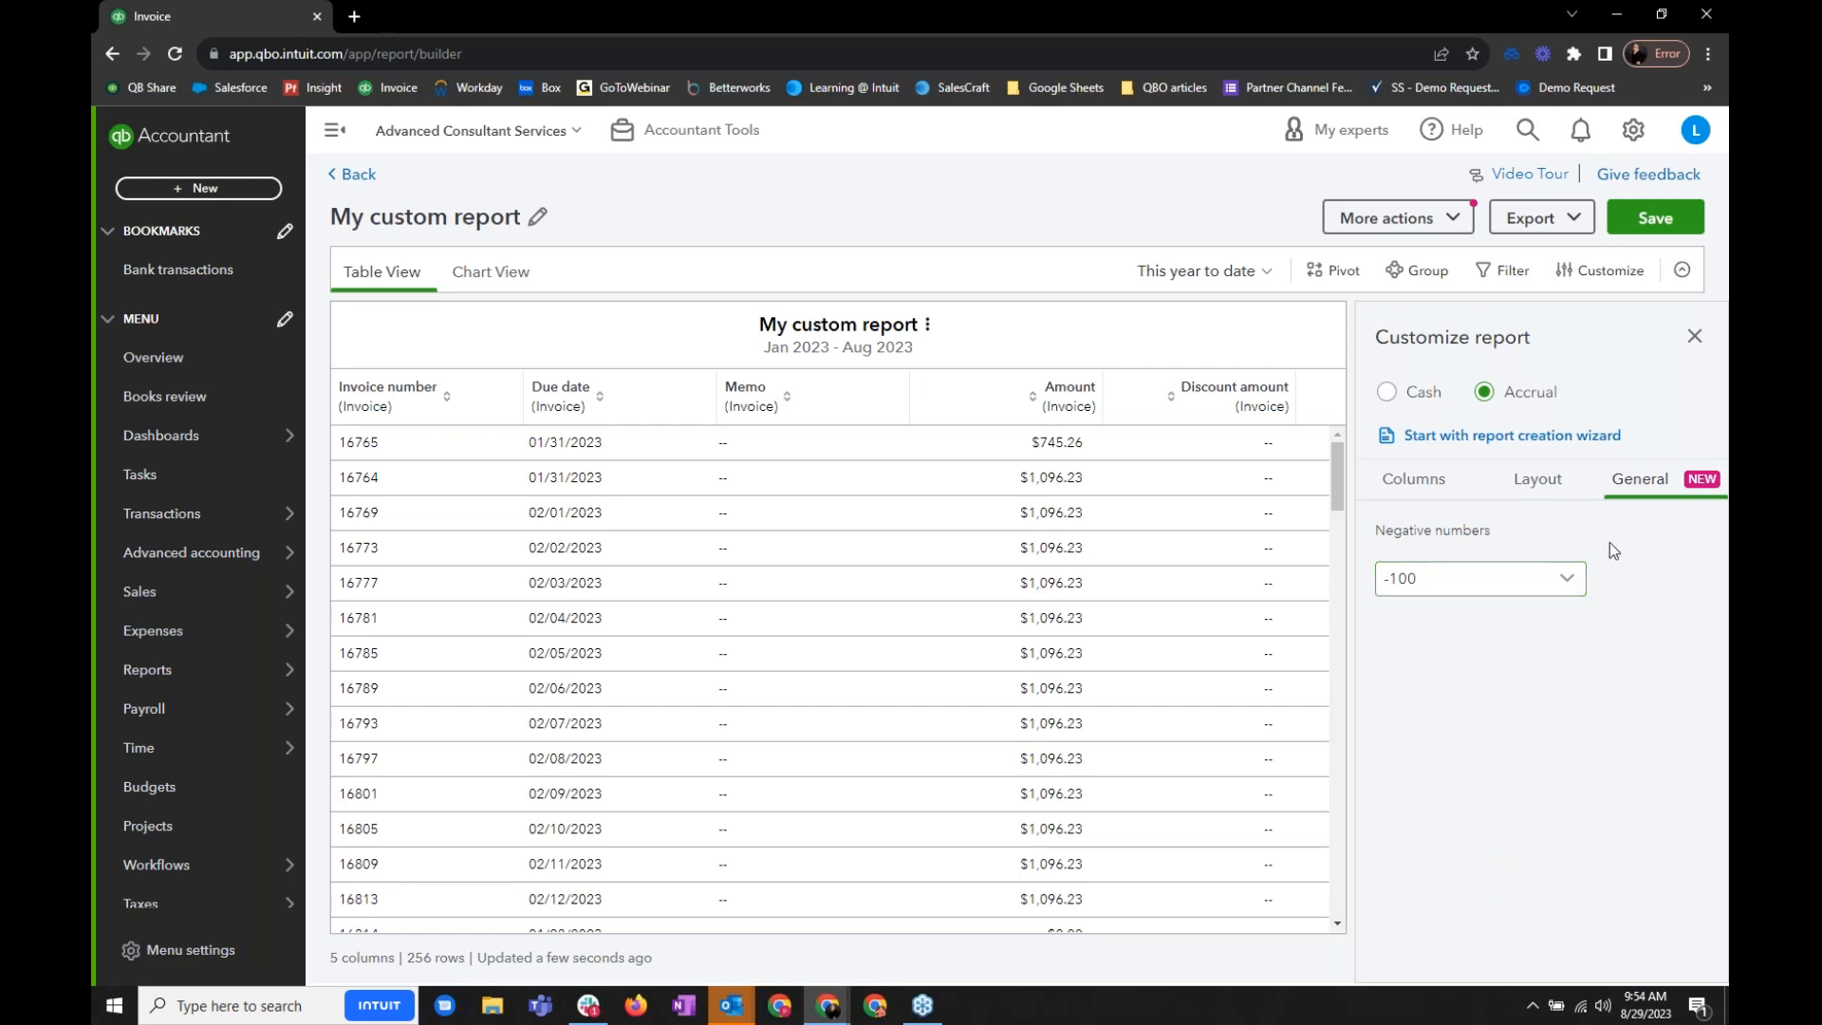
- Review the filter operations offered for the Due date column without applying a filter
{"action": "left_click", "coordinate": [1503, 275]}
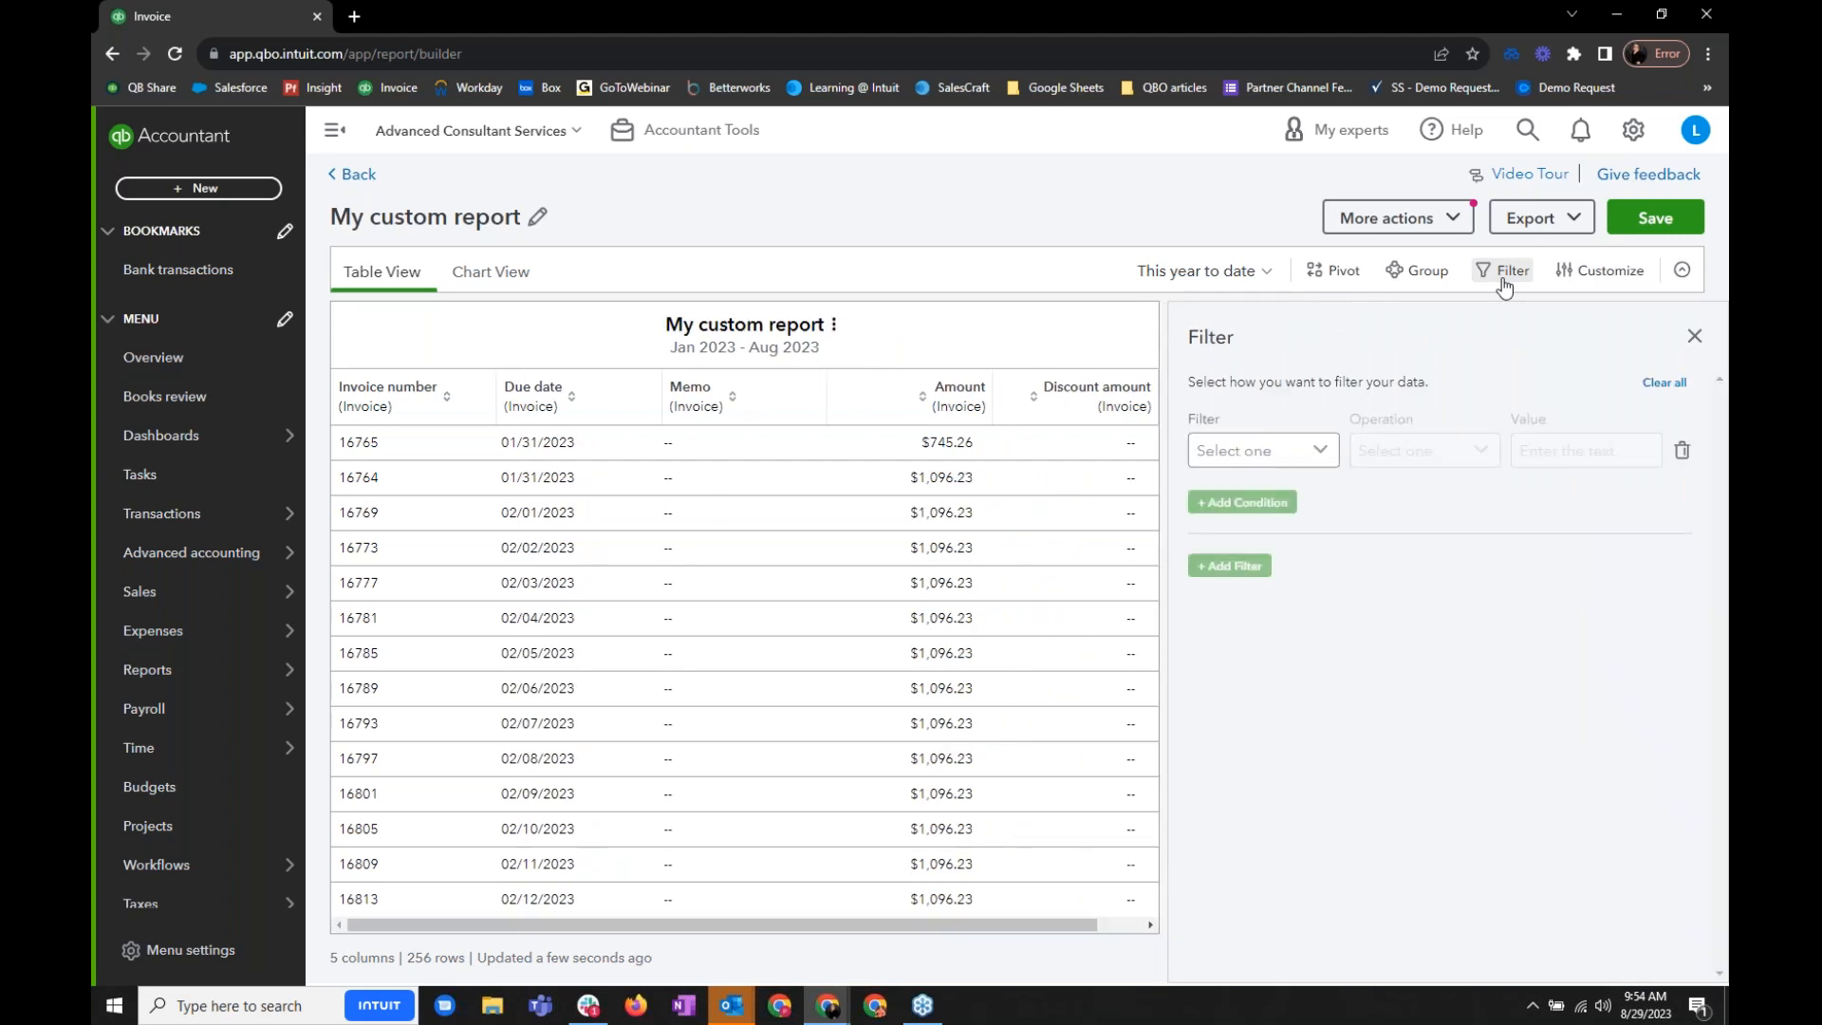
{"action": "left_click", "coordinate": [1318, 452]}
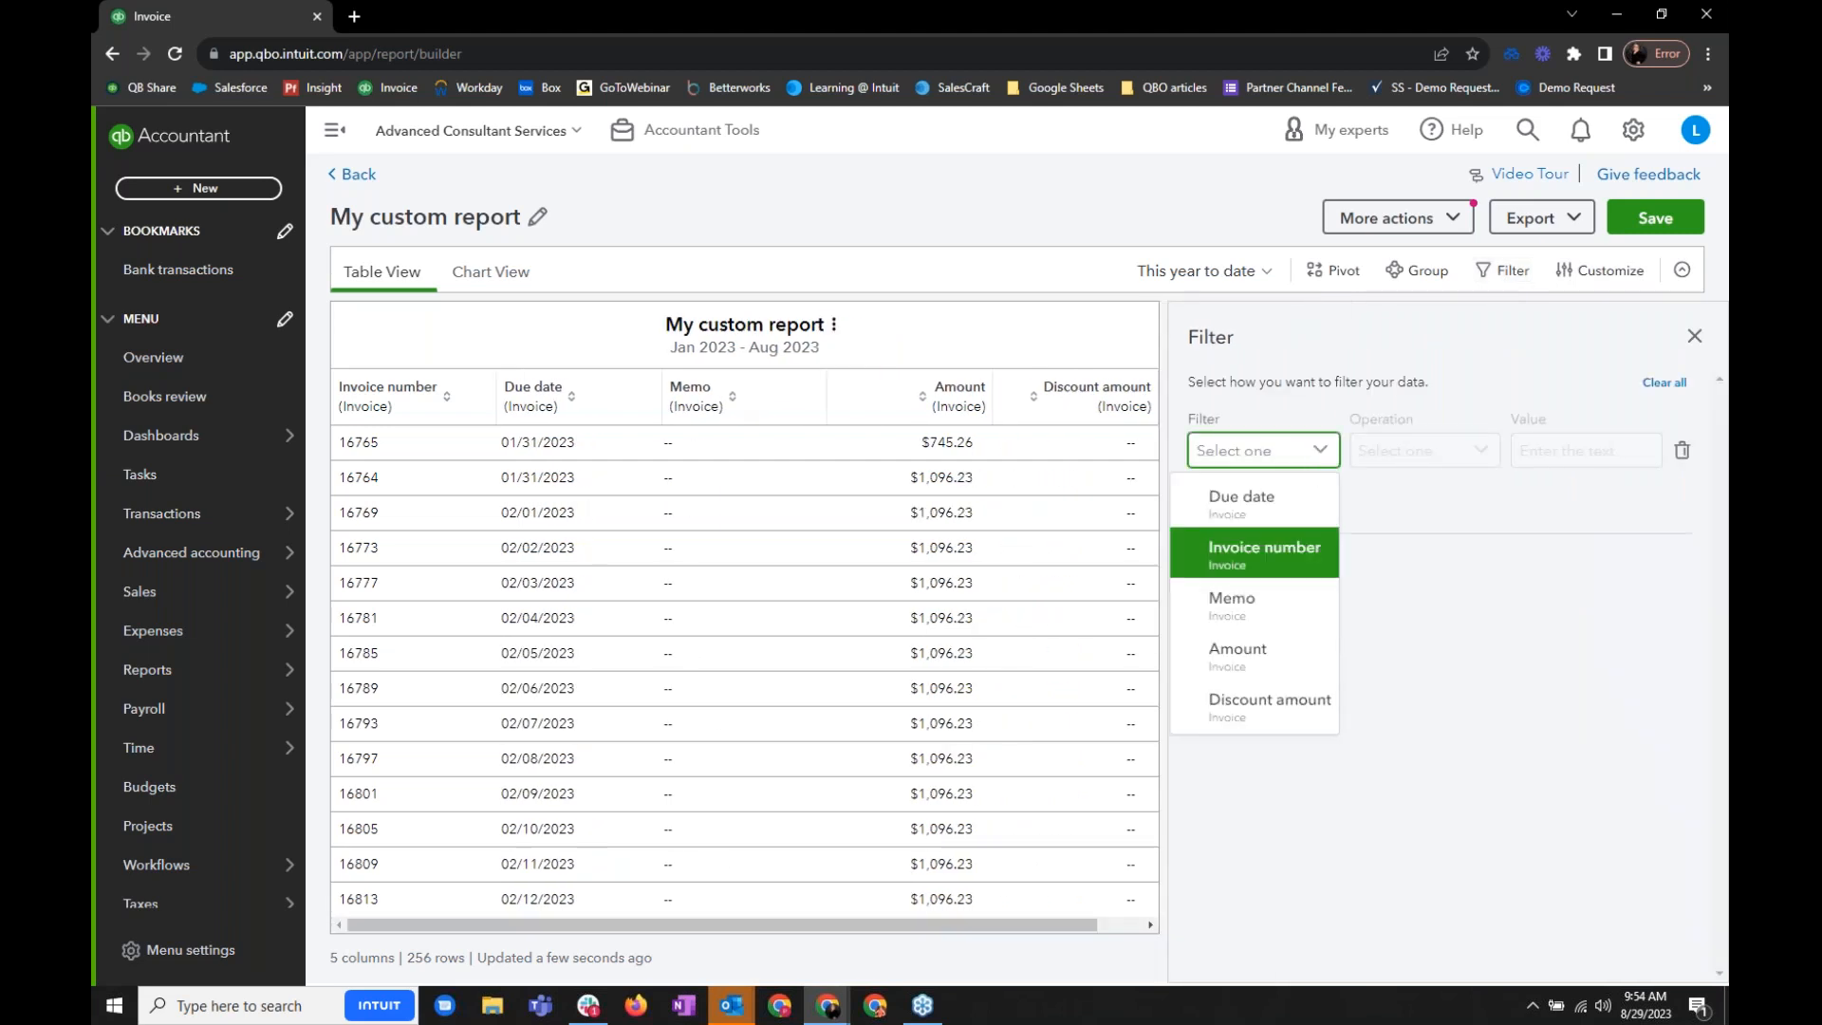
{"action": "left_click", "coordinate": [1288, 518]}
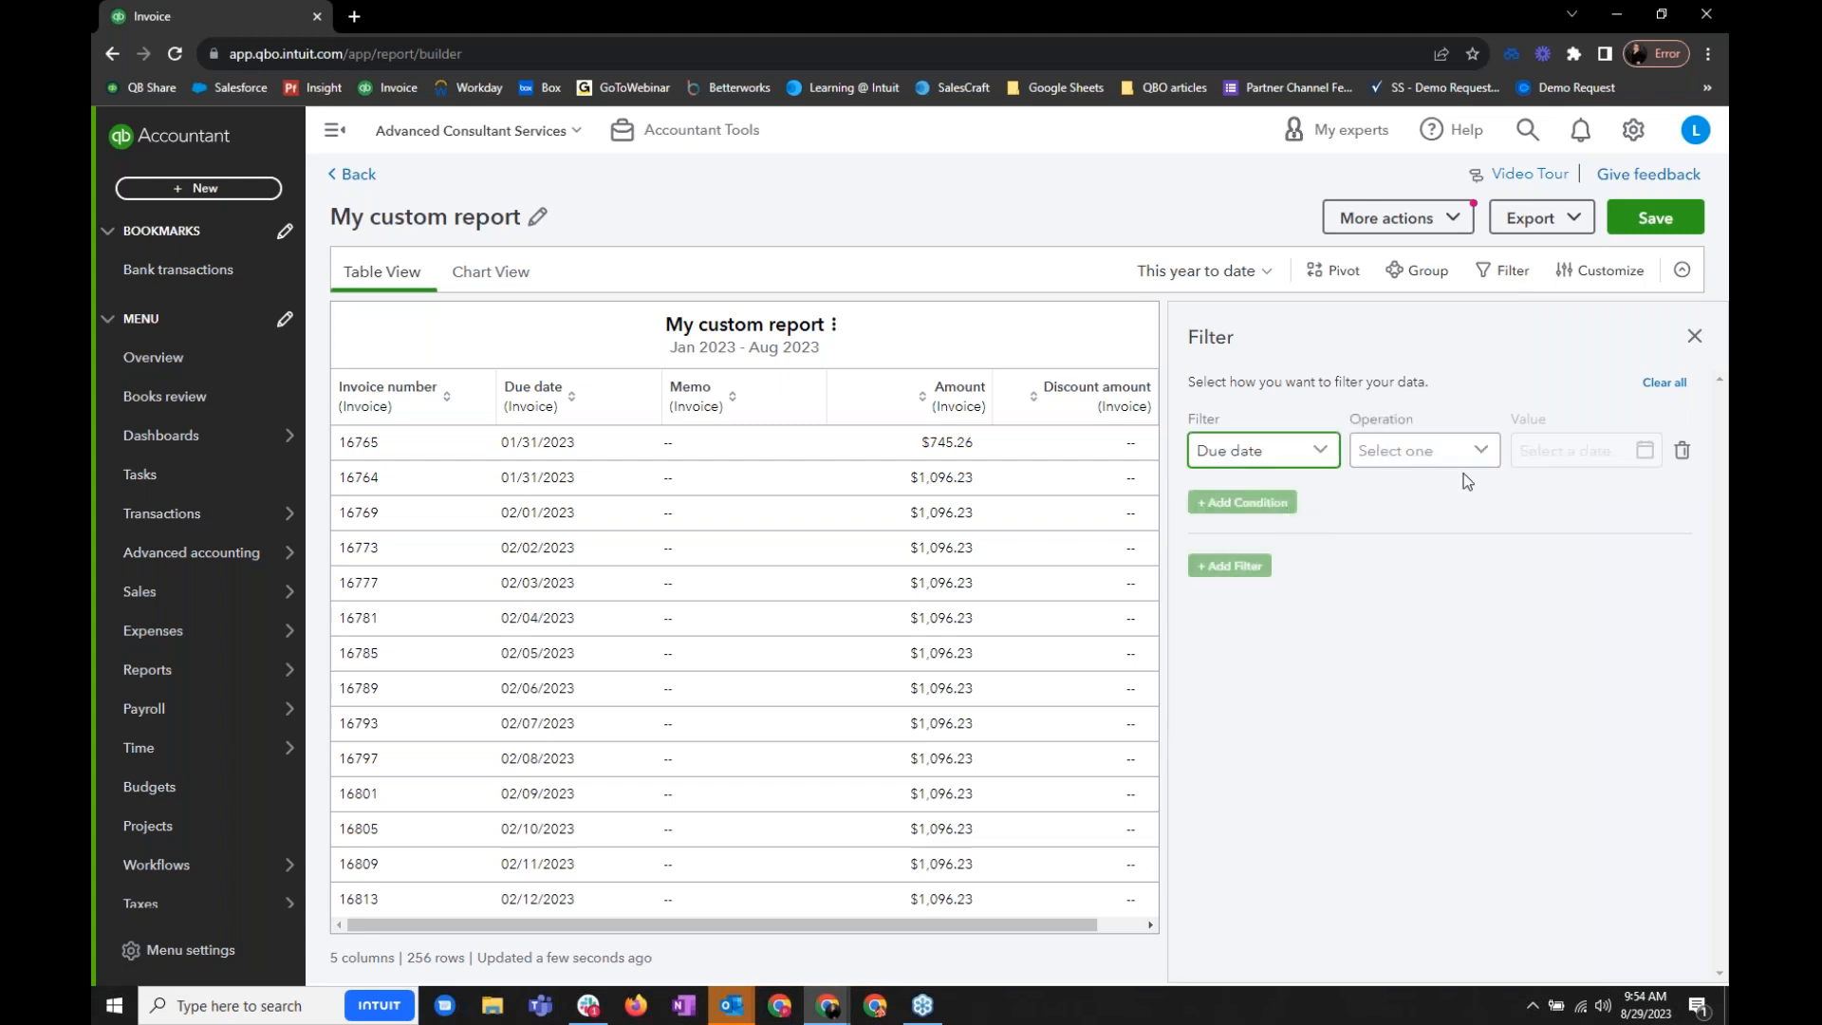
{"action": "left_click", "coordinate": [1481, 454]}
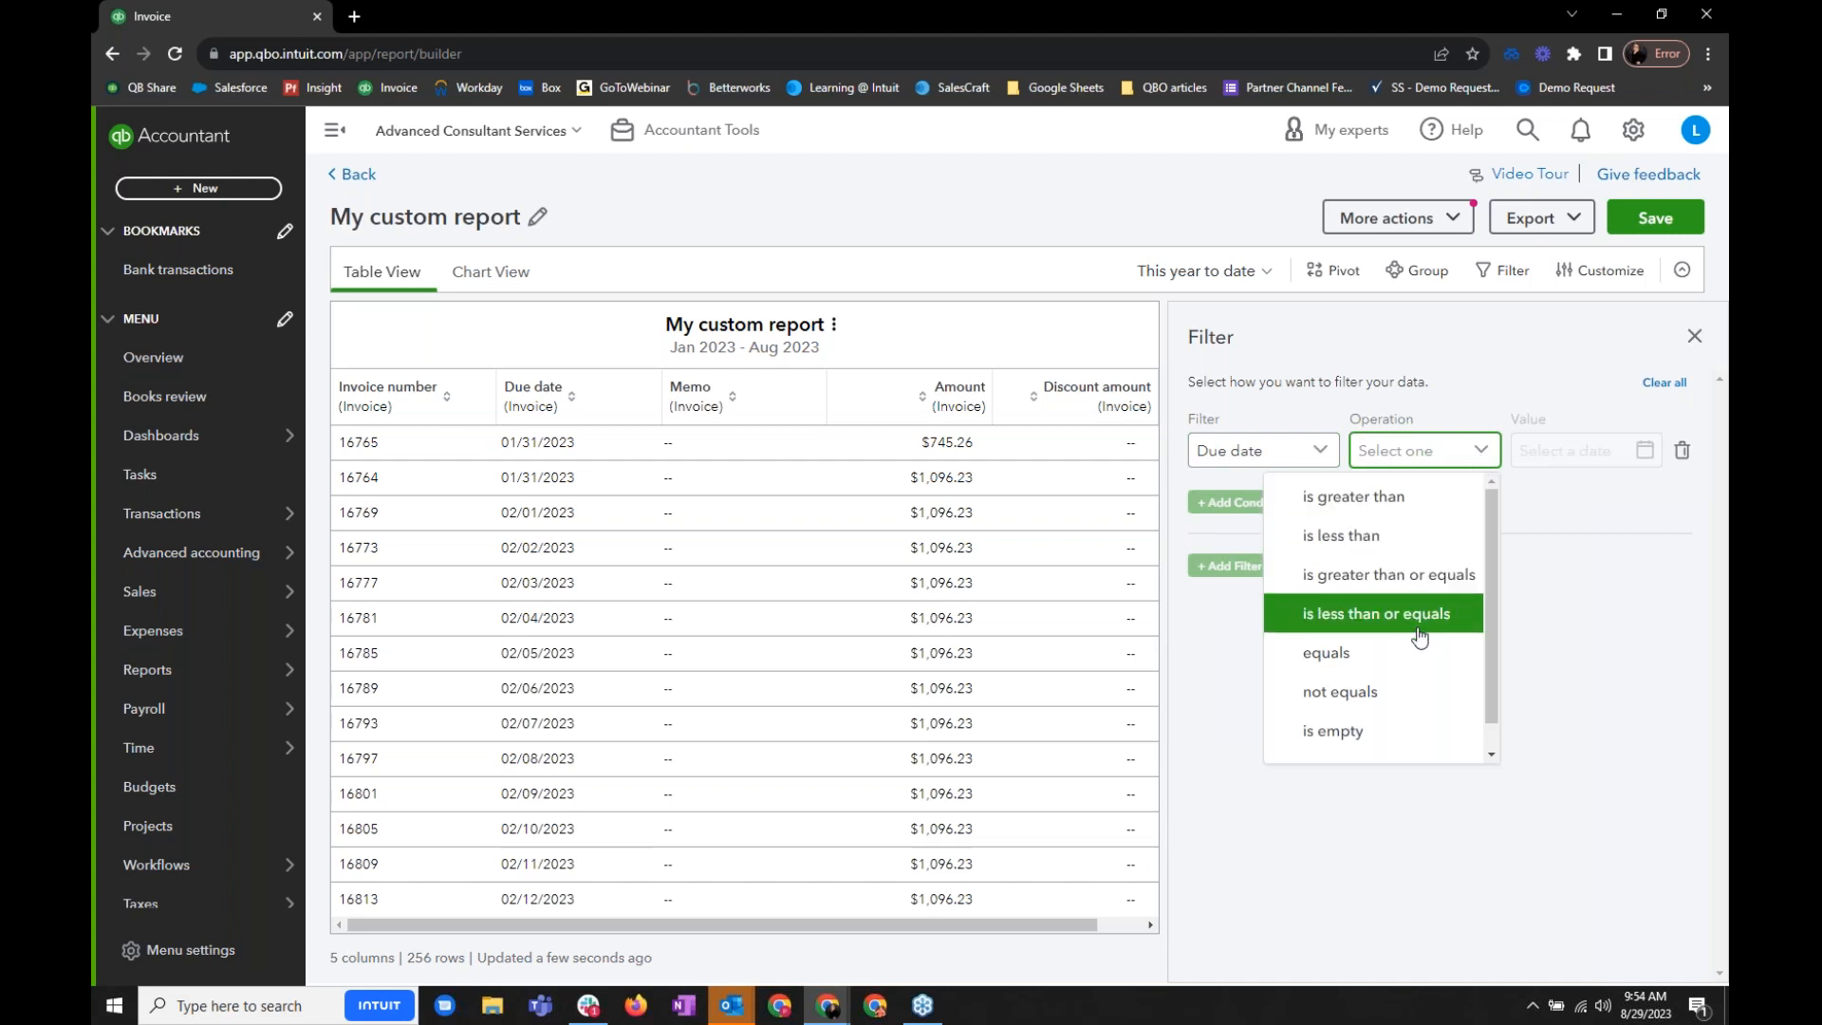
{"action": "scroll", "coordinate": [1438, 725], "scroll_direction": "down", "scroll_amount": 1}
{"action": "left_click", "coordinate": [1562, 627]}
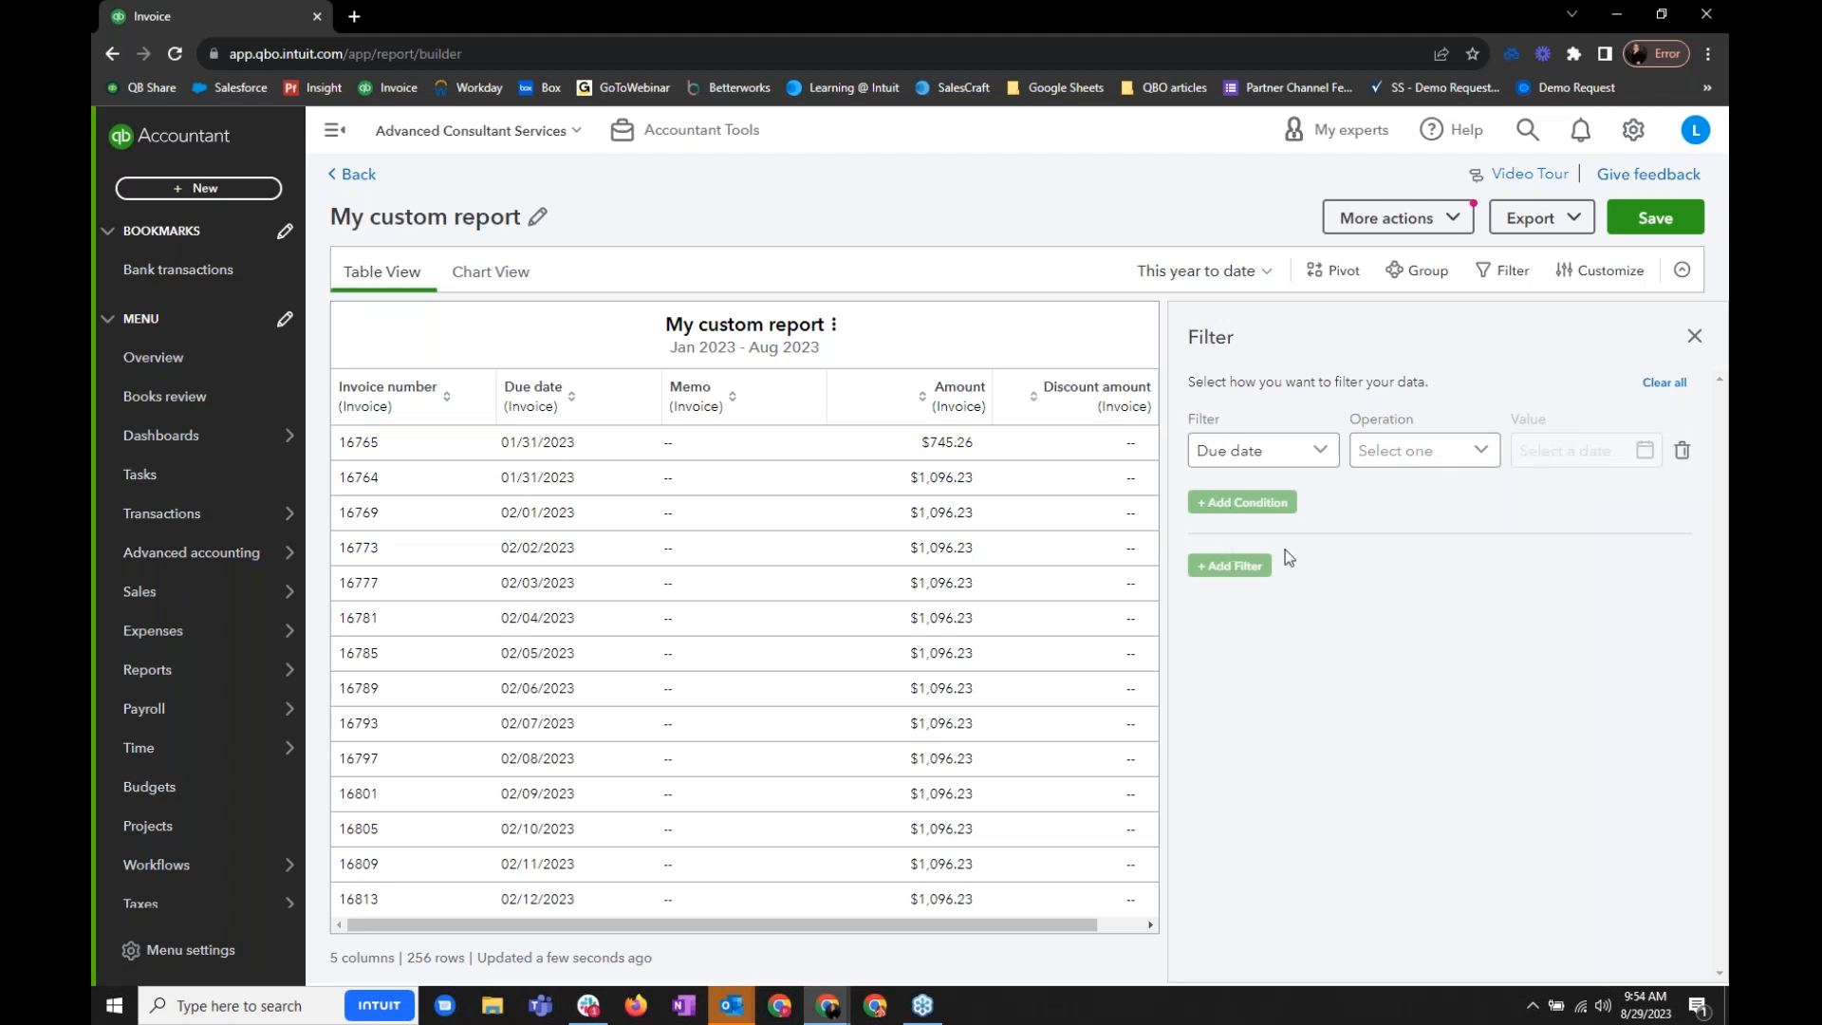
{"action": "left_click", "coordinate": [1695, 336]}
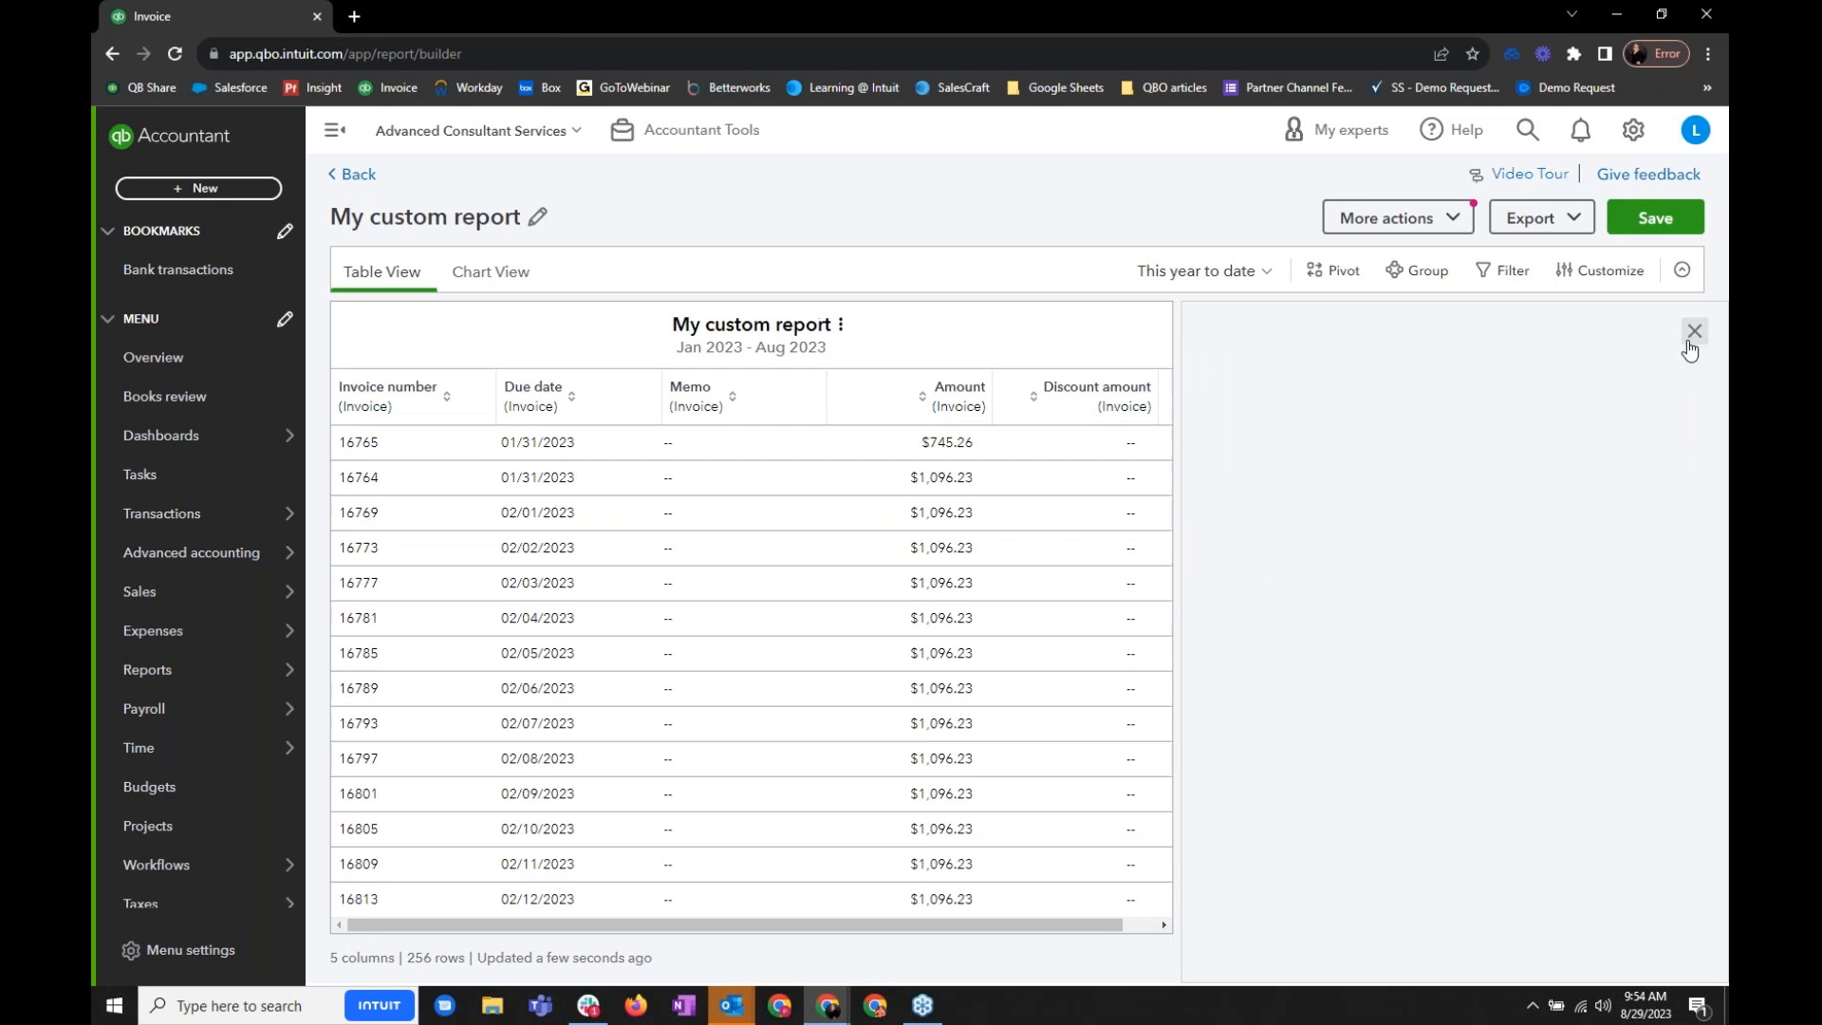
- Group the report by Due date by year and collapse the 2023 group
{"action": "left_click", "coordinate": [1428, 271]}
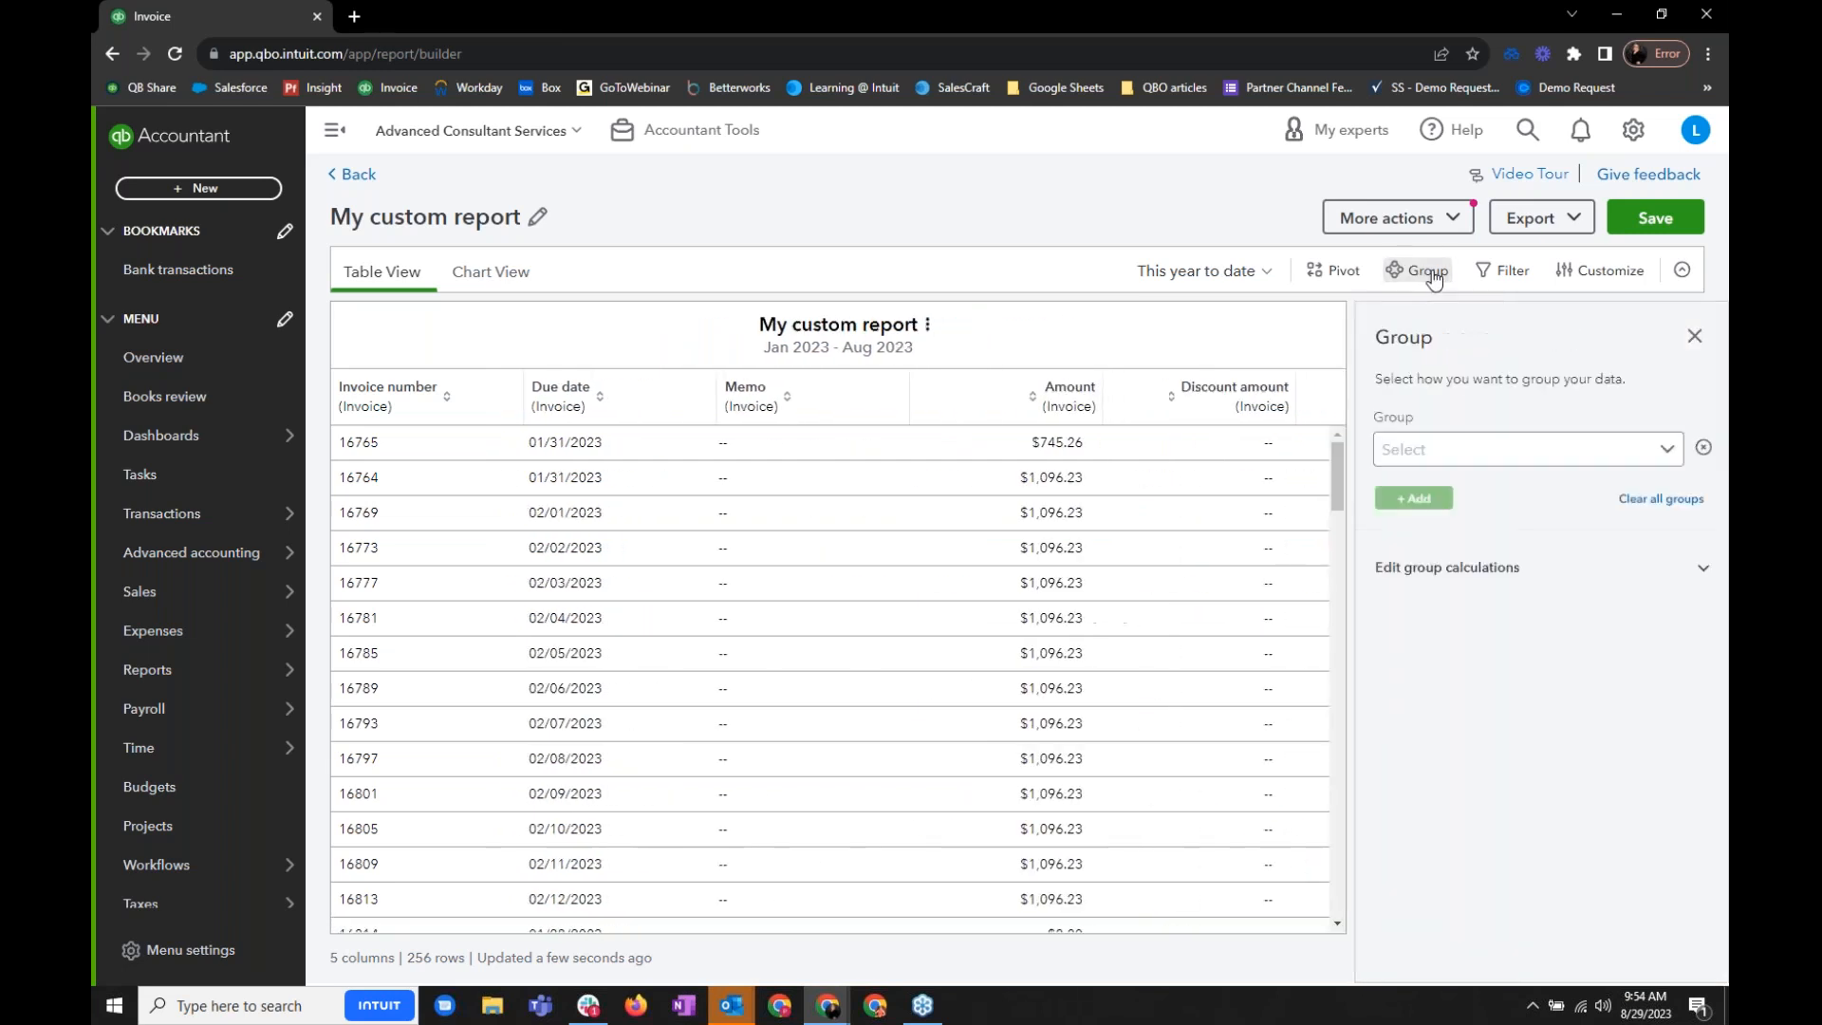
{"action": "left_click", "coordinate": [1561, 454]}
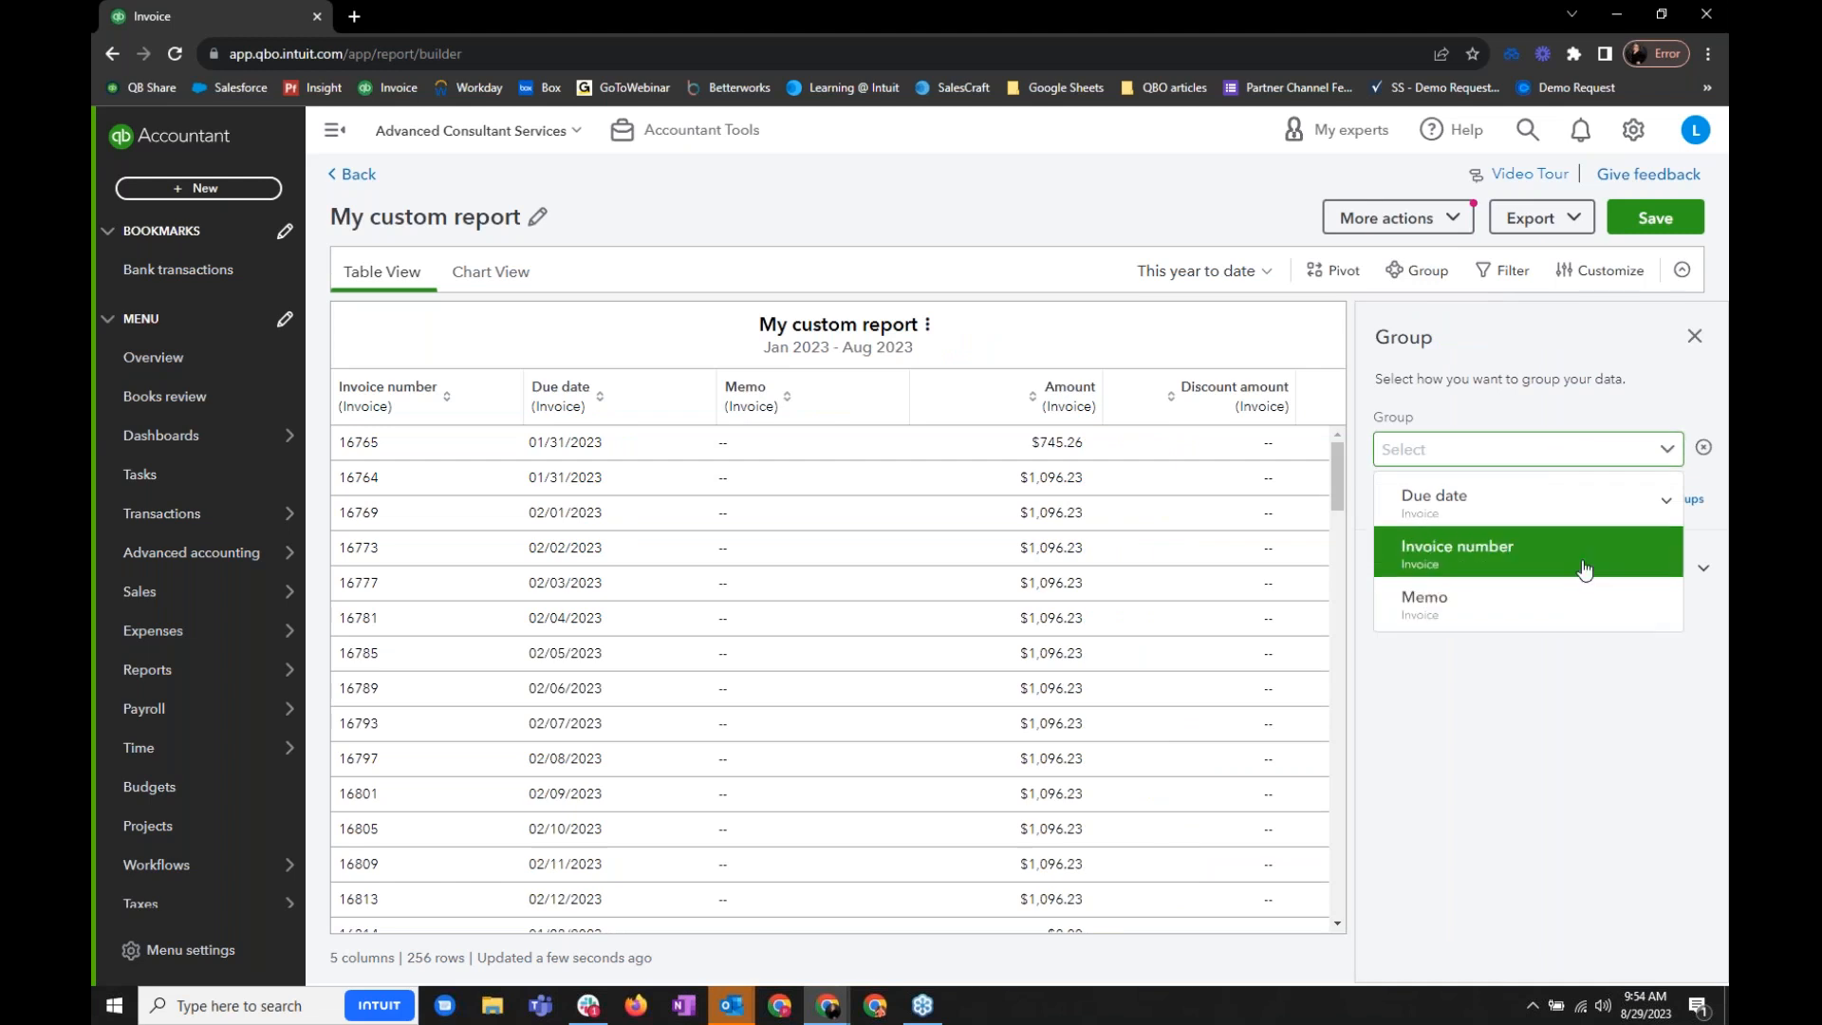
{"action": "left_click", "coordinate": [1558, 508]}
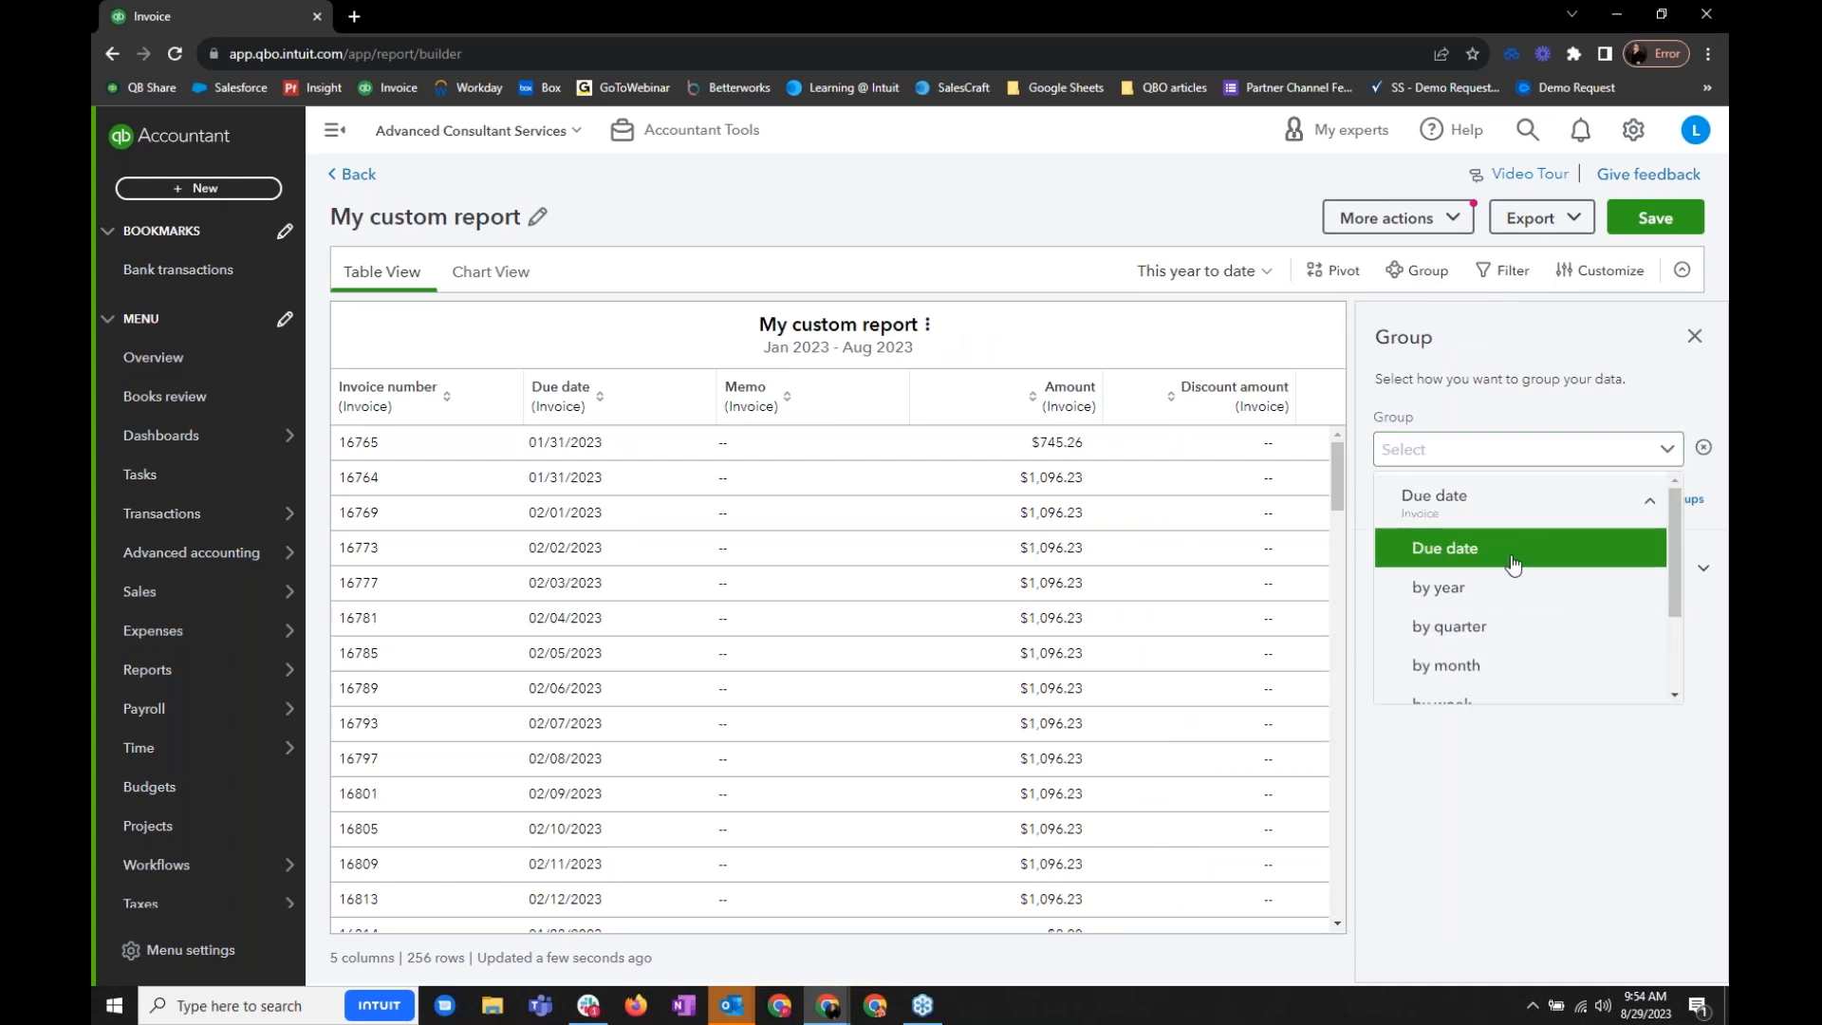
{"action": "left_click", "coordinate": [1495, 589]}
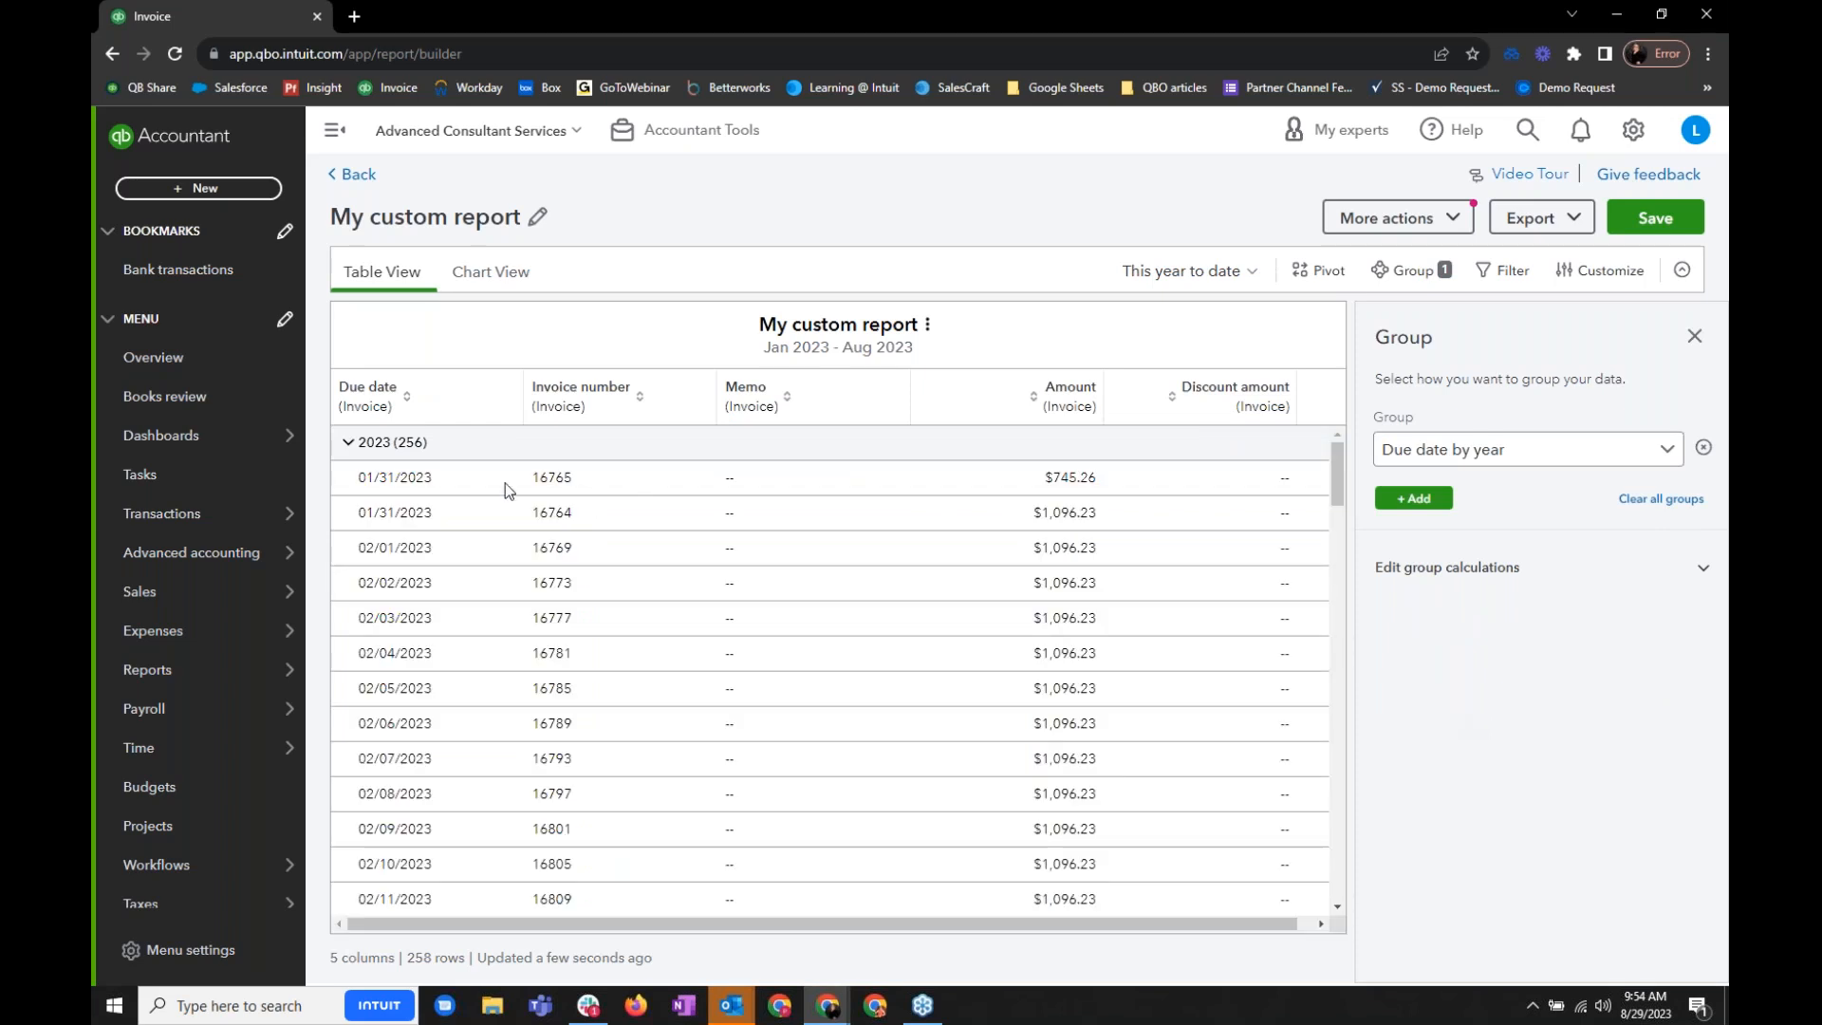
{"action": "left_click", "coordinate": [348, 443]}
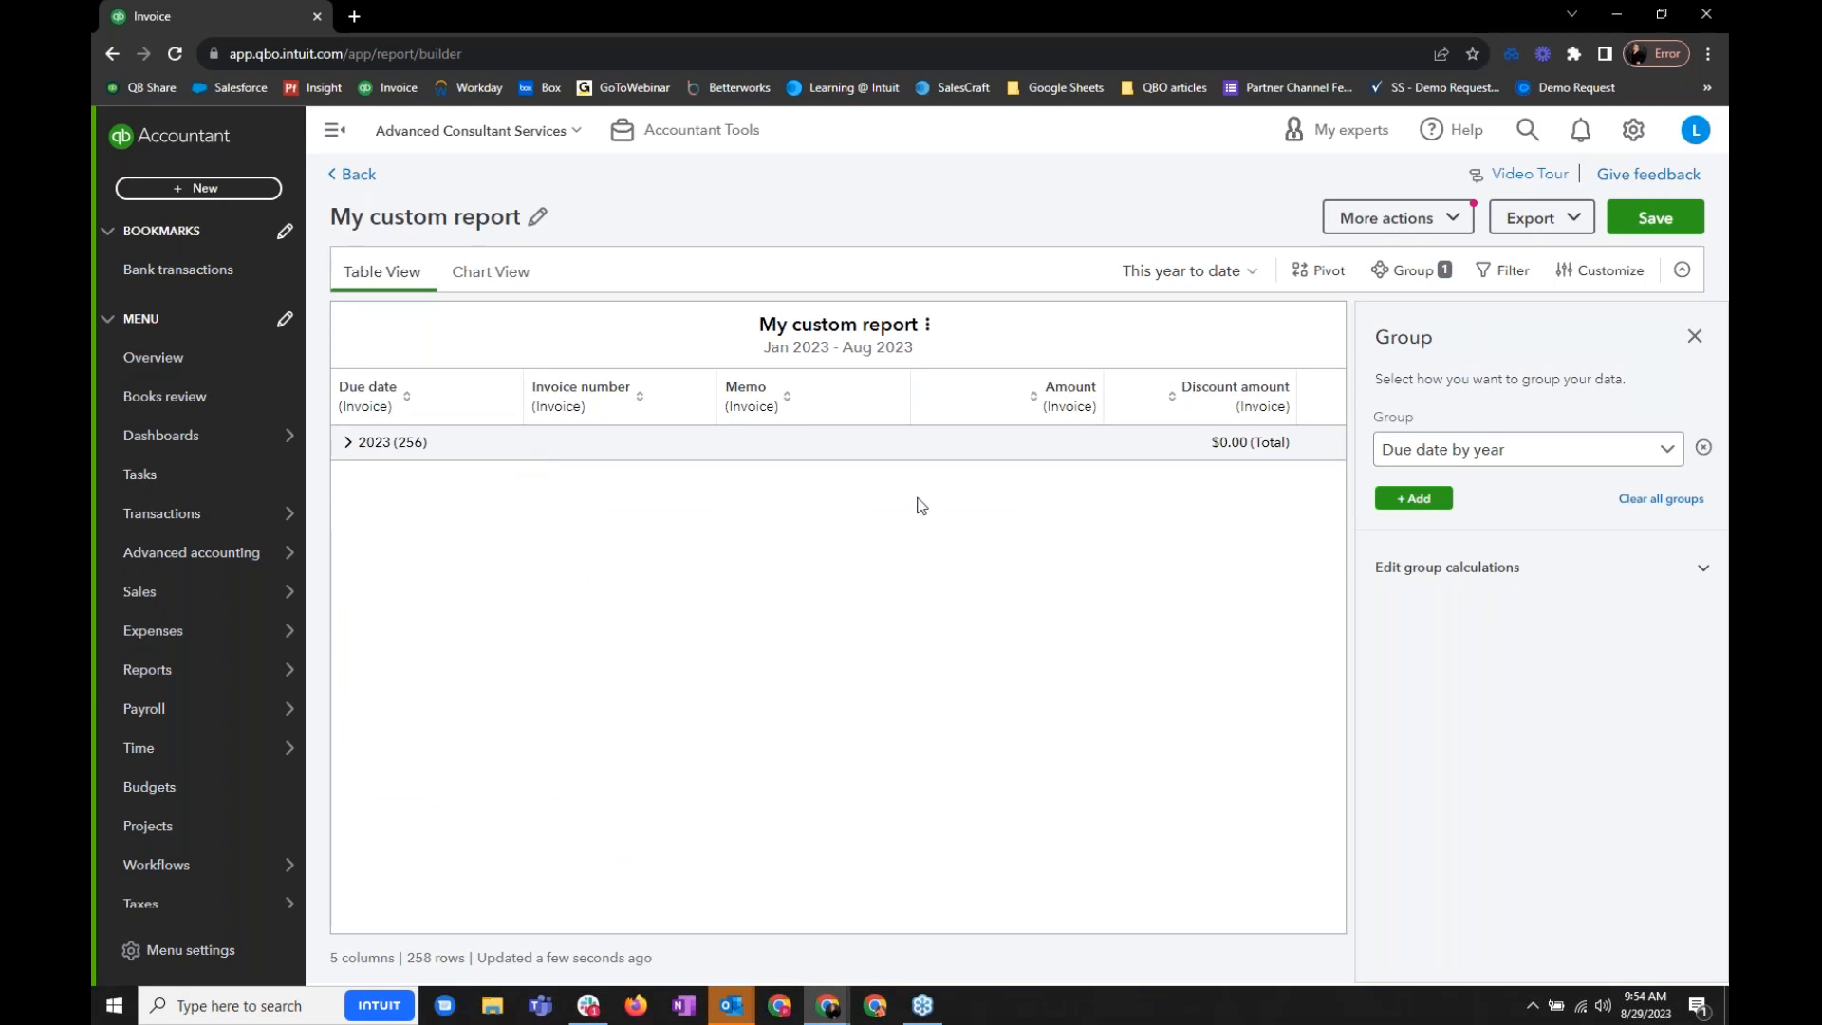
- Add Percentage to the group calculations for the Discount amount column and collapse the 2023 group again
{"action": "left_click", "coordinate": [1531, 449]}
{"action": "left_click", "coordinate": [1640, 571]}
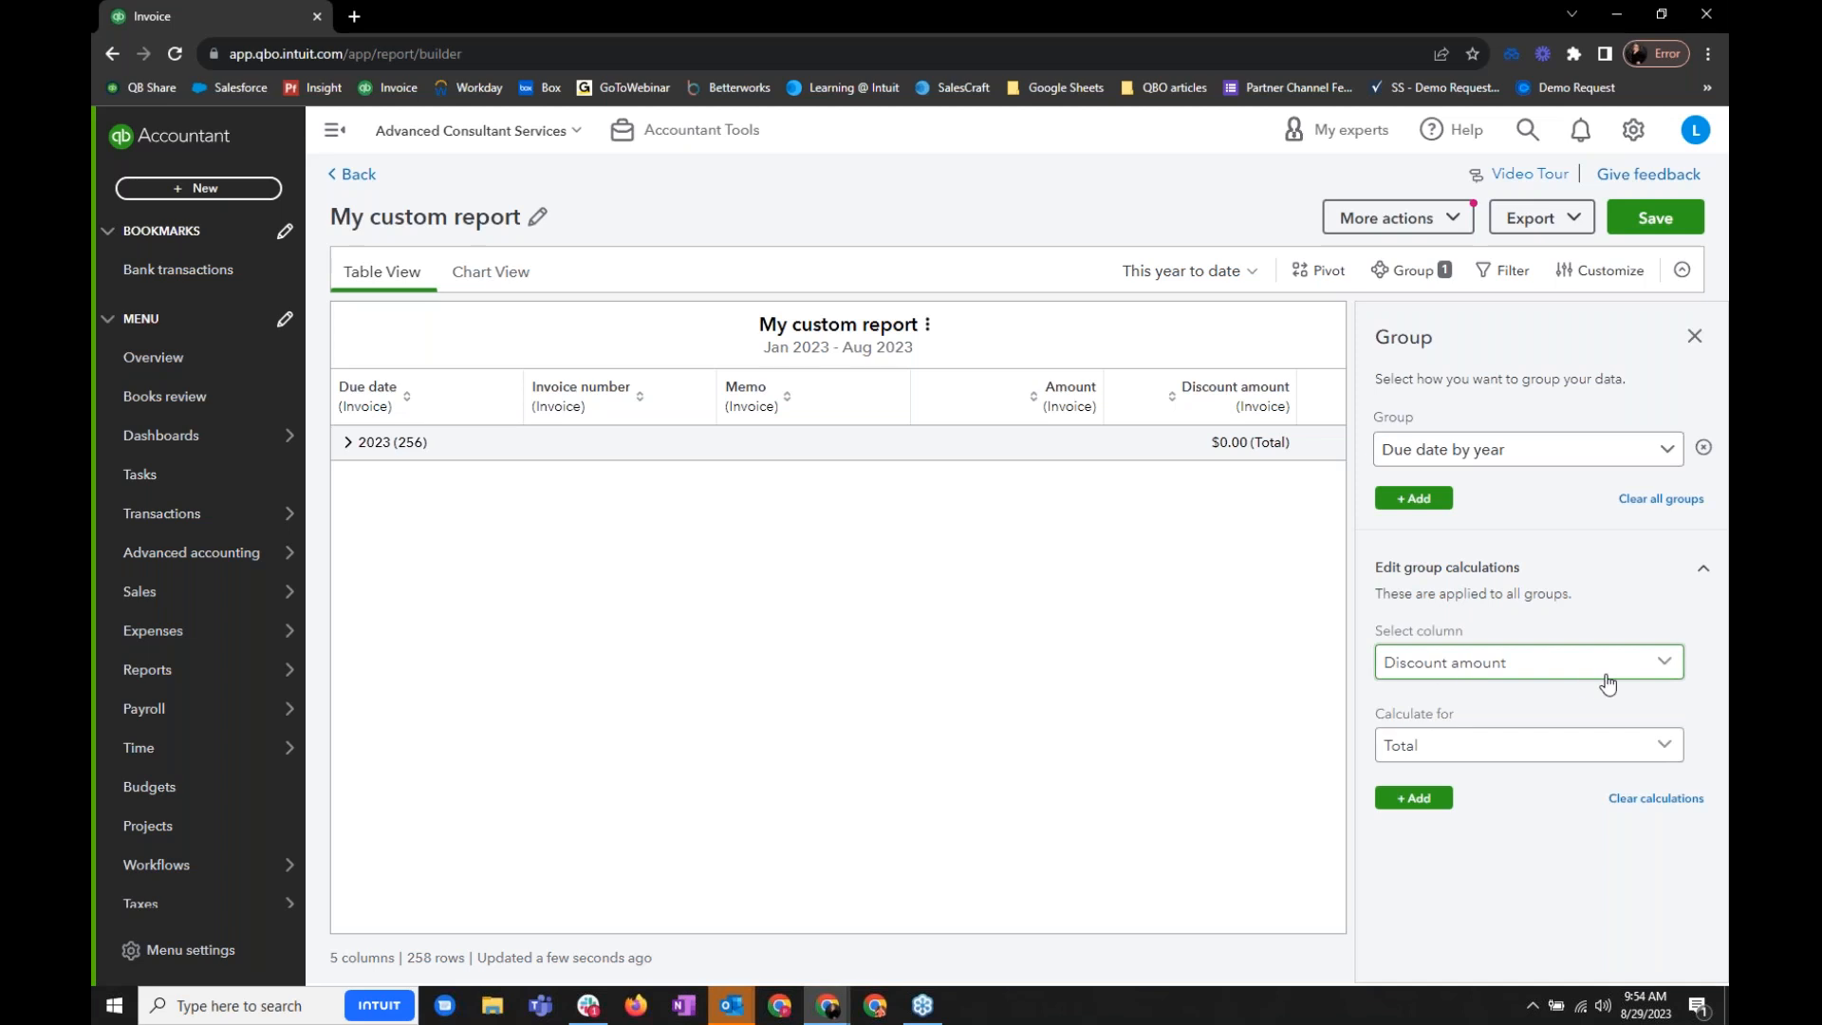
{"action": "left_click", "coordinate": [1601, 750]}
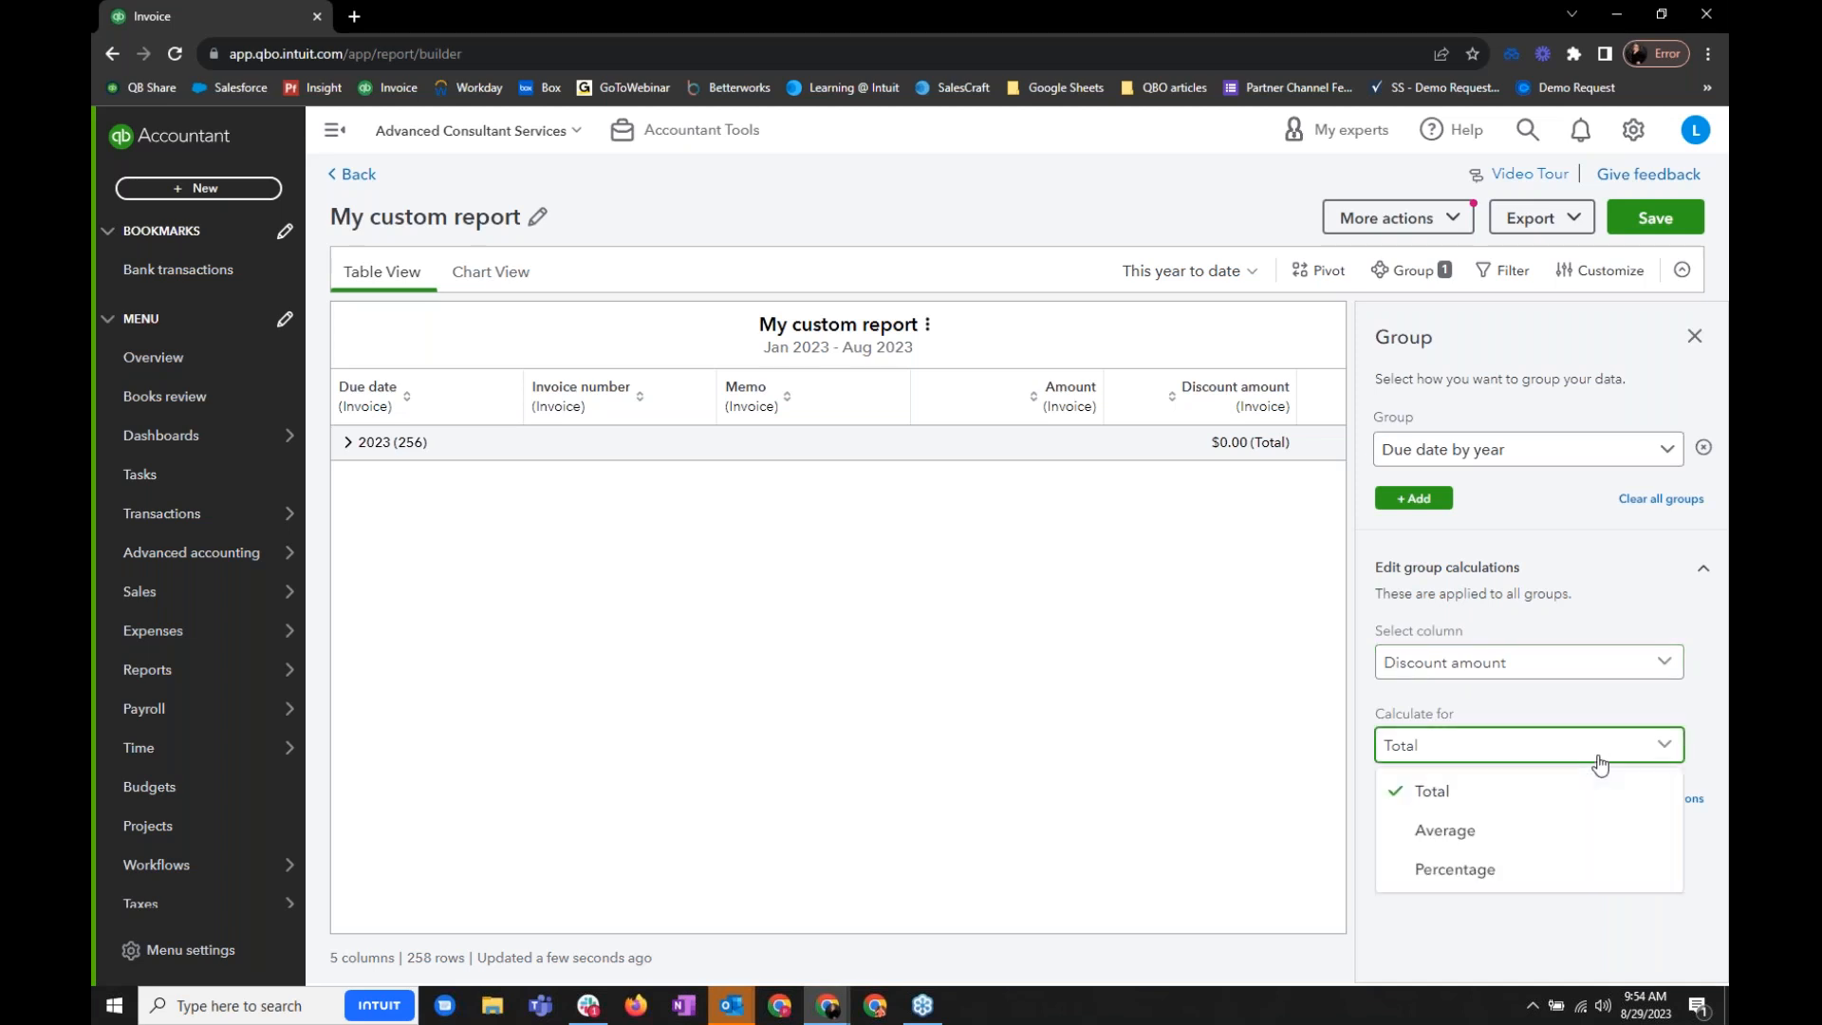
{"action": "left_click", "coordinate": [1455, 870]}
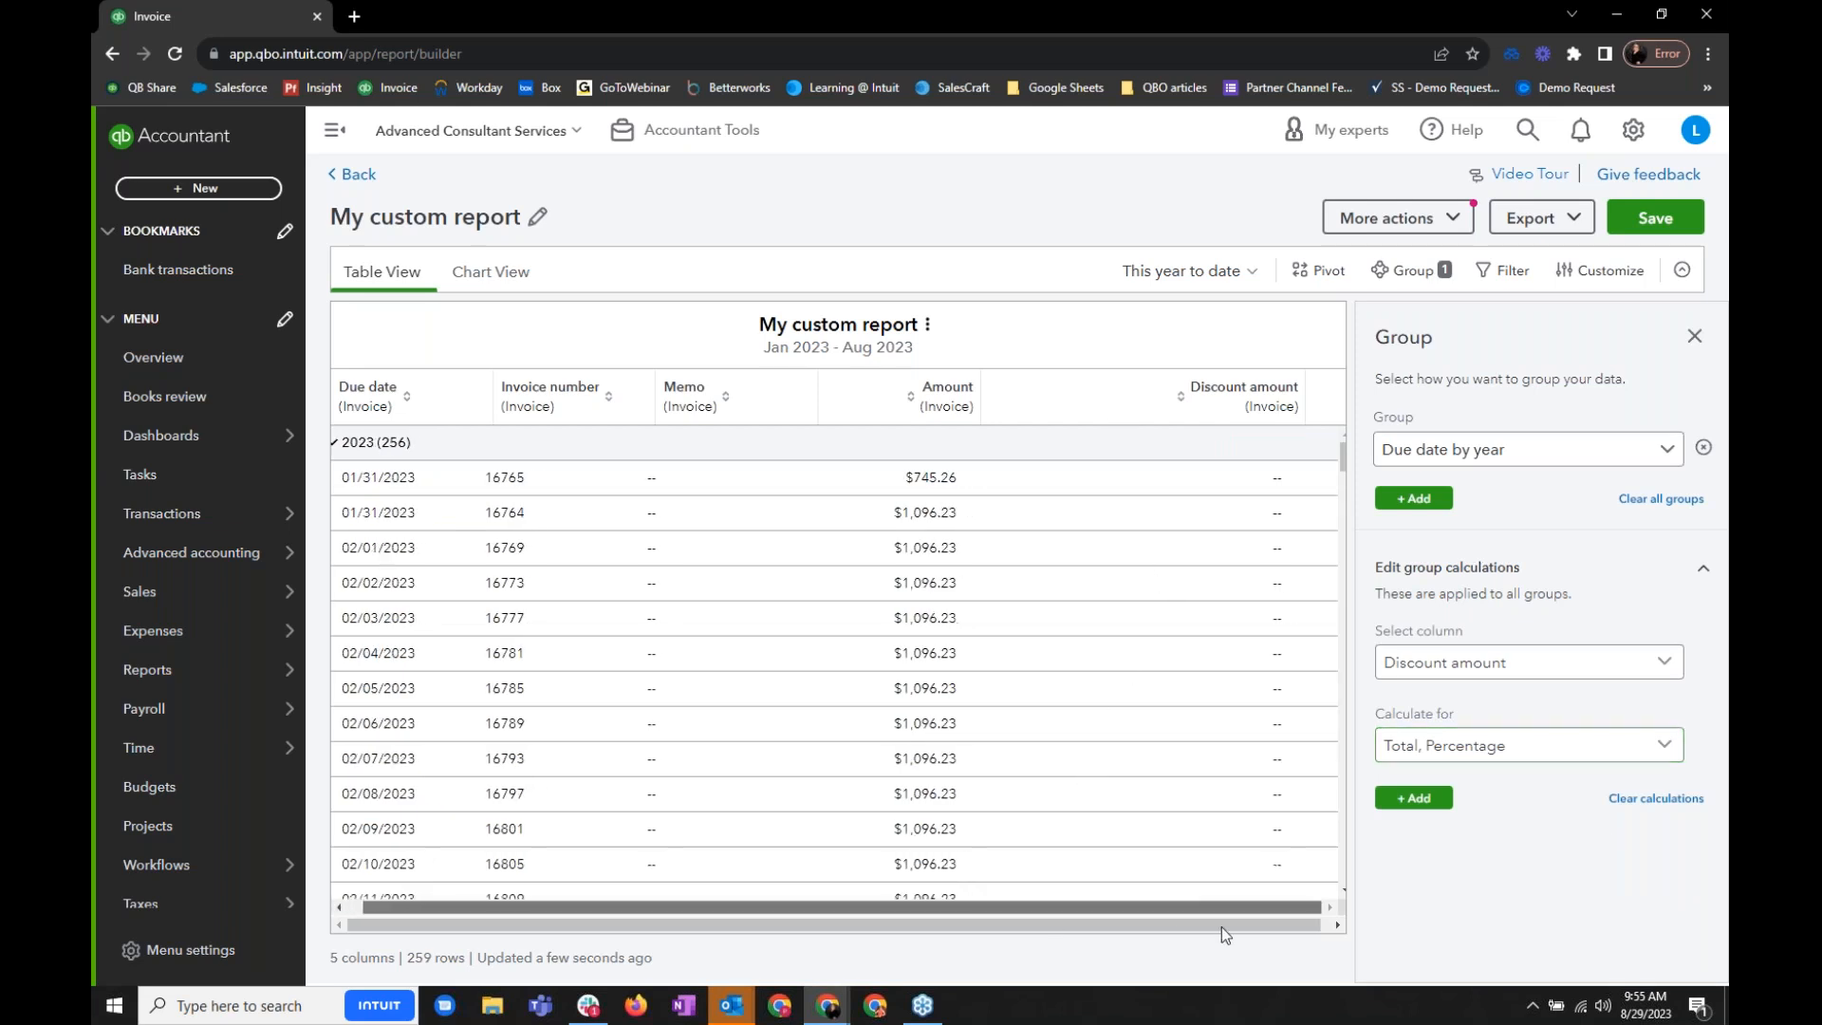
{"action": "scroll", "coordinate": [1215, 840], "scroll_direction": "down", "scroll_amount": 15}
{"action": "scroll", "coordinate": [1211, 831], "scroll_direction": "down", "scroll_amount": 4}
{"action": "scroll", "coordinate": [1212, 831], "scroll_direction": "up", "scroll_amount": 20}
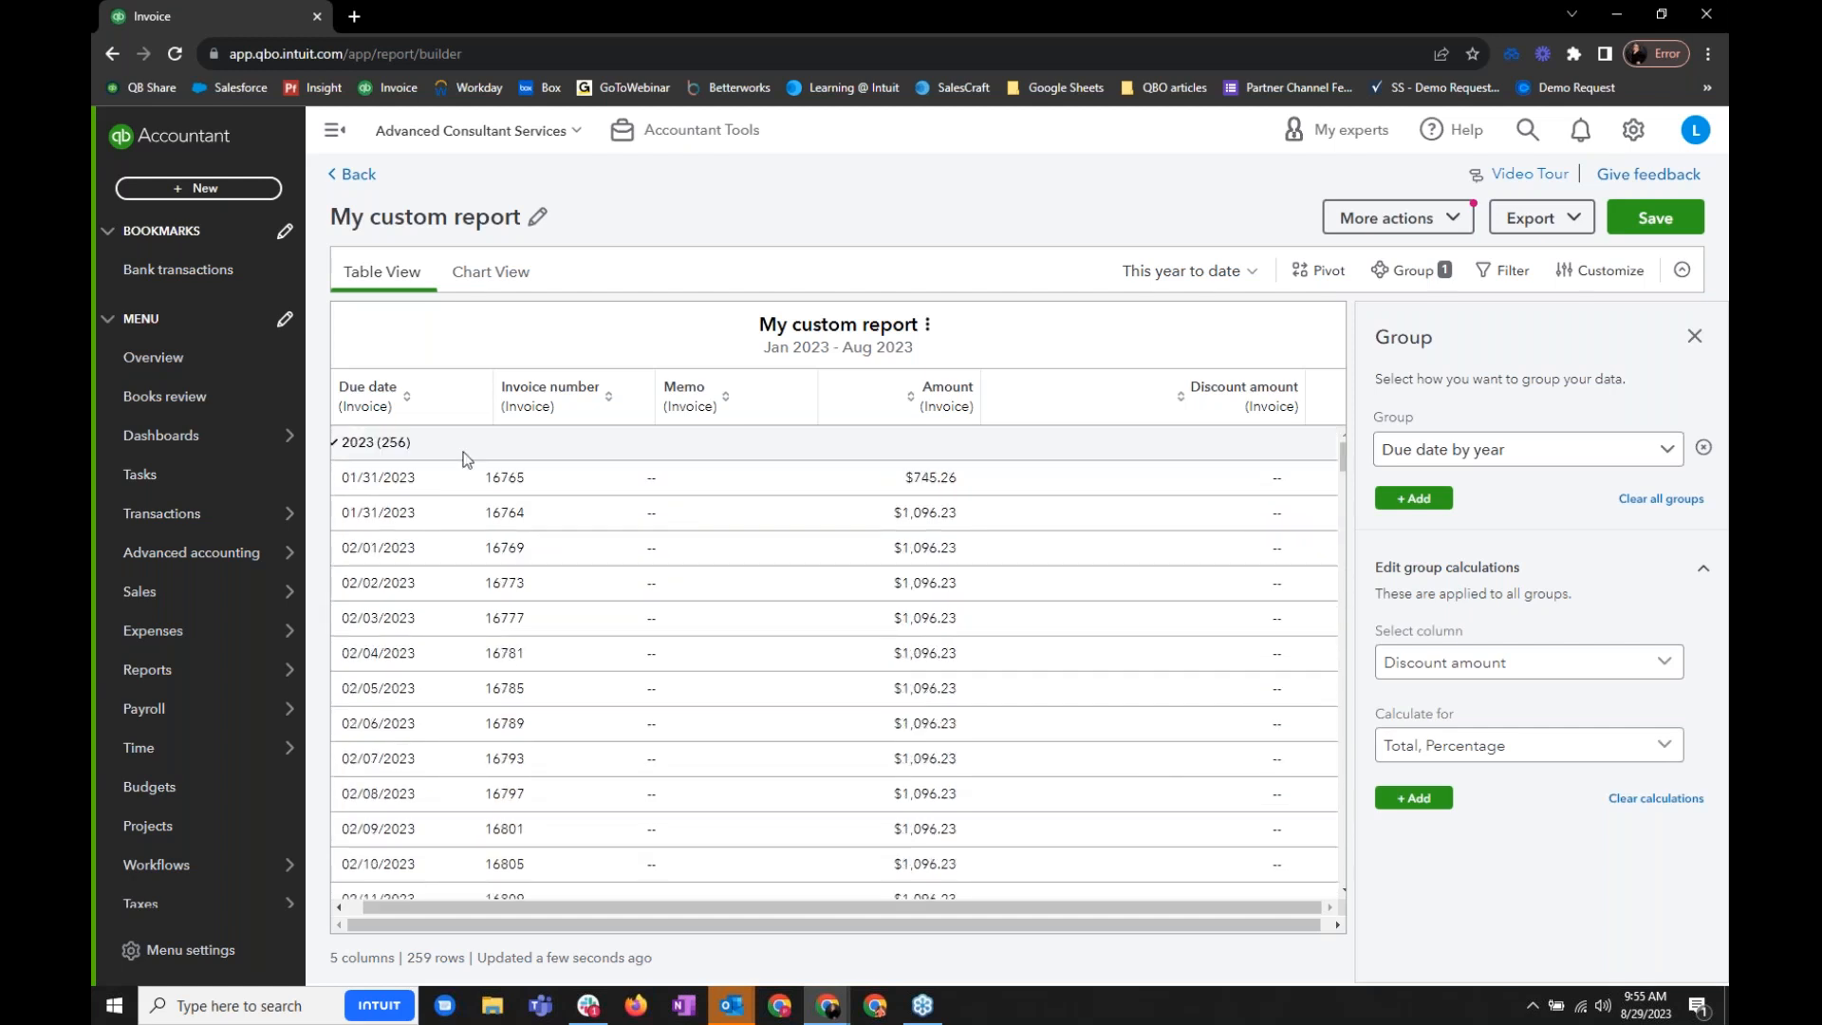
{"action": "left_click", "coordinate": [334, 442]}
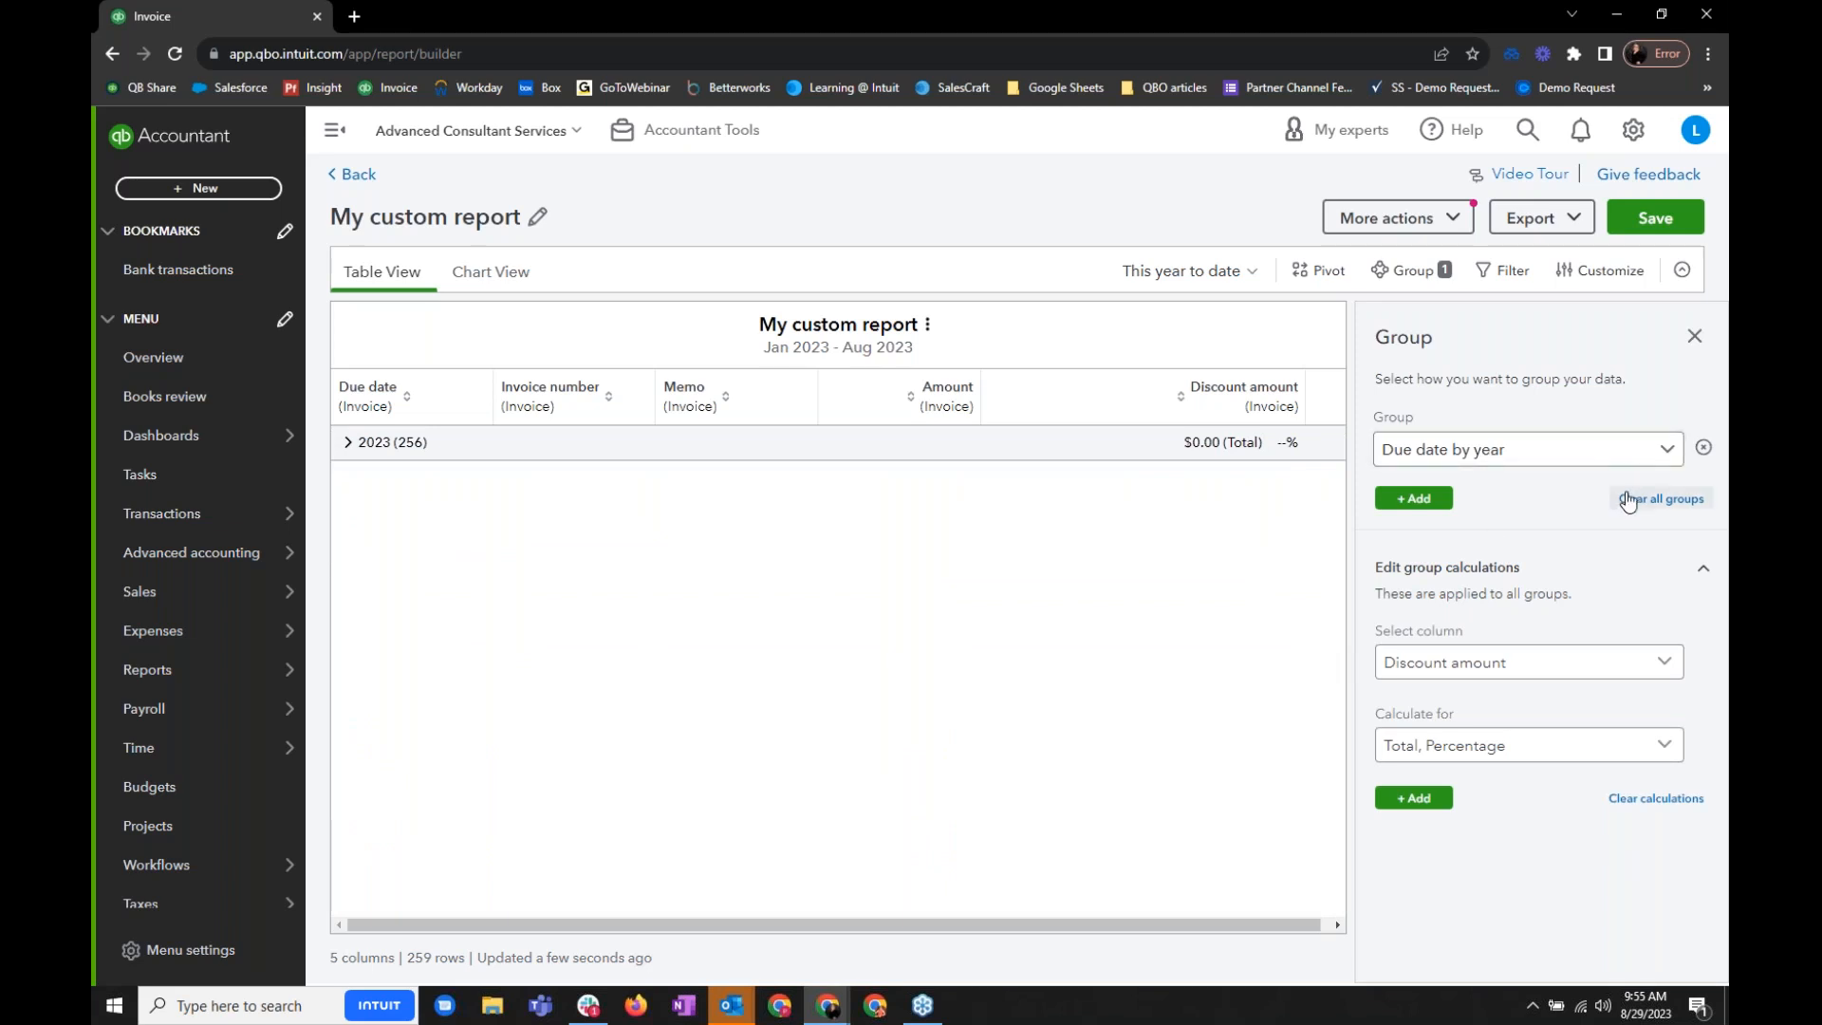
{"action": "left_click", "coordinate": [1694, 336]}
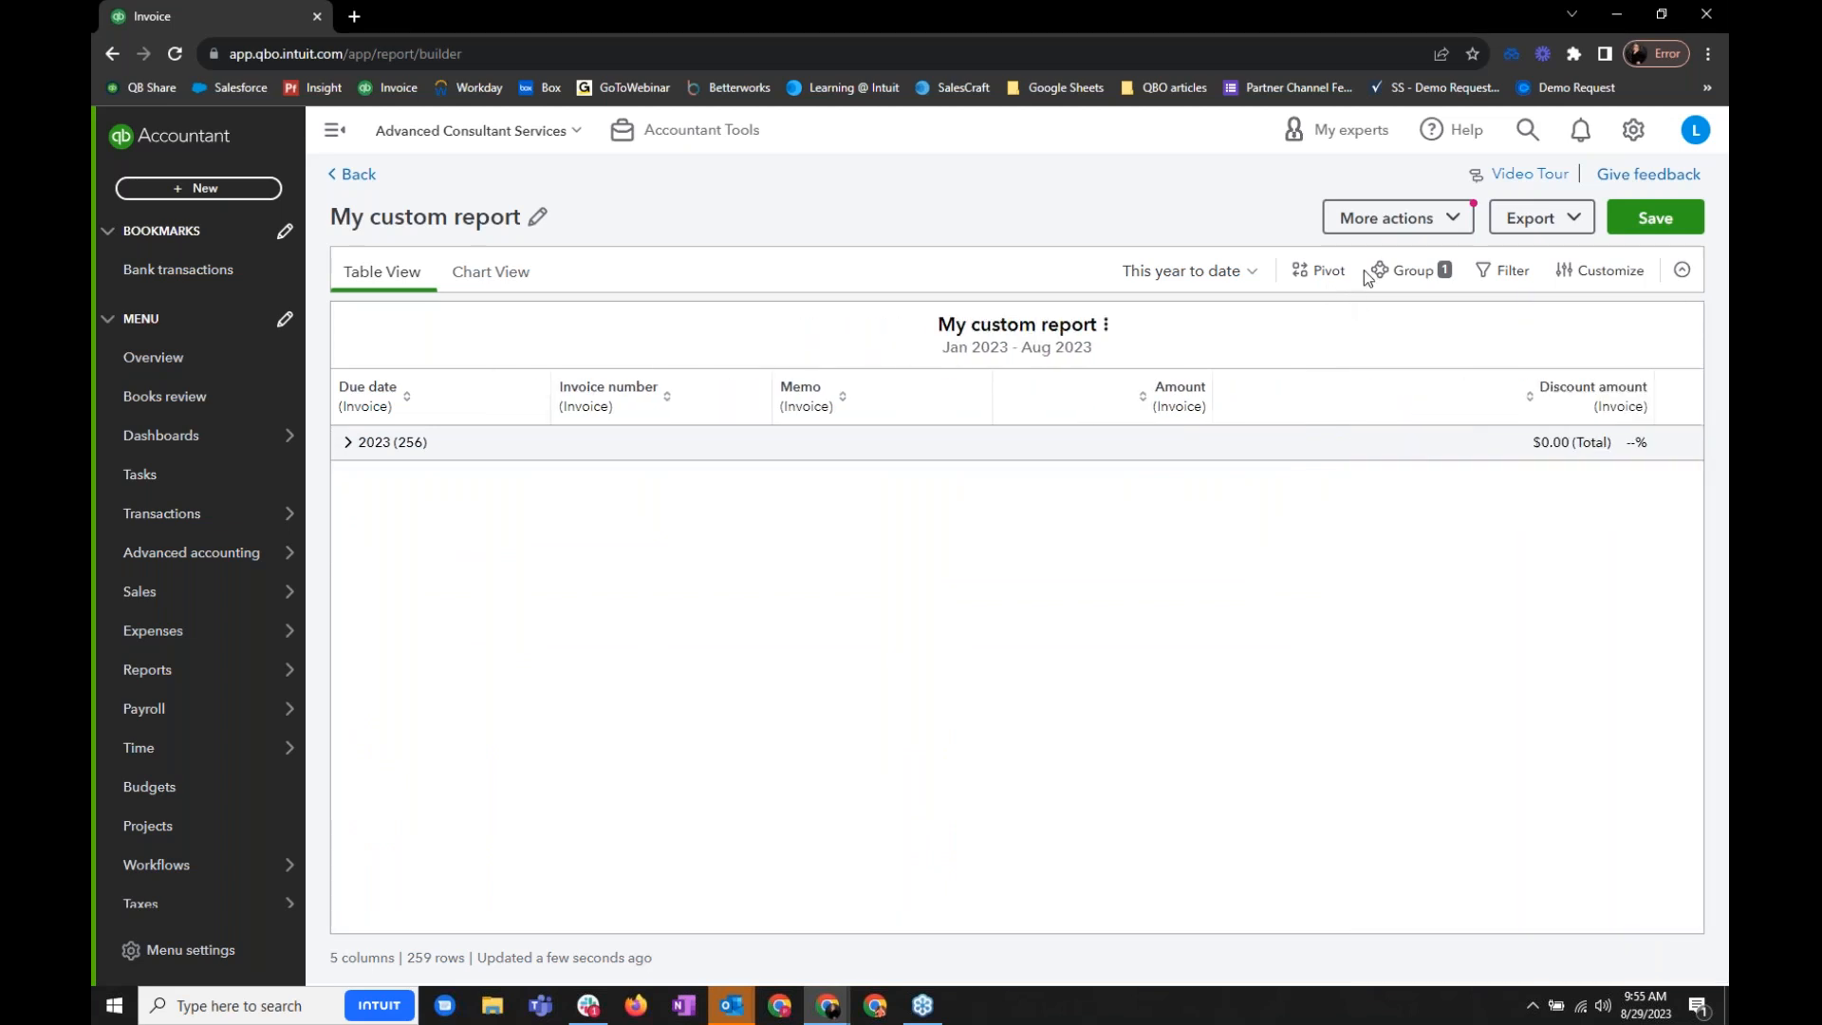
- Look over the pivot table settings, and view the custom report as a full-width chart
{"action": "left_click", "coordinate": [1337, 274]}
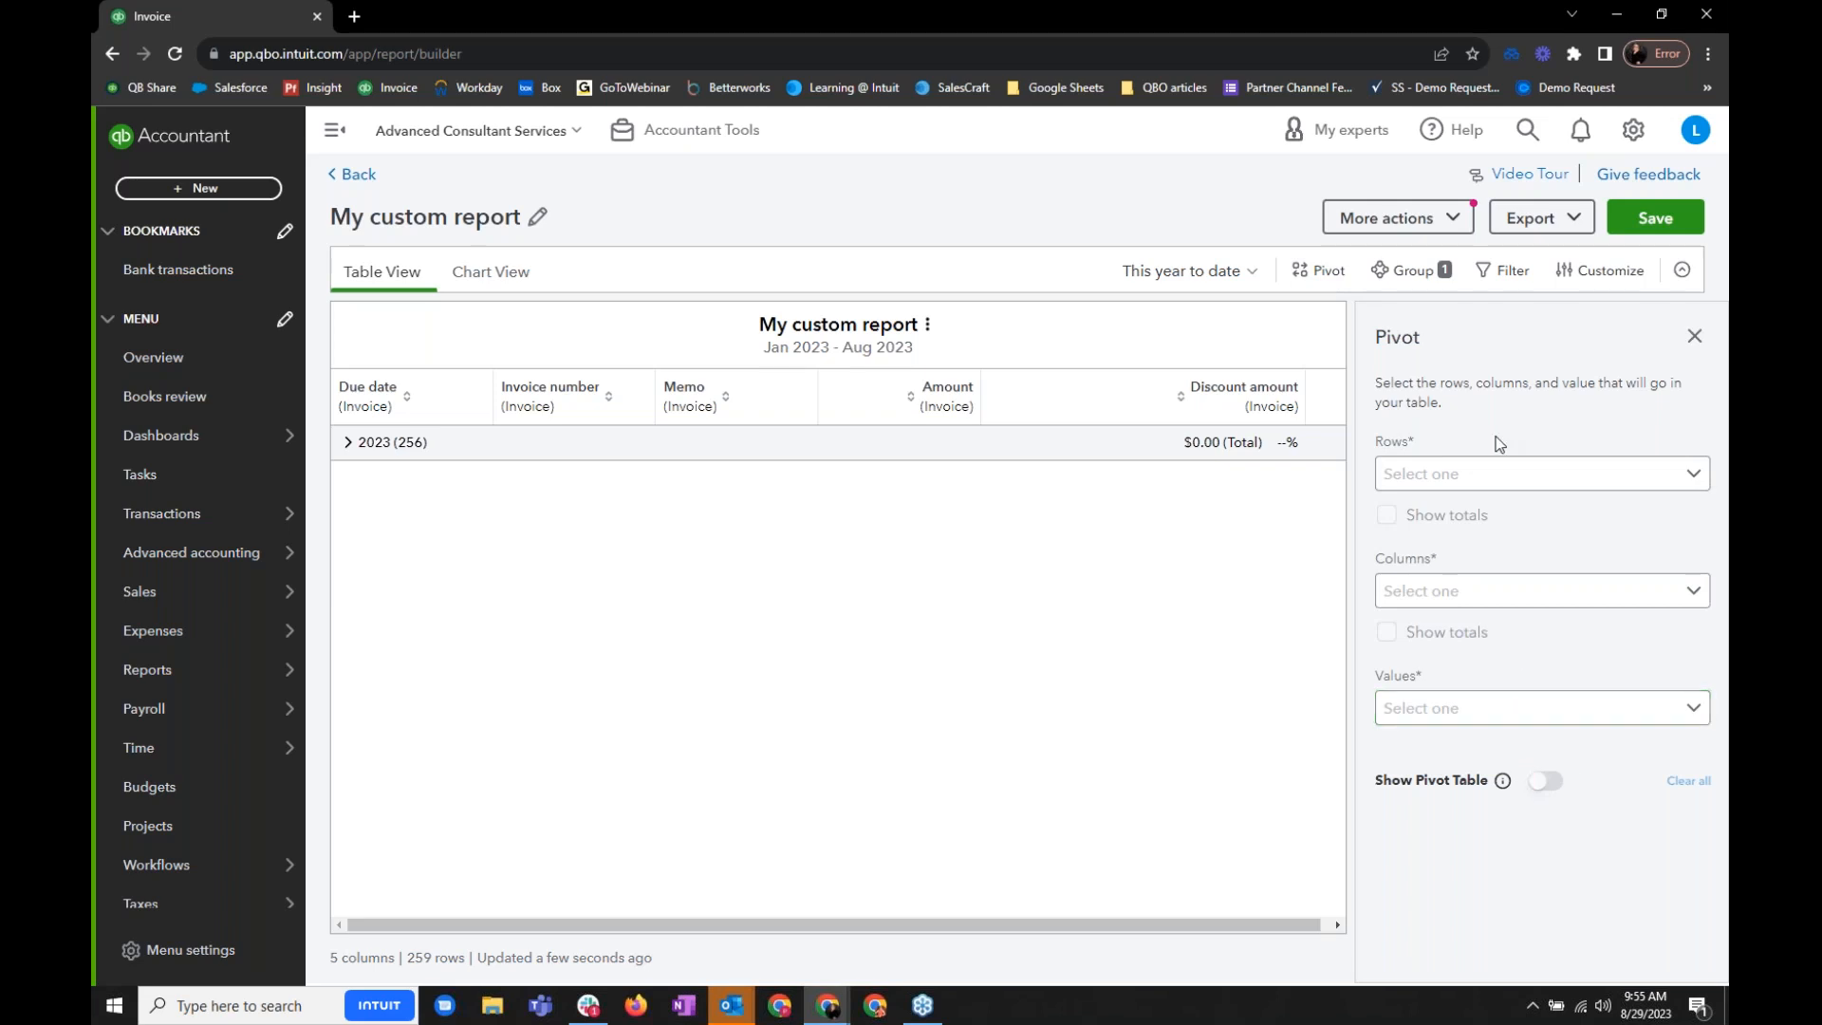
{"action": "left_click", "coordinate": [1695, 337]}
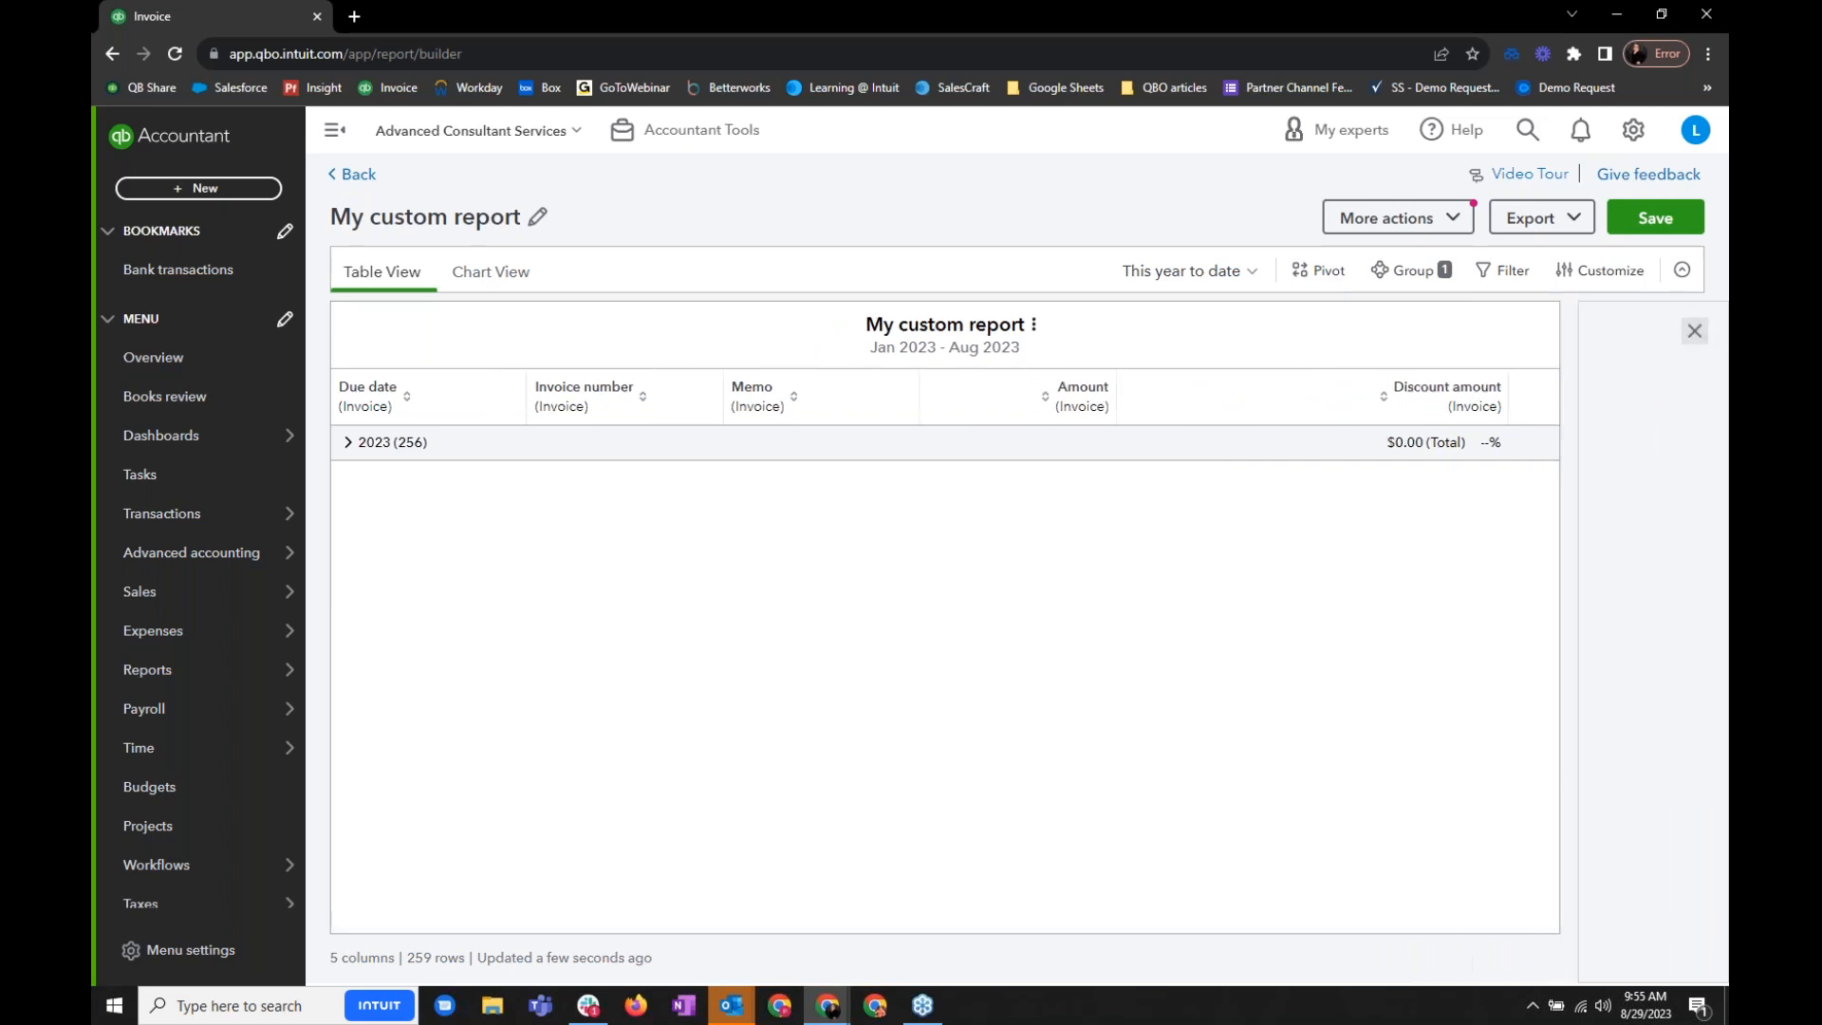
{"action": "left_click", "coordinate": [516, 294]}
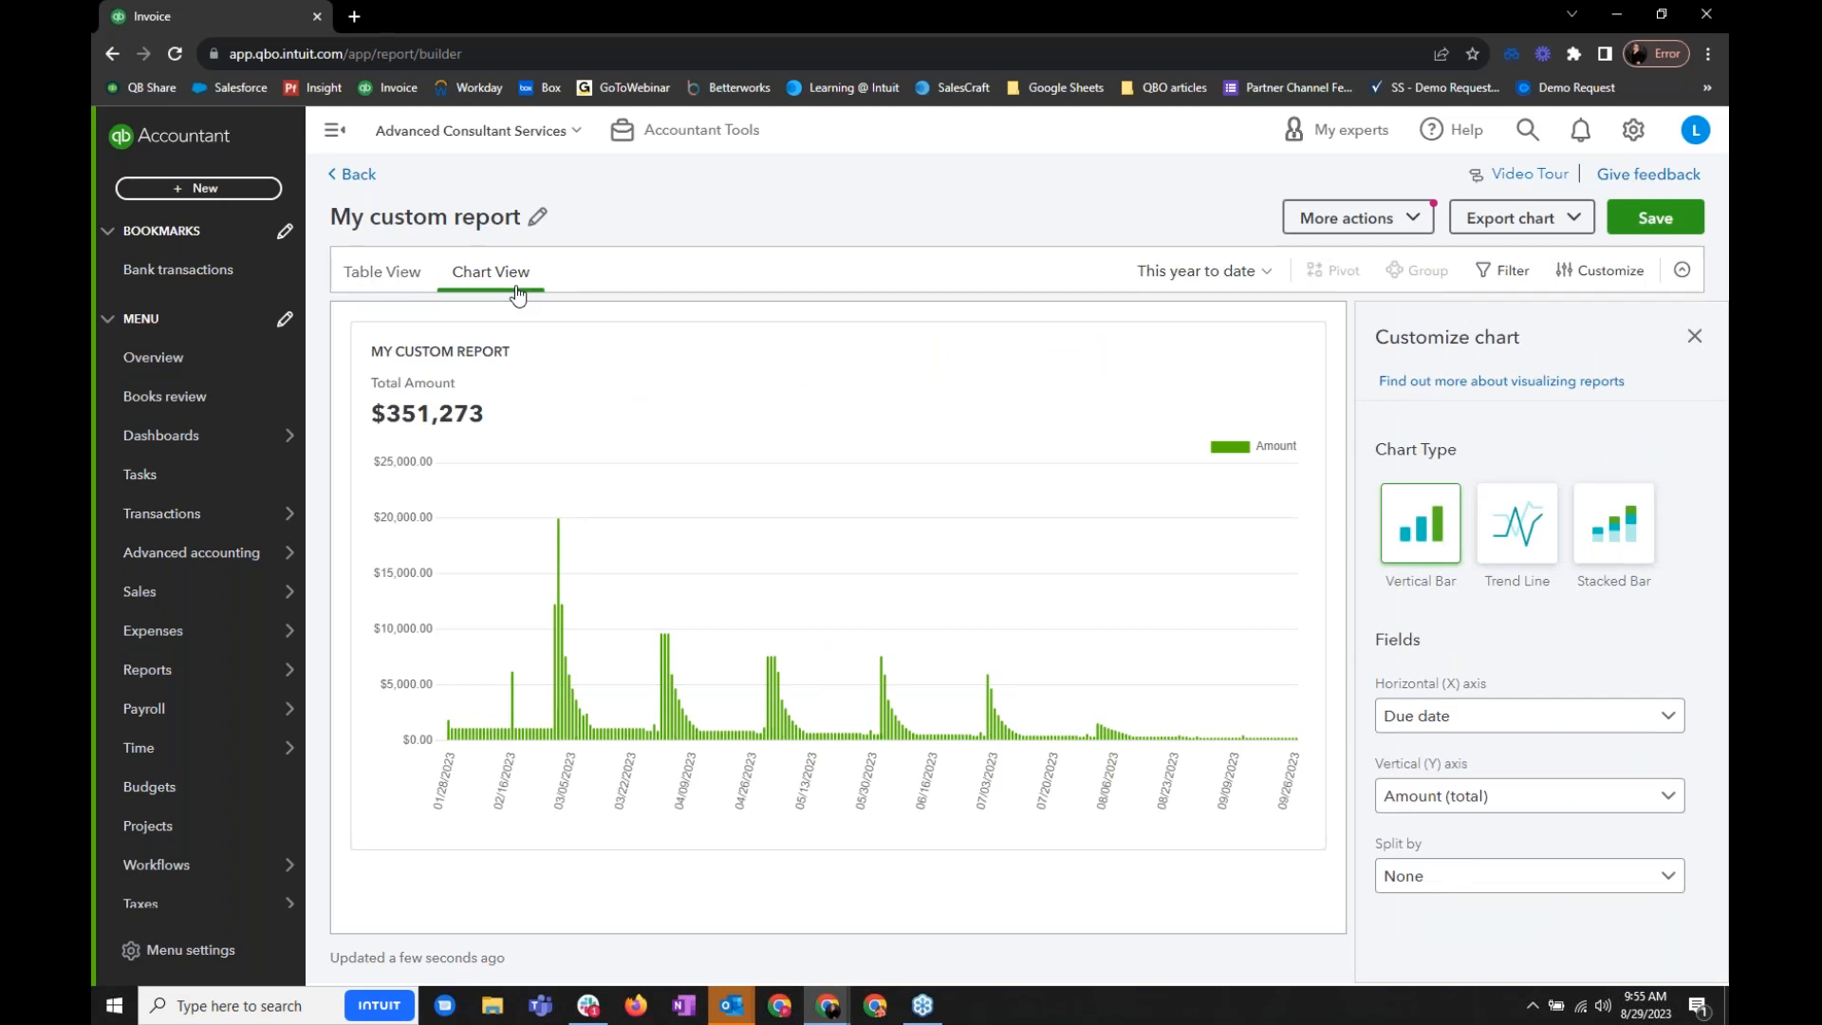
{"action": "left_click", "coordinate": [1692, 338]}
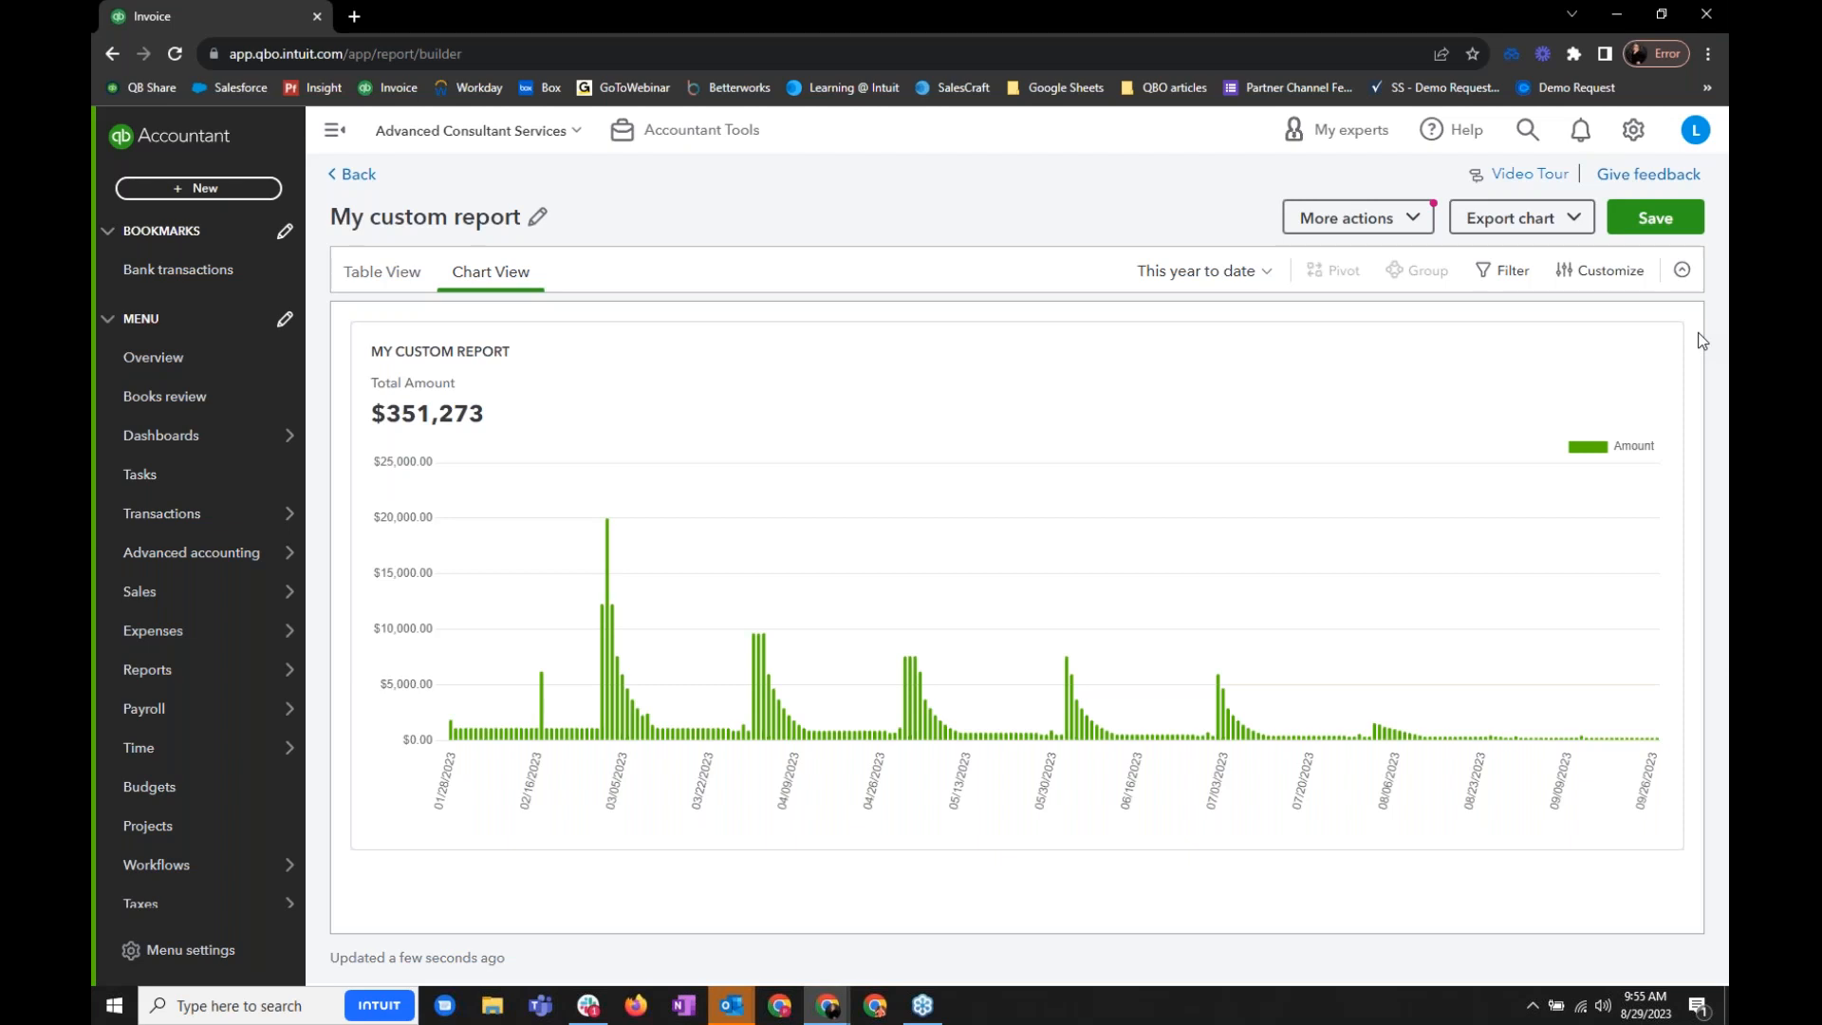
- Locate the Spreadsheet Sync tool among the company settings and tools
{"action": "left_click", "coordinate": [1638, 138]}
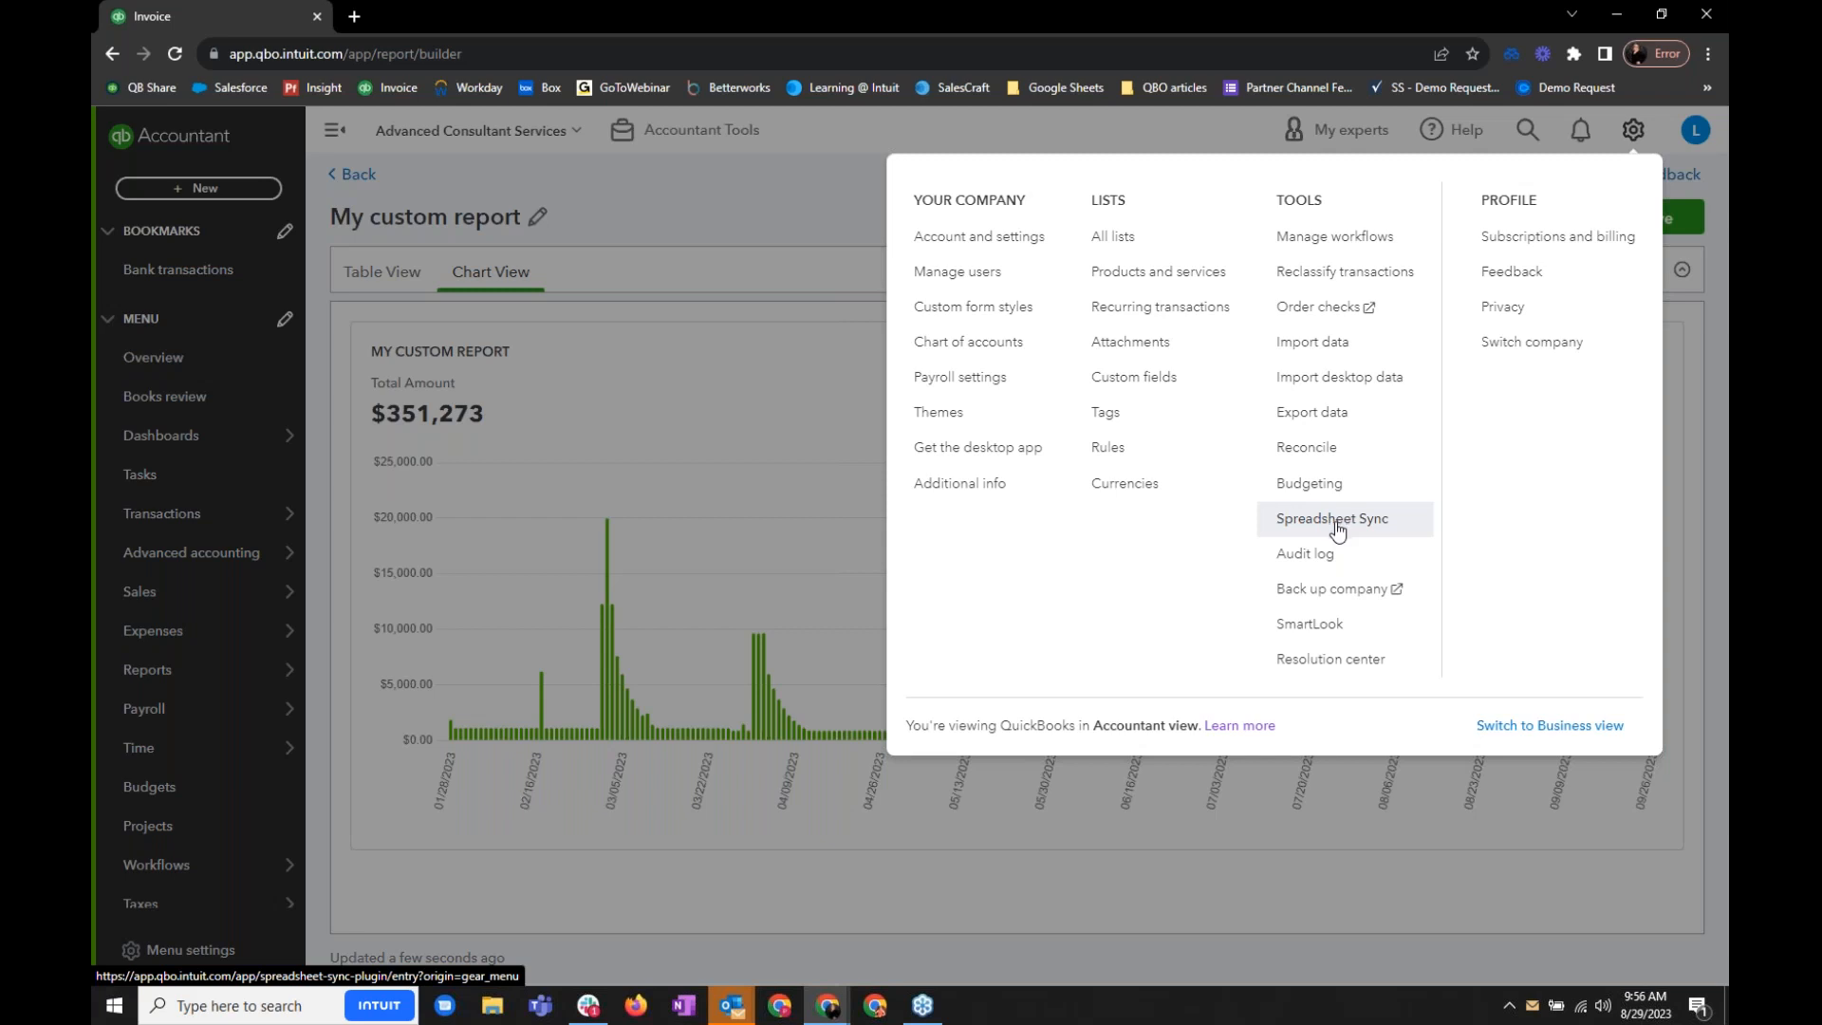
{"action": "left_click", "coordinate": [786, 225]}
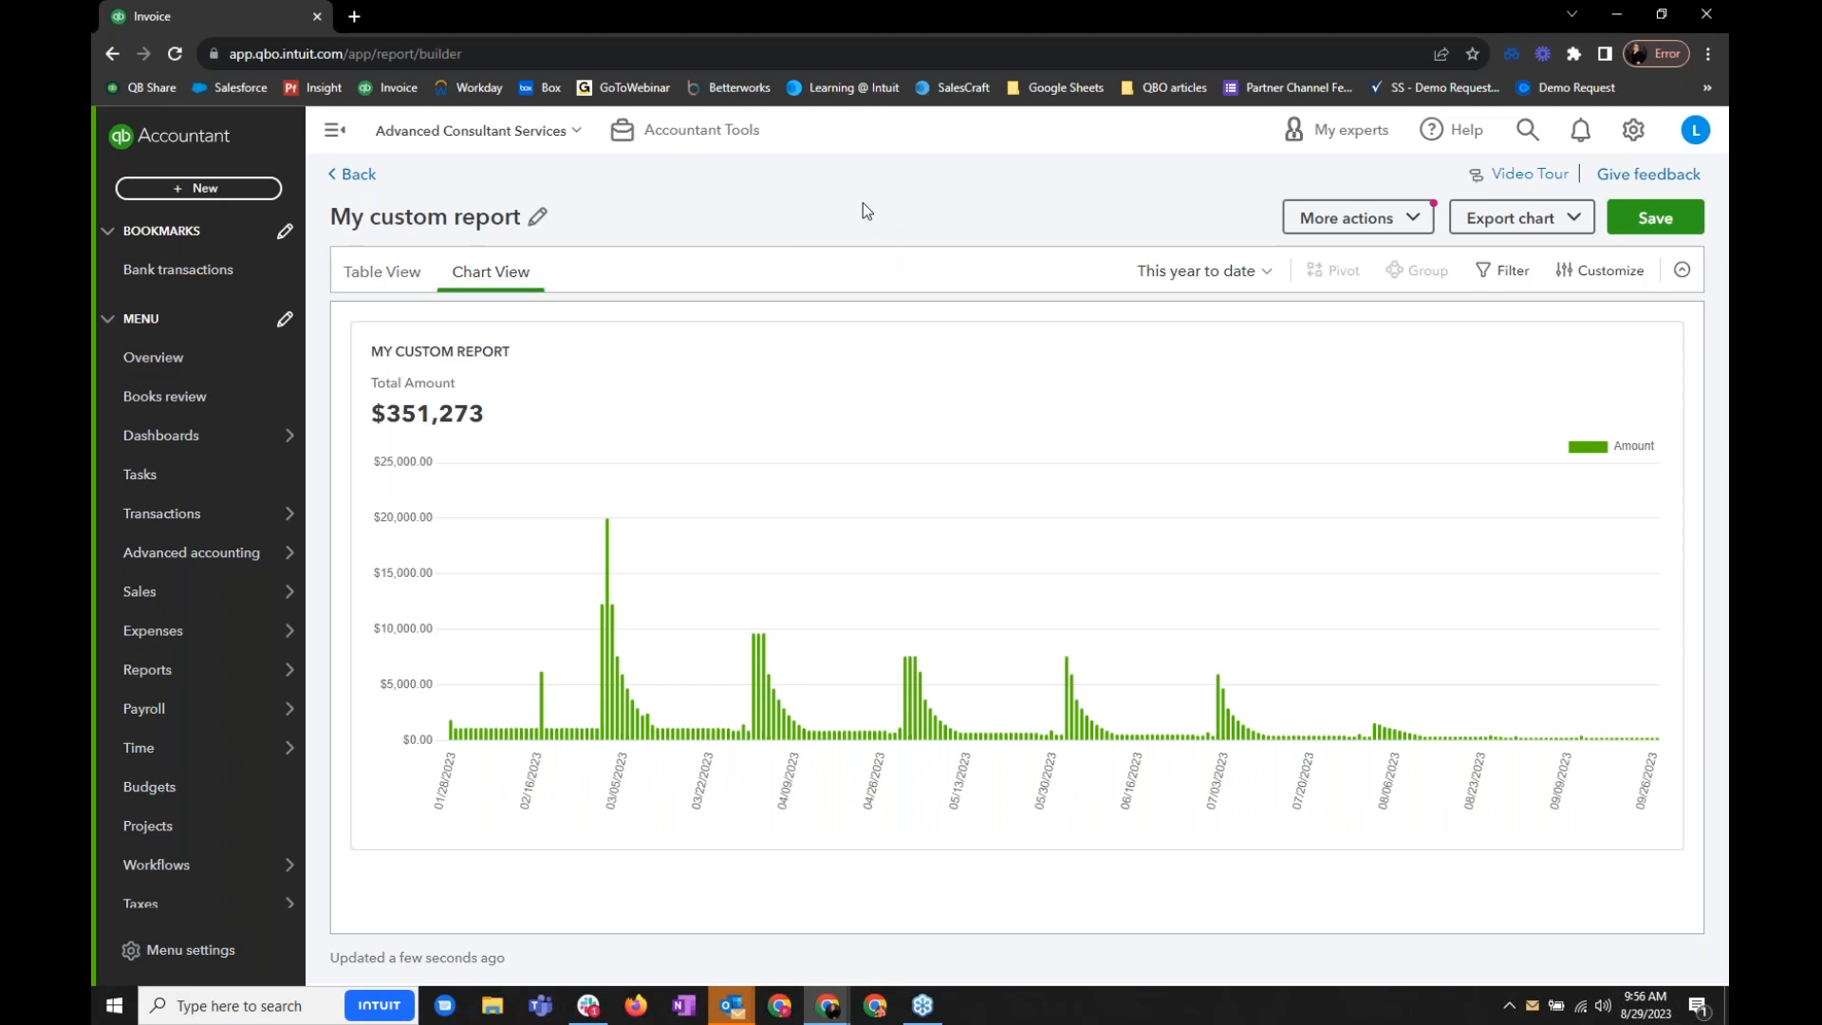
- Open the Workflows templates and examine the full list of reminder, notification and approval templates
{"action": "mouse_move", "coordinate": [222, 568]}
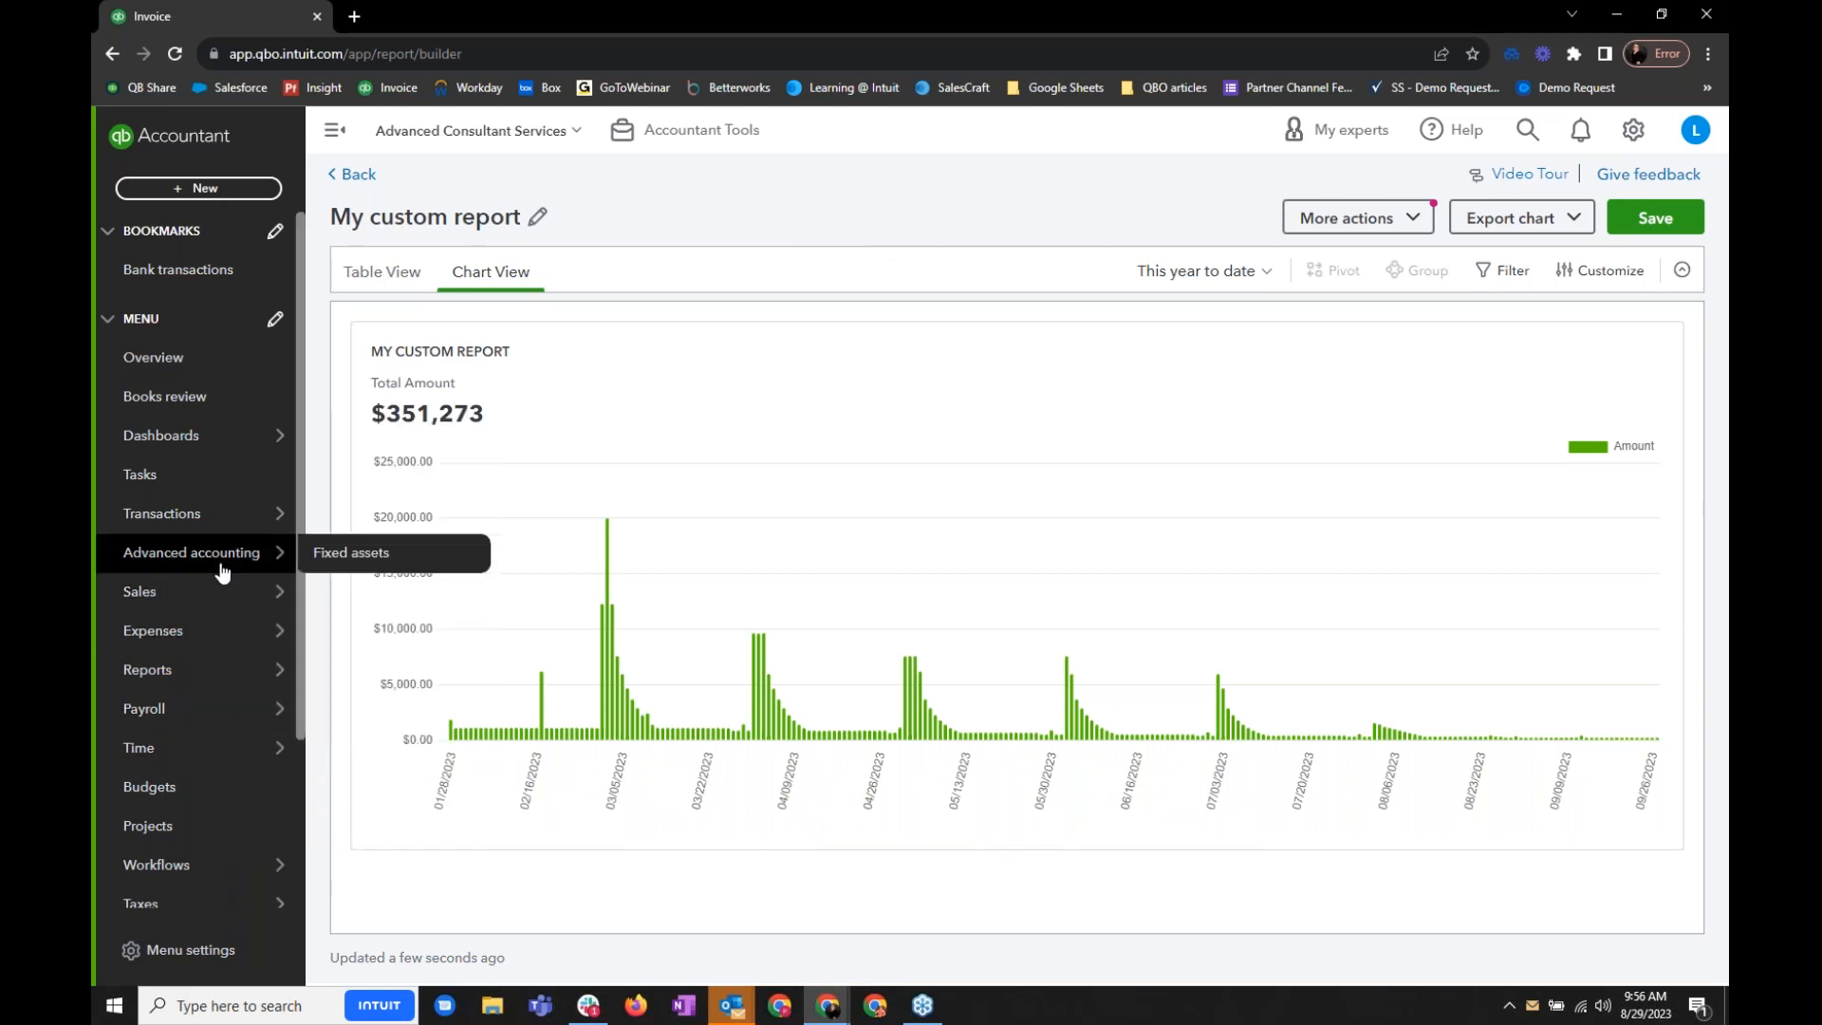
{"action": "mouse_move", "coordinate": [189, 873]}
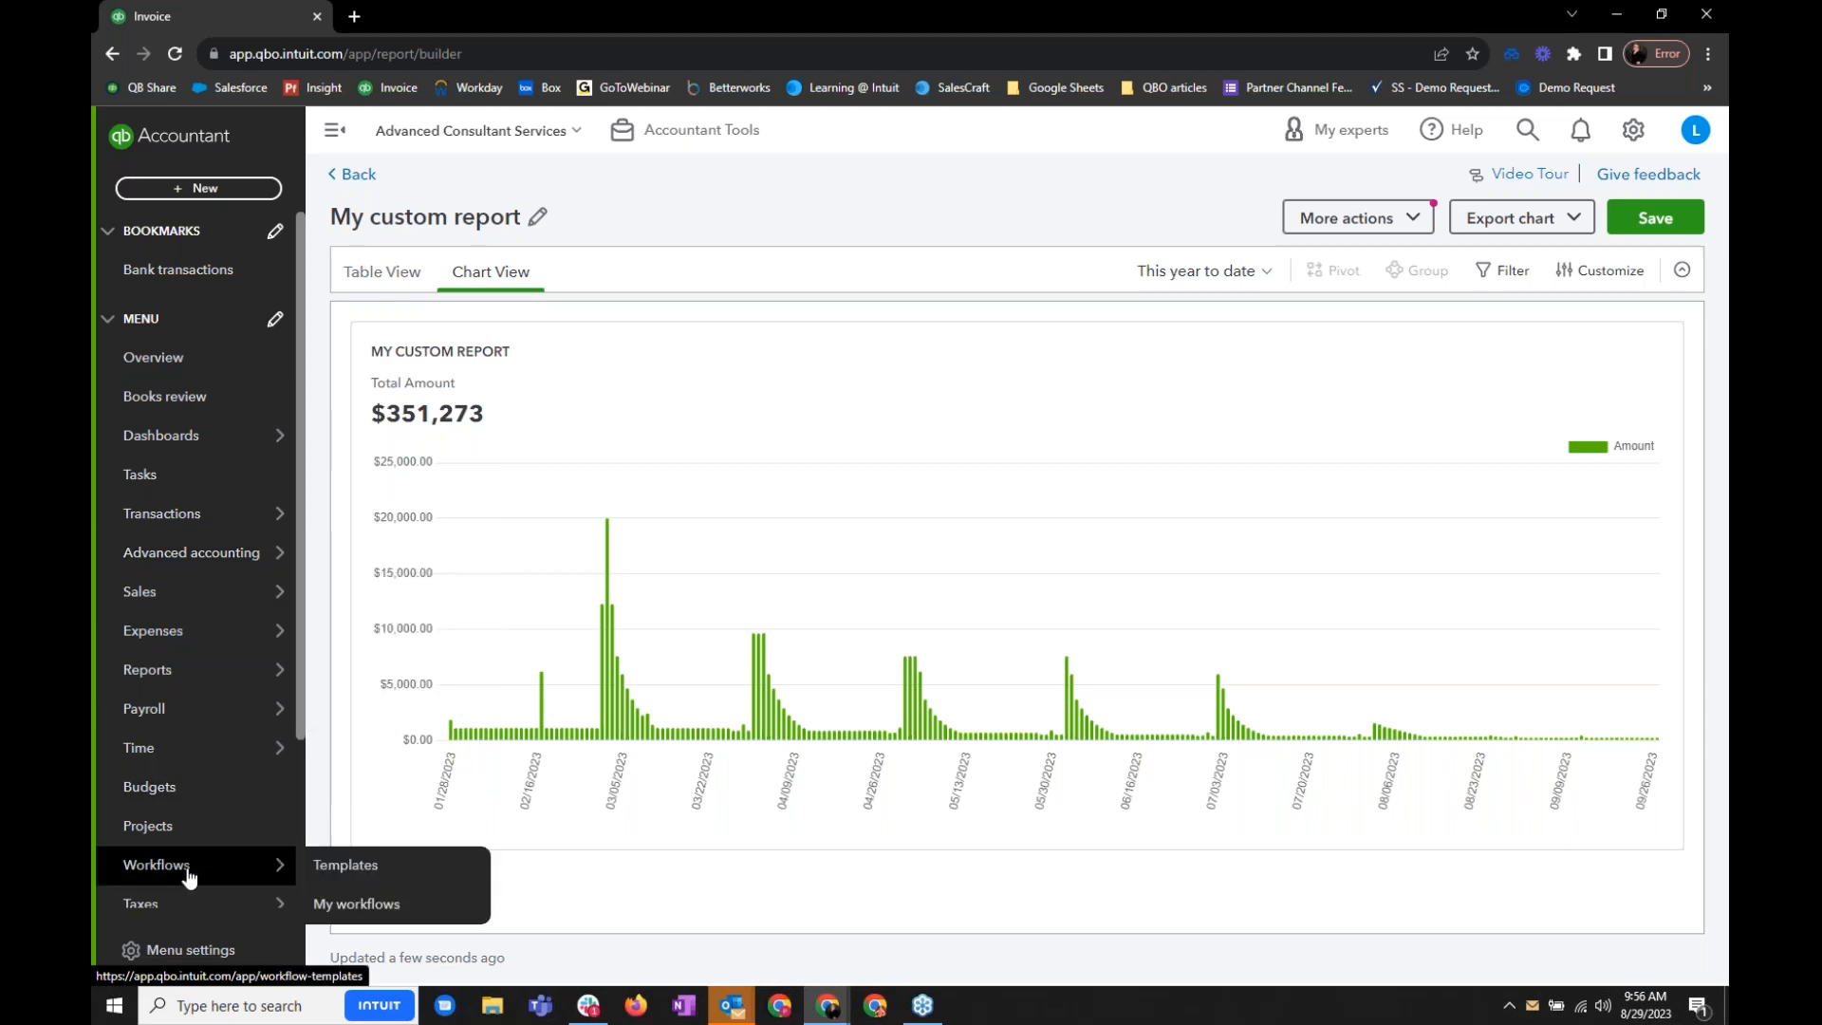
{"action": "left_click", "coordinate": [189, 873]}
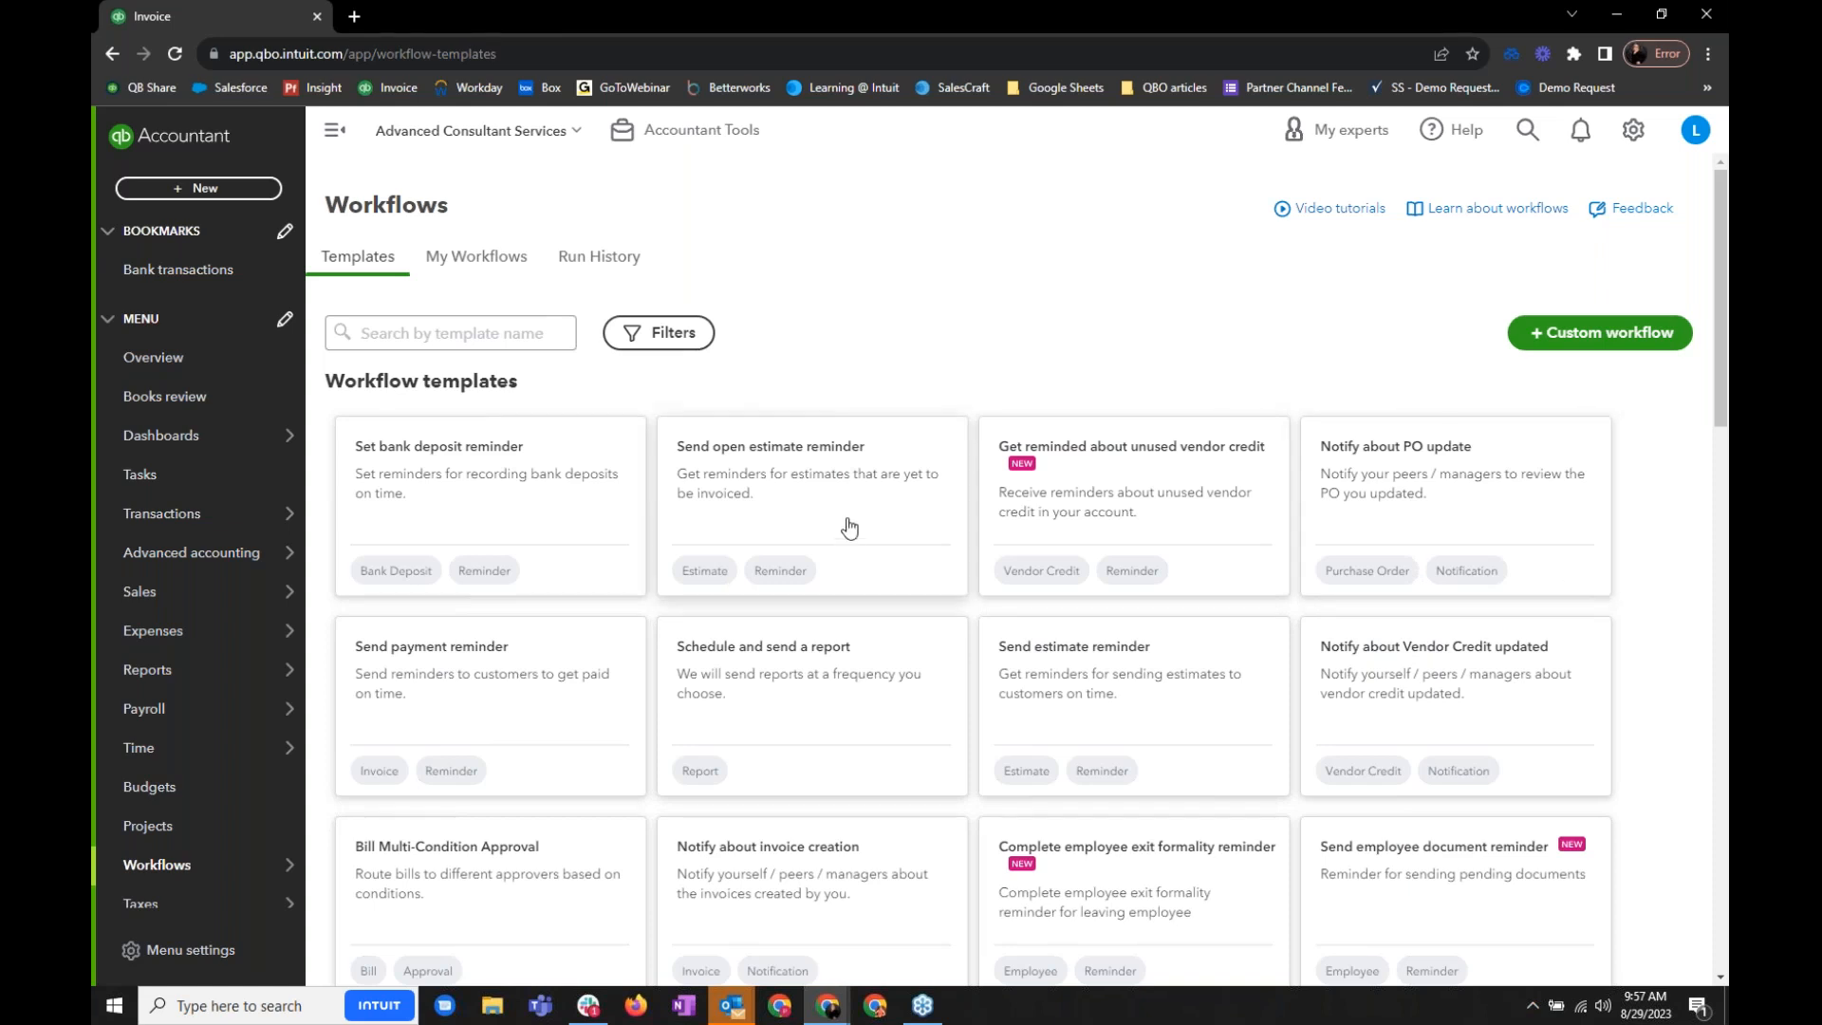
{"action": "scroll", "coordinate": [1575, 641], "scroll_direction": "down", "scroll_amount": 5}
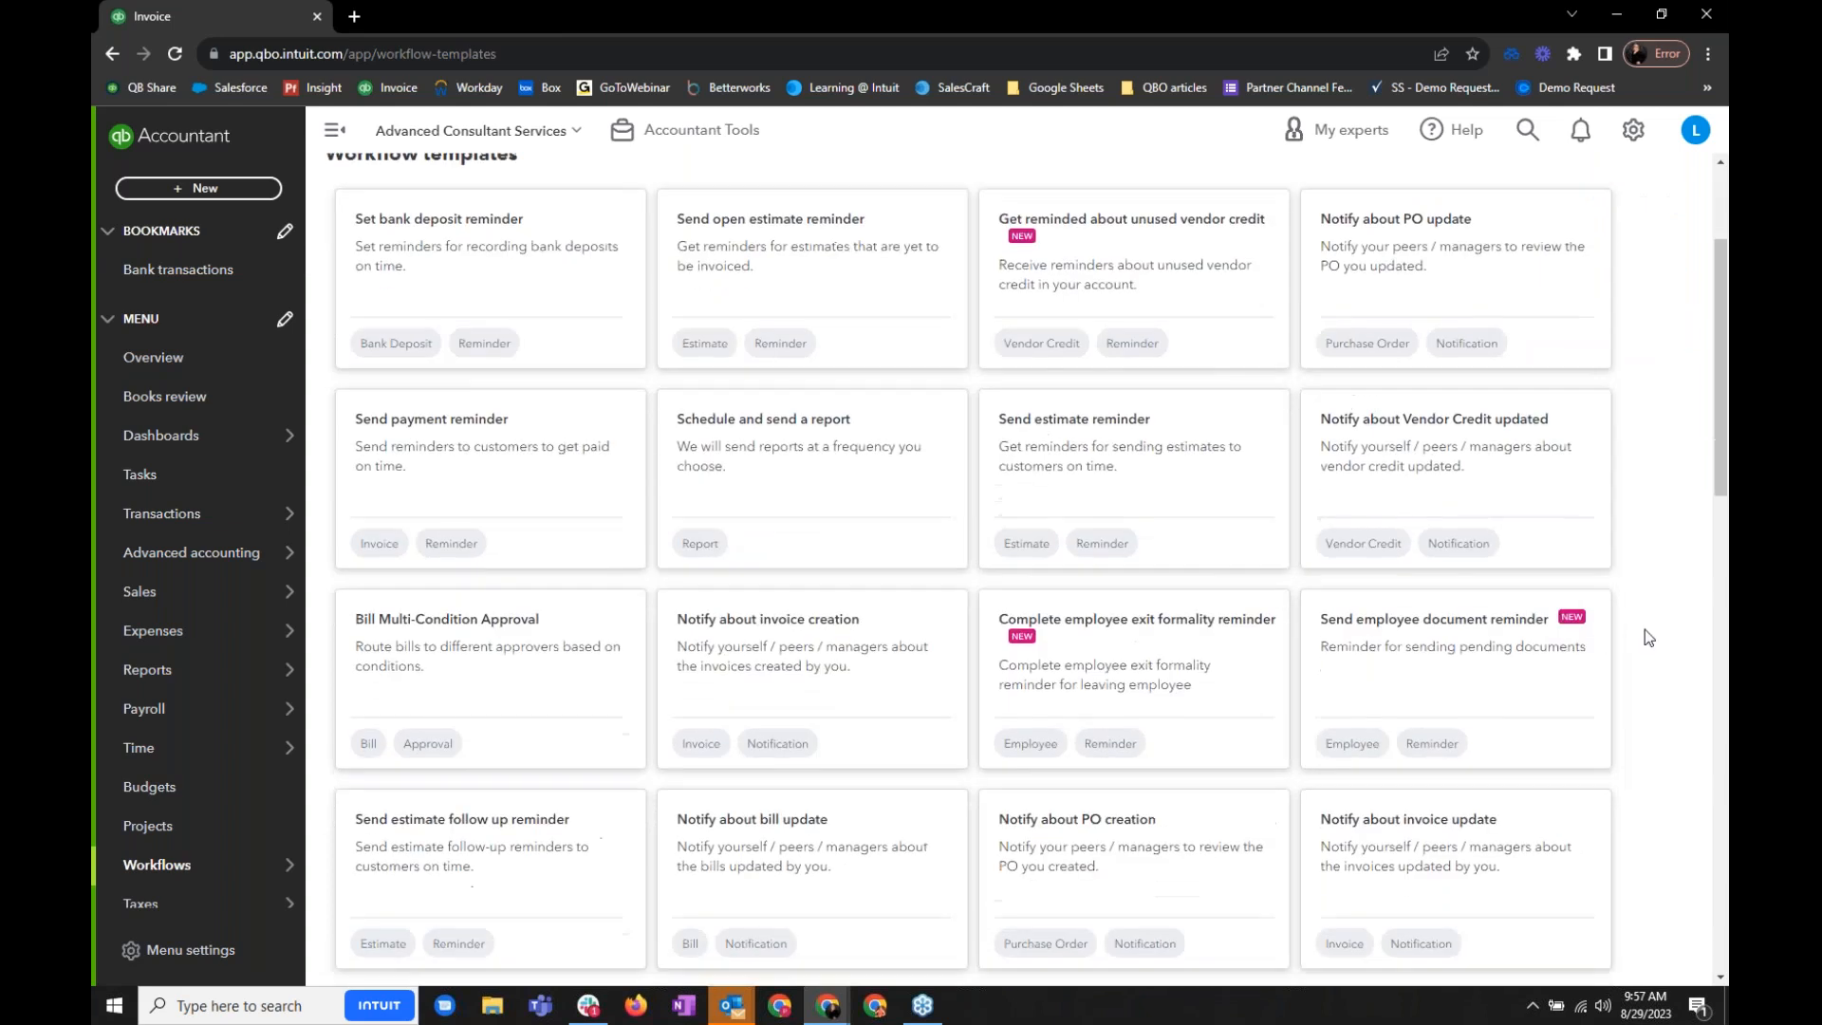
{"action": "scroll", "coordinate": [1644, 628], "scroll_direction": "down", "scroll_amount": 2}
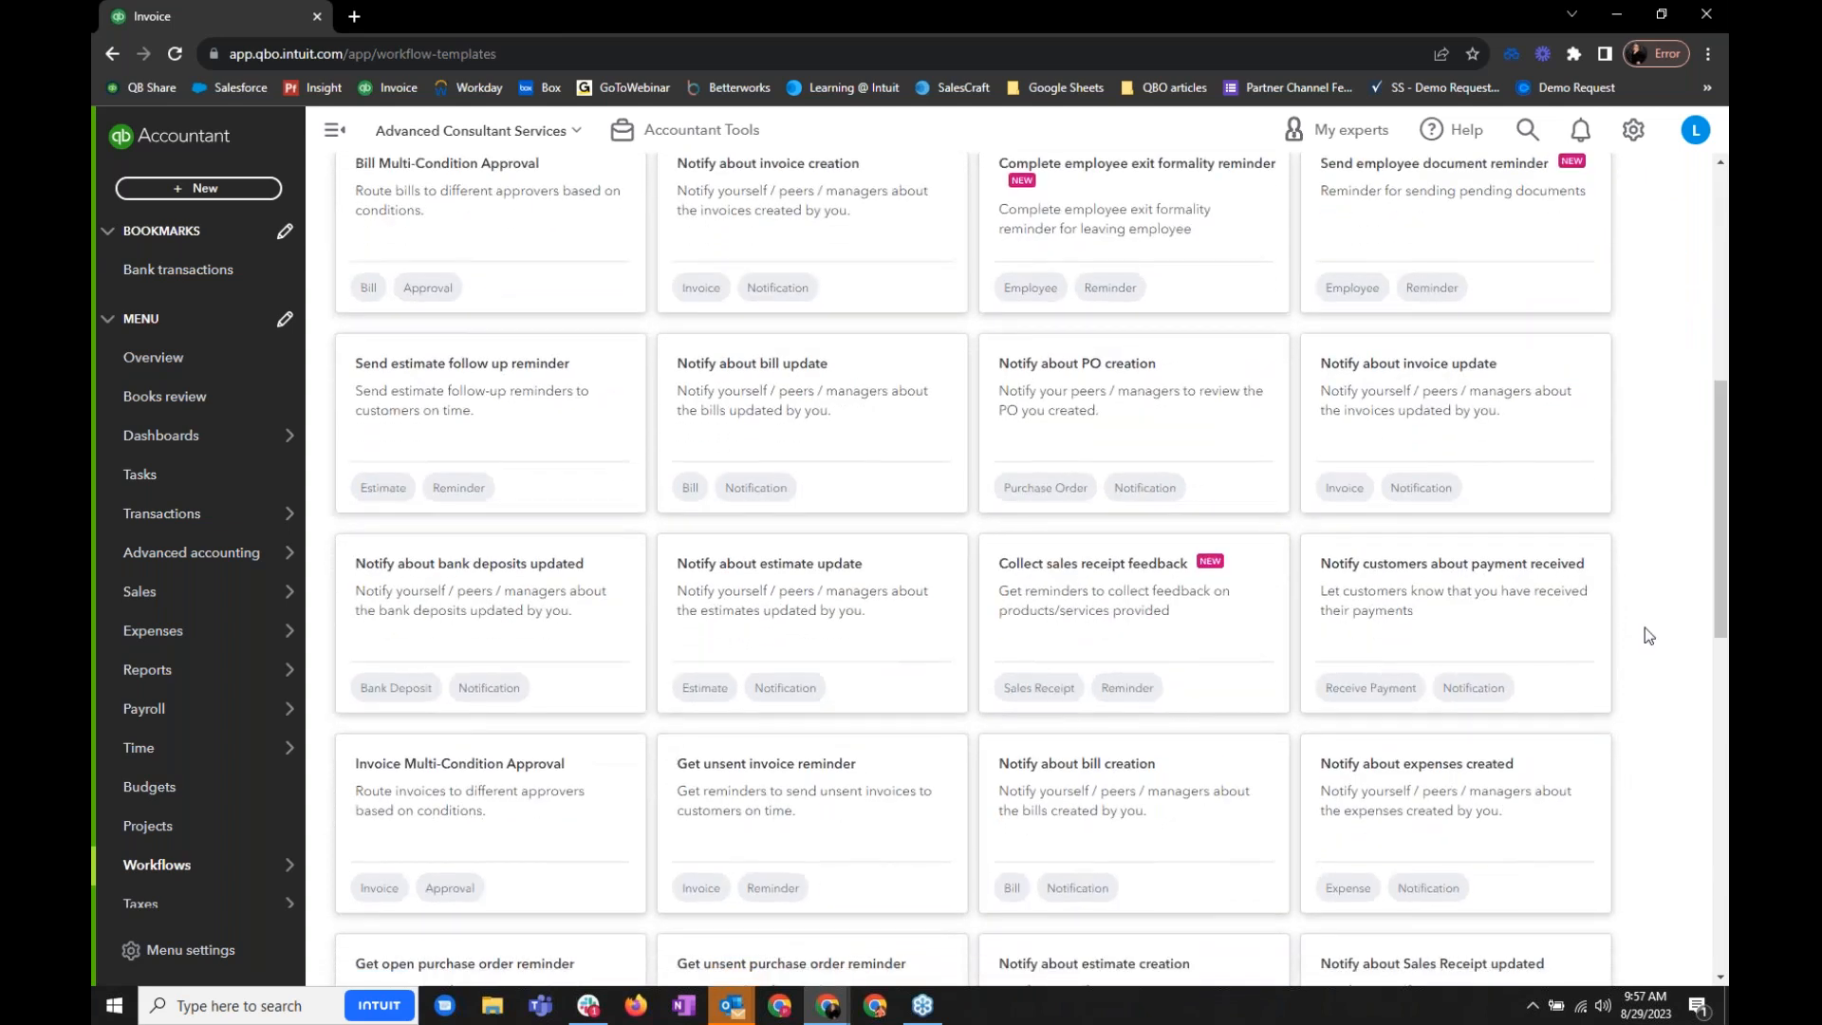
{"action": "scroll", "coordinate": [1644, 628], "scroll_direction": "down", "scroll_amount": 2}
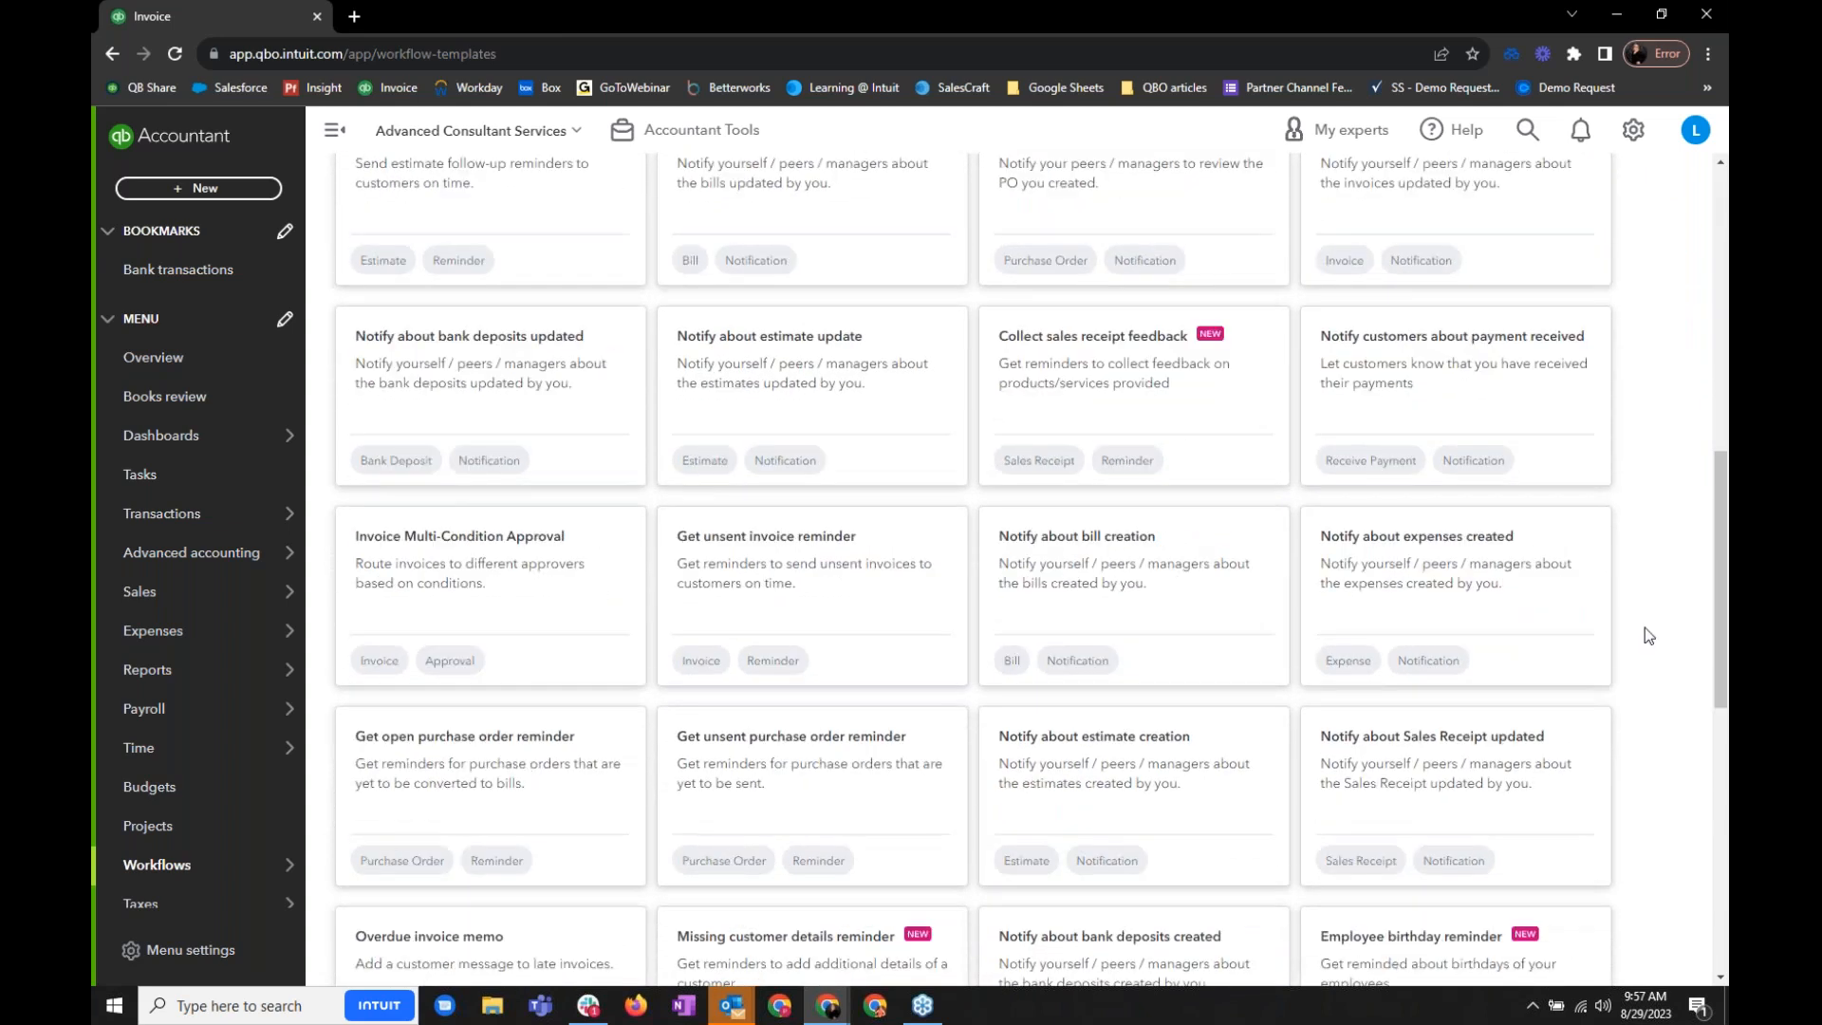
{"action": "scroll", "coordinate": [1648, 636], "scroll_direction": "down", "scroll_amount": 2}
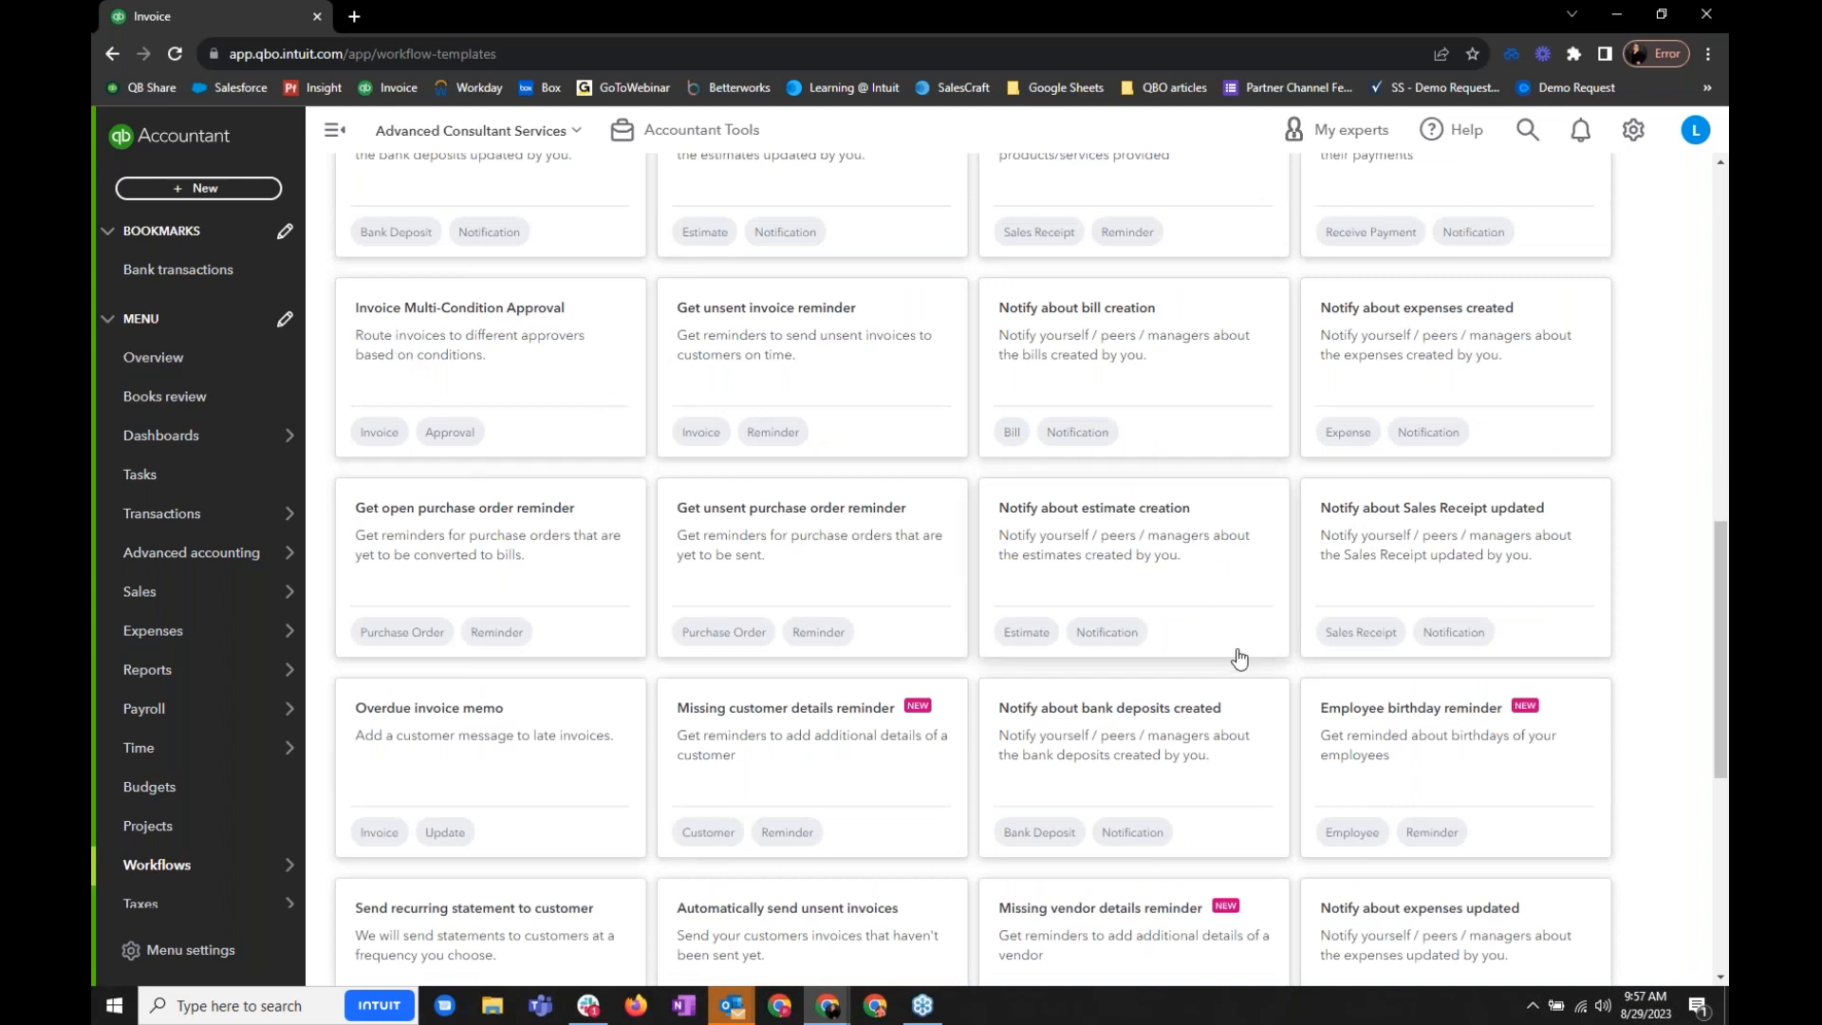
{"action": "scroll", "coordinate": [1236, 655], "scroll_direction": "down", "scroll_amount": 5}
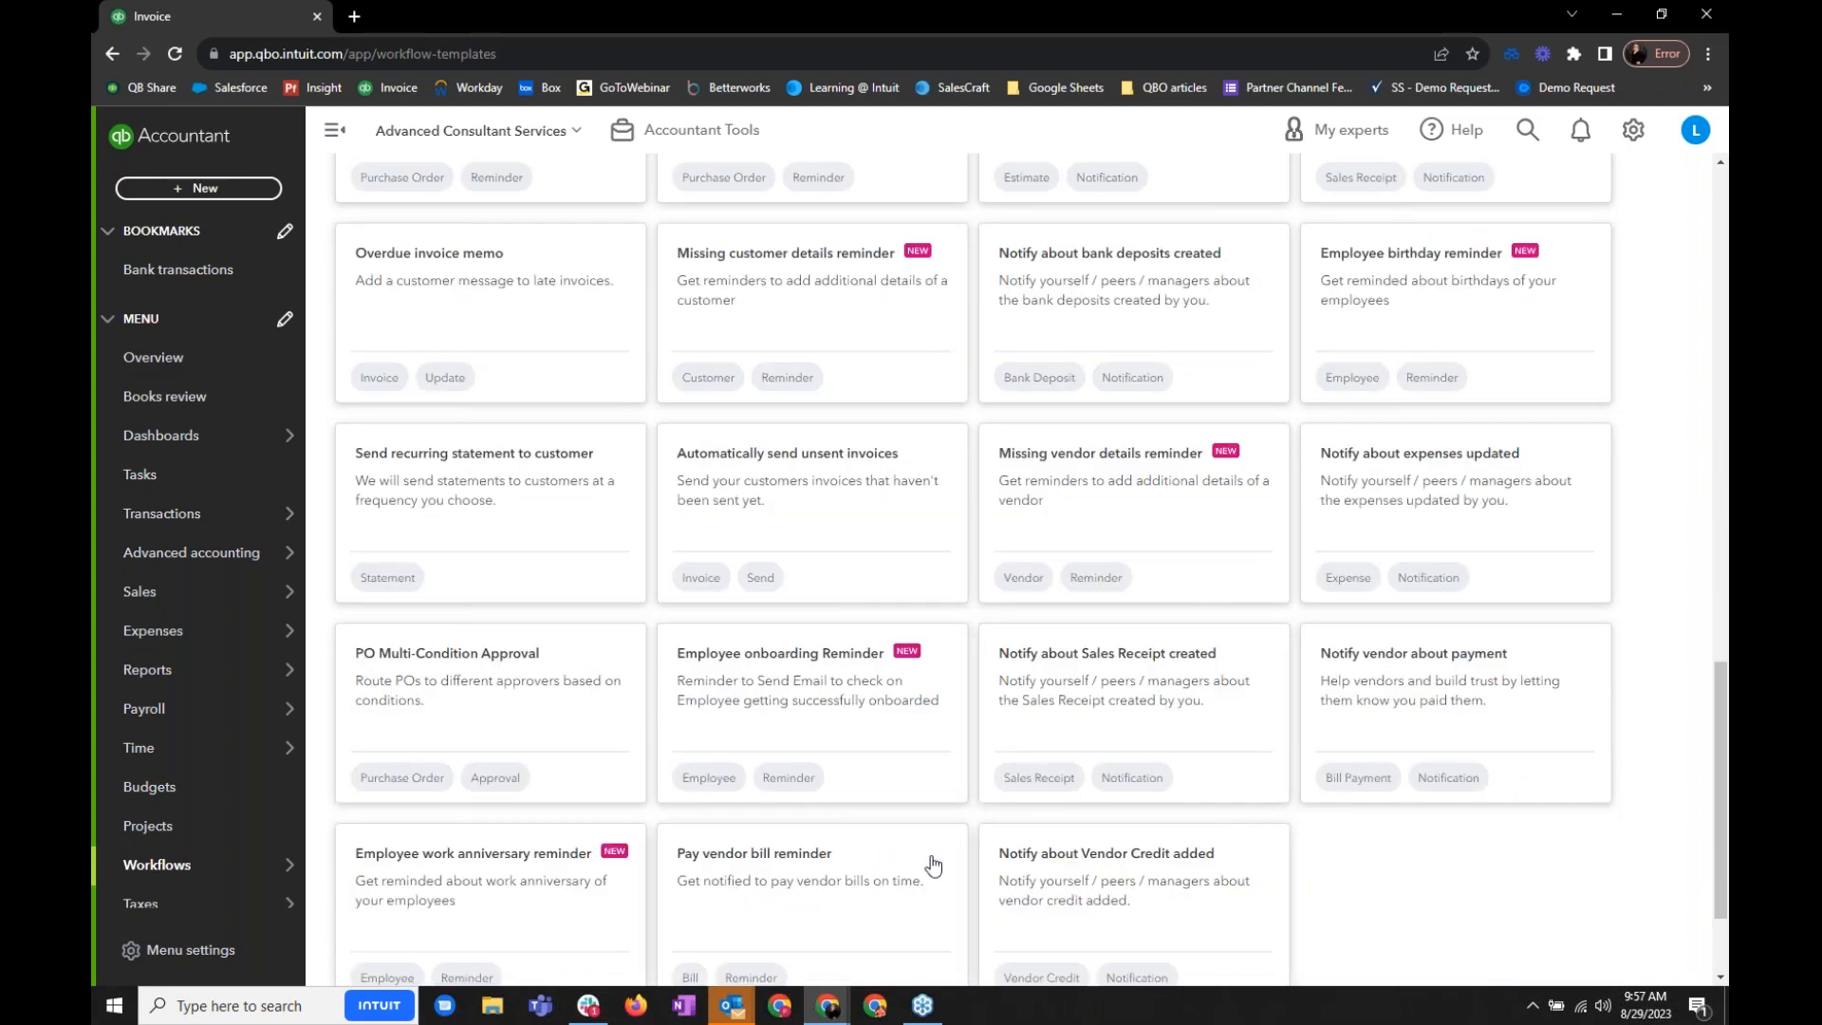
{"action": "scroll", "coordinate": [933, 865], "scroll_direction": "down", "scroll_amount": 2}
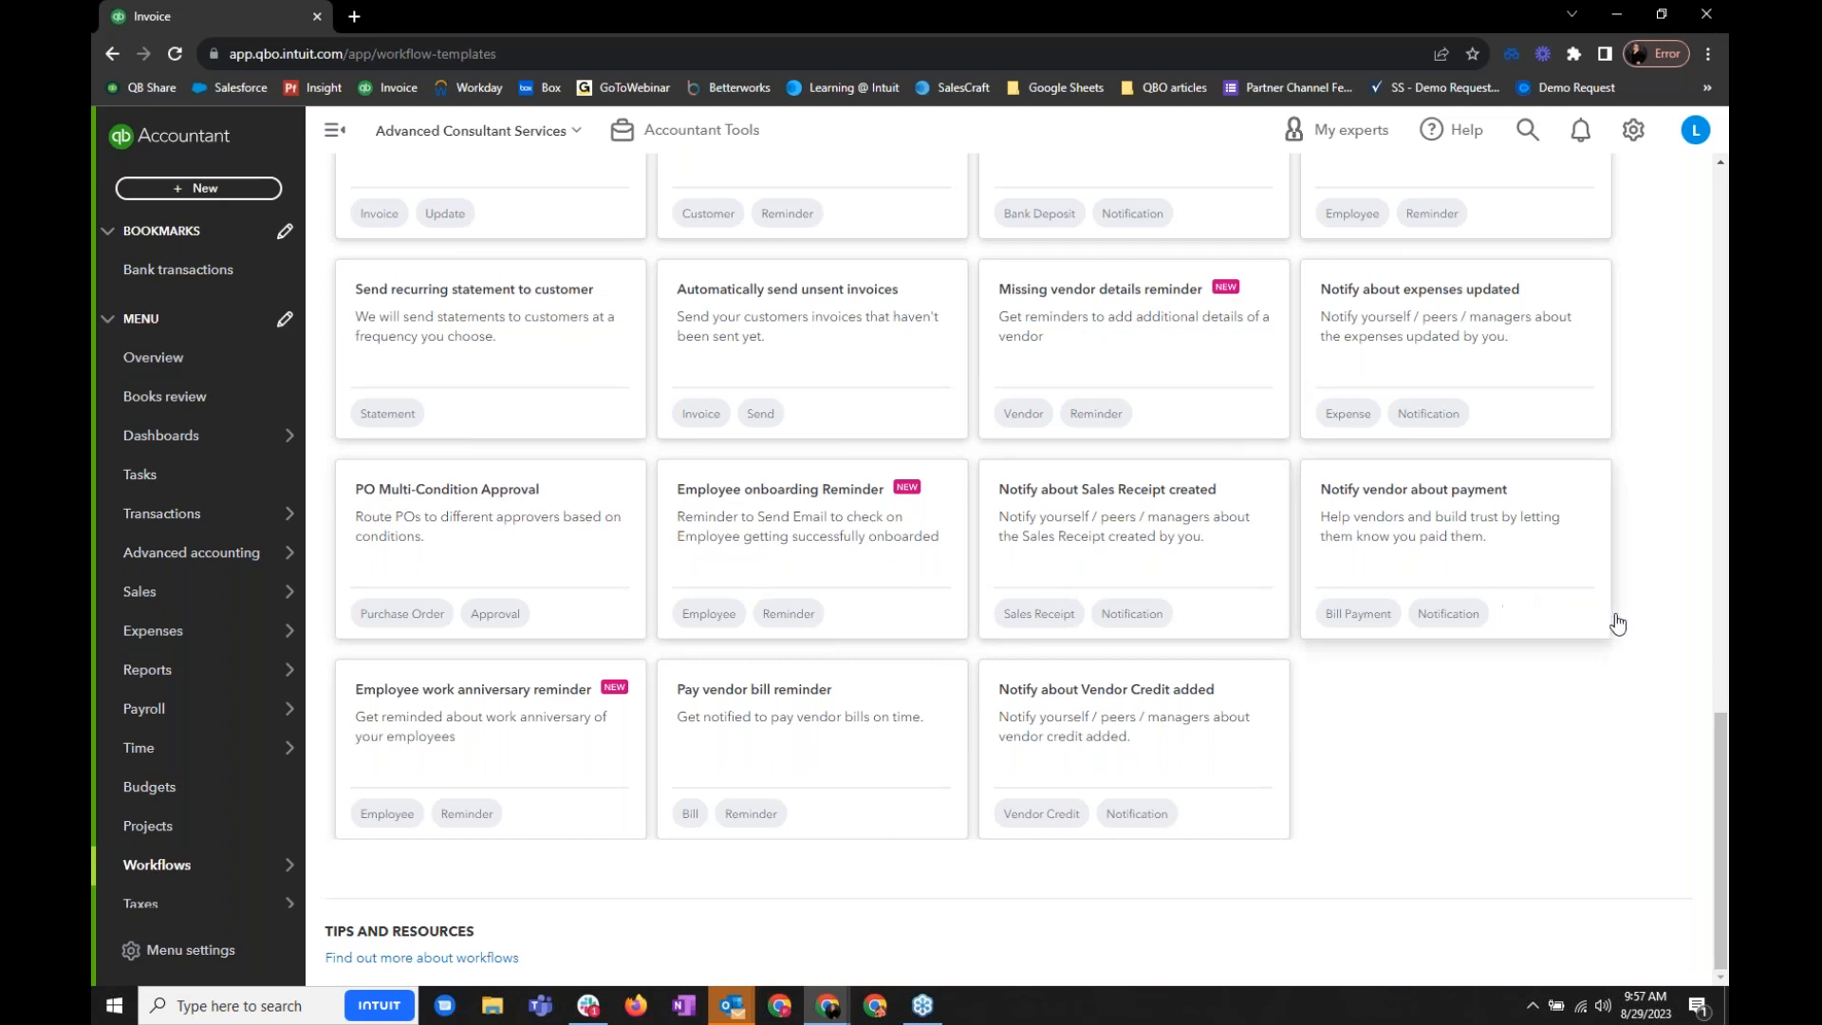
{"action": "scroll", "coordinate": [1619, 569], "scroll_direction": "up", "scroll_amount": 1}
{"action": "scroll", "coordinate": [1029, 570], "scroll_direction": "up", "scroll_amount": 20}
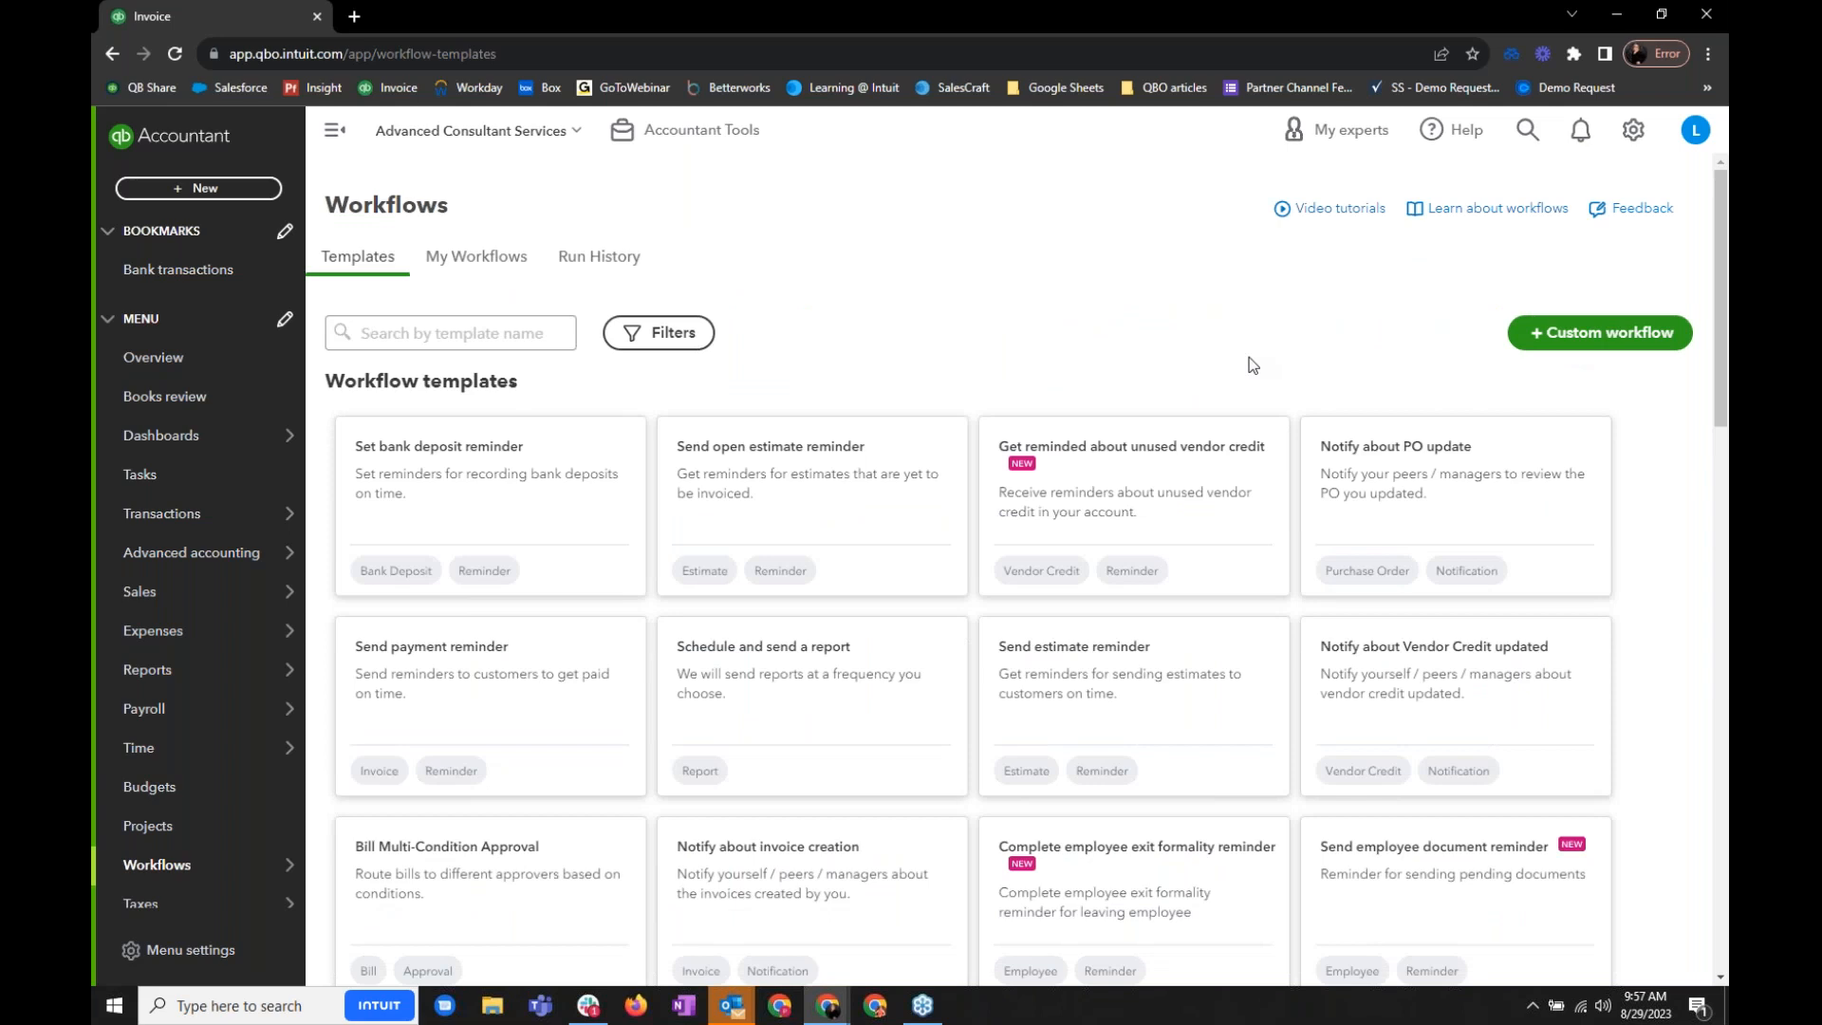
- Review the company's existing workflows and return to the workflow templates
{"action": "left_click", "coordinate": [463, 273]}
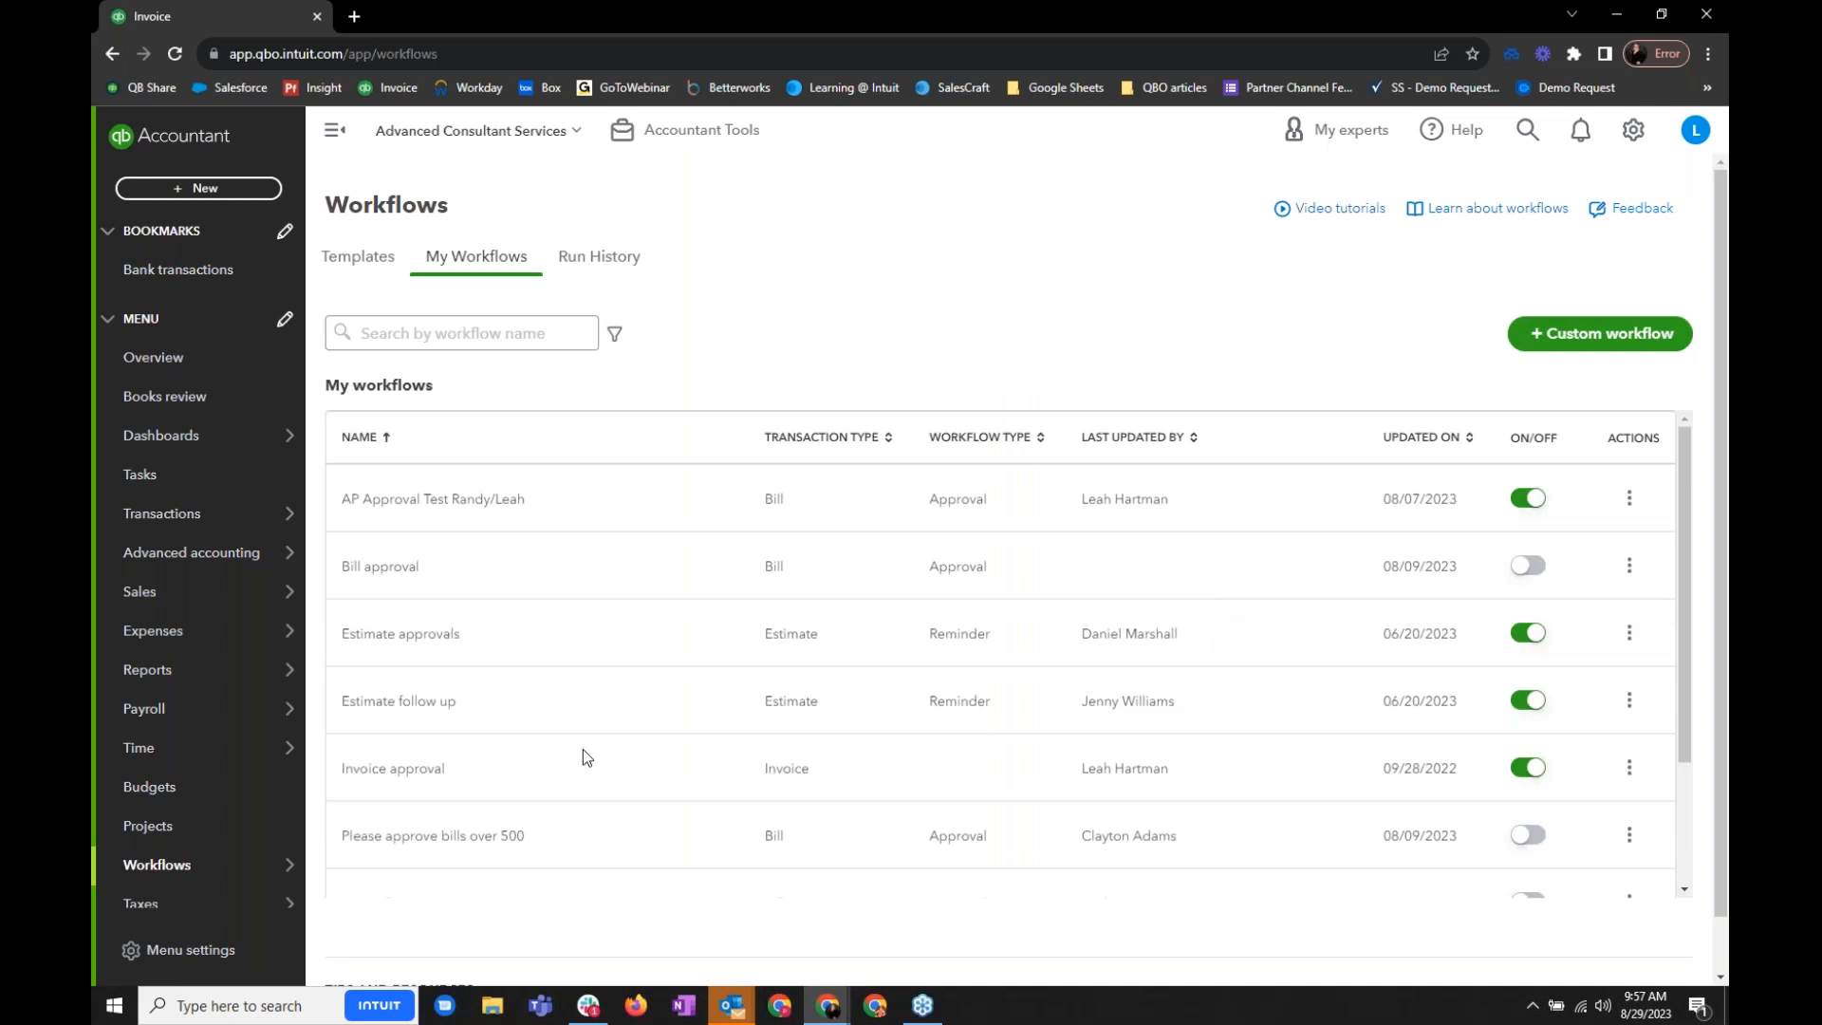
{"action": "left_click", "coordinate": [366, 261]}
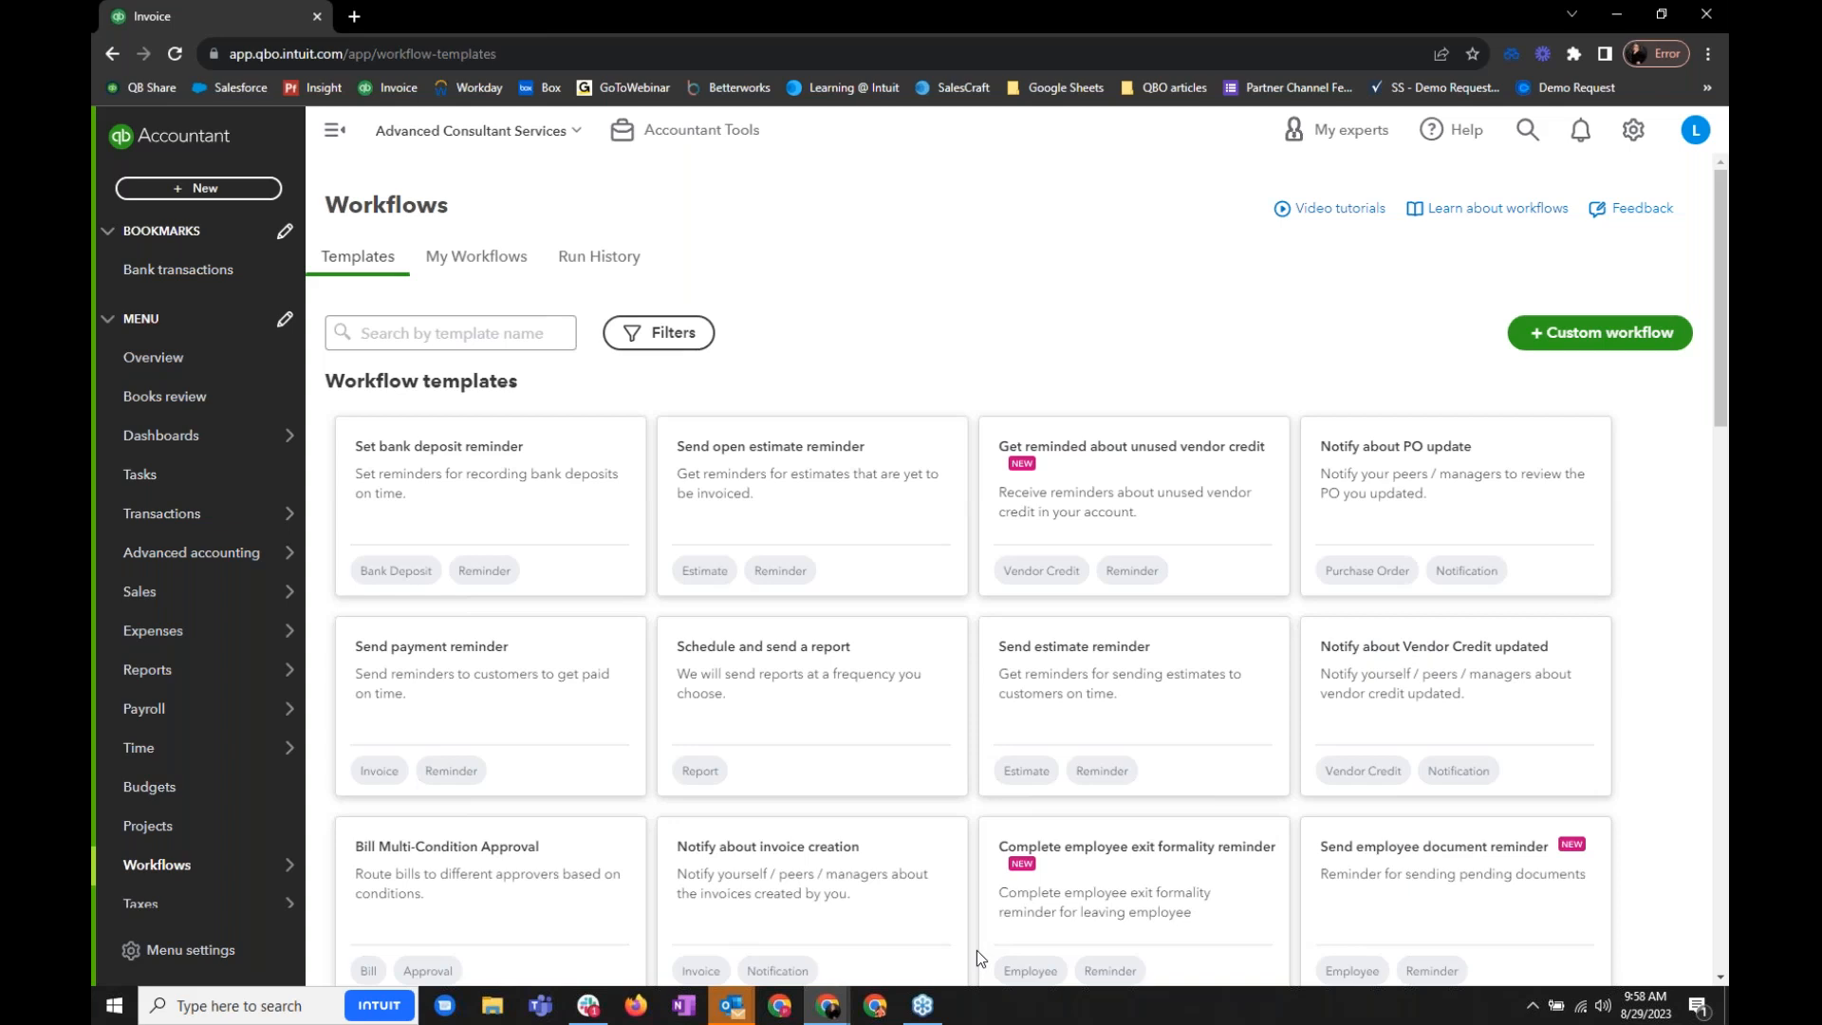
{"action": "mouse_move", "coordinate": [831, 1008]}
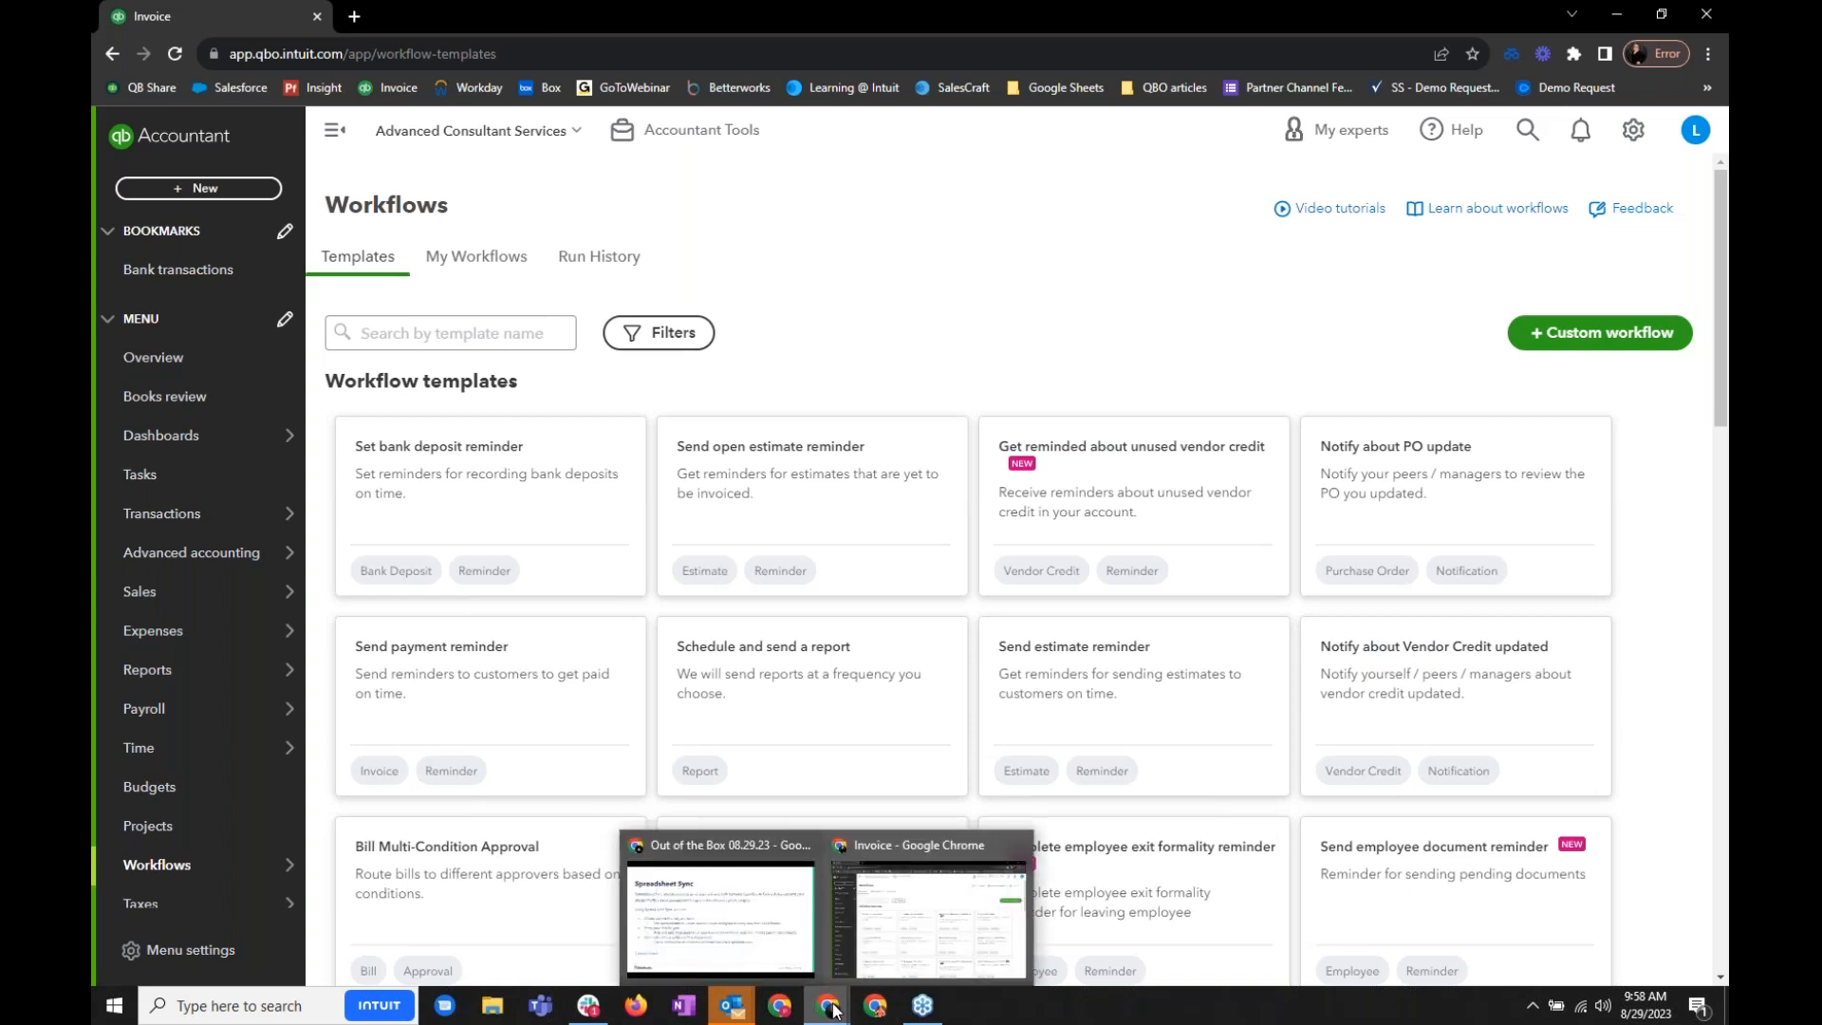